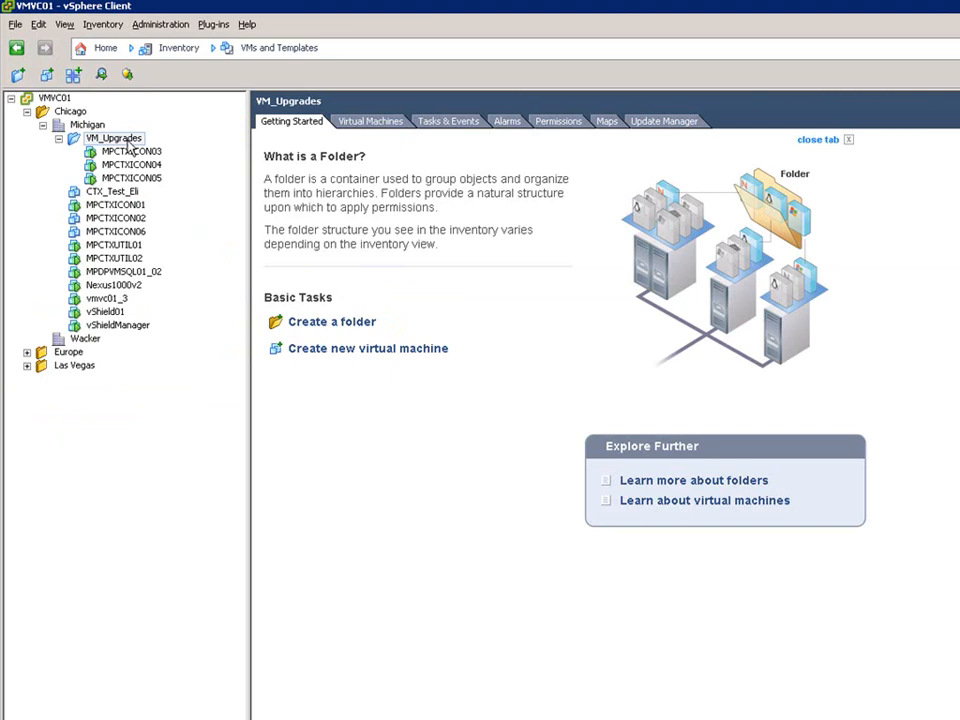
Start creating a new virtual machine in the VM_Upgrades folder using the Custom configuration.
{"action": "right_click", "coordinate": [131, 143]}
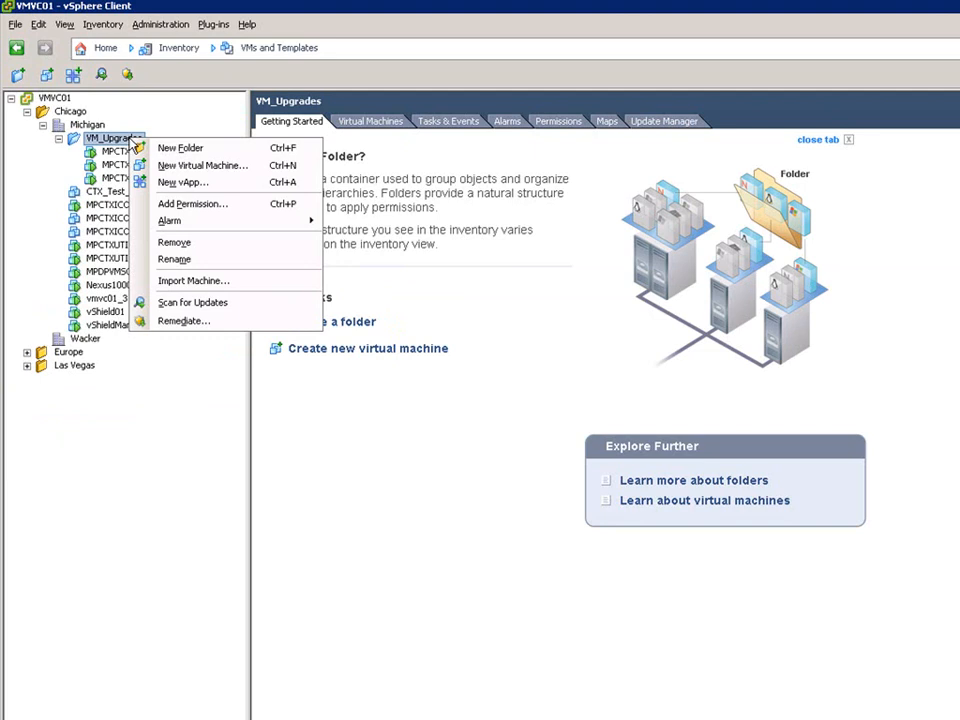
{"action": "left_click", "coordinate": [208, 166]}
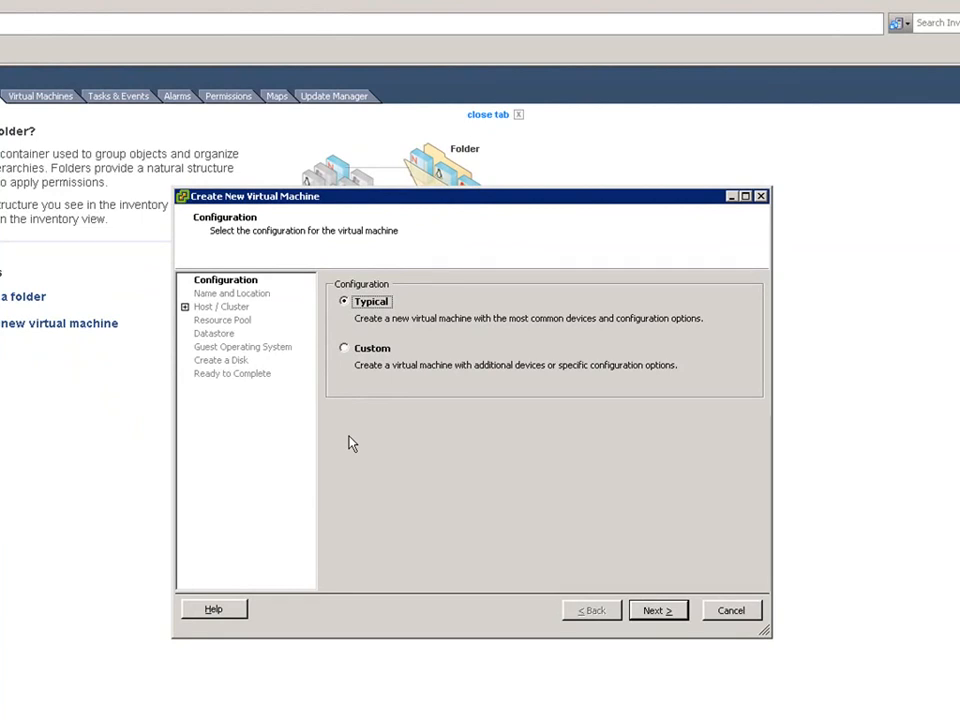
{"action": "left_click", "coordinate": [350, 352]}
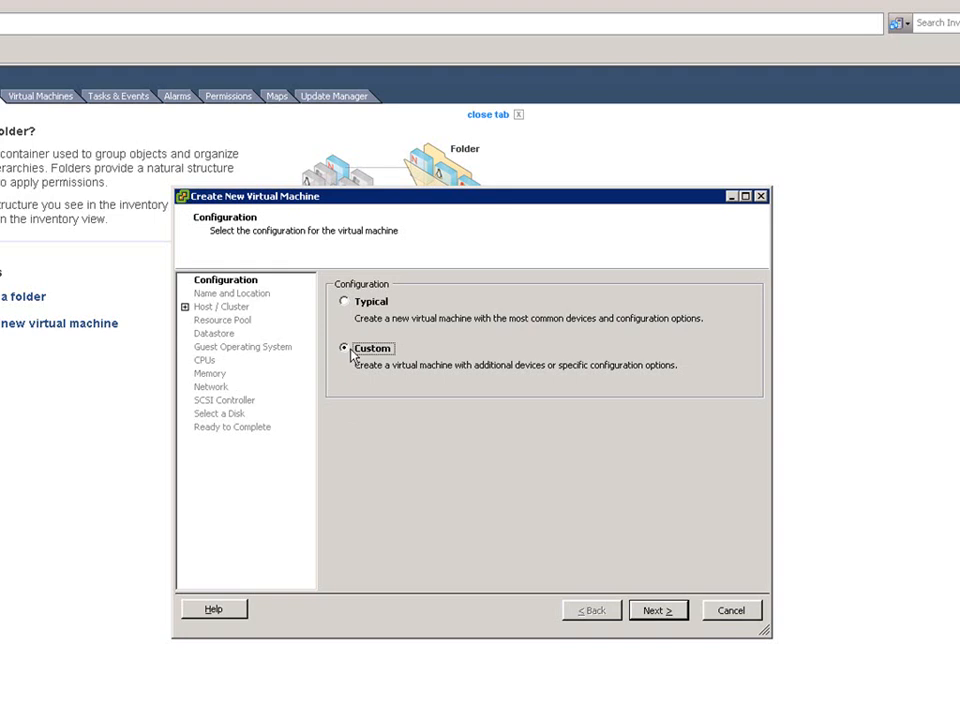
{"action": "left_click", "coordinate": [656, 613]}
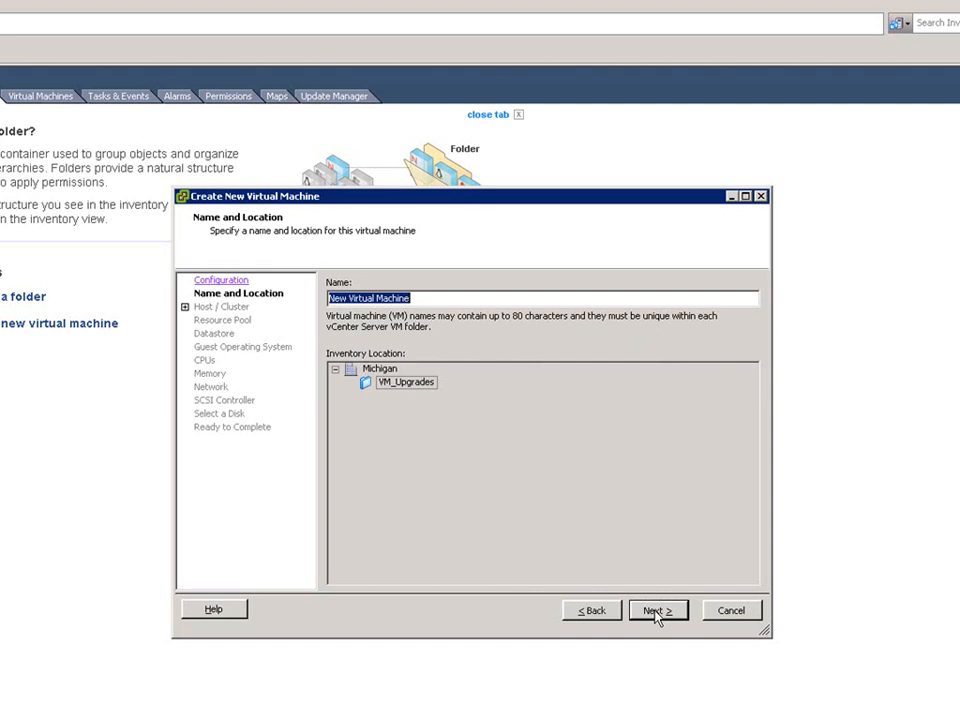
Name the virtual machine VM-FS01 in the VM_Upgrades location.
{"action": "type", "text": "V"}
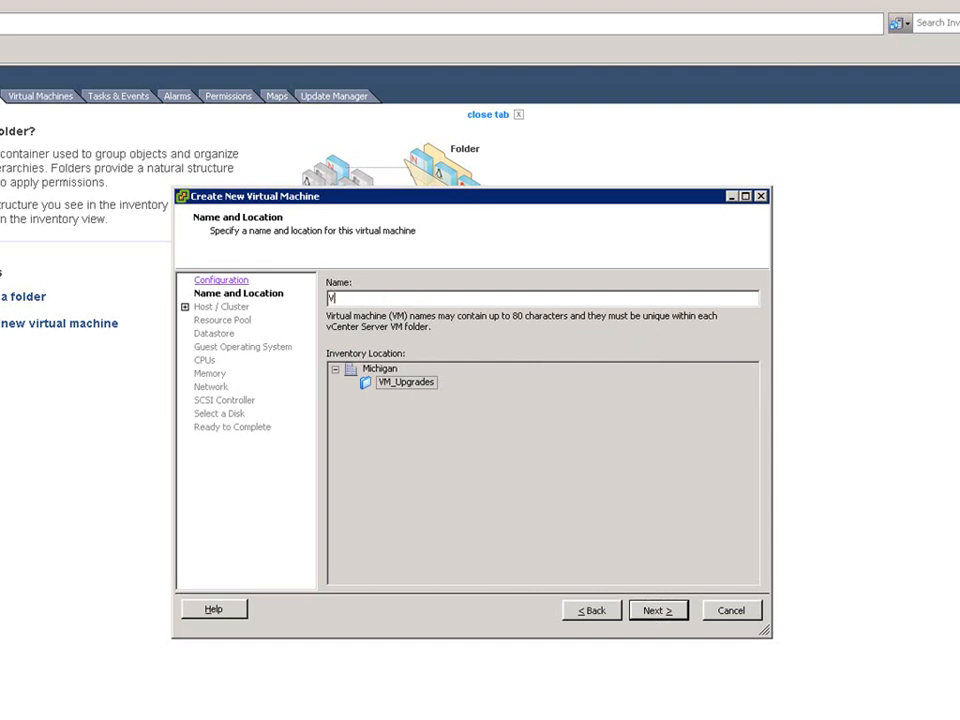
{"action": "type", "text": "M-FS01"}
{"action": "left_click", "coordinate": [655, 611]}
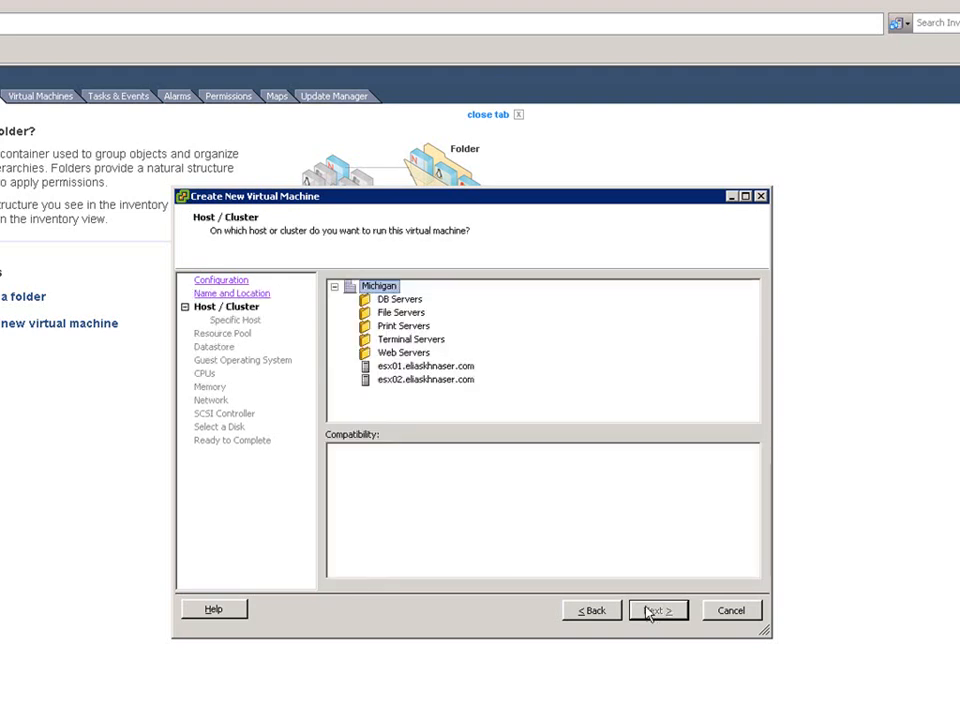
Run the VM on host esx01.eliaskhnaser.com, keeping the first datastore and Virtual Machine Version 7.
{"action": "left_click", "coordinate": [469, 368]}
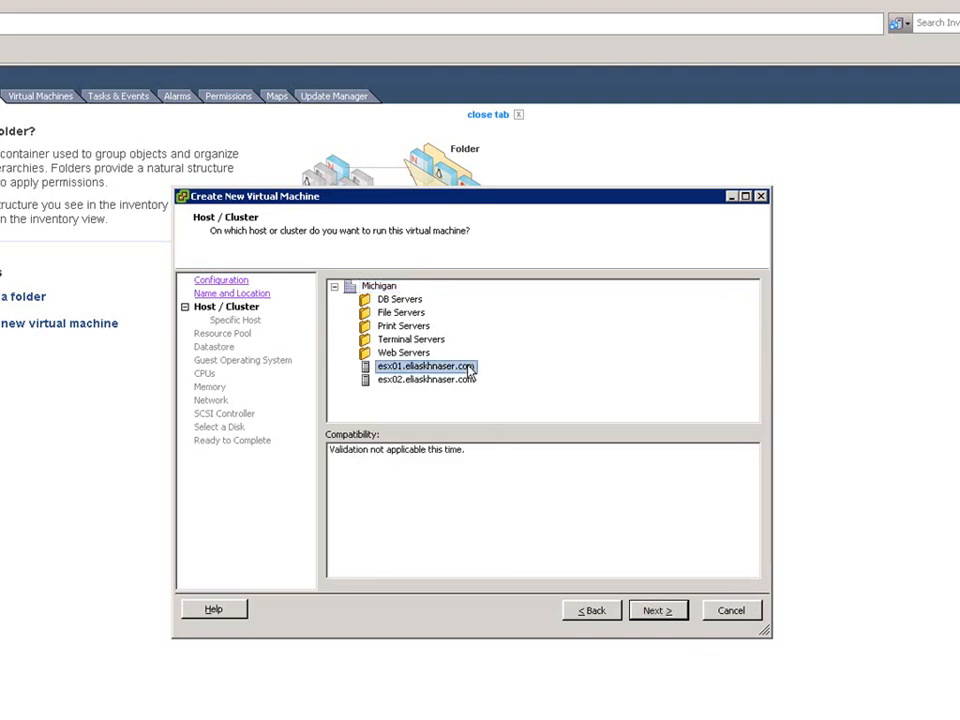
{"action": "left_click", "coordinate": [659, 611]}
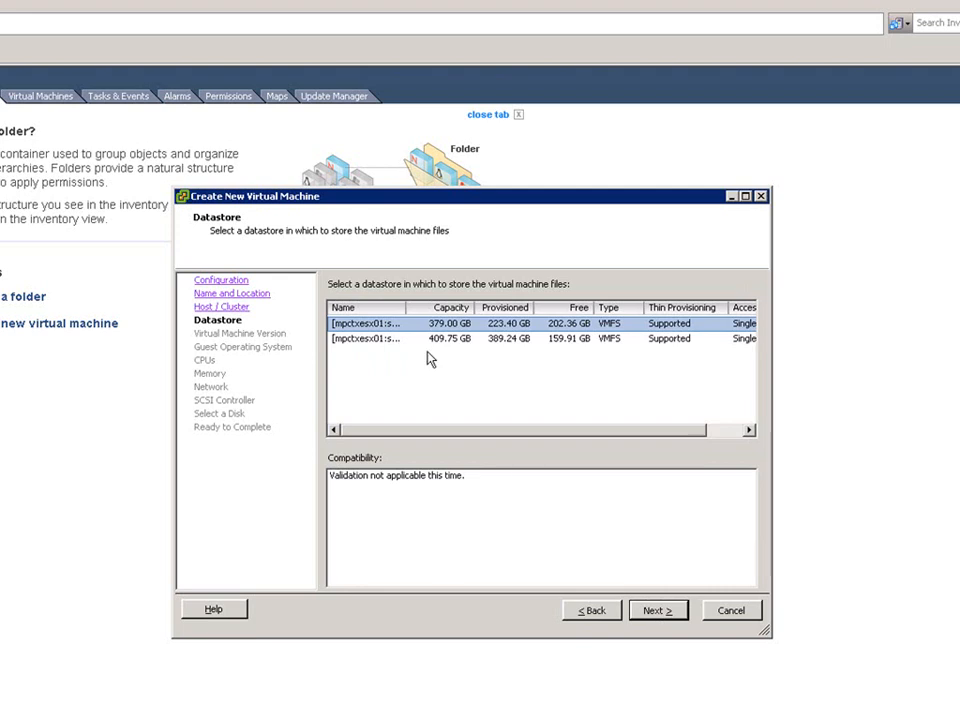
{"action": "left_click", "coordinate": [651, 612]}
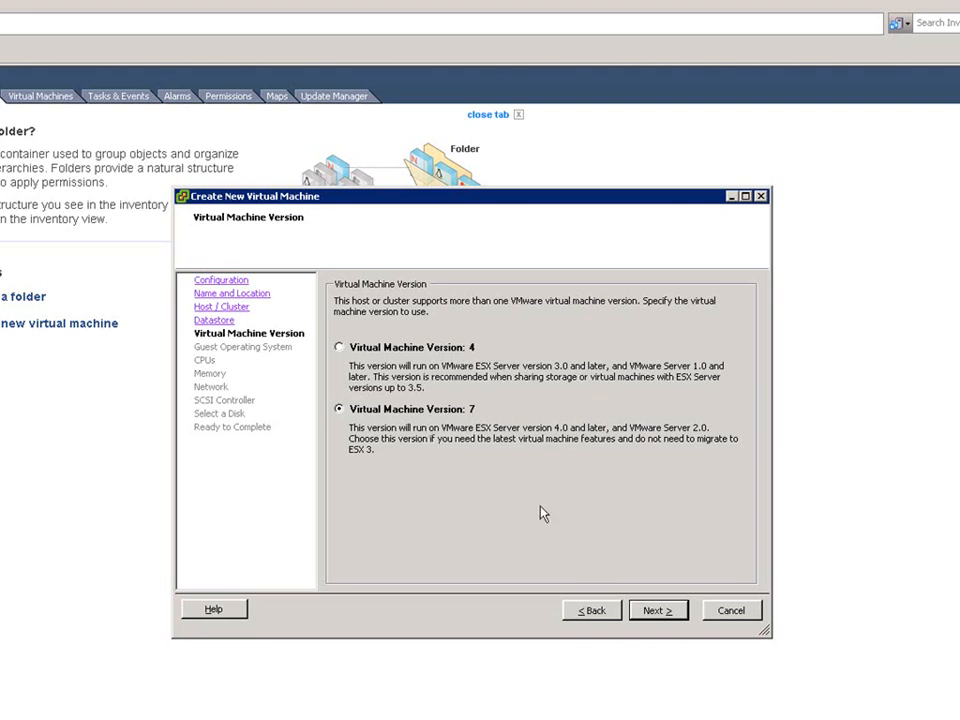
{"action": "left_click", "coordinate": [656, 609]}
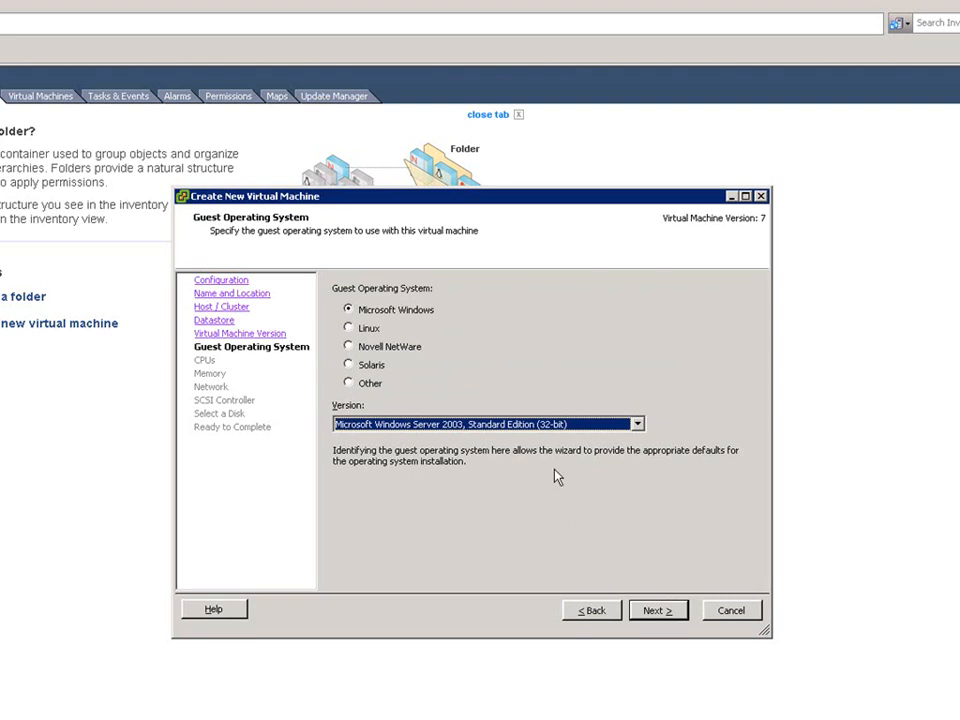
Examine the version lists available for each guest operating system family.
{"action": "left_click", "coordinate": [638, 424]}
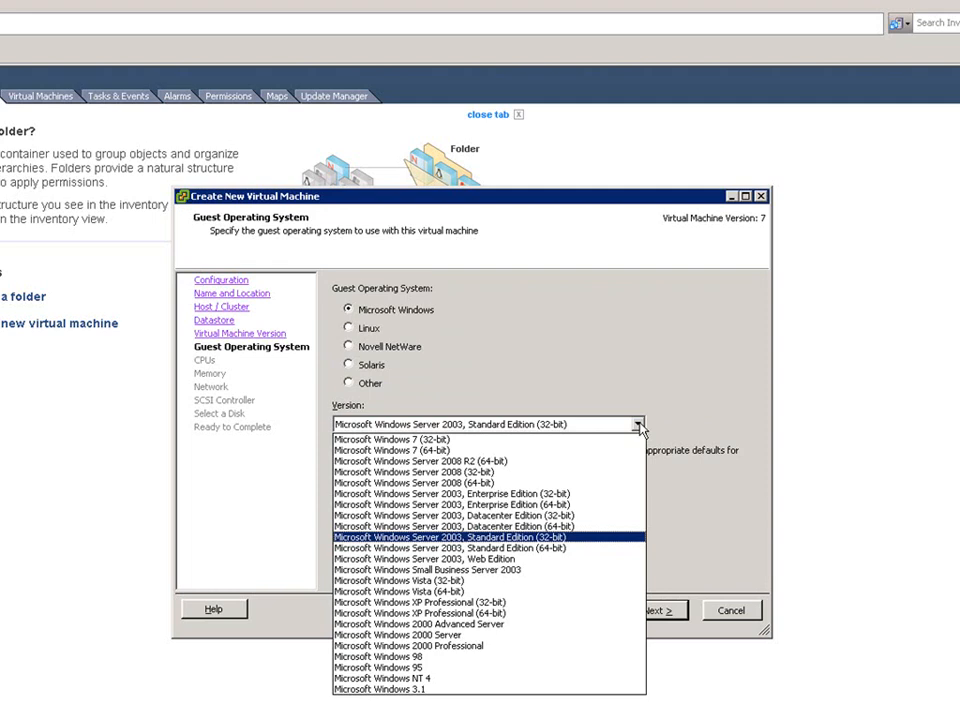
{"action": "left_click", "coordinate": [638, 424]}
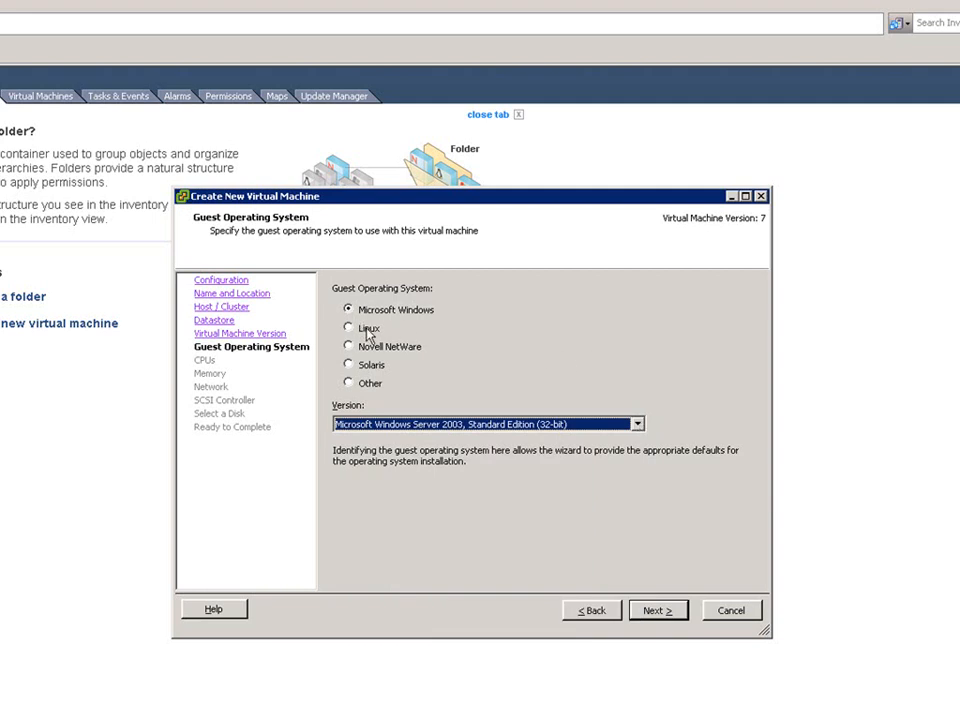
{"action": "left_click", "coordinate": [368, 332]}
{"action": "left_click", "coordinate": [638, 424]}
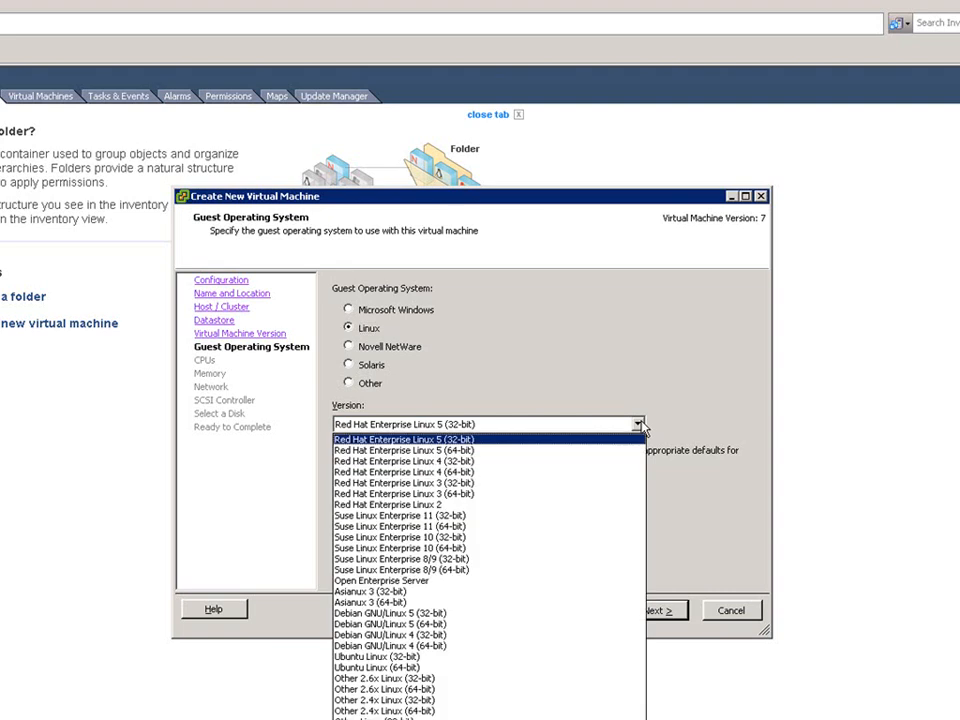
{"action": "left_click", "coordinate": [640, 425]}
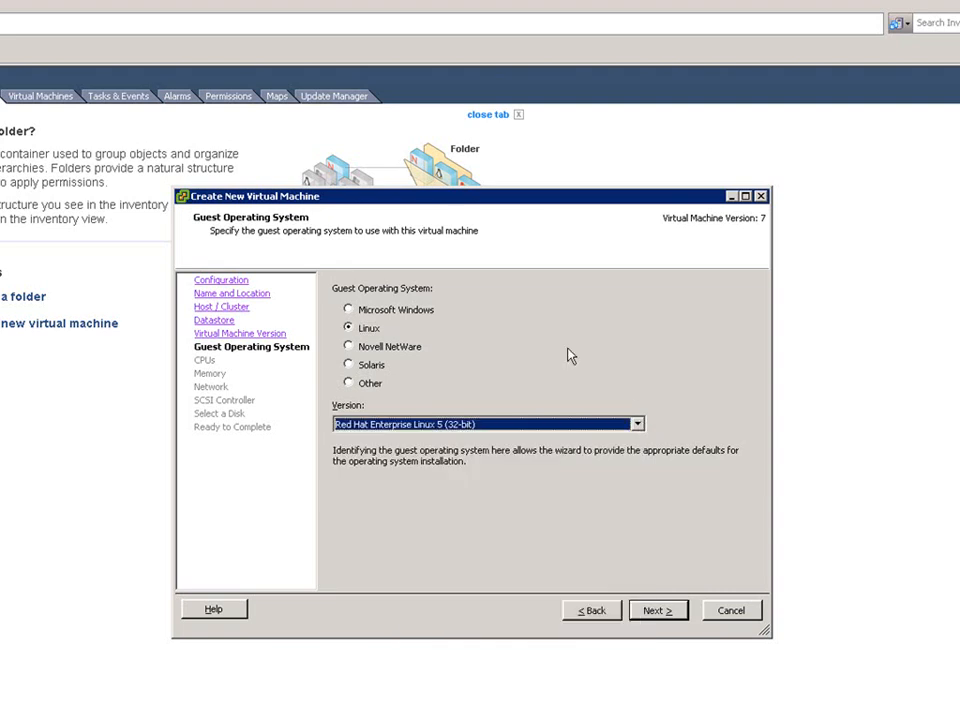
{"action": "left_click", "coordinate": [407, 351]}
{"action": "left_click", "coordinate": [382, 368]}
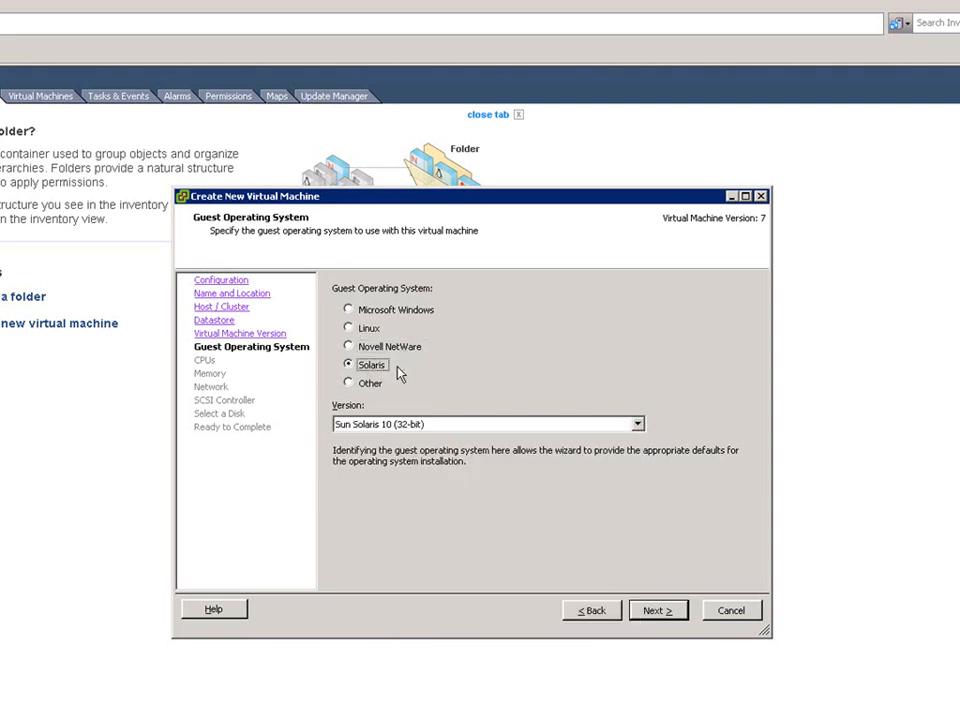
{"action": "left_click", "coordinate": [372, 385]}
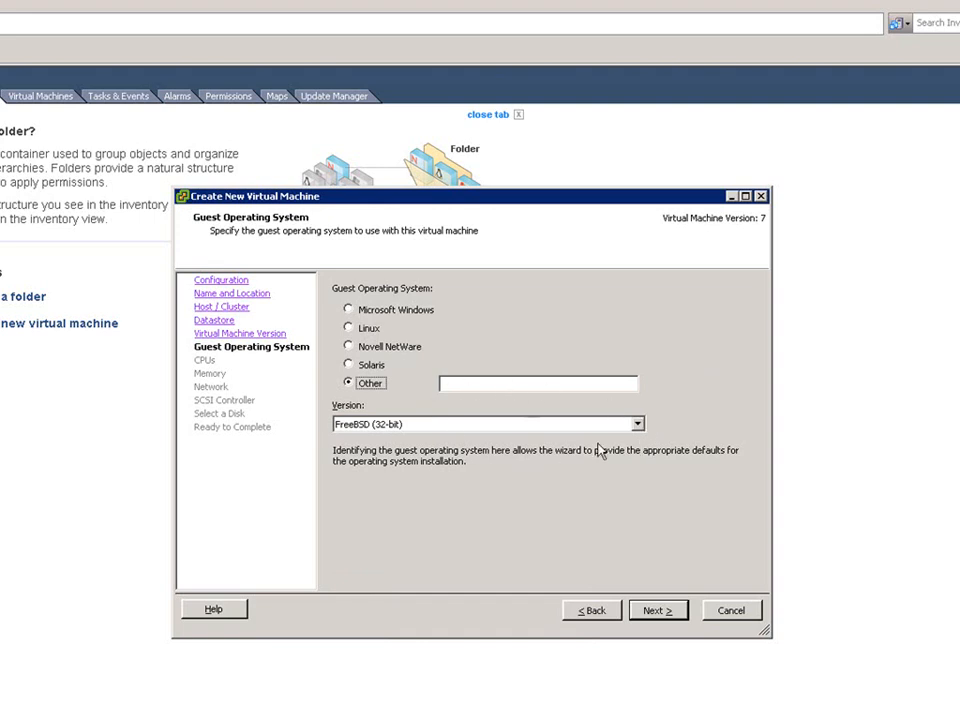
{"action": "left_click", "coordinate": [640, 426]}
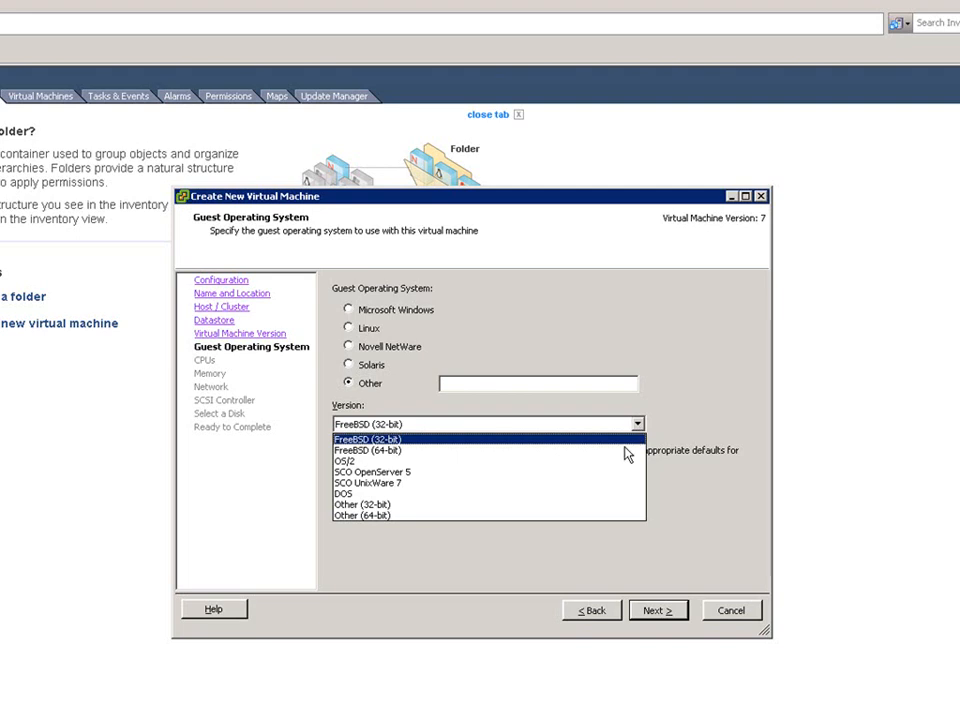
{"action": "left_click", "coordinate": [636, 439]}
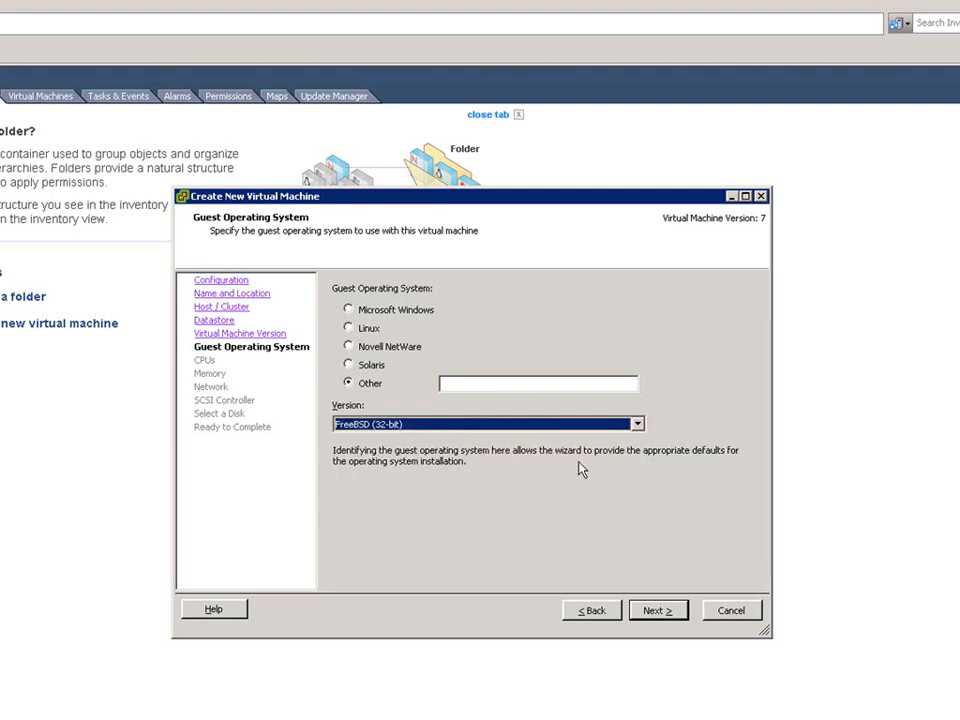
Choose Microsoft Windows Server 2003, Standard Edition (32-bit) as the guest OS and set one virtual processor.
{"action": "left_click", "coordinate": [352, 309]}
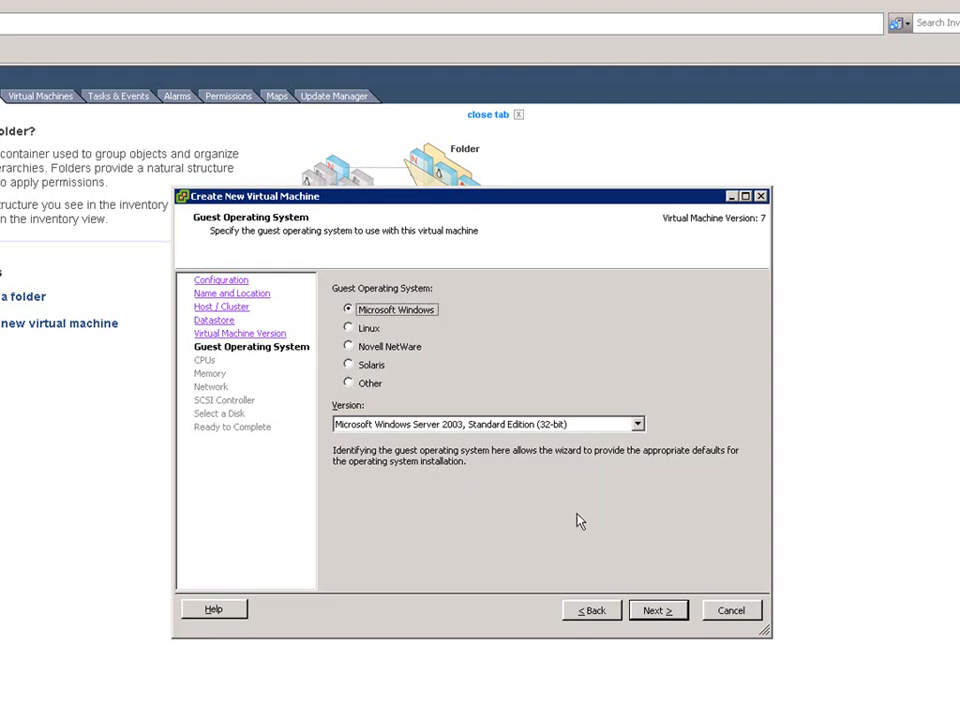
{"action": "left_click", "coordinate": [657, 617]}
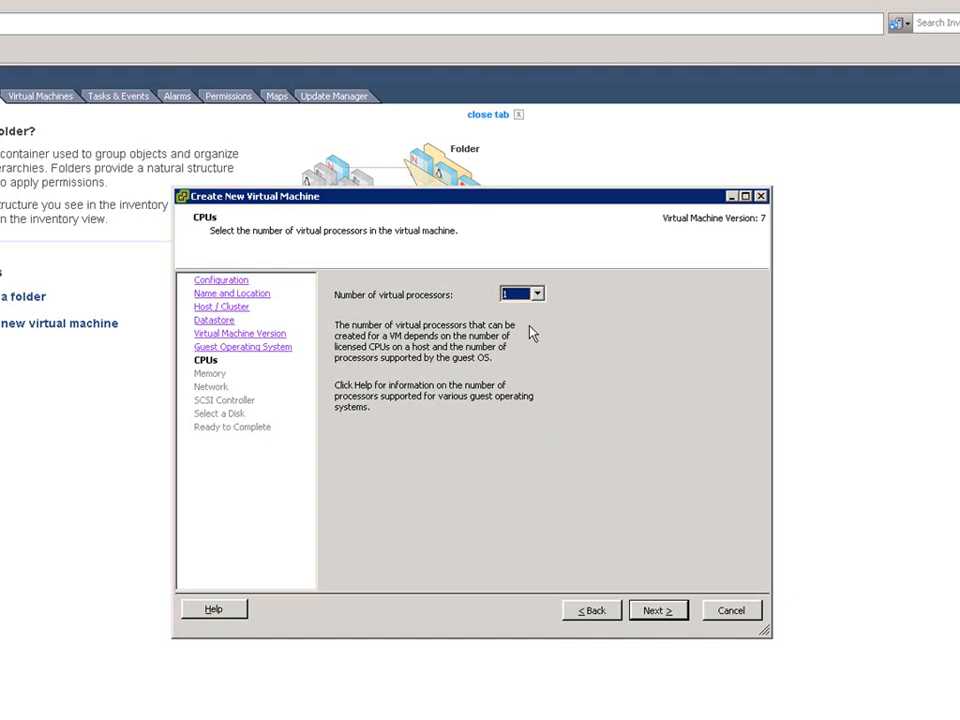
{"action": "left_click", "coordinate": [537, 295]}
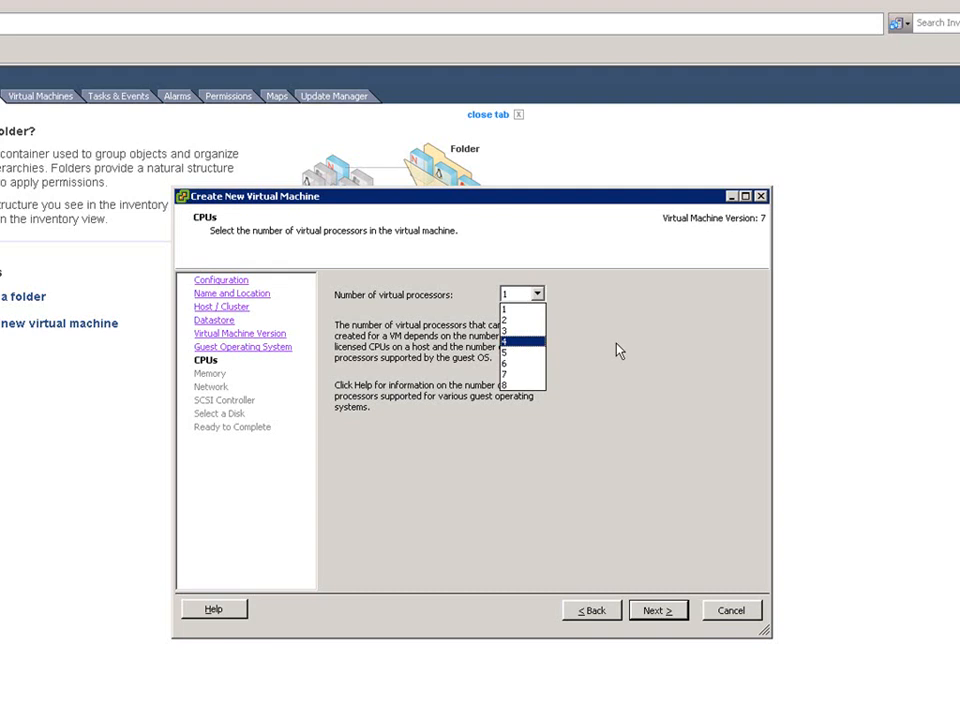
{"action": "left_click", "coordinate": [517, 311]}
{"action": "left_click", "coordinate": [658, 612]}
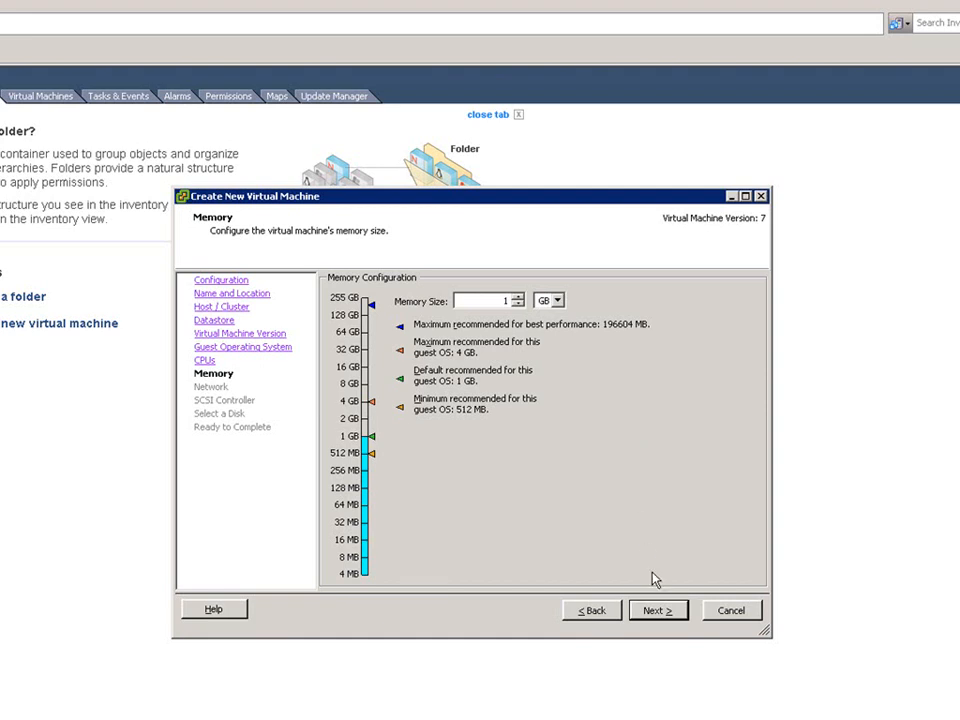
Keep 1 GB of memory, return to the network page, and set NIC 1's adapter to VMXNET 3 on Test.
{"action": "left_click", "coordinate": [658, 611]}
{"action": "left_click", "coordinate": [658, 611]}
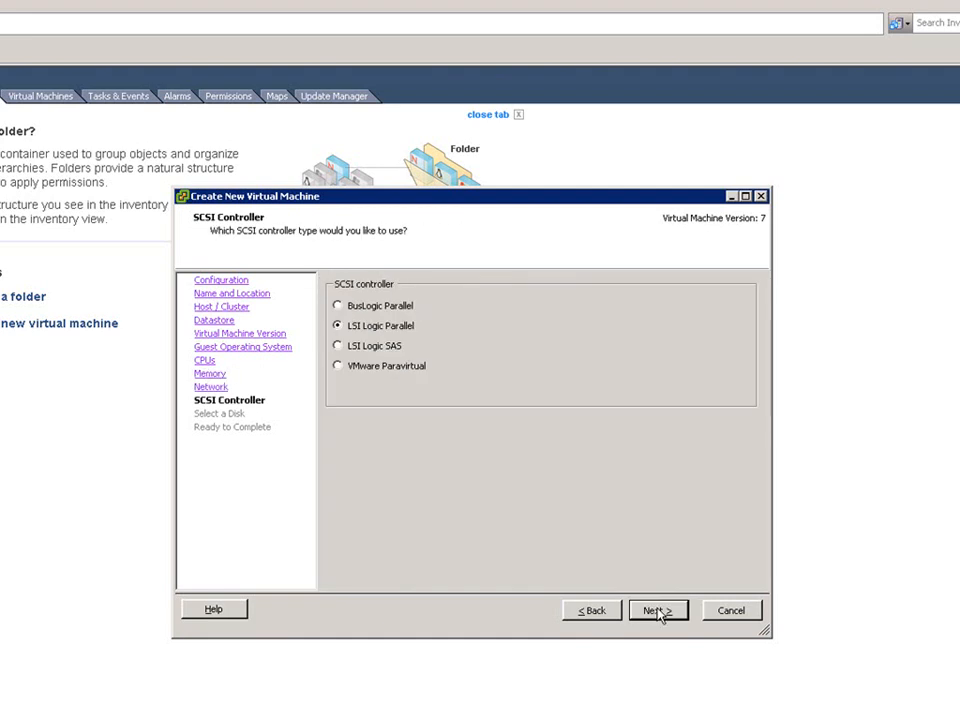
{"action": "left_click", "coordinate": [590, 611]}
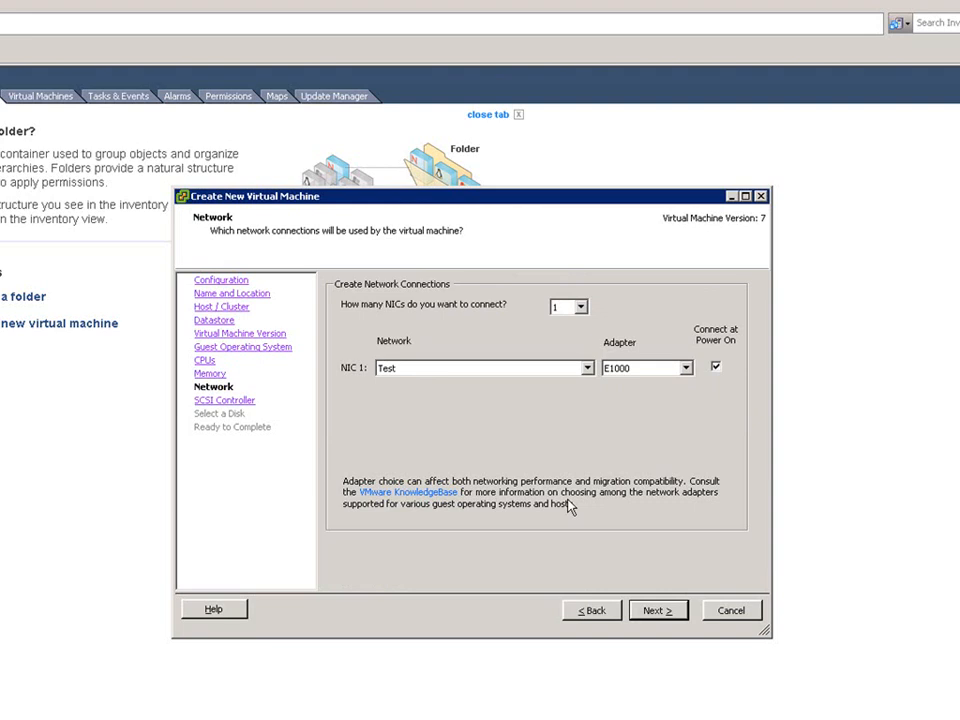
{"action": "left_click", "coordinate": [581, 307]}
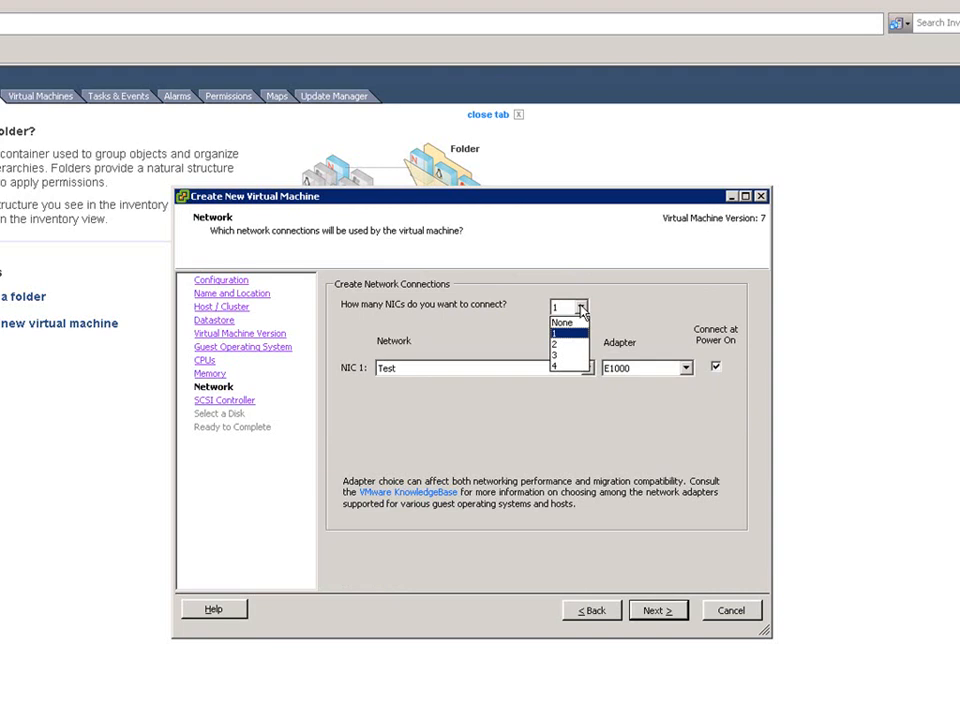
{"action": "left_click", "coordinate": [562, 333]}
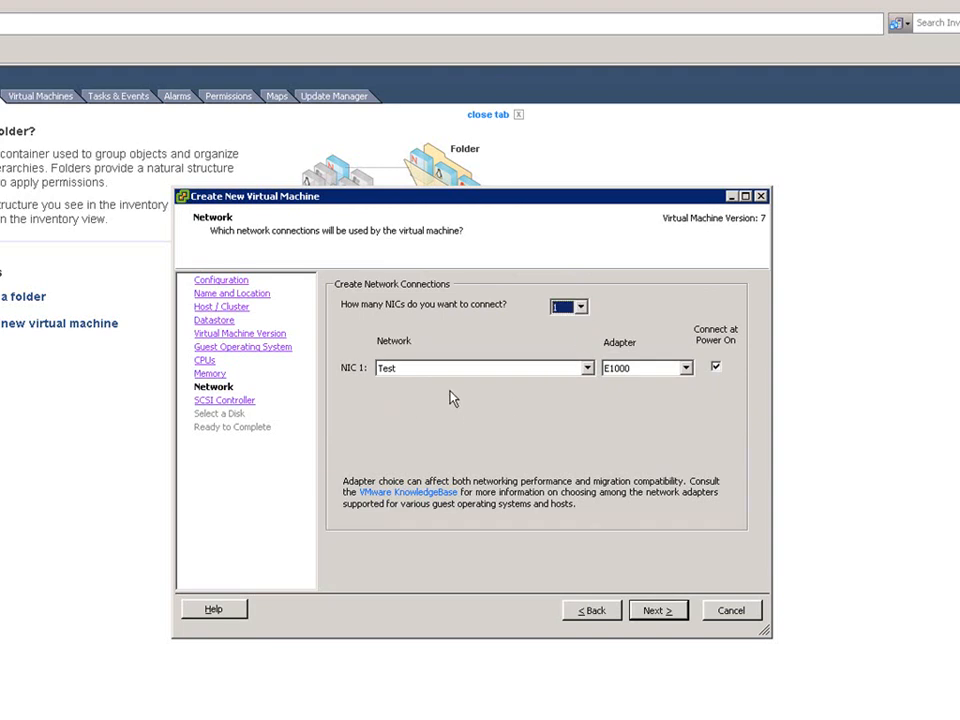
{"action": "left_click", "coordinate": [588, 369]}
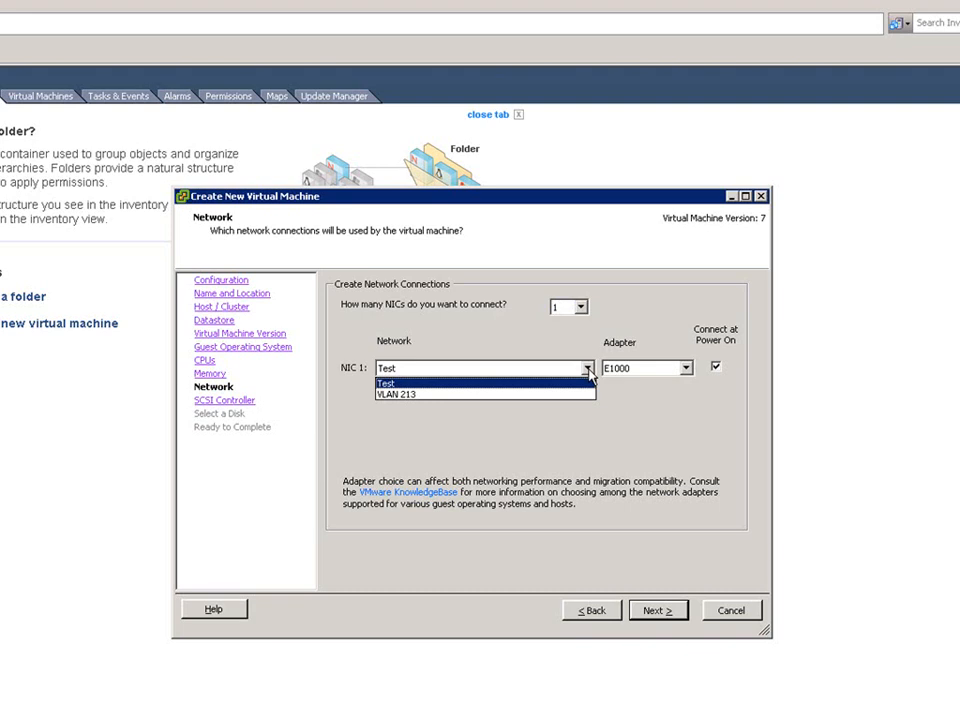
{"action": "left_click", "coordinate": [589, 369]}
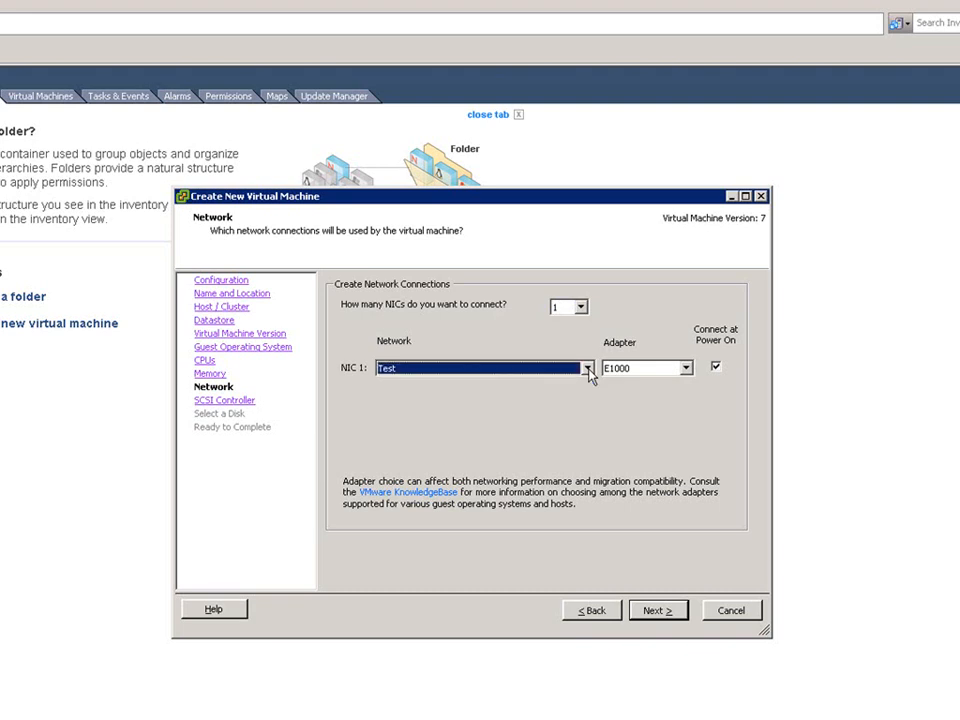
{"action": "left_click", "coordinate": [688, 370]}
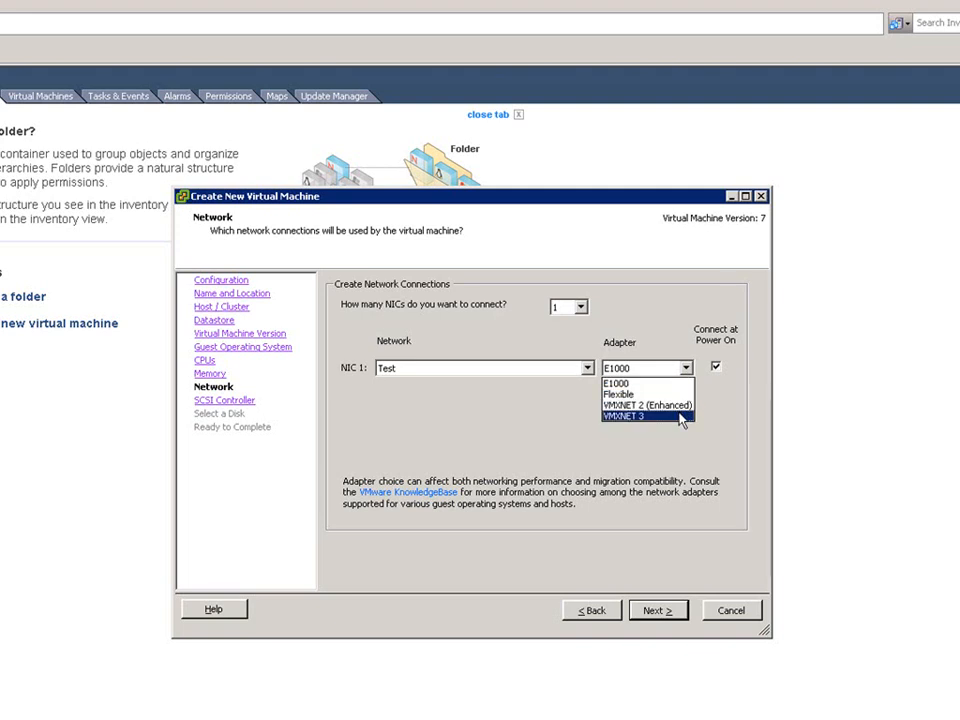
{"action": "left_click", "coordinate": [680, 416]}
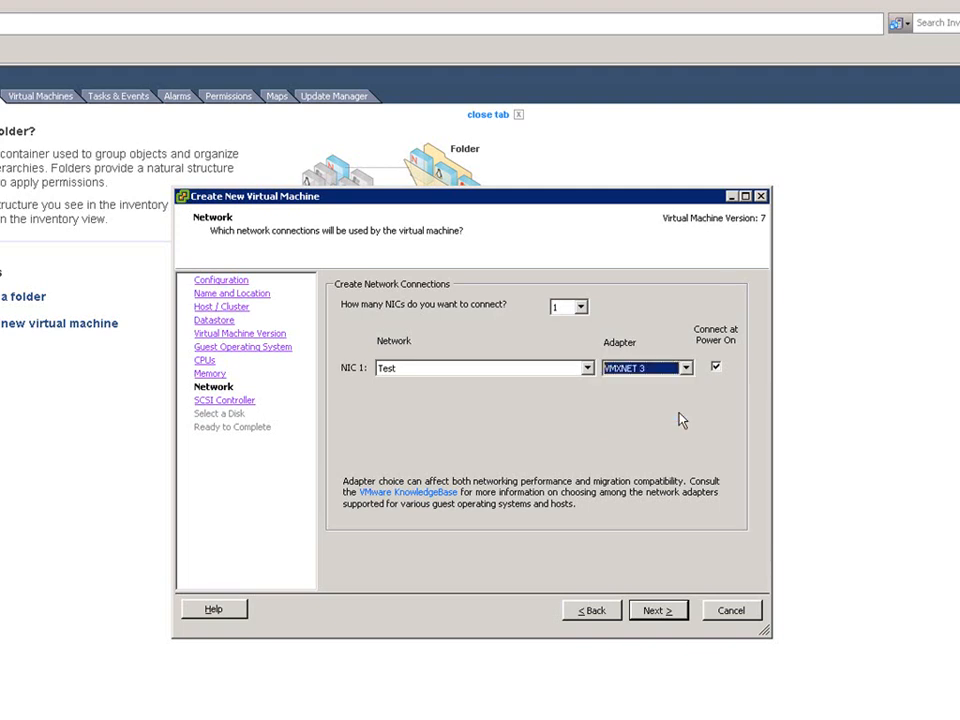
{"action": "left_click", "coordinate": [580, 307]}
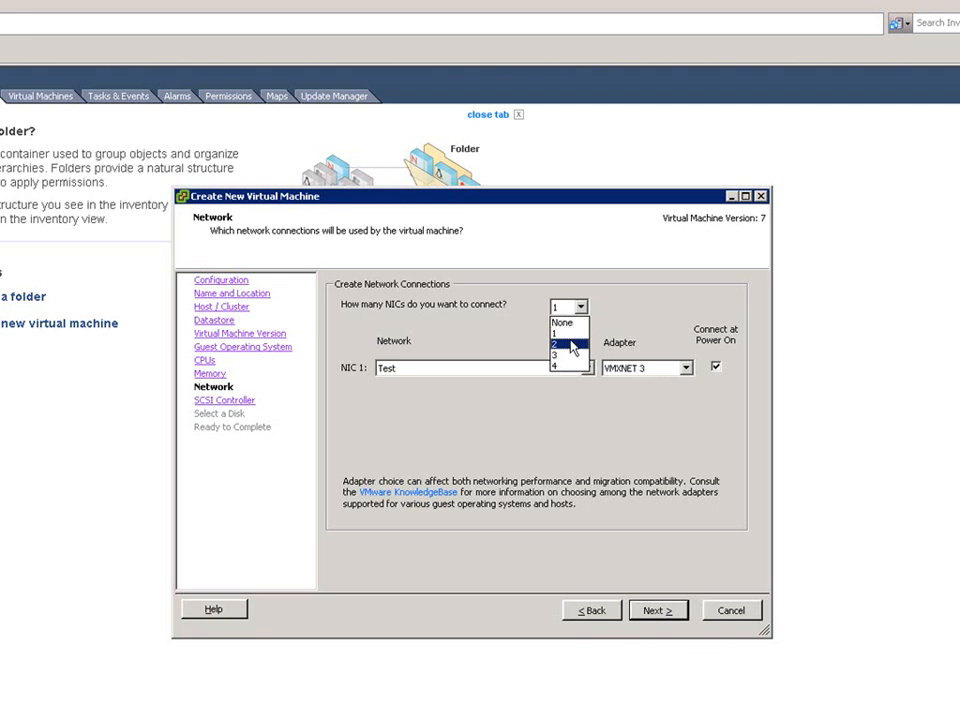
{"action": "left_click", "coordinate": [571, 346]}
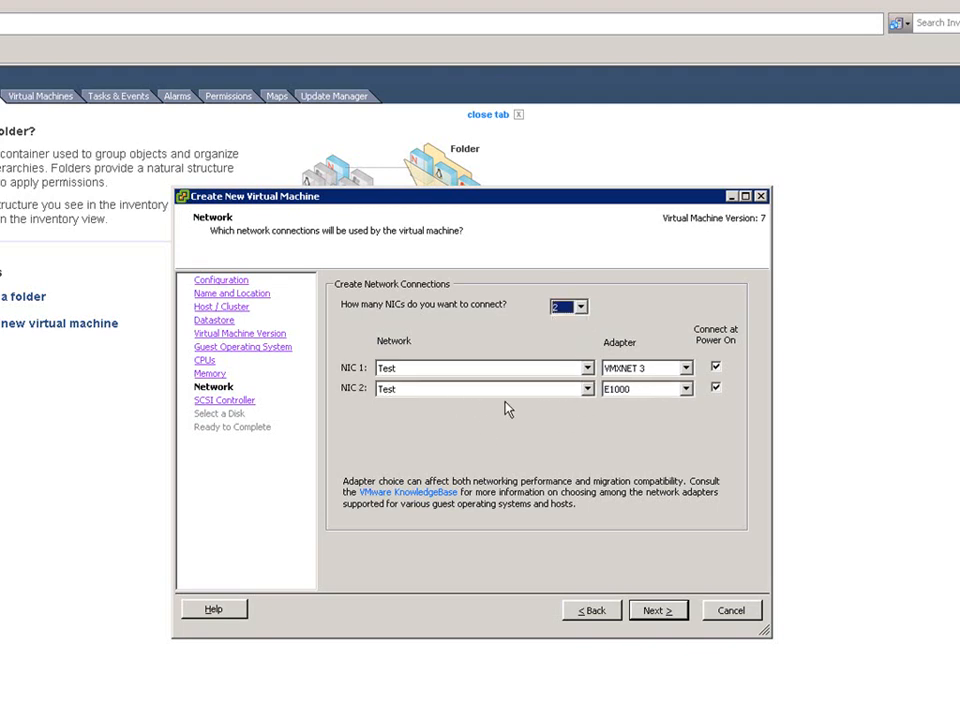
{"action": "left_click", "coordinate": [587, 390]}
{"action": "left_click", "coordinate": [588, 391]}
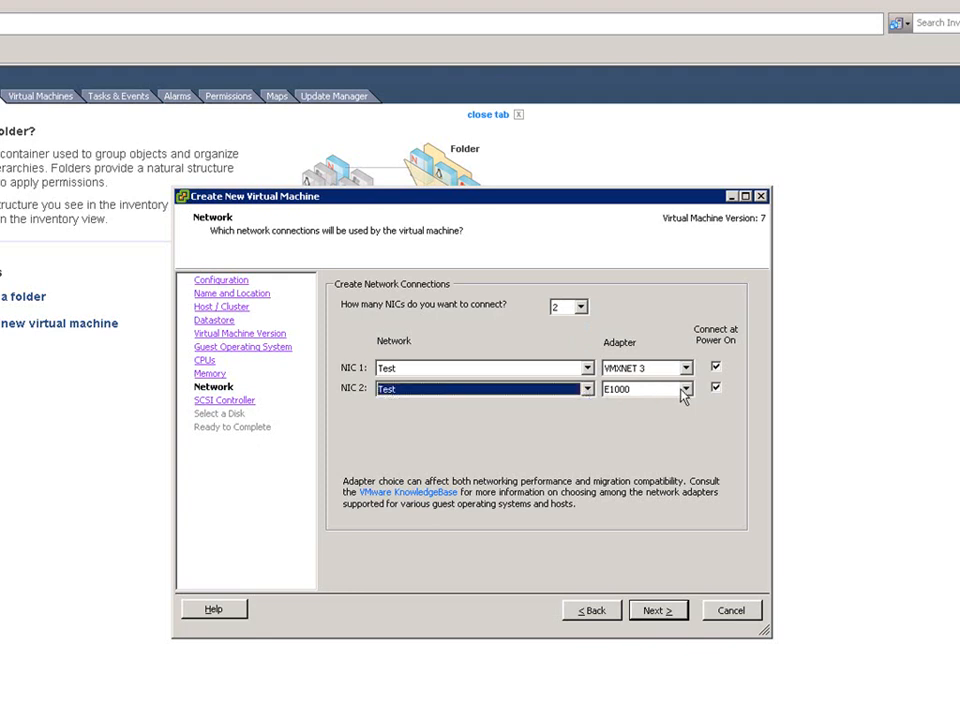
{"action": "left_click", "coordinate": [580, 307]}
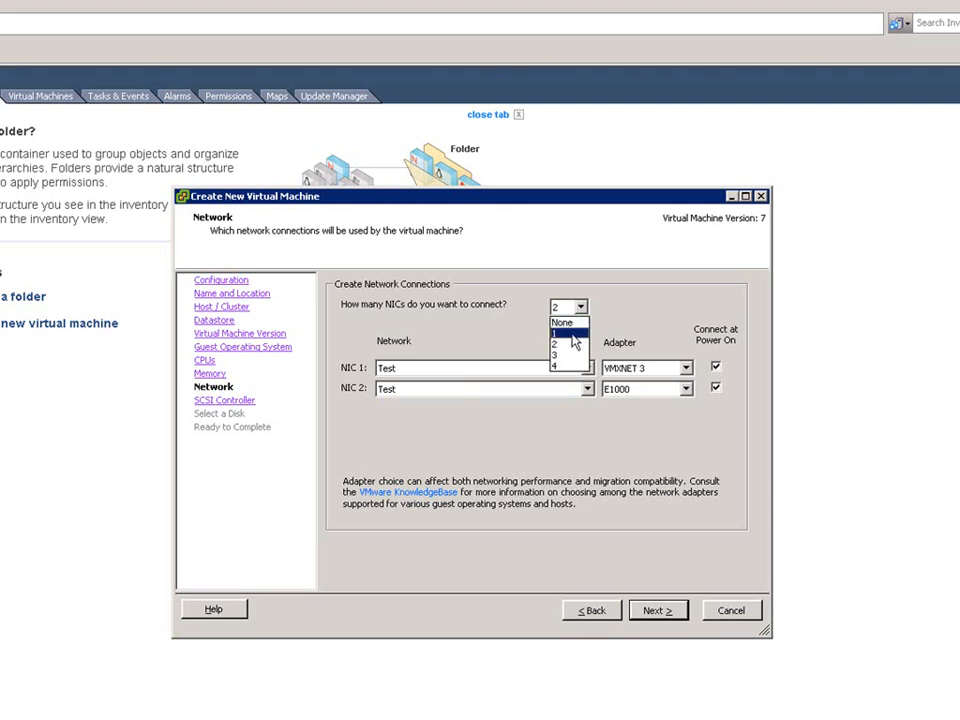
{"action": "left_click", "coordinate": [572, 334]}
Change NIC 1's adapter type to E1000 and continue to the next page.
{"action": "left_click", "coordinate": [686, 370]}
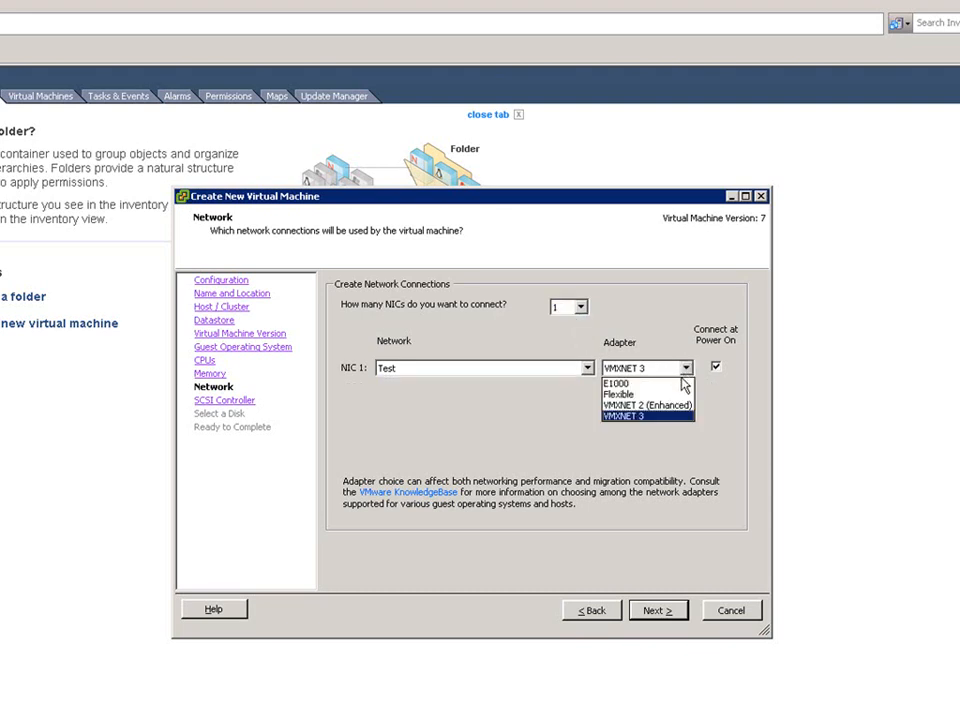
{"action": "left_click", "coordinate": [650, 381]}
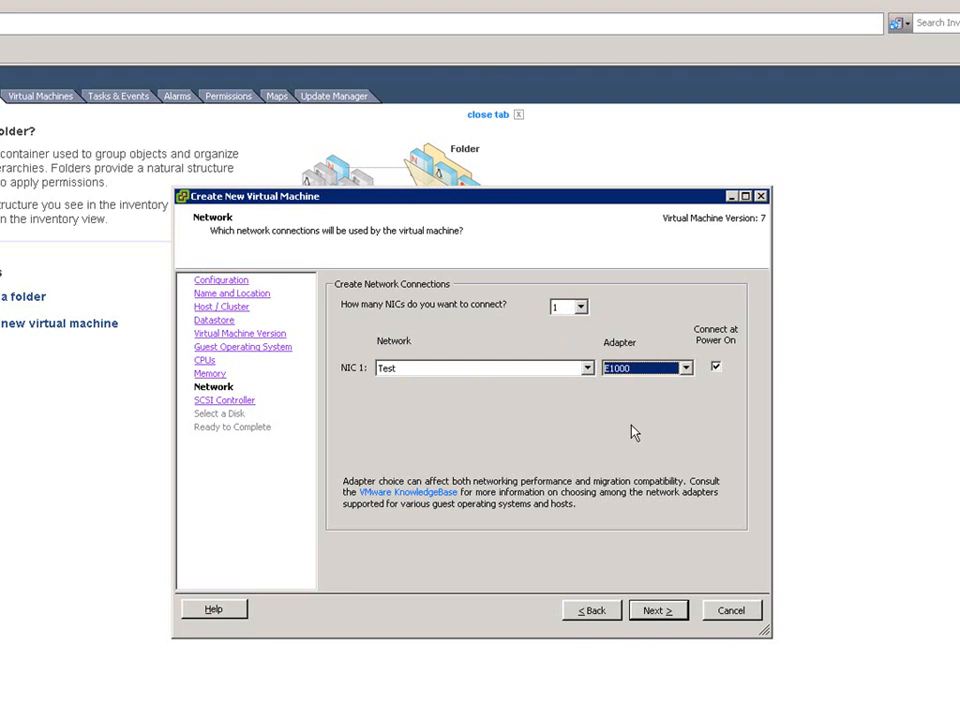
{"action": "left_click", "coordinate": [656, 612]}
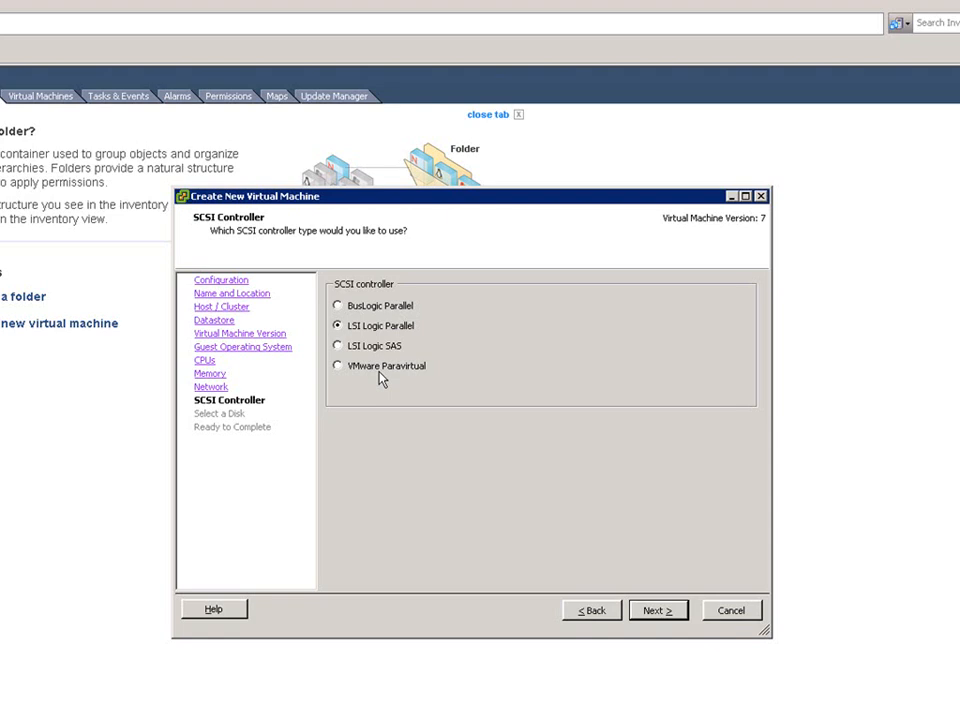
Keep the LSI Logic Parallel SCSI controller and choose to create a new virtual disk.
{"action": "left_click", "coordinate": [652, 612]}
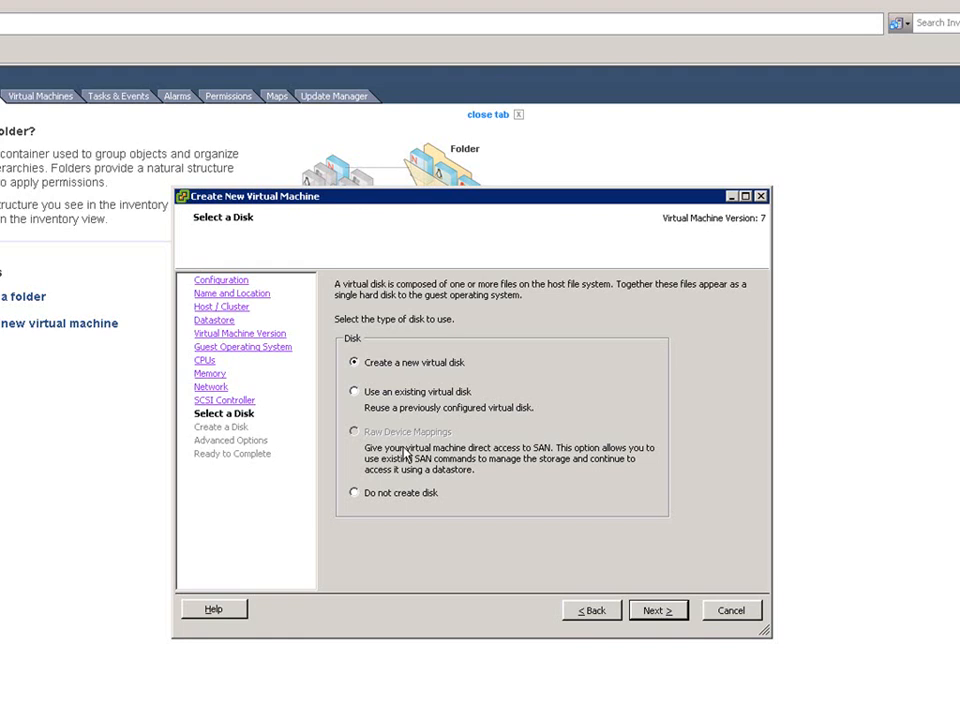
{"action": "left_click", "coordinate": [410, 396]}
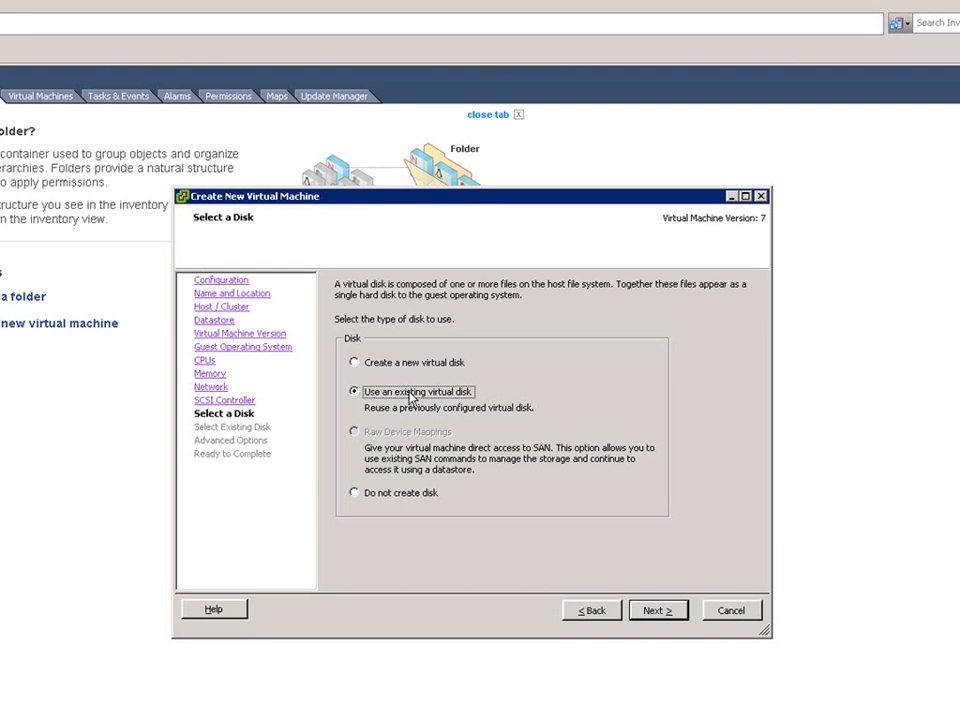
{"action": "left_click", "coordinate": [376, 366]}
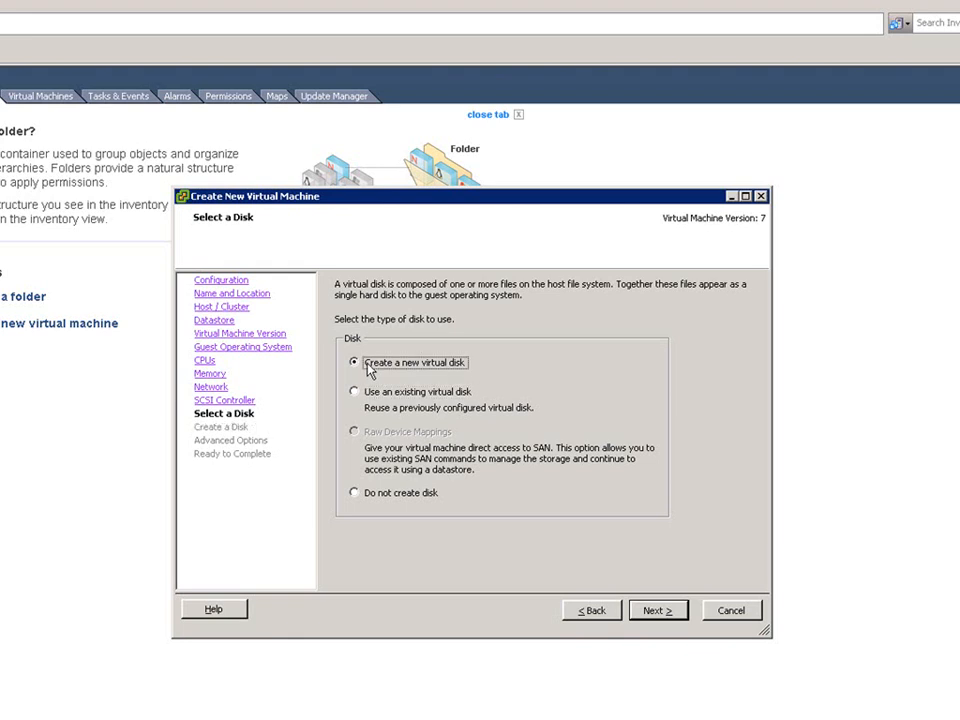
{"action": "left_click", "coordinate": [658, 612]}
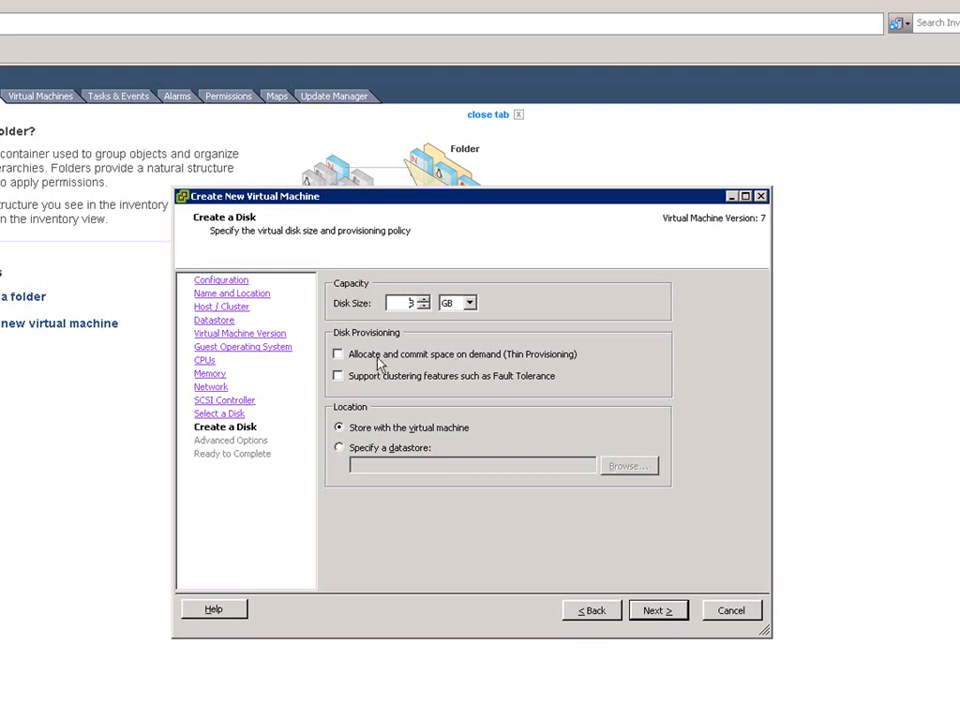
Create an 8 GB virtual disk stored with the virtual machine, without thin provisioning or fault tolerance support.
{"action": "left_click", "coordinate": [339, 355]}
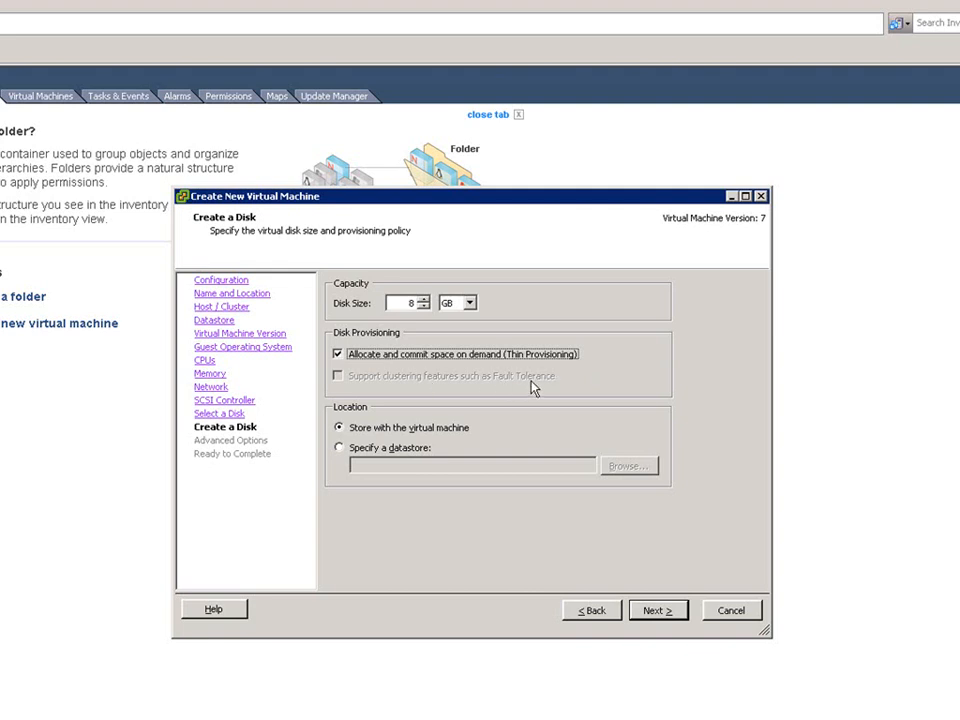
{"action": "left_click", "coordinate": [370, 356]}
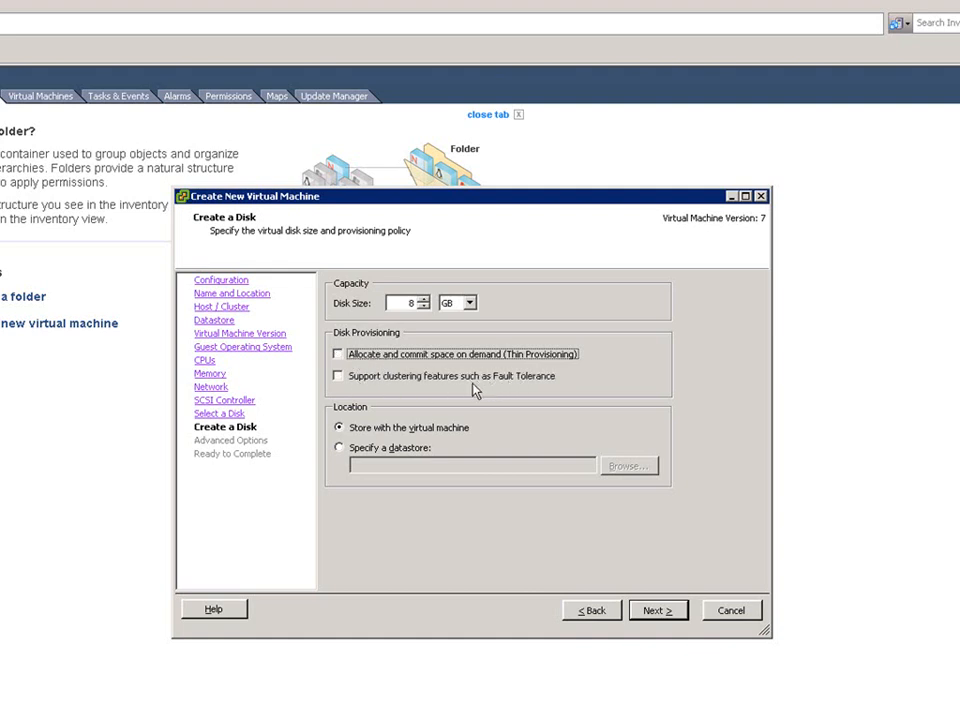
{"action": "left_click", "coordinate": [339, 377]}
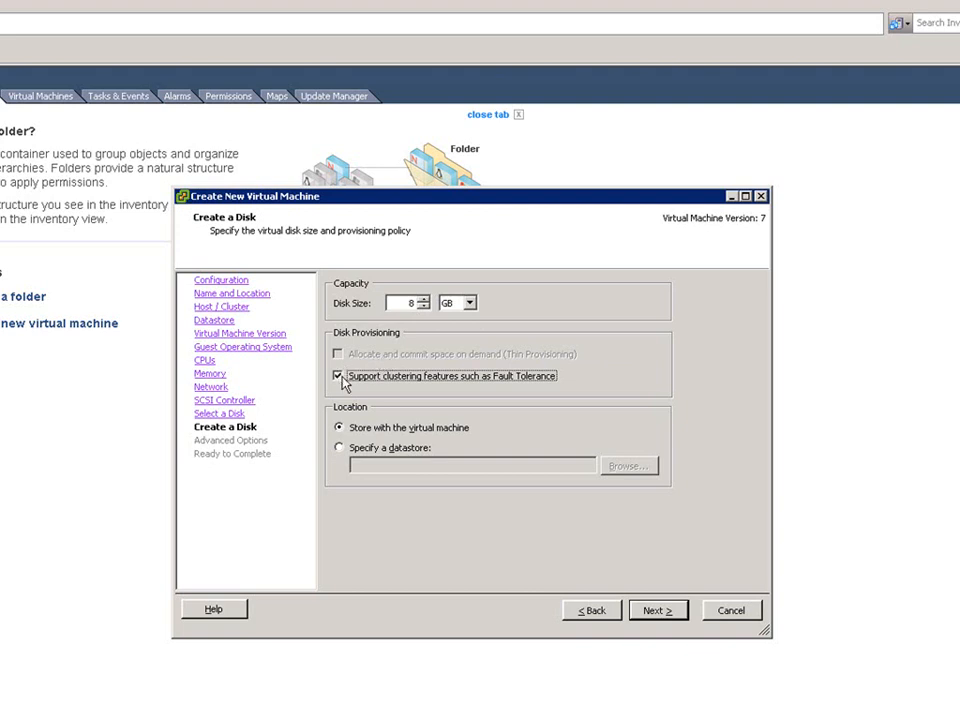
{"action": "left_click", "coordinate": [340, 377]}
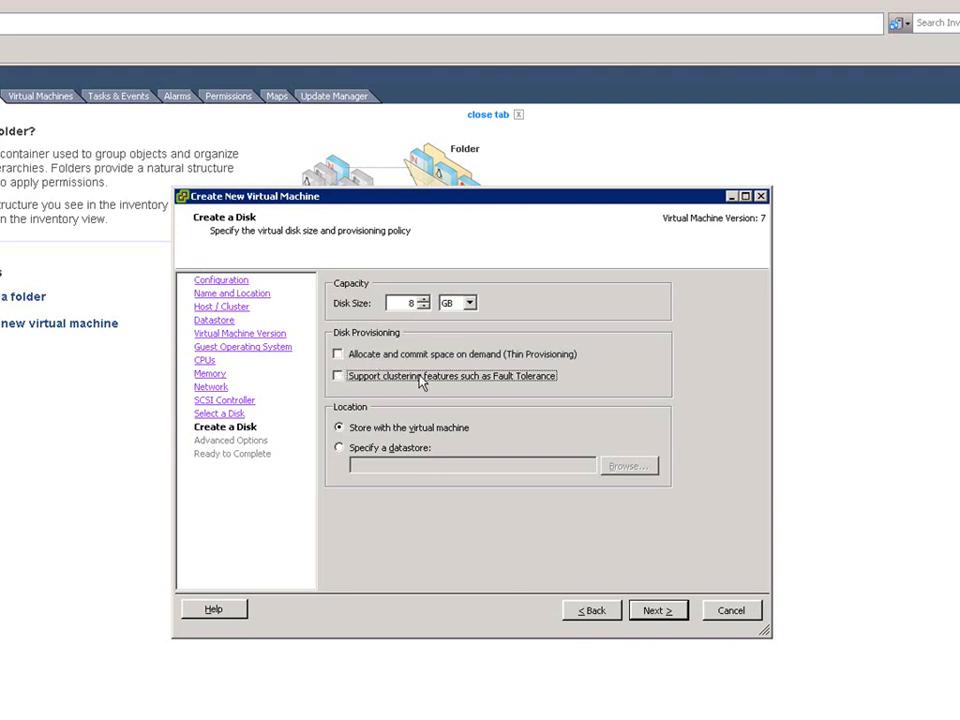
{"action": "left_click", "coordinate": [408, 450]}
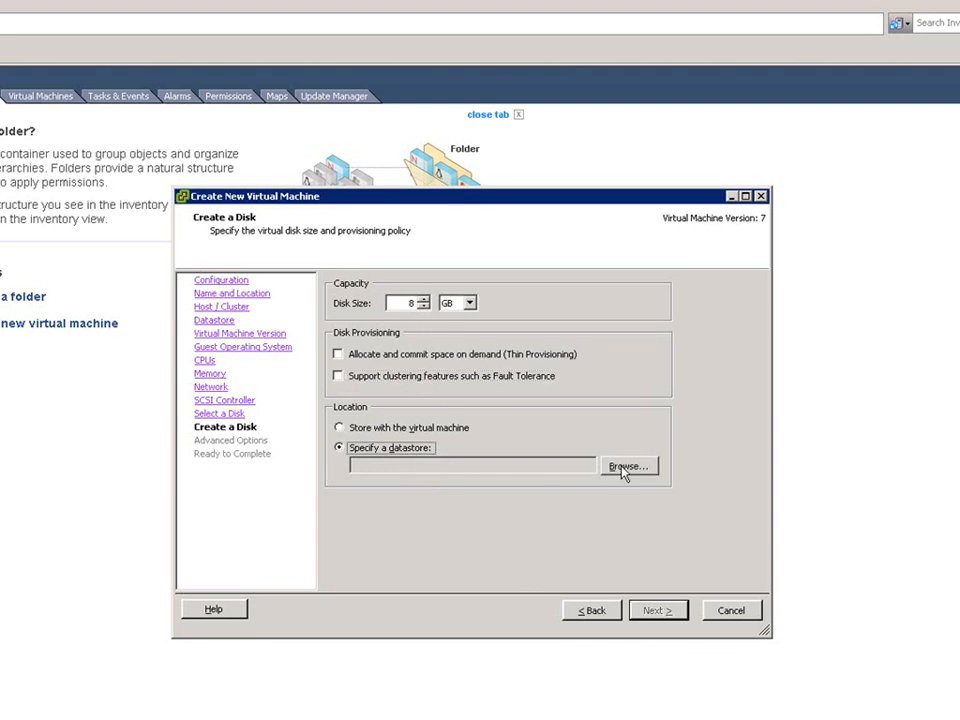
{"action": "left_click", "coordinate": [412, 430]}
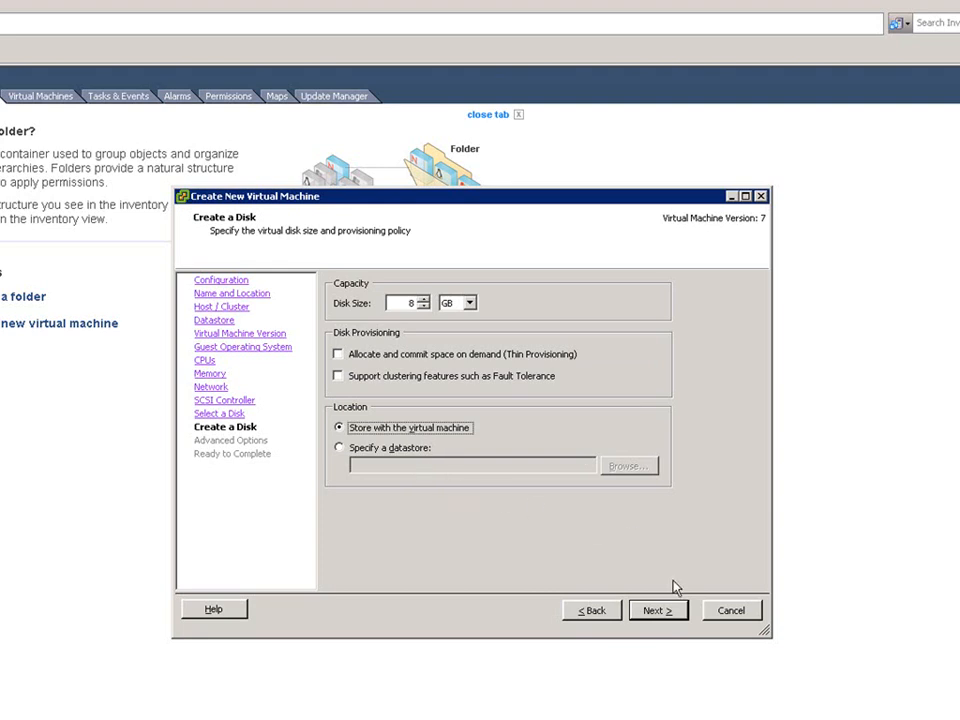
{"action": "left_click", "coordinate": [654, 611]}
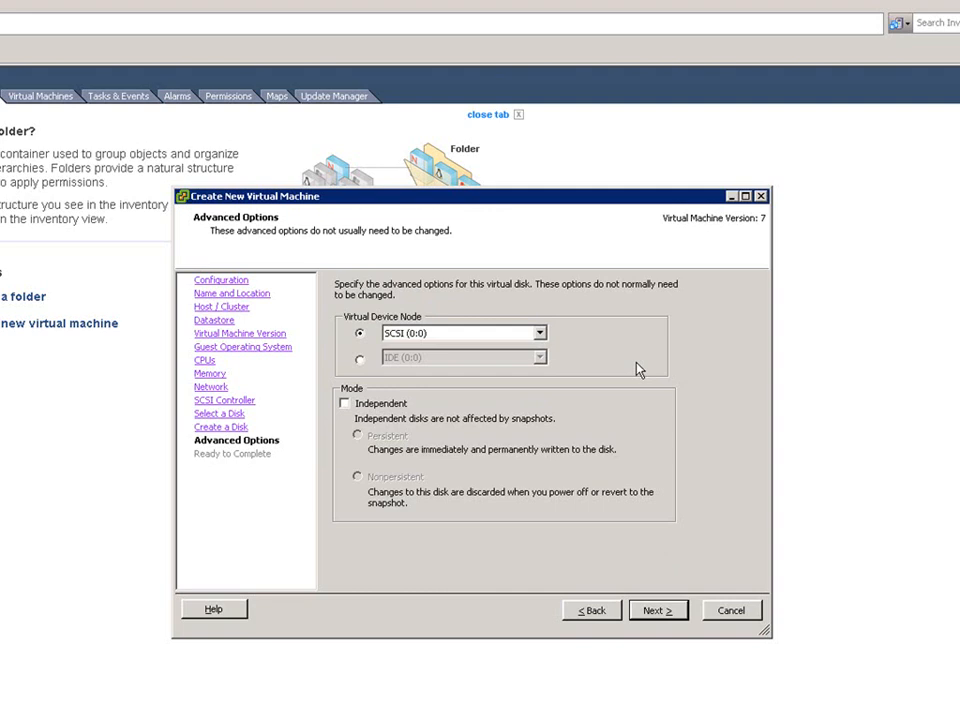
Keep SCSI (0:0) as the disk's device node without independent mode, and finish creating the virtual machine.
{"action": "left_click", "coordinate": [540, 333]}
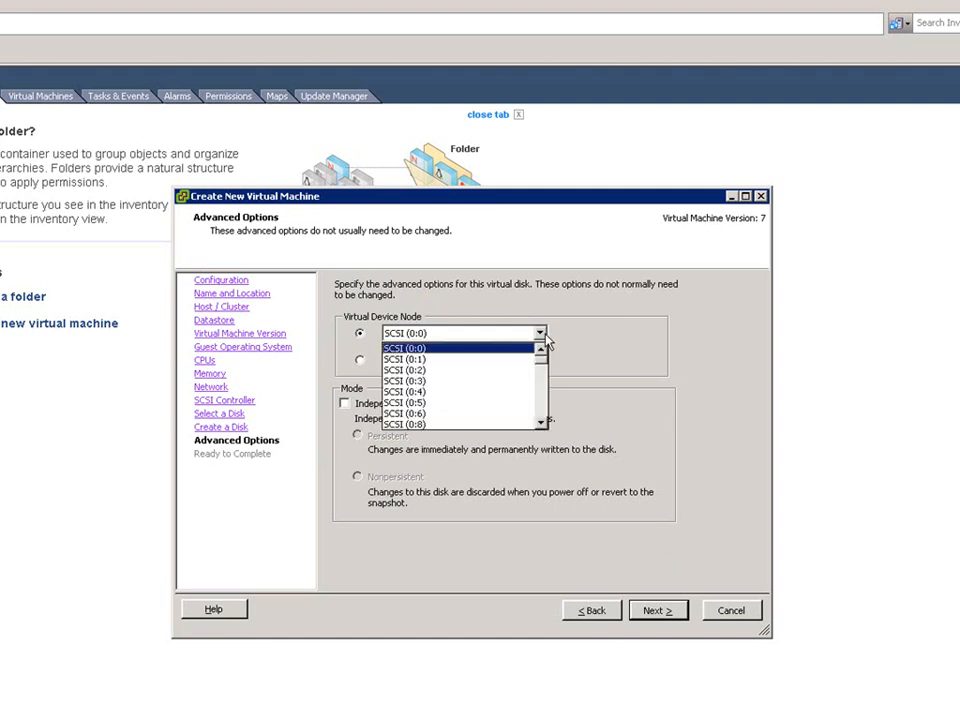
{"action": "left_click", "coordinate": [546, 337]}
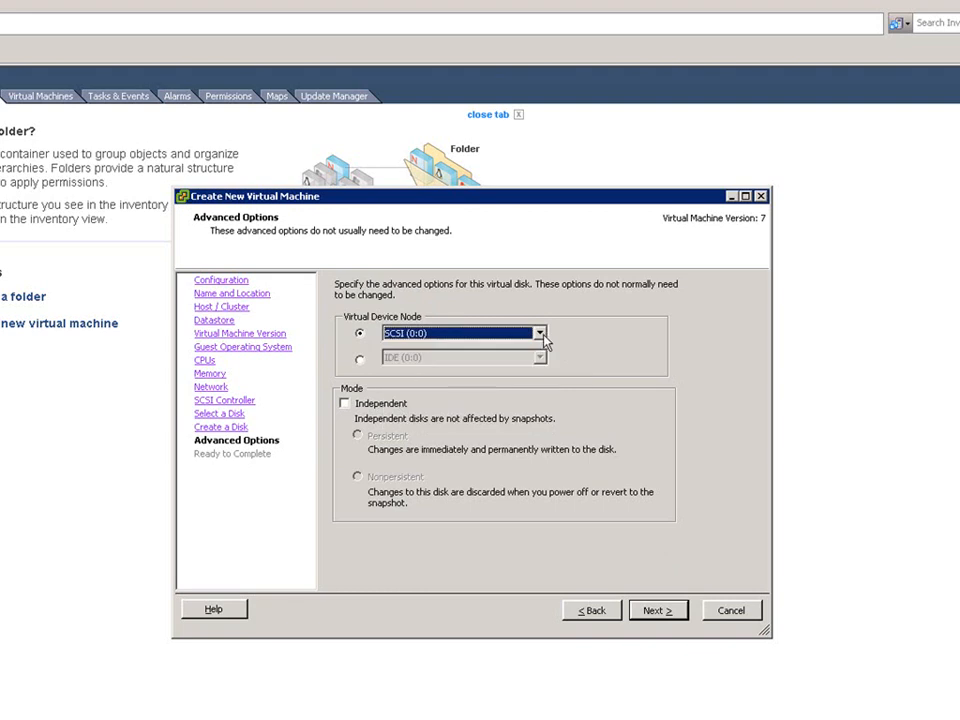
{"action": "left_click", "coordinate": [360, 359]}
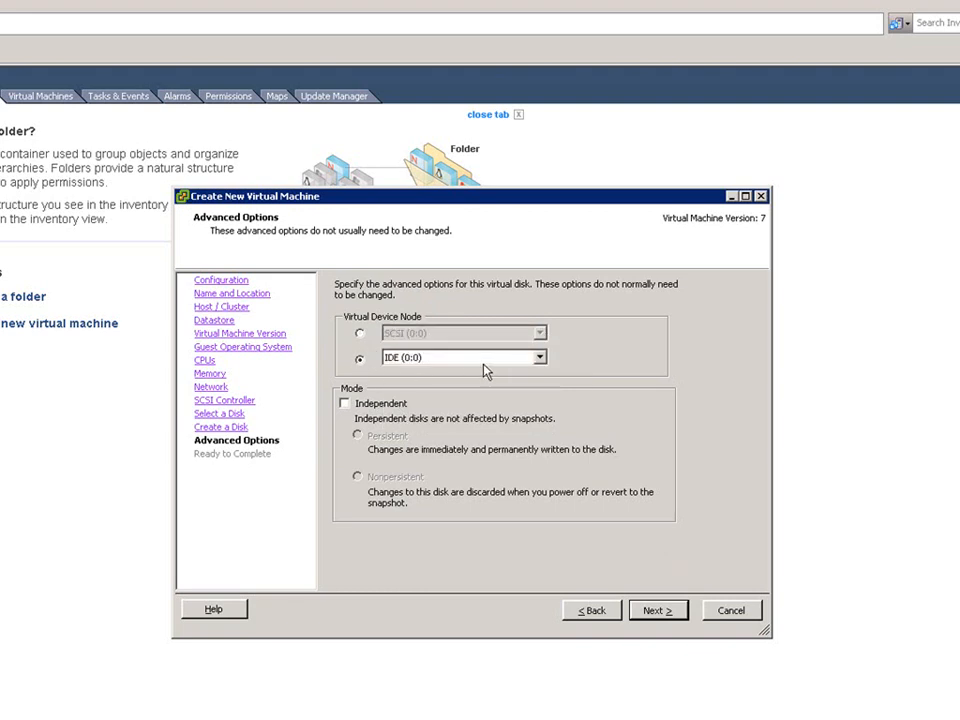
{"action": "left_click", "coordinate": [359, 333]}
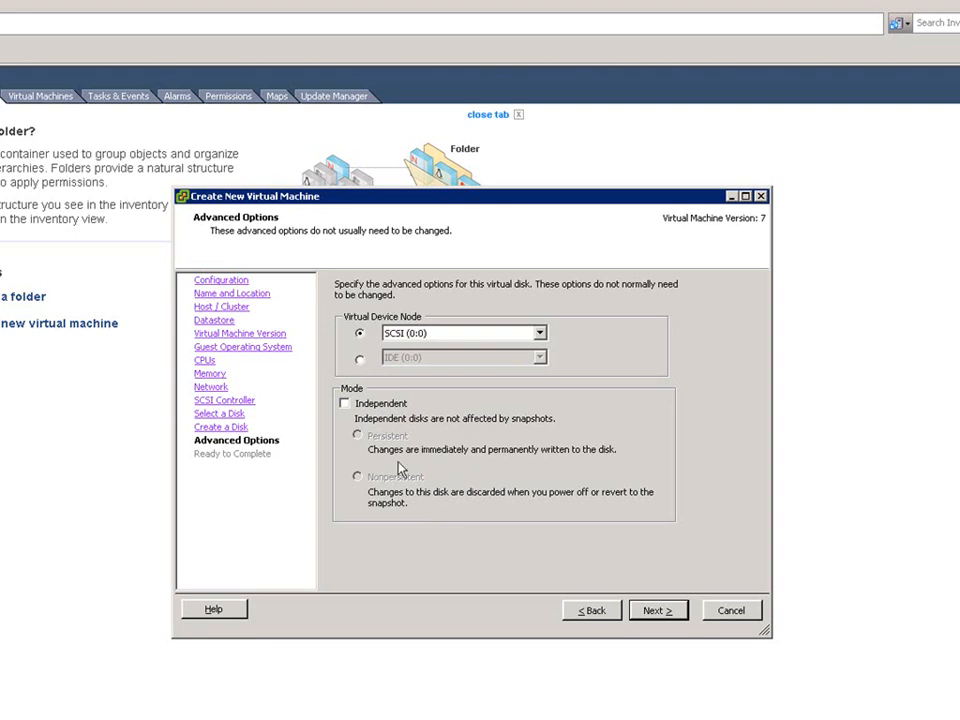
{"action": "left_click", "coordinate": [345, 404]}
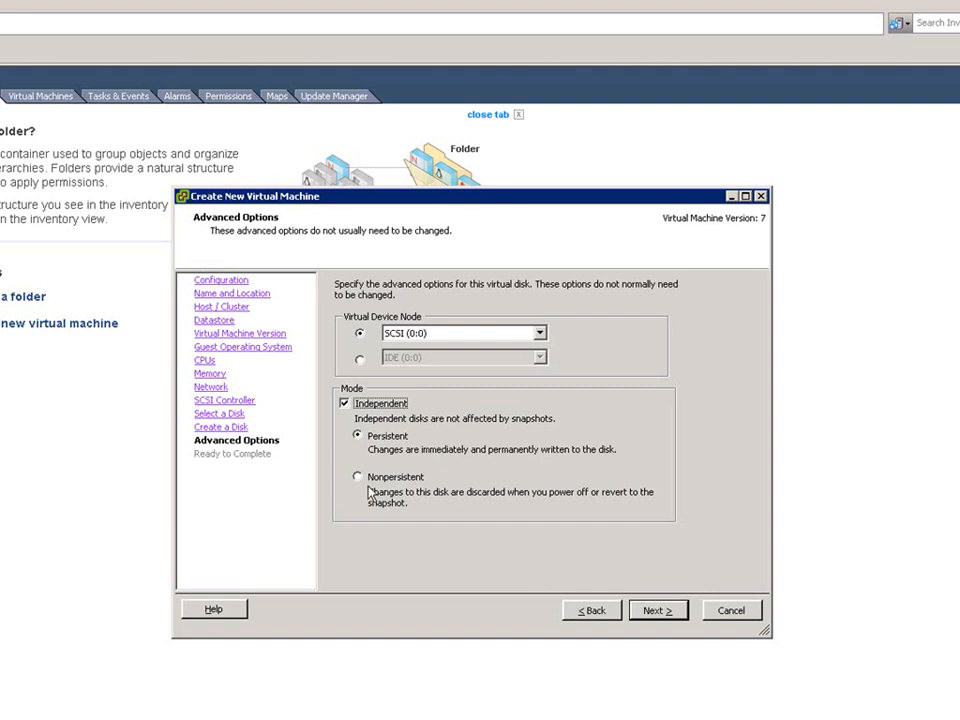
{"action": "left_click", "coordinate": [360, 479]}
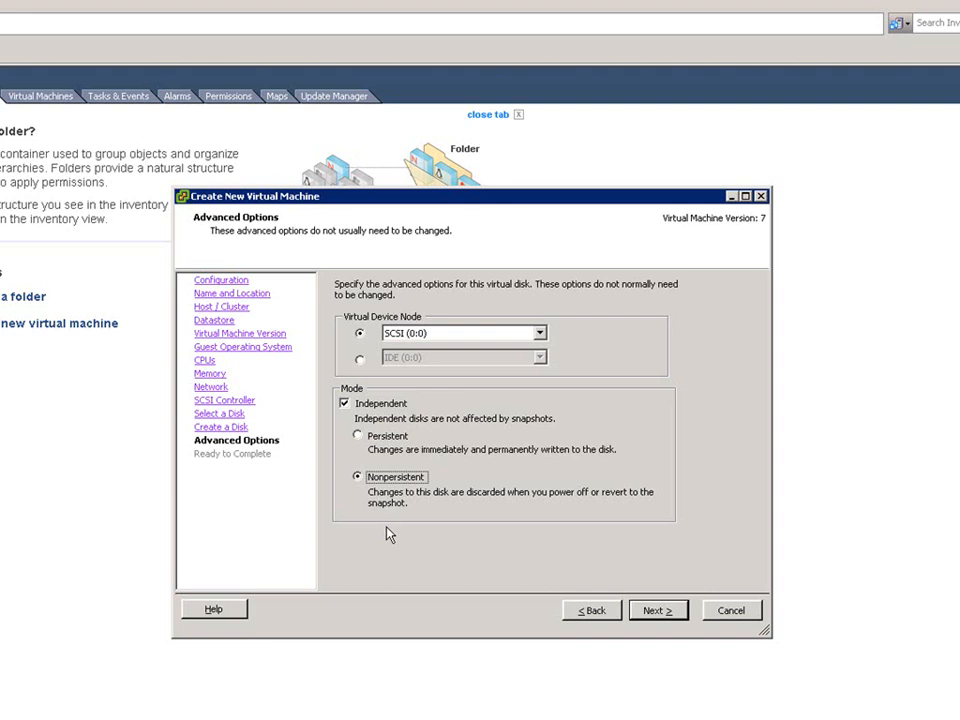
{"action": "left_click", "coordinate": [345, 405]}
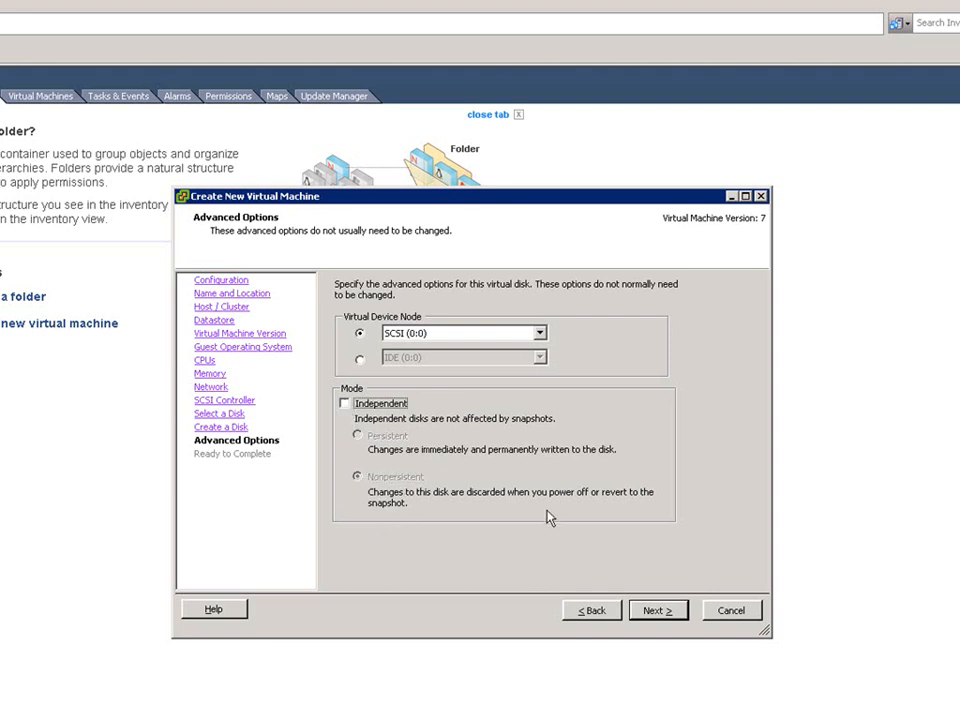
{"action": "left_click", "coordinate": [657, 614]}
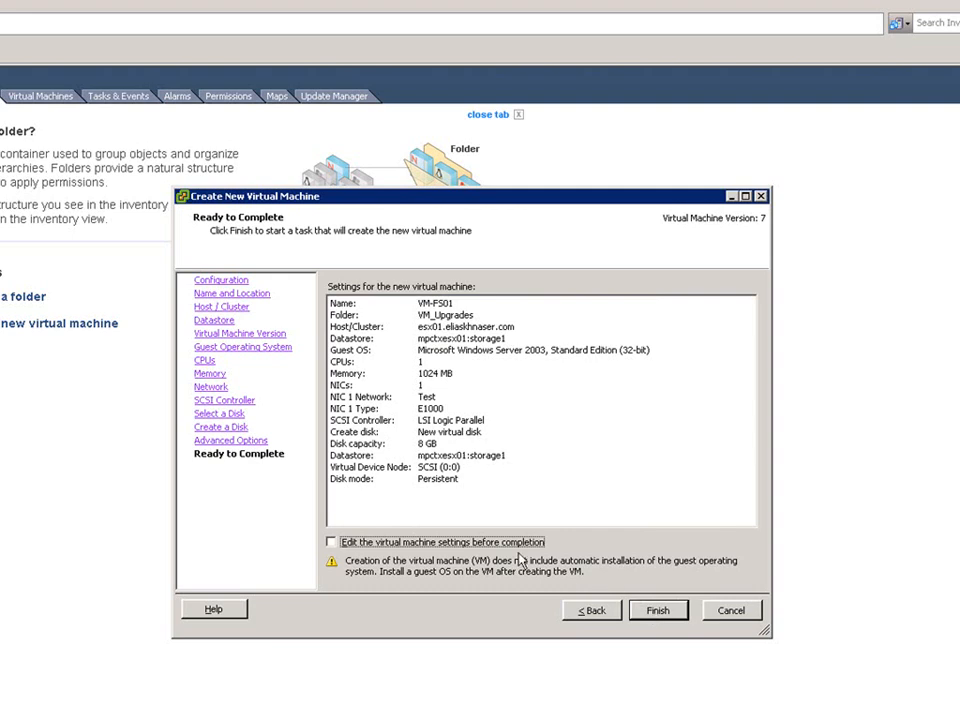
{"action": "left_click", "coordinate": [657, 612]}
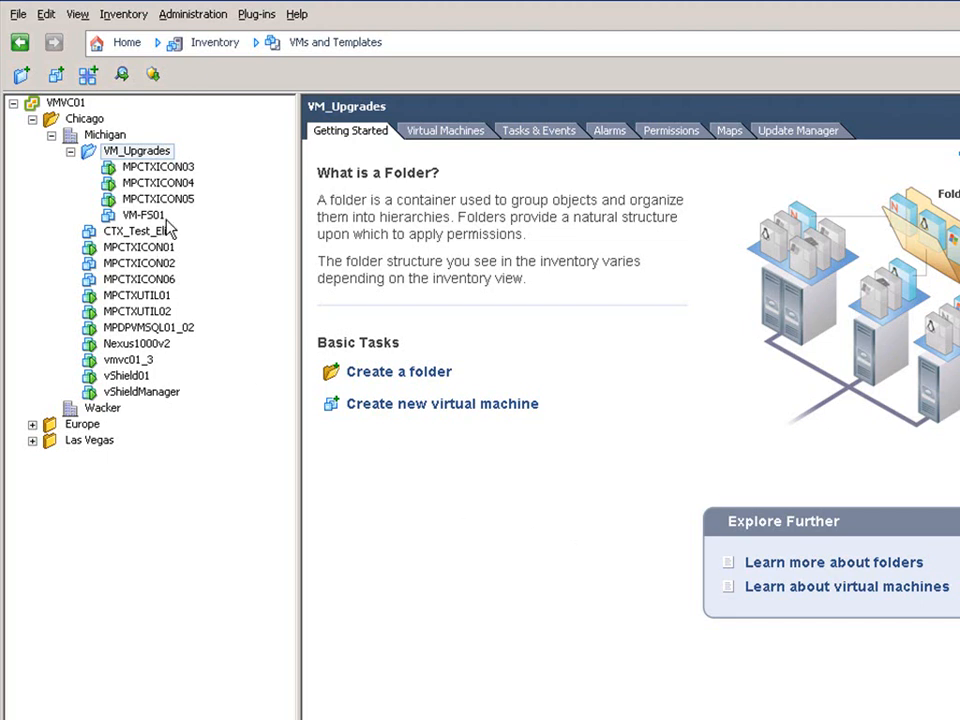
Open VM-FS01's settings and review its memory, CPU and CD/DVD drive hardware entries.
{"action": "right_click", "coordinate": [145, 217]}
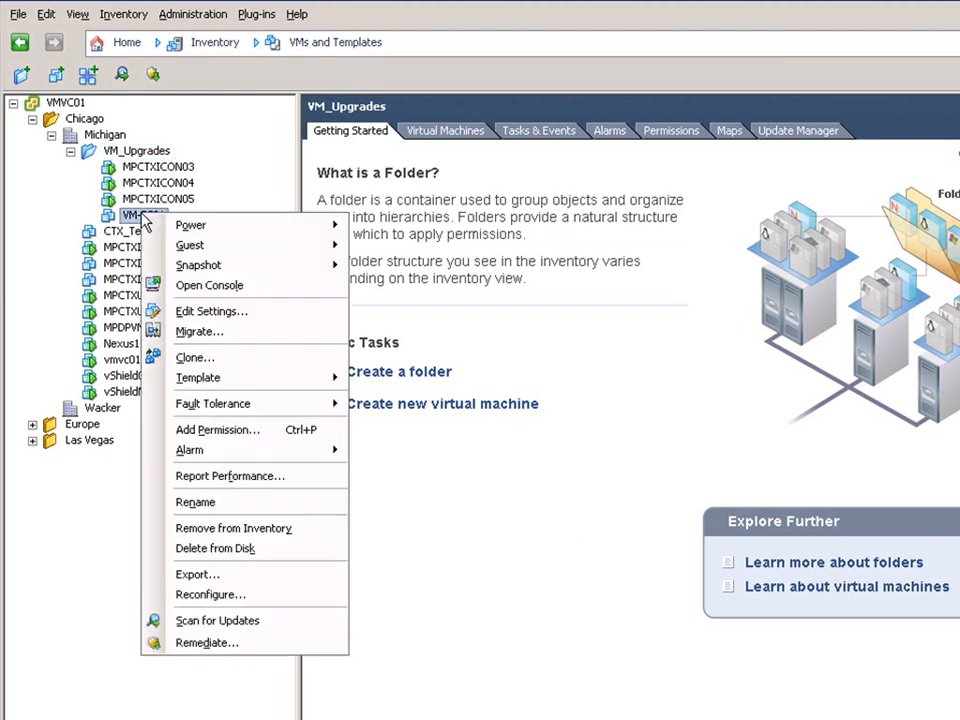
{"action": "left_click", "coordinate": [236, 313]}
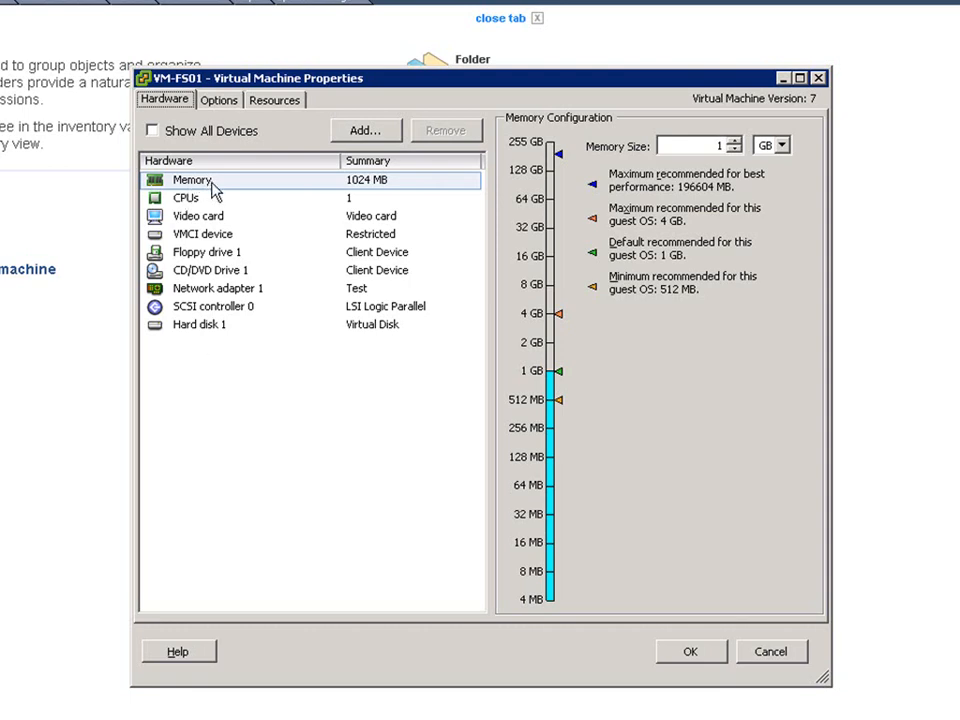
{"action": "left_click", "coordinate": [190, 200]}
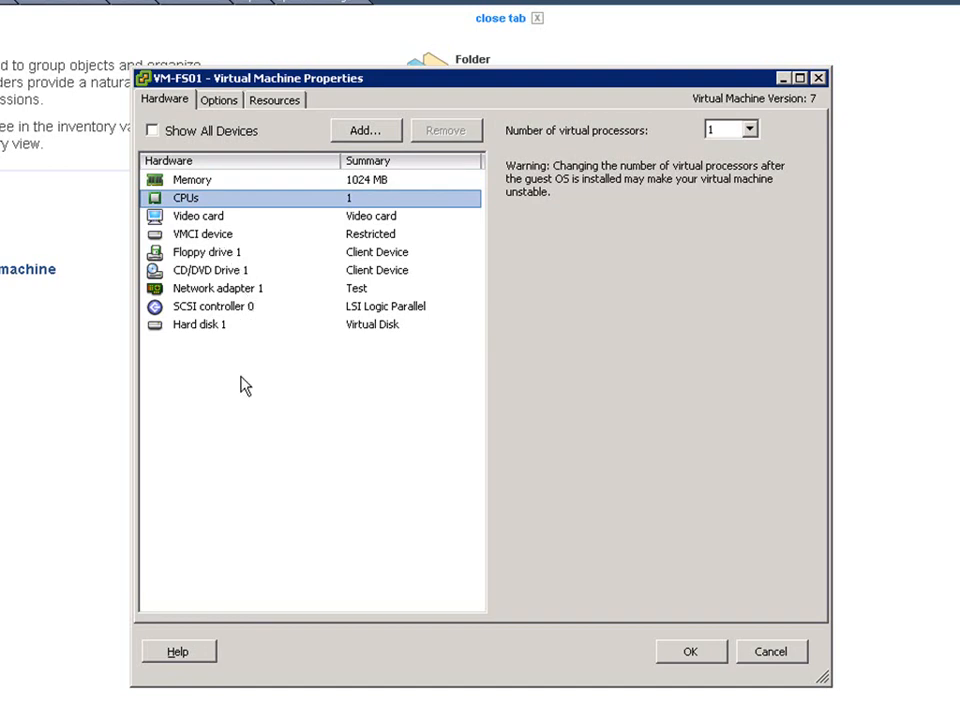
{"action": "left_click", "coordinate": [214, 272]}
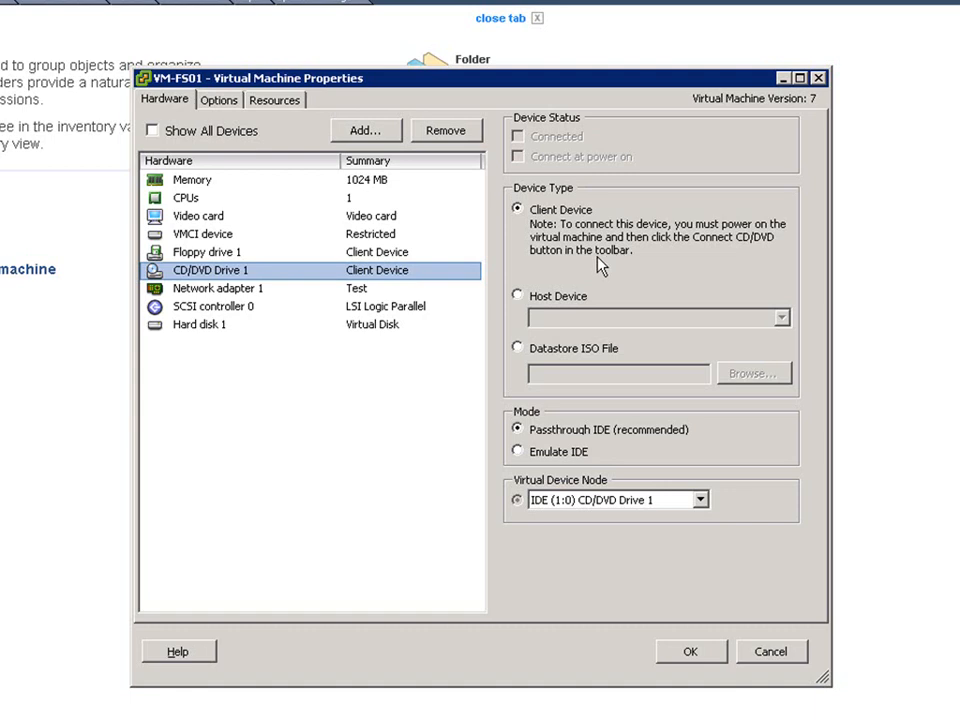
Switch CD/DVD Drive 1's device type to Datastore ISO File.
{"action": "left_click", "coordinate": [518, 296]}
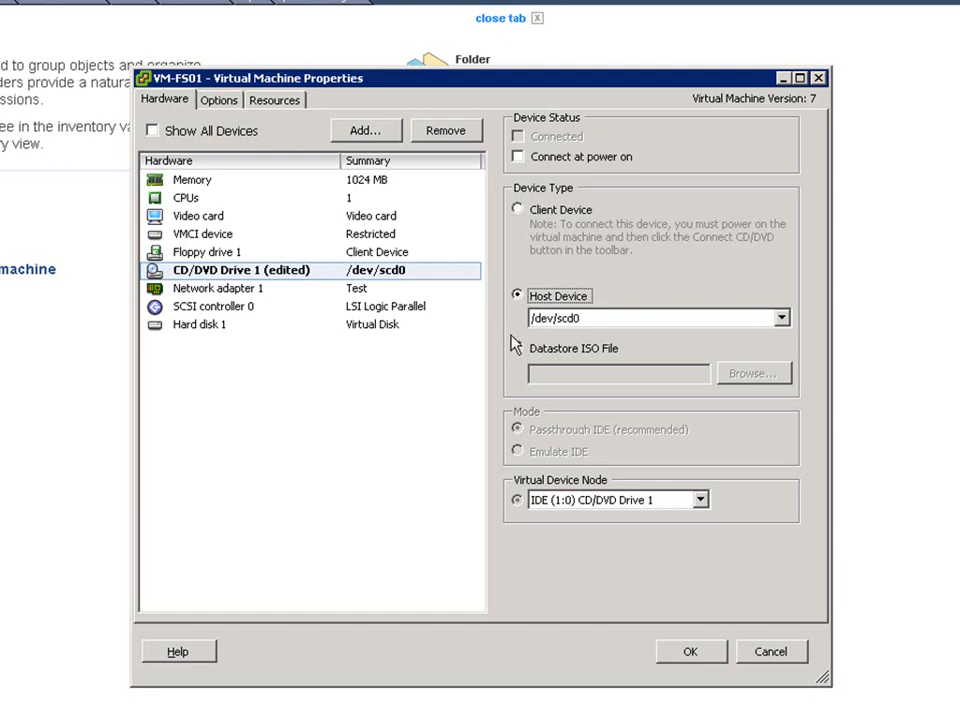
{"action": "left_click", "coordinate": [532, 352]}
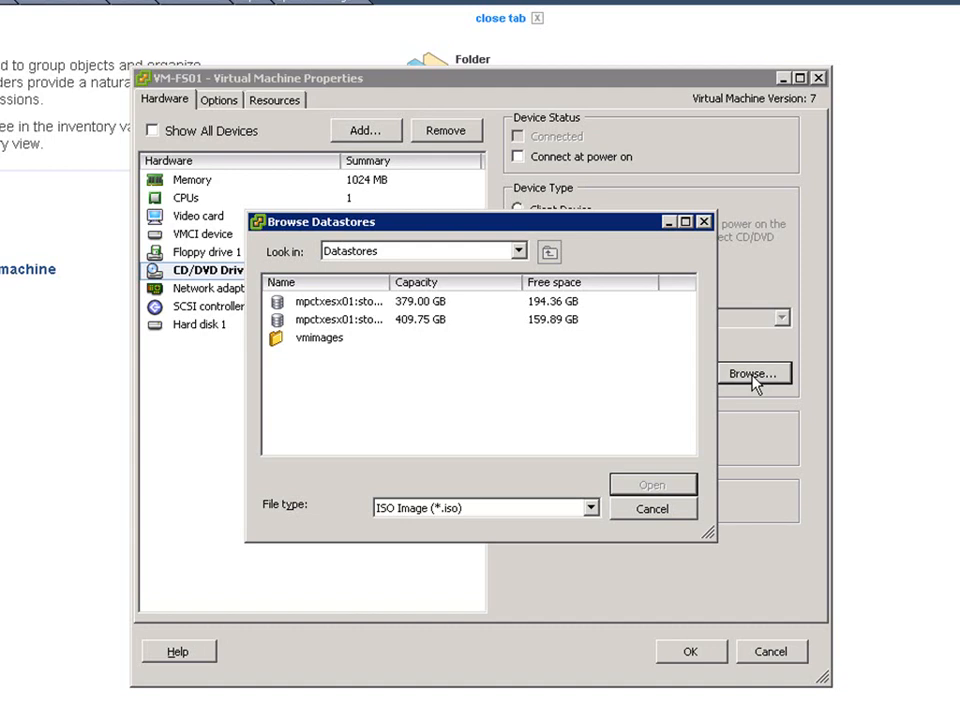
{"action": "left_click", "coordinate": [650, 508]}
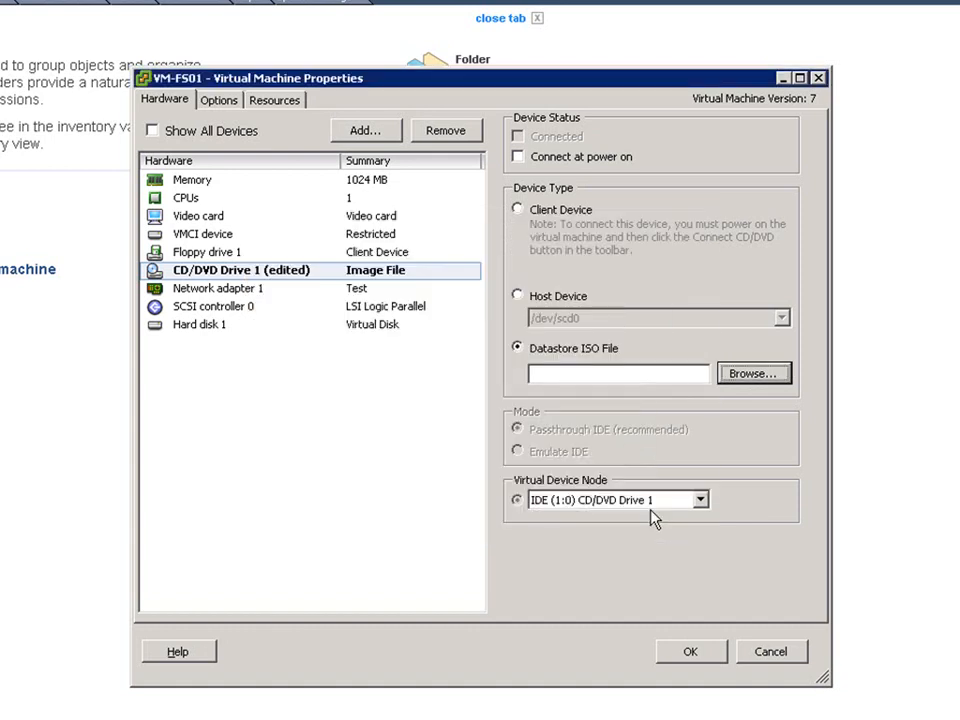
{"action": "left_click", "coordinate": [526, 210]}
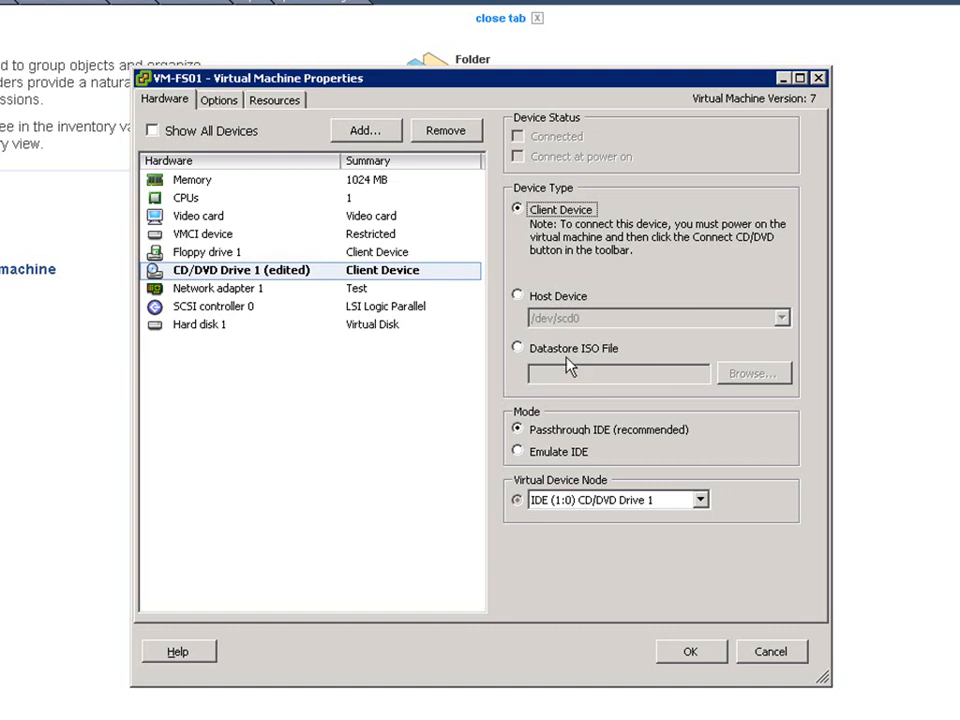
{"action": "left_click", "coordinate": [517, 348]}
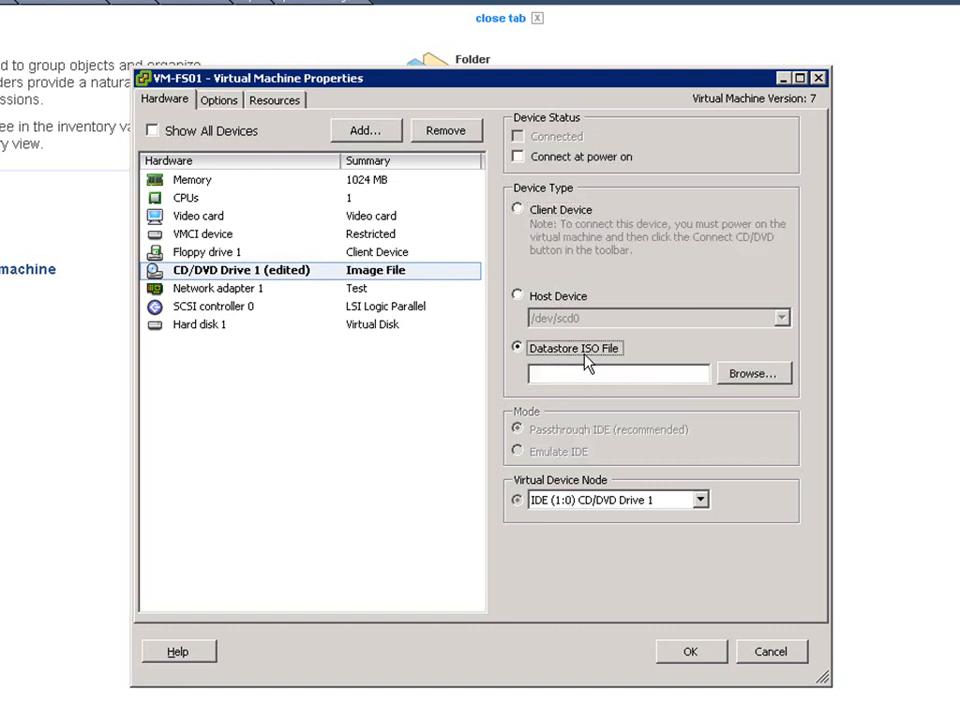
Browse the datastores' vmimages folder for an ISO image to mount.
{"action": "left_click", "coordinate": [757, 375]}
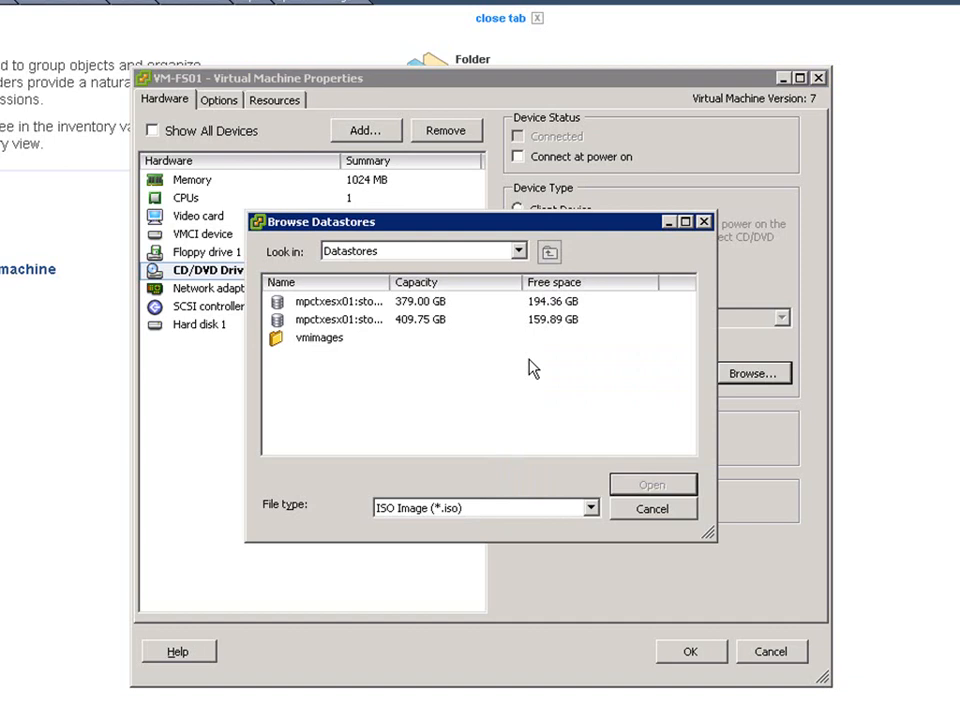
{"action": "double_click", "coordinate": [322, 340]}
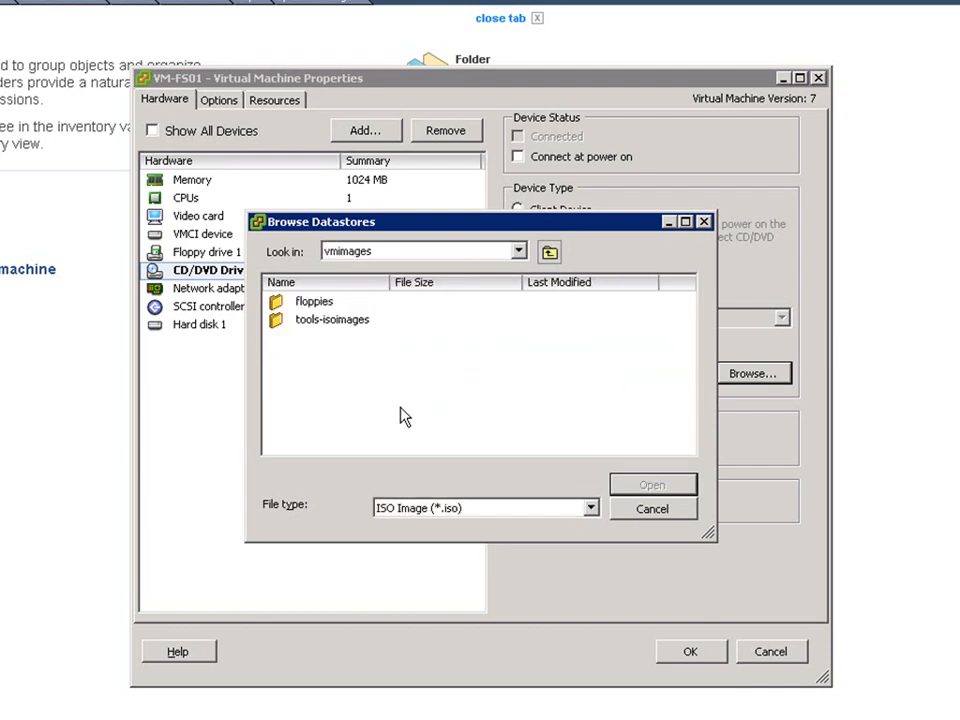
{"action": "left_click", "coordinate": [656, 512]}
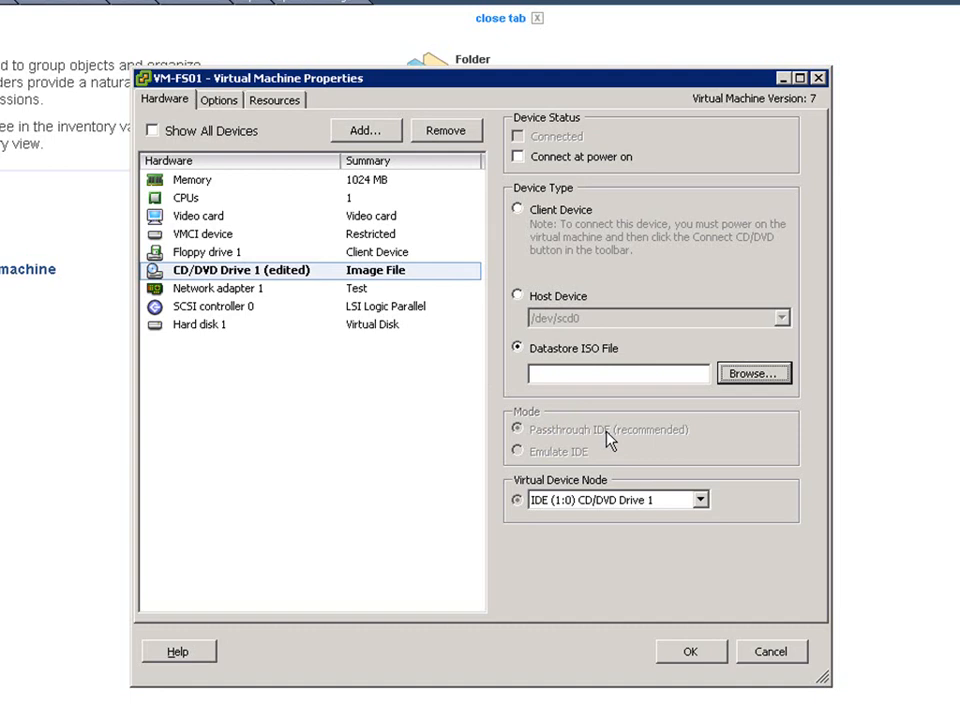
Save VM-FS01's settings with the CD/DVD drive set to Datastore ISO File.
{"action": "left_click", "coordinate": [690, 651]}
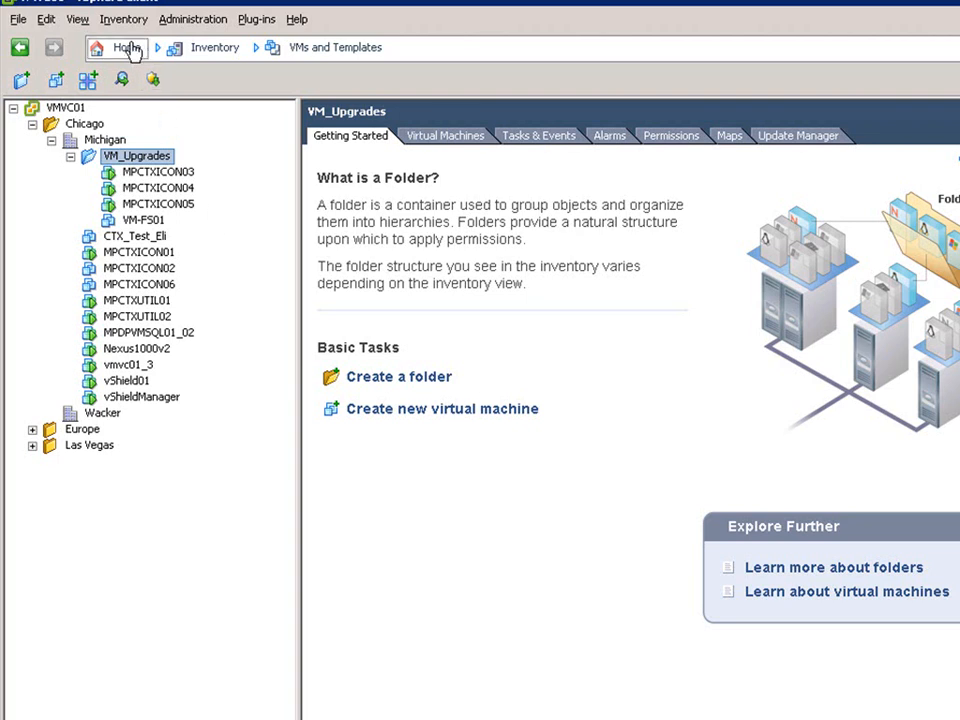
Browse the mpctxesx01:storage02 datastore and try uploading a folder to it.
{"action": "left_click", "coordinate": [98, 47]}
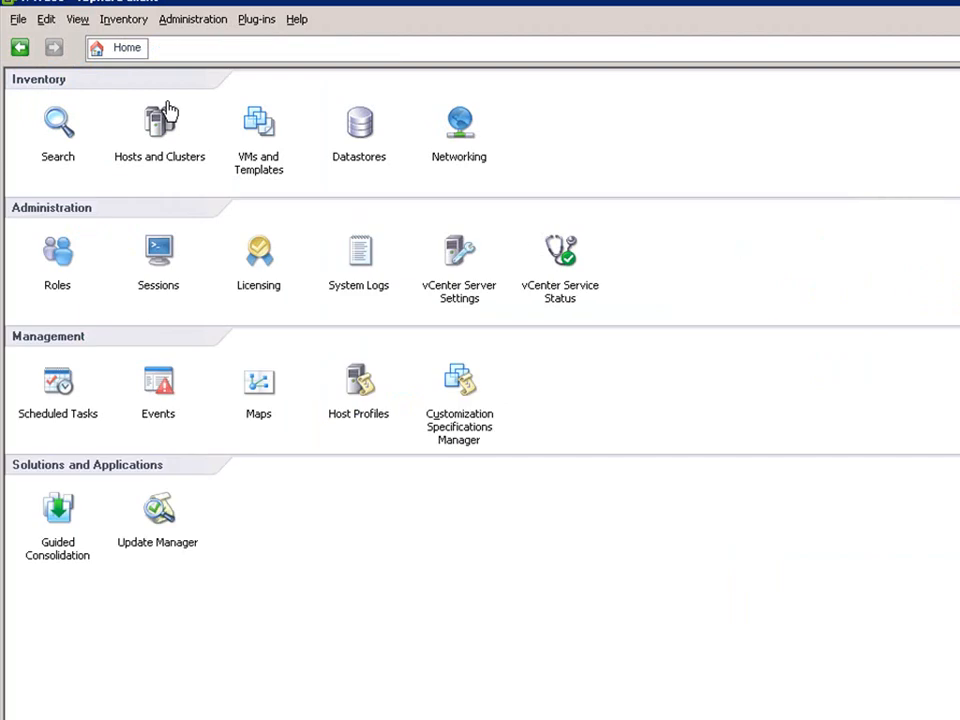
{"action": "left_click", "coordinate": [356, 158]}
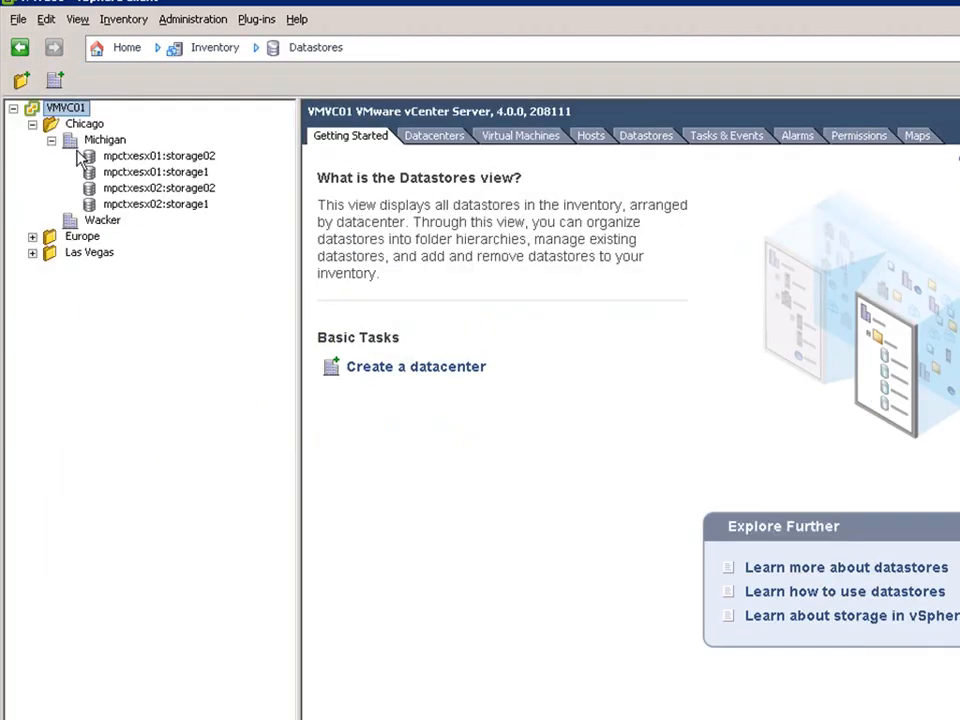
{"action": "right_click", "coordinate": [167, 158]}
{"action": "left_click", "coordinate": [212, 168]}
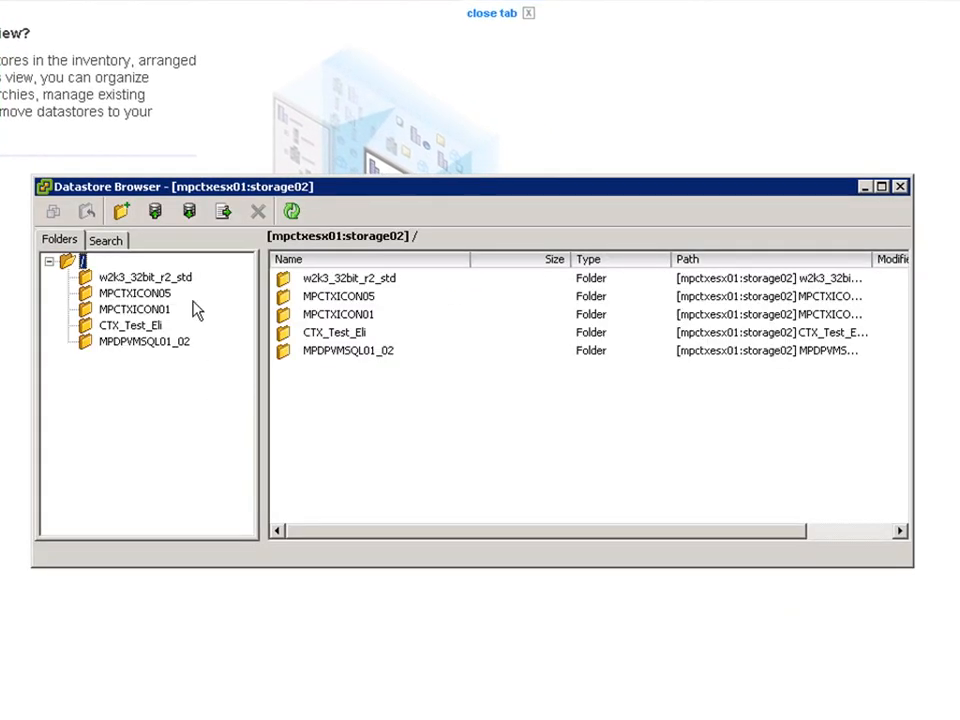
{"action": "left_click", "coordinate": [157, 213]}
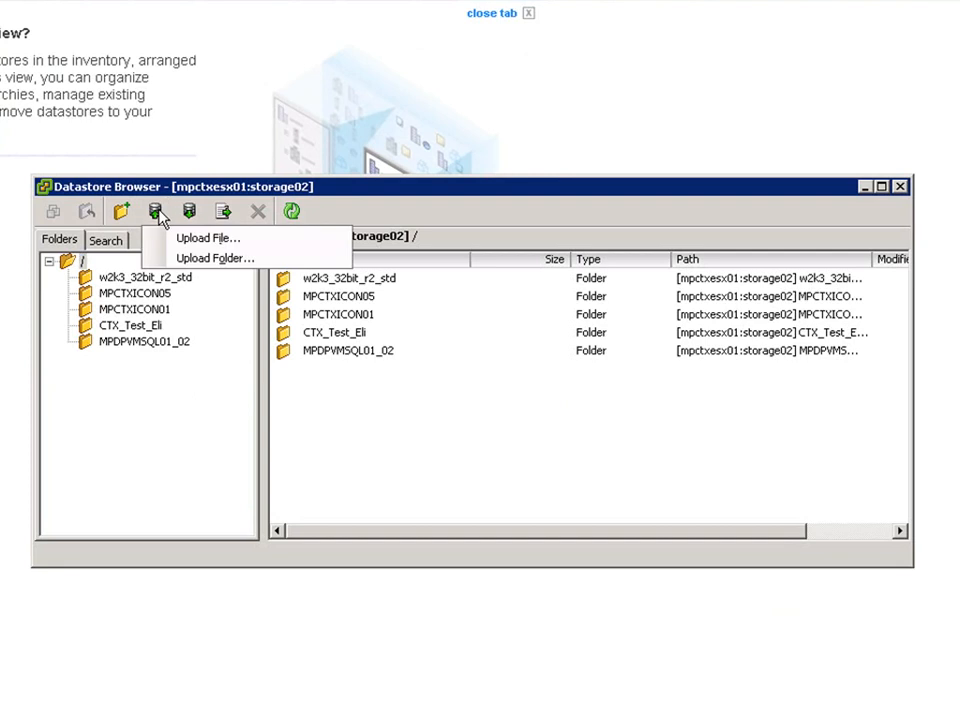
{"action": "left_click", "coordinate": [217, 248]}
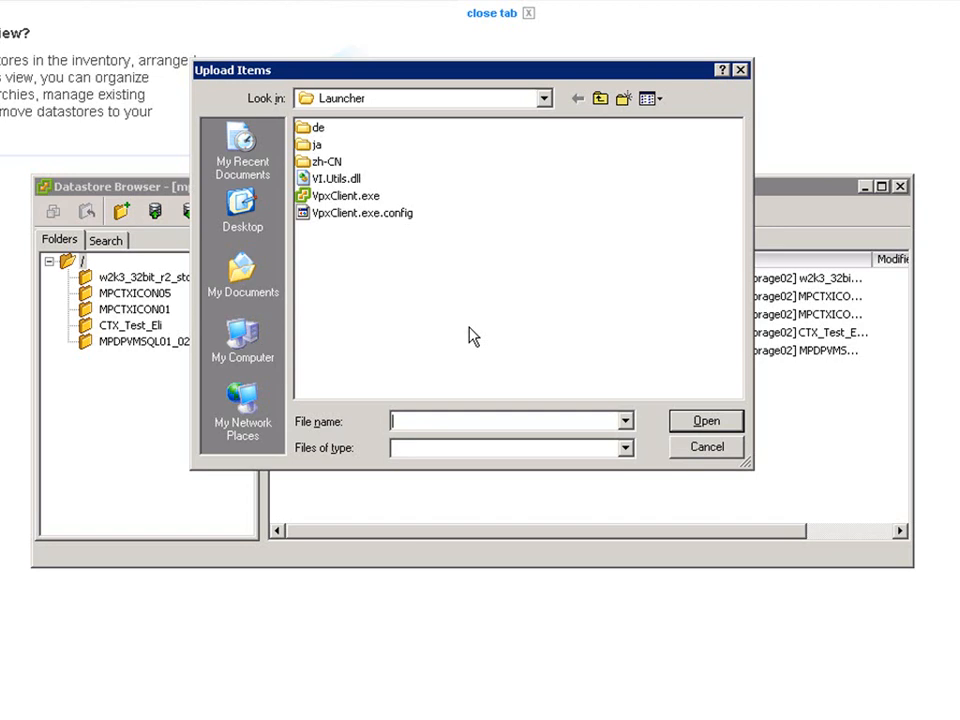
{"action": "left_click", "coordinate": [705, 447]}
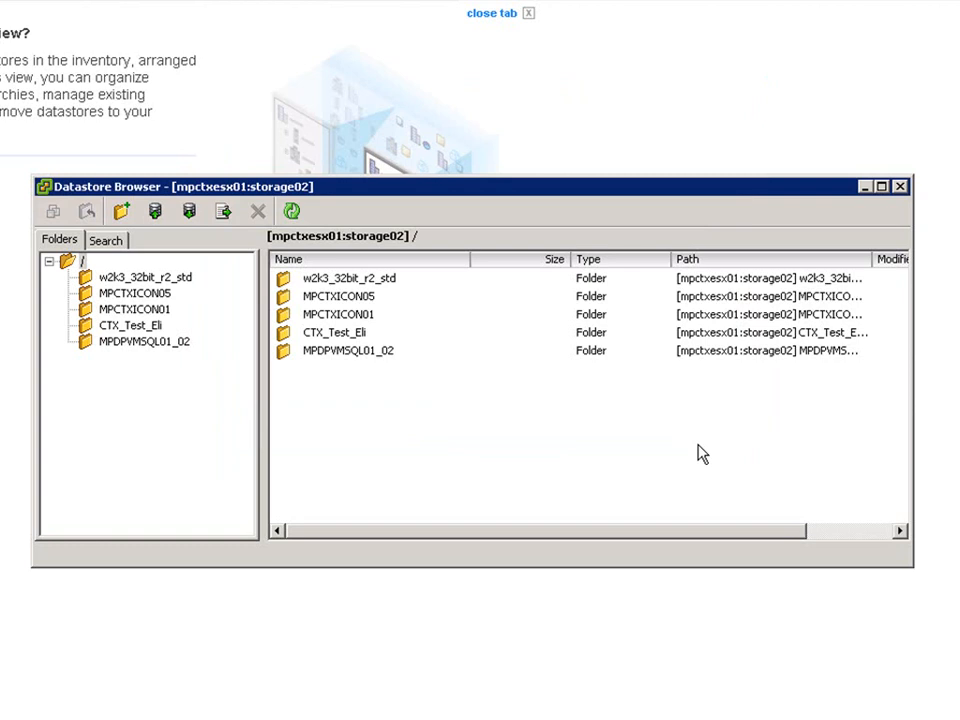
{"action": "left_click", "coordinate": [900, 187]}
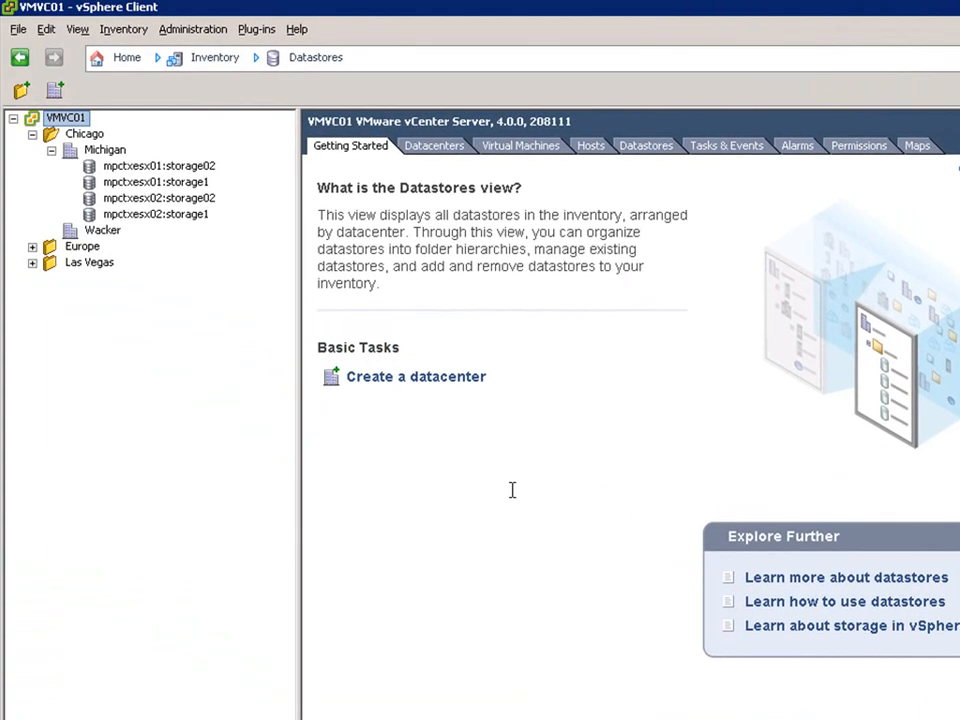
Launch PuTTY from the desktop and open an SSH session to host 10.12.99.151.
{"action": "left_click", "coordinate": [127, 59]}
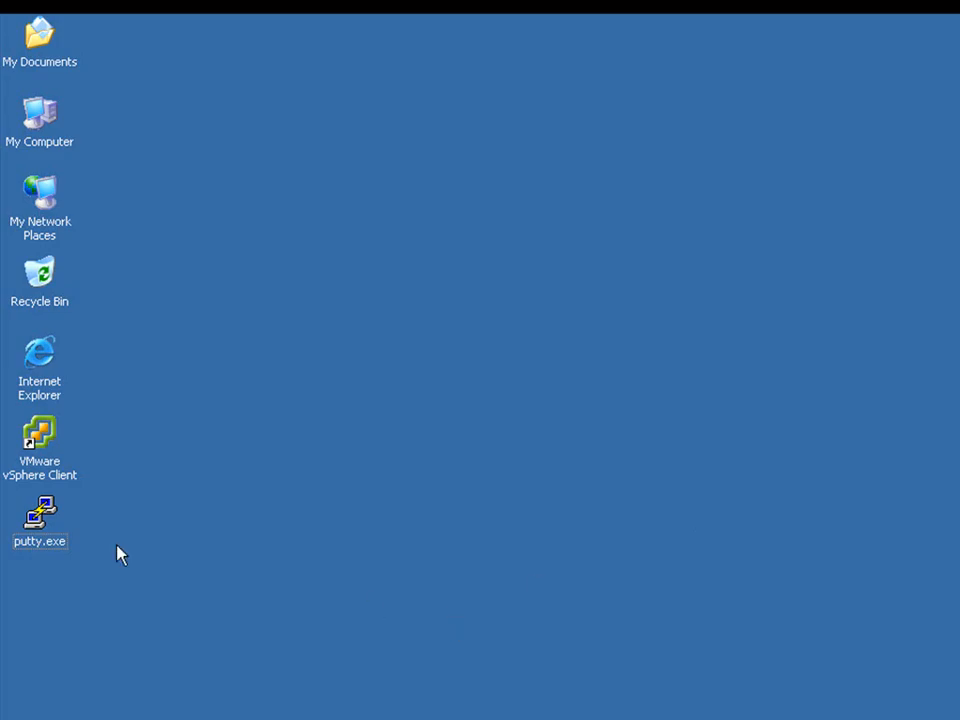
{"action": "double_click", "coordinate": [20, 530]}
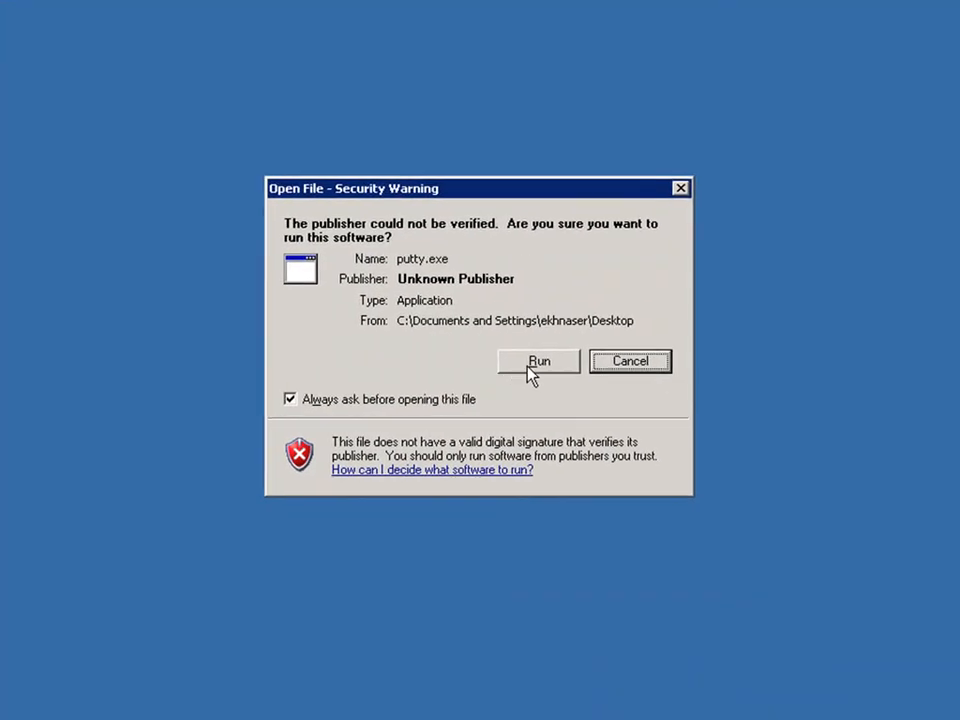
{"action": "left_click", "coordinate": [512, 370]}
{"action": "type", "text": "10.12.99.1"}
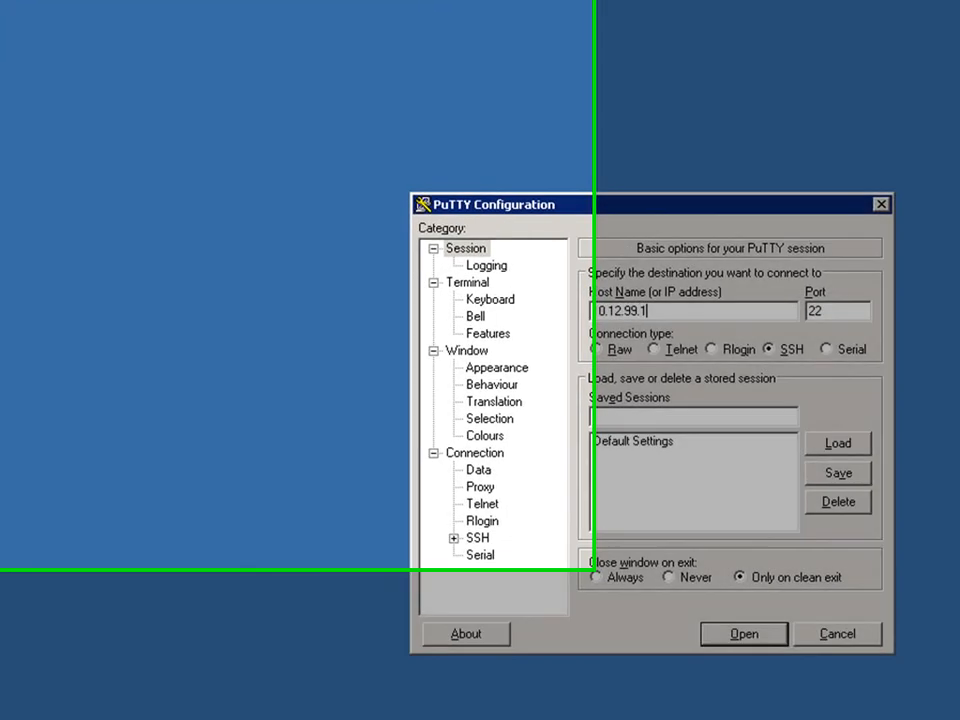
{"action": "type", "text": "51"}
{"action": "key", "text": "Return"}
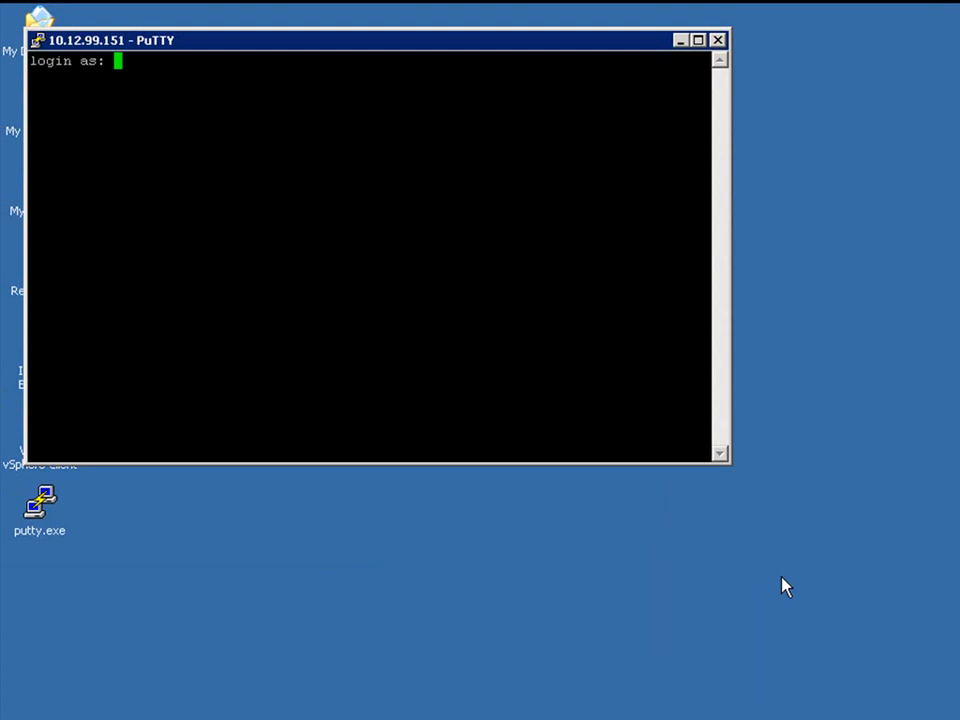
Log in to the host as root, entering the account password.
{"action": "type", "text": "root"}
{"action": "key", "text": "Return"}
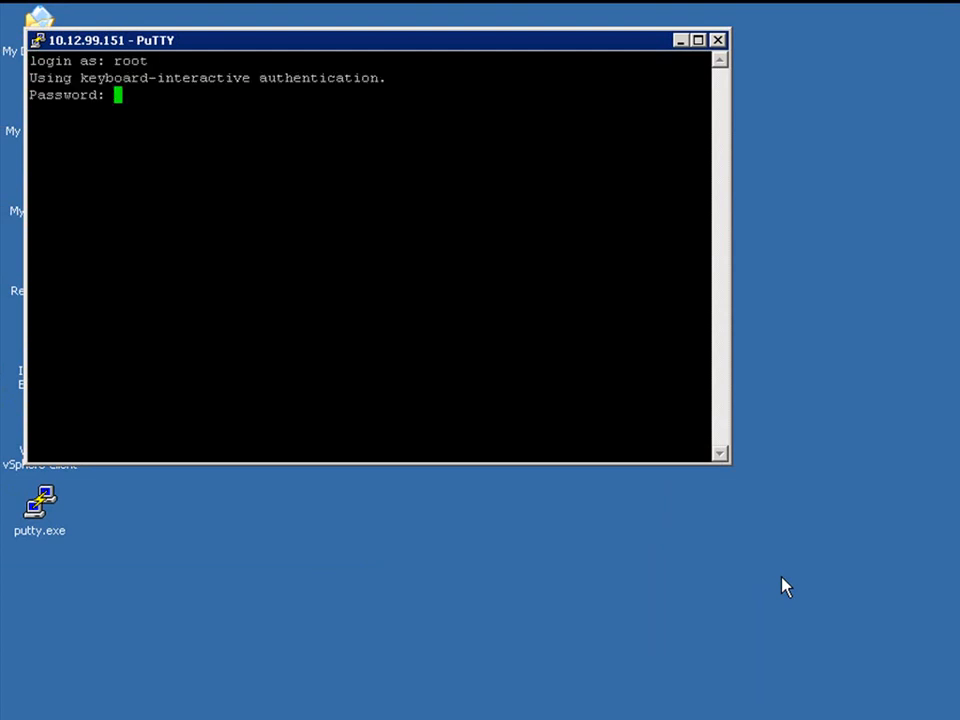
{"action": "key", "text": "Return"}
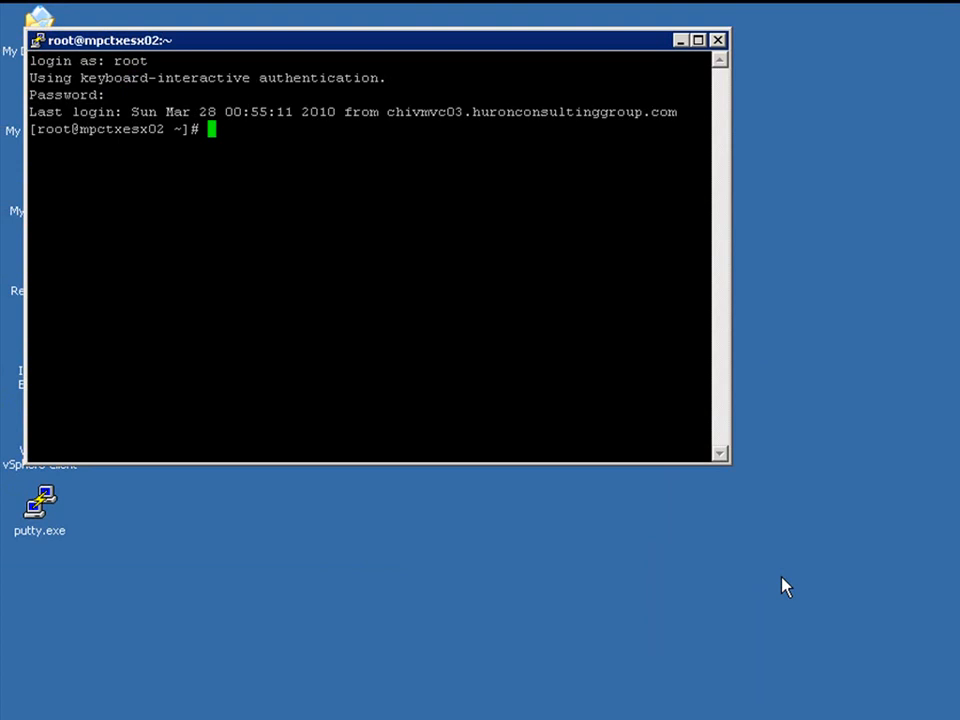
Change to the root directory and then into the /vmimages directory.
{"action": "type", "text": "cd /"}
{"action": "key", "text": "Return"}
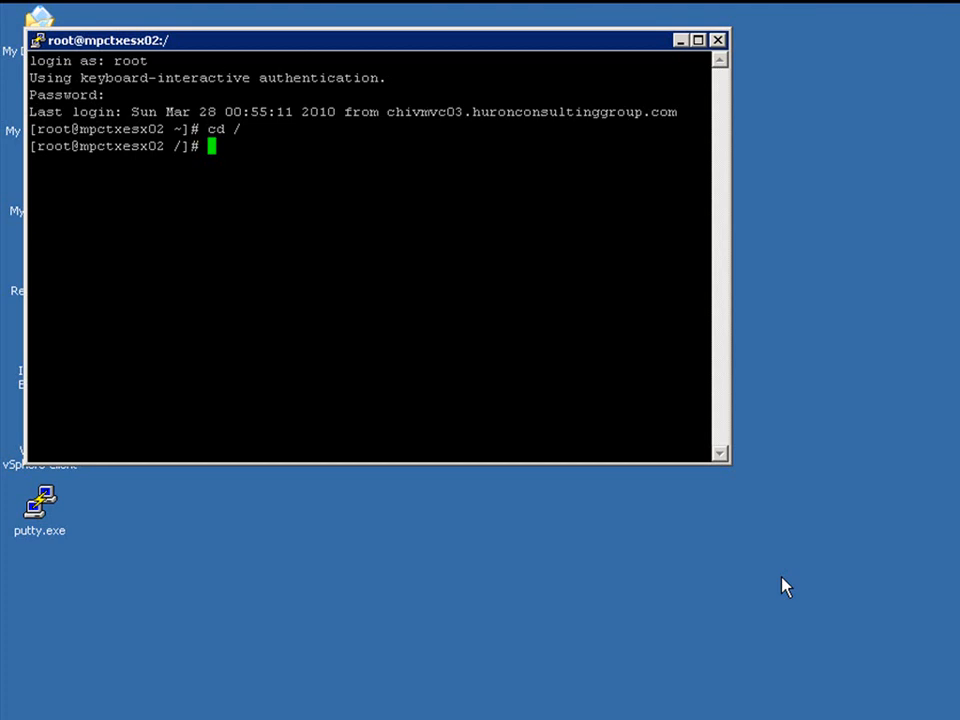
{"action": "type", "text": "cd vmimages"}
{"action": "key", "text": "Return"}
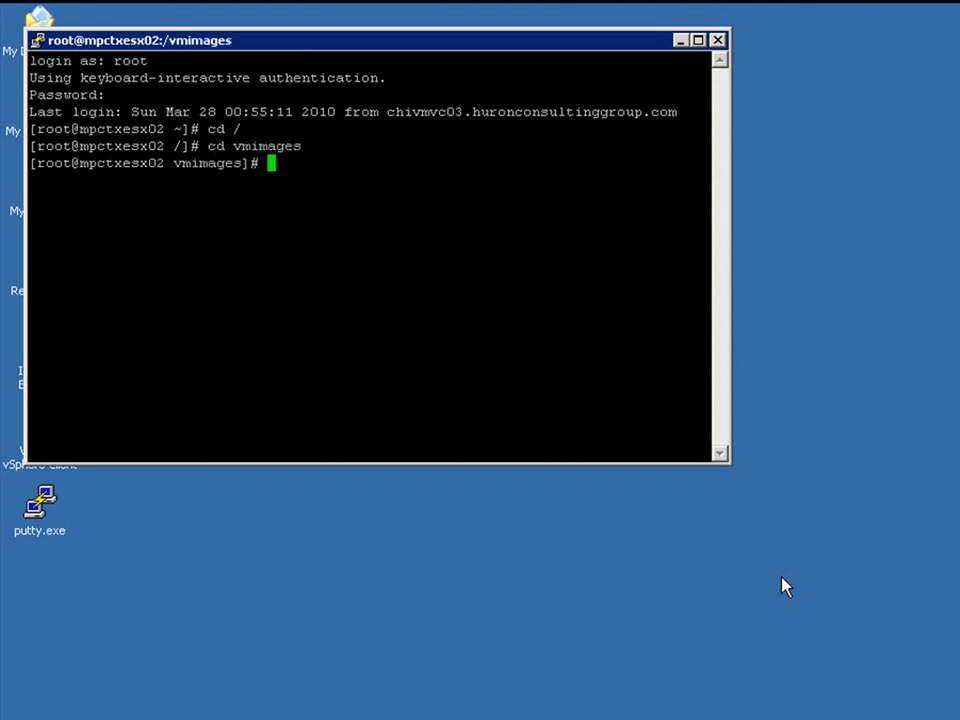
Create an iso directory inside vmimages and list the directory contents.
{"action": "type", "text": "mkdir iso"}
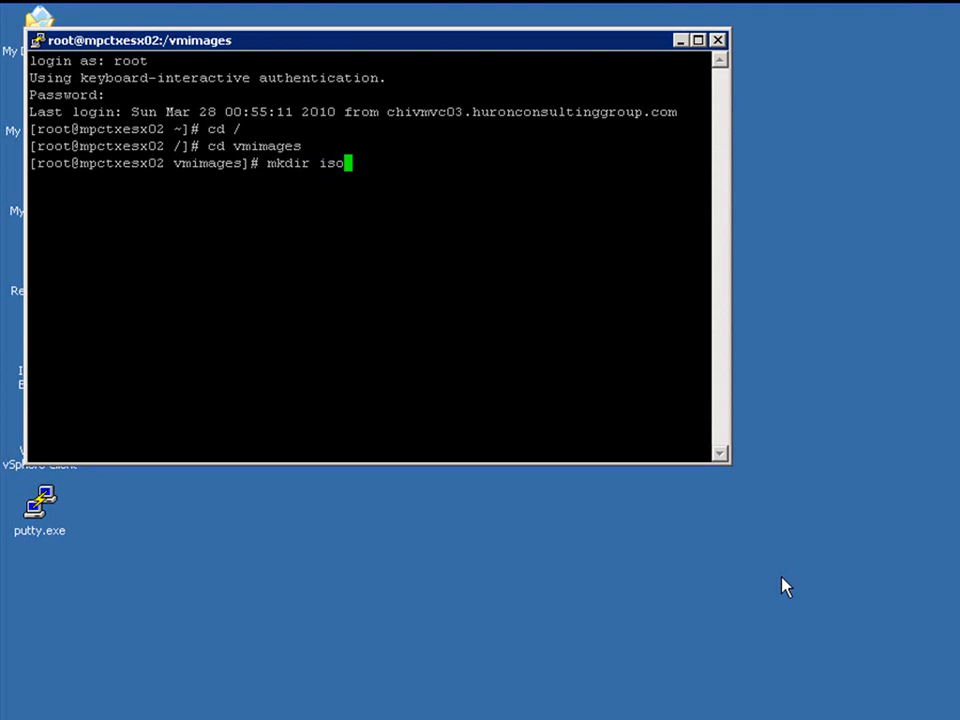
{"action": "key", "text": "Return"}
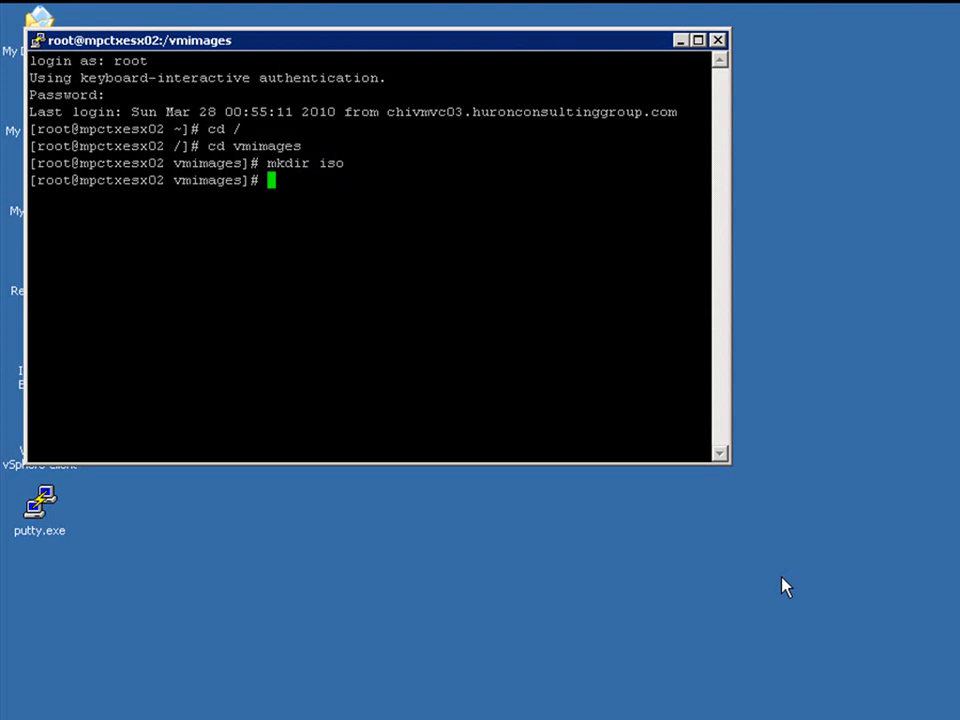
{"action": "type", "text": "ls"}
{"action": "key", "text": "Return"}
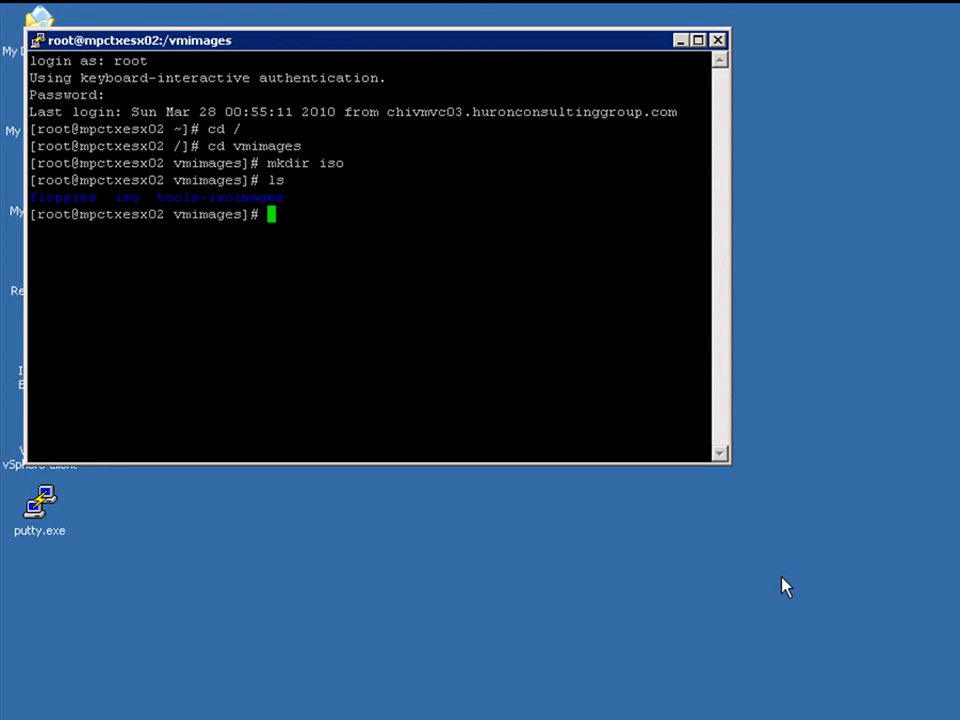
Try to mount the CIFS share //10.12.100.45/iso at /vmimages/iso as administrator, entering the share password.
{"action": "left_click_drag", "start_coordinate": [730, 404], "coordinate": [959, 404]}
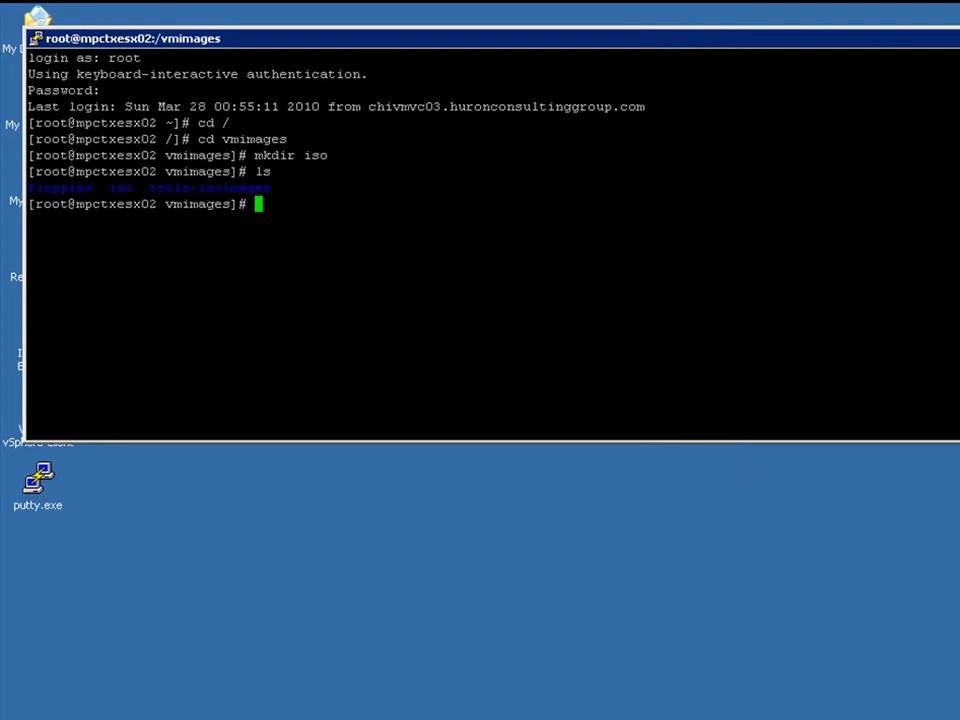
{"action": "type", "text": "mount -t"}
{"action": "type", "text": "cifs"}
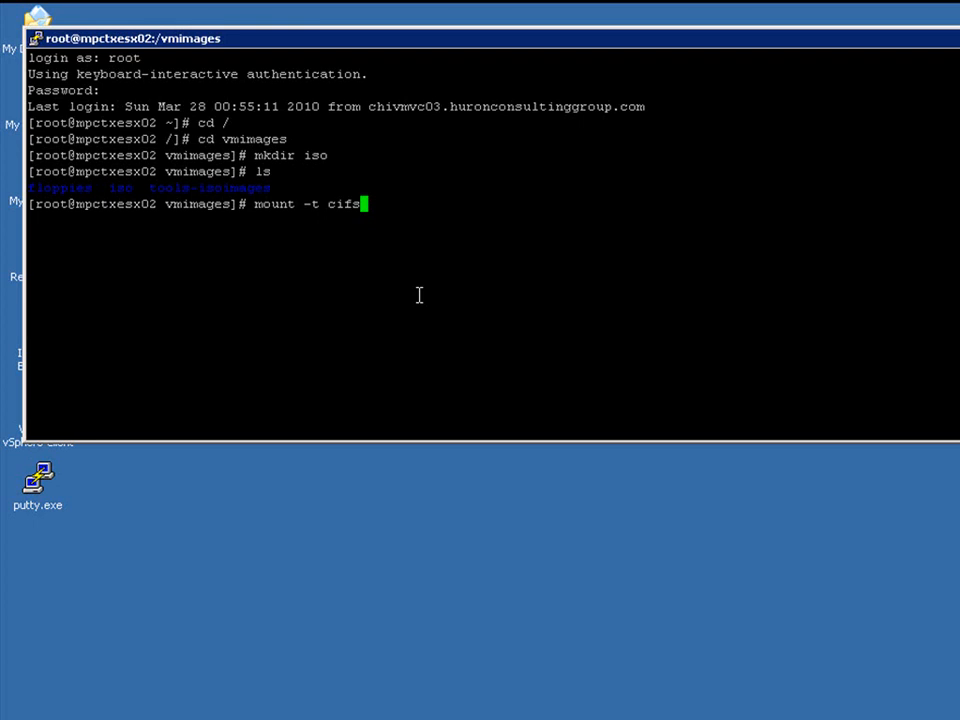
{"action": "type", "text": "-o username"}
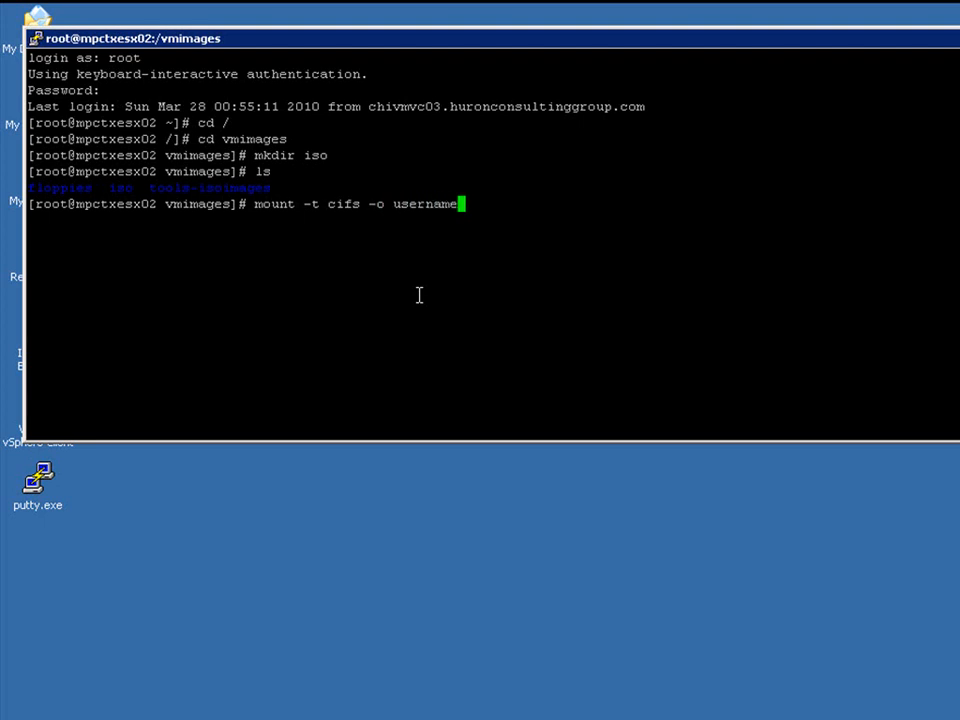
{"action": "type", "text": "=administr"}
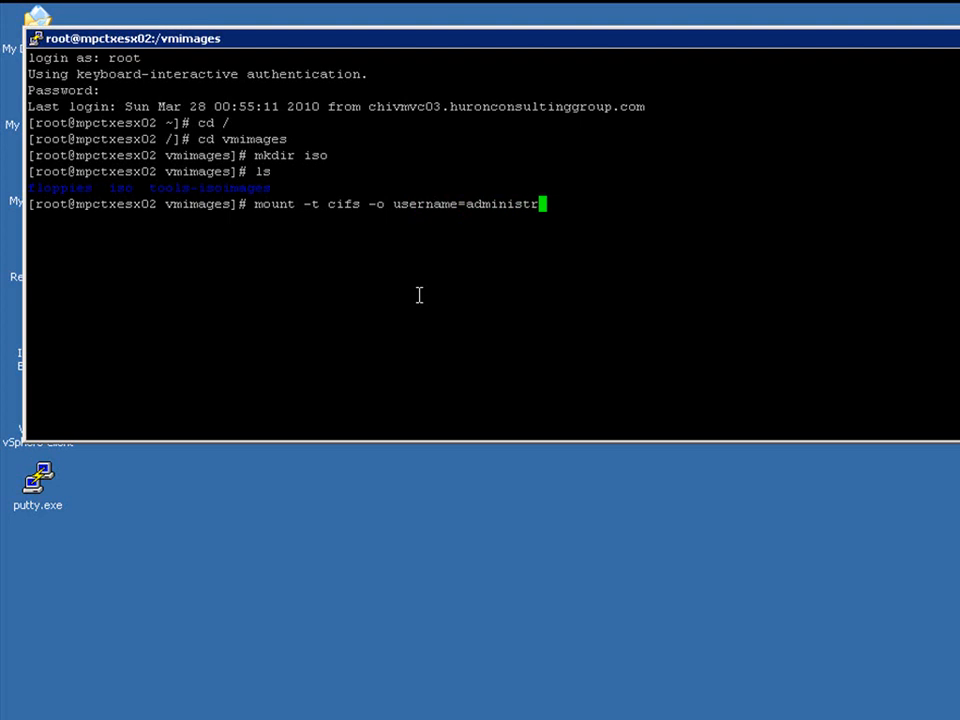
{"action": "type", "text": "ator"}
{"action": "type", "text": "//10.12.100.45/"}
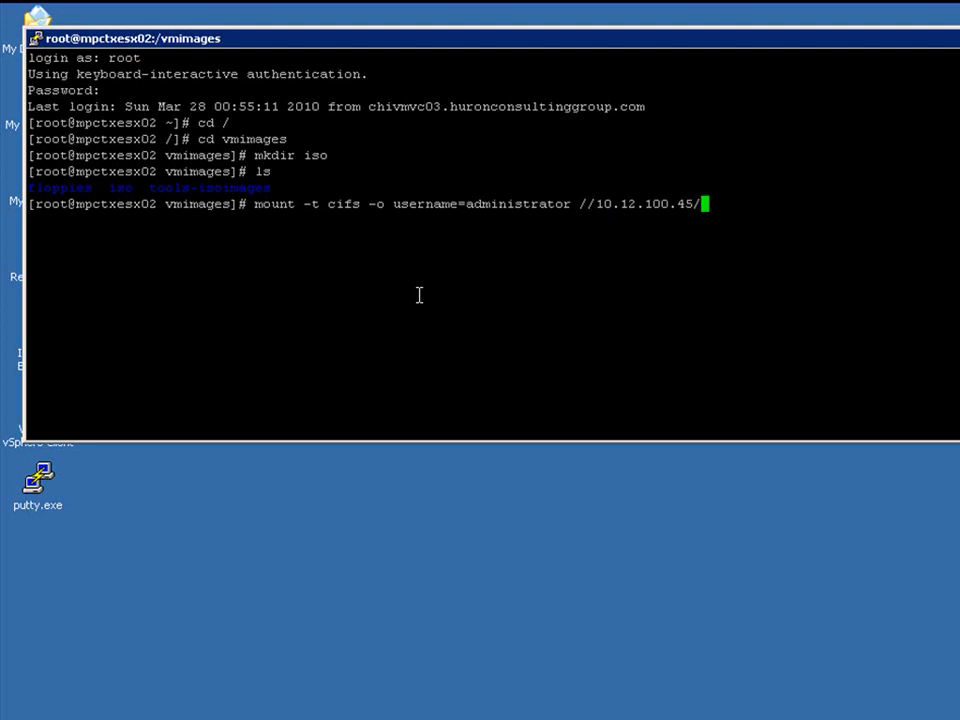
{"action": "type", "text": "iso"}
{"action": "type", "text": "/vmimages/is"}
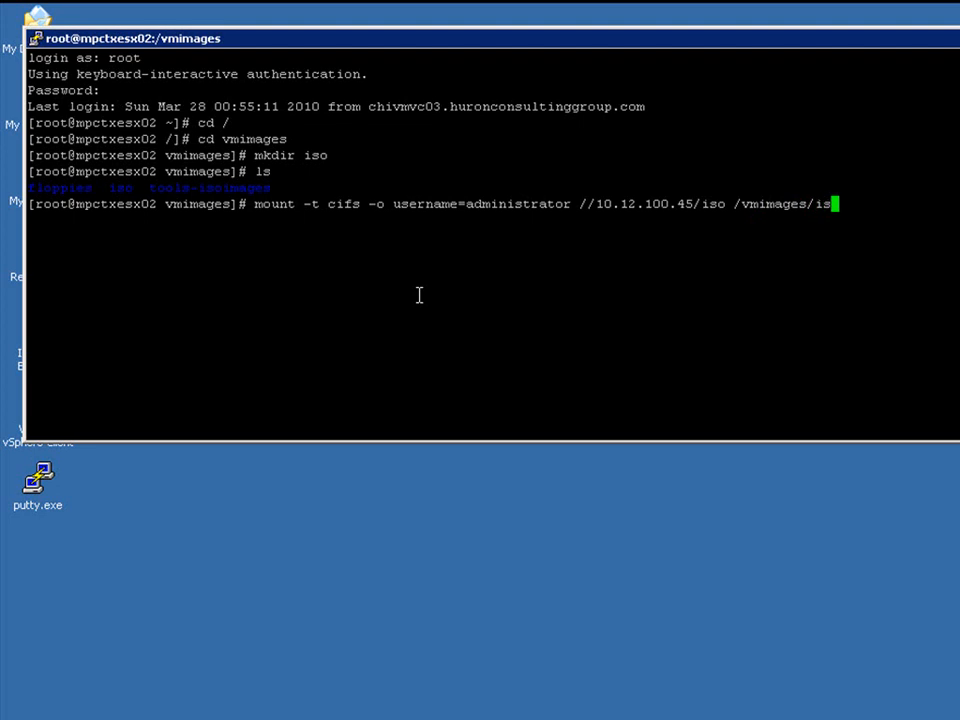
{"action": "type", "text": "o"}
{"action": "key", "text": "Return"}
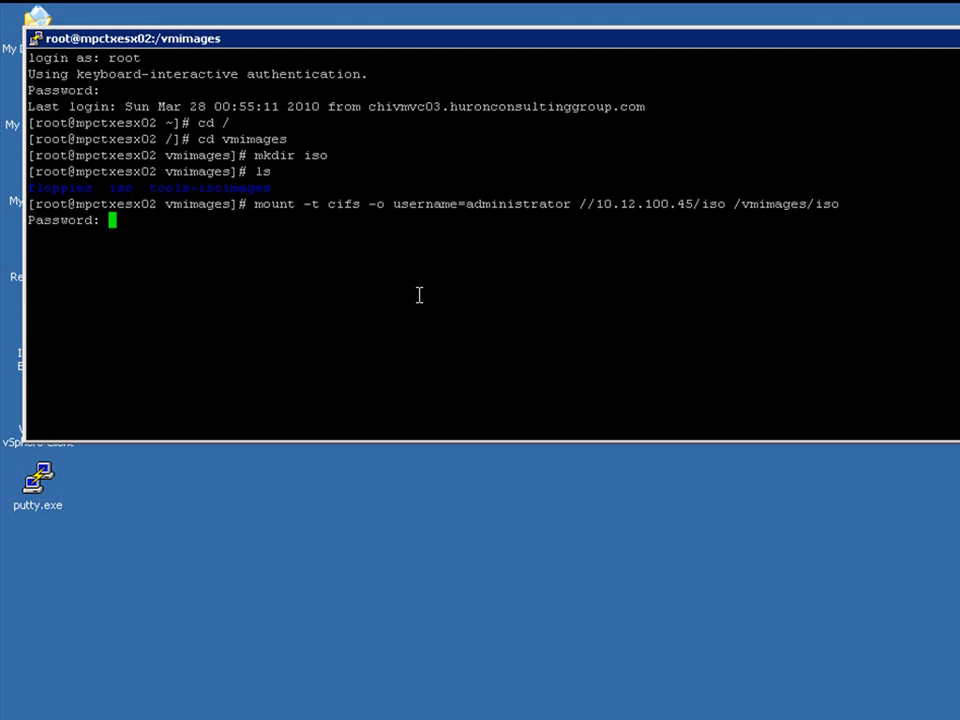
{"action": "key", "text": "Return"}
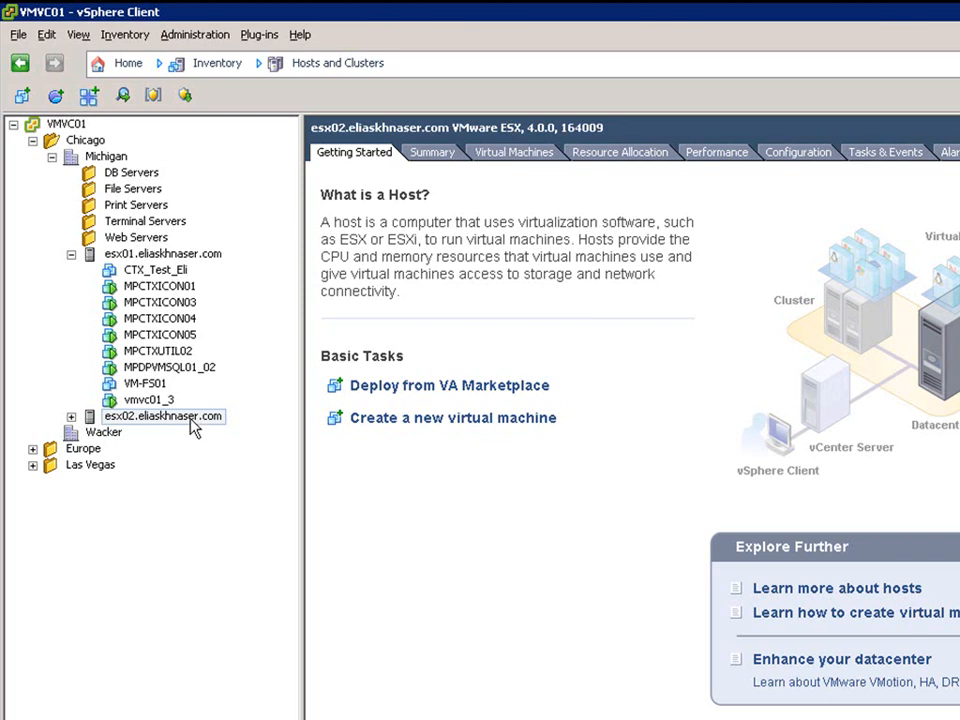
Enable the SMB Client in the firewall security profile of host esx02.eliaskhnaser.com.
{"action": "left_click", "coordinate": [193, 425]}
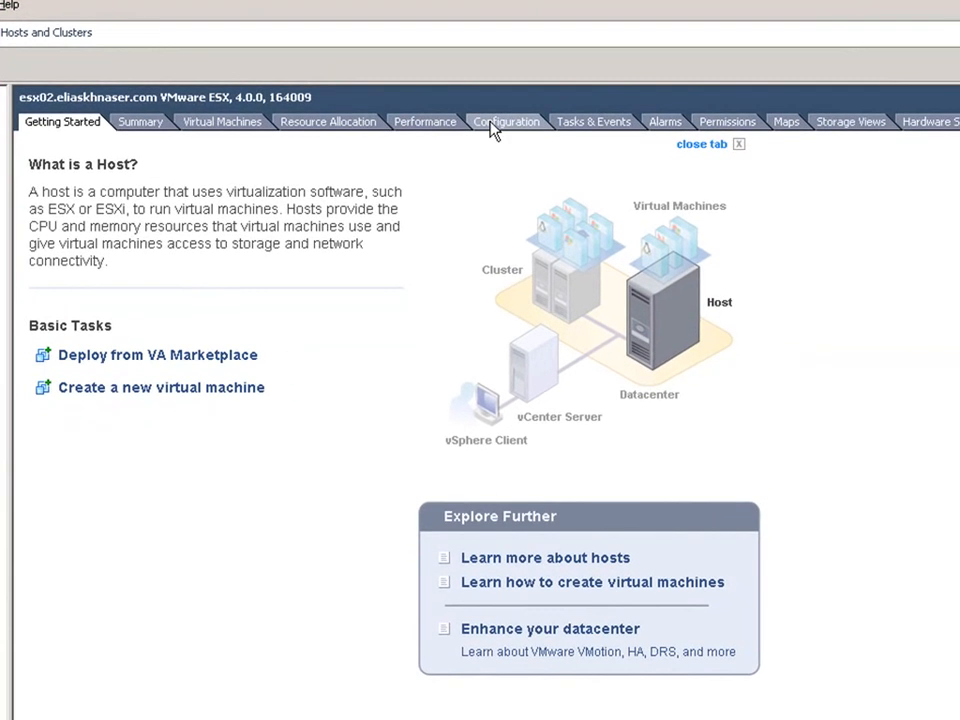
{"action": "left_click", "coordinate": [495, 124]}
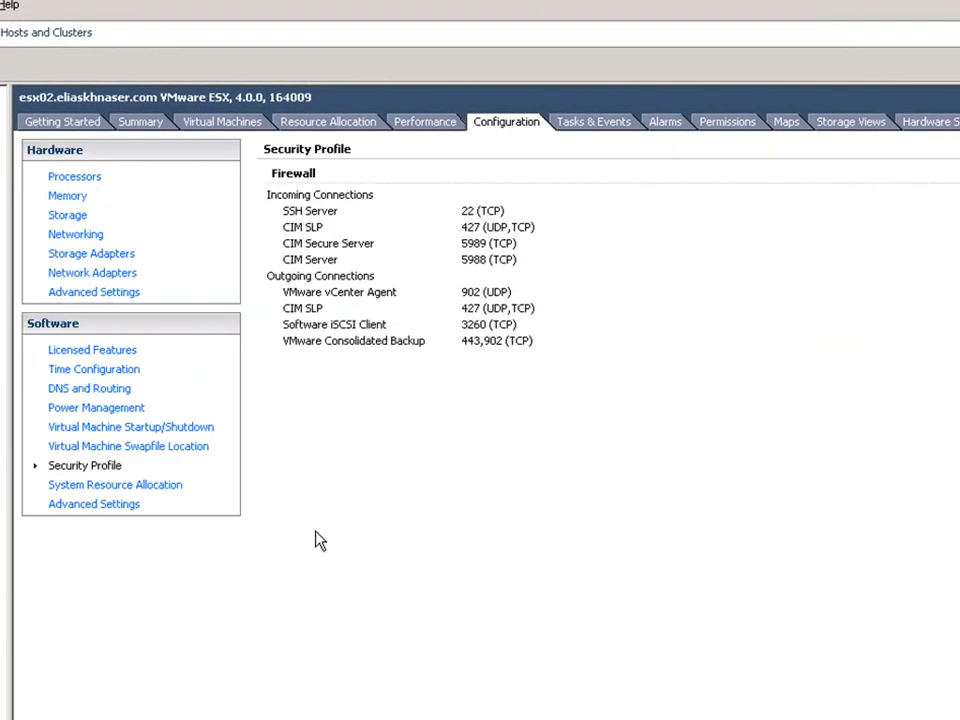
{"action": "left_click", "coordinate": [100, 468]}
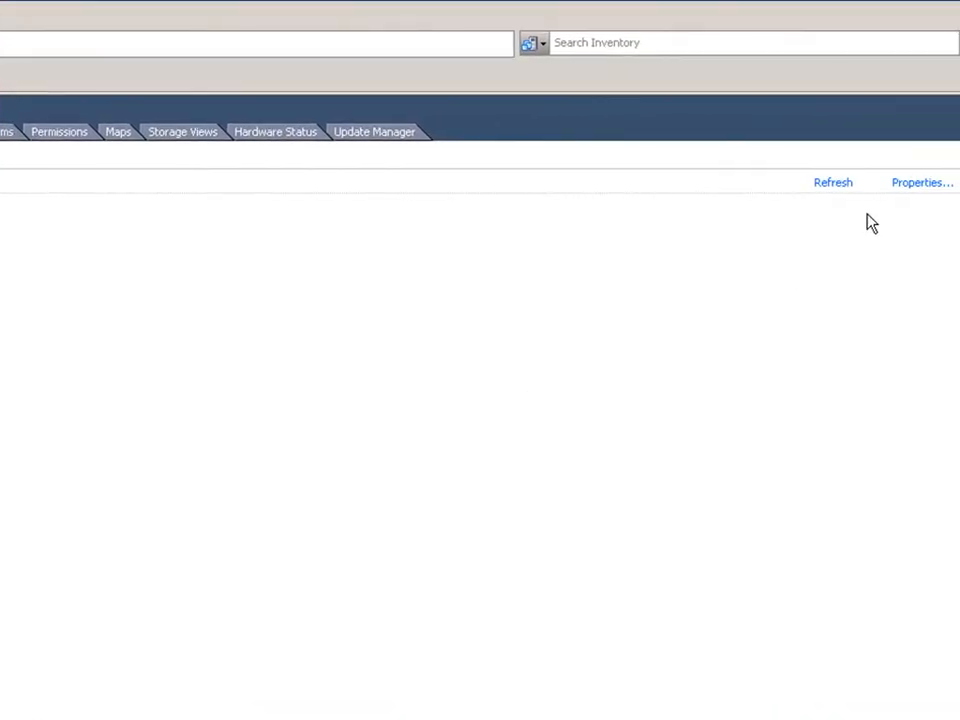
{"action": "left_click", "coordinate": [904, 185]}
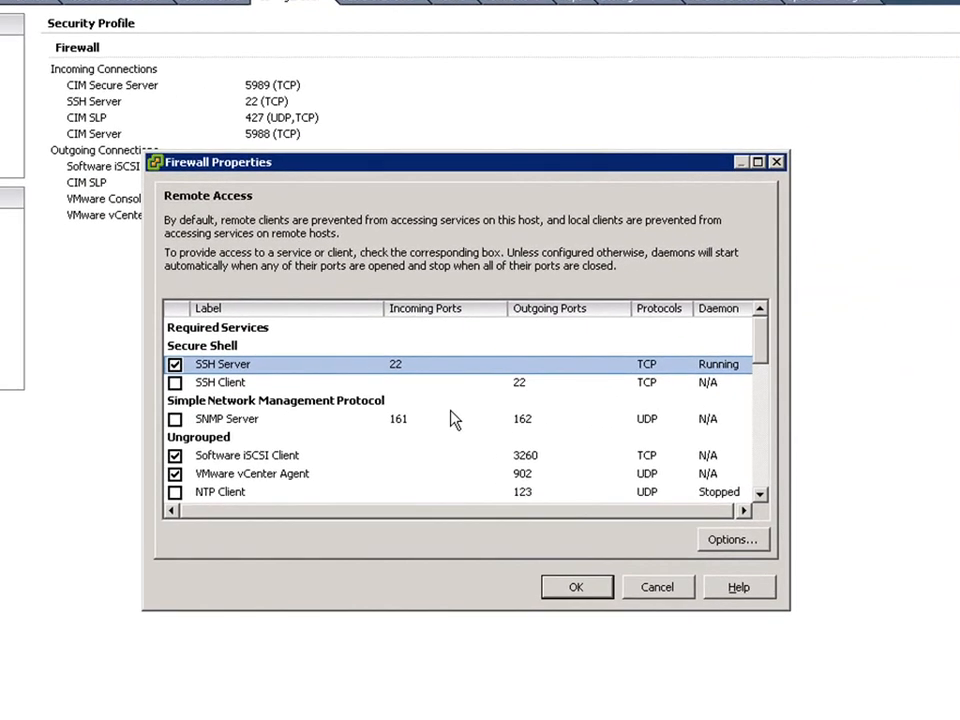
{"action": "left_click", "coordinate": [760, 498]}
{"action": "left_click", "coordinate": [760, 498]}
{"action": "left_click", "coordinate": [760, 498]}
{"action": "left_click", "coordinate": [760, 498]}
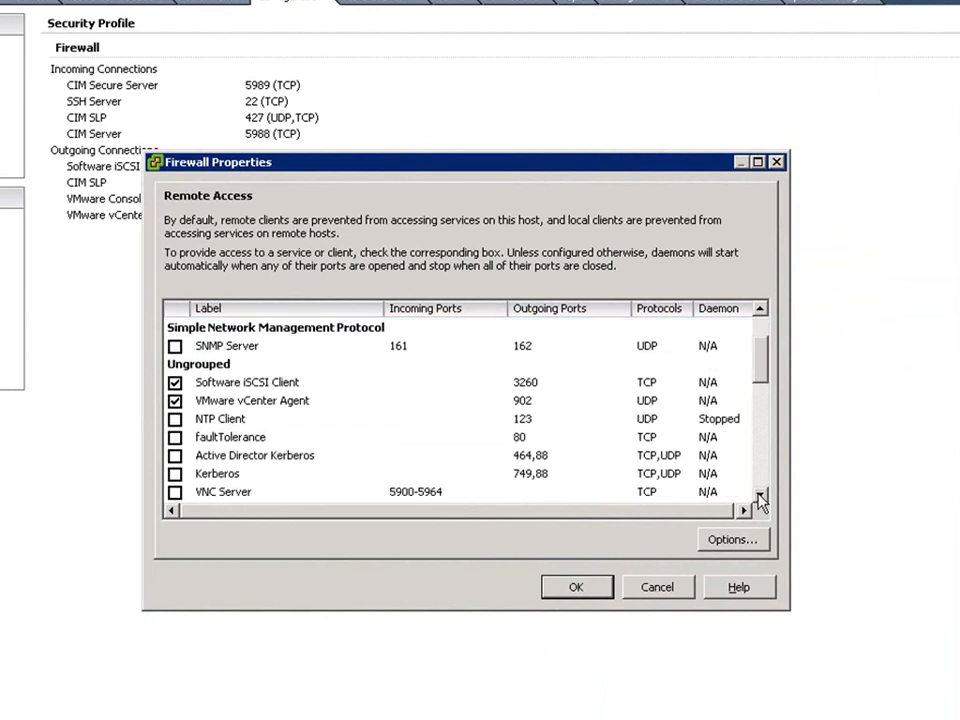
{"action": "scroll", "coordinate": [171, 490], "scroll_direction": "down", "scroll_amount": 5}
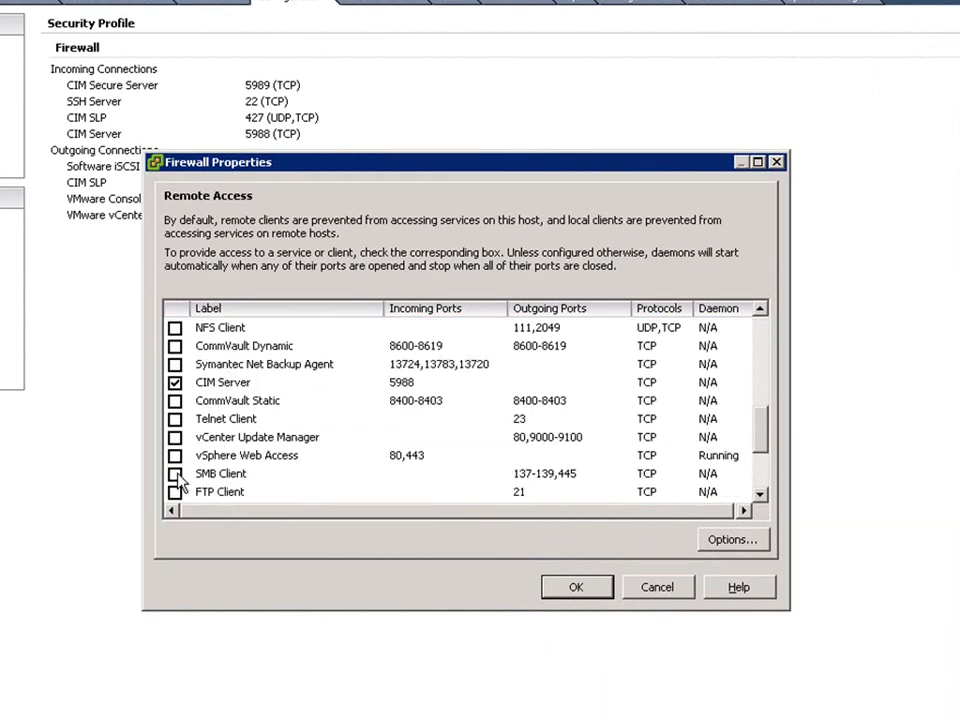
{"action": "left_click", "coordinate": [176, 474]}
{"action": "left_click", "coordinate": [578, 590]}
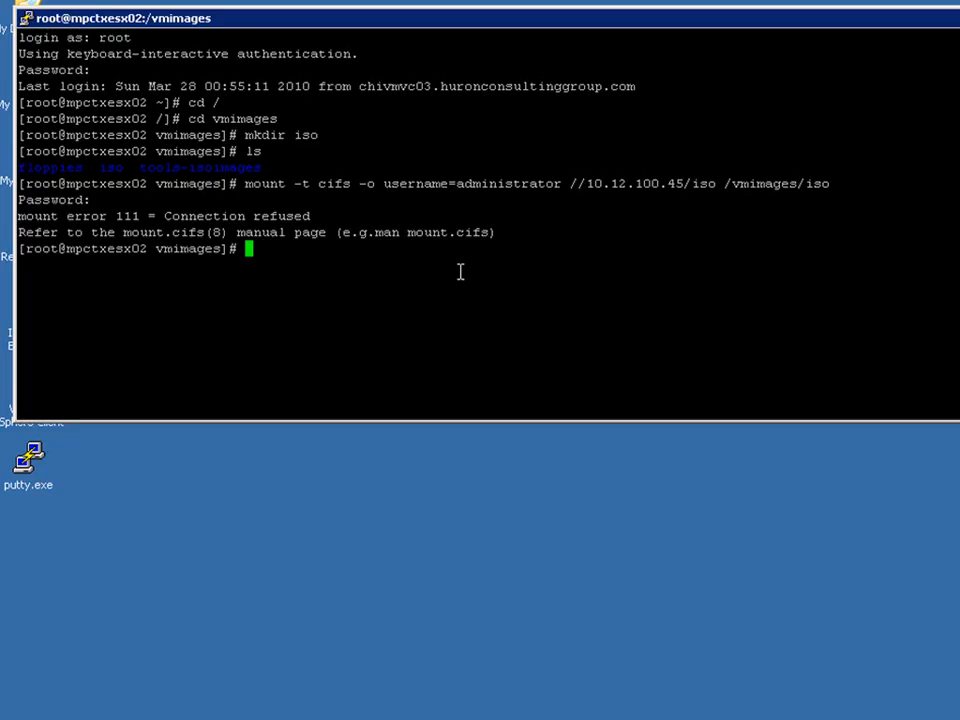
Rerun the CIFS mount of //10.12.100.45/iso at /vmimages/iso, submitting the share password.
{"action": "key", "text": "Up"}
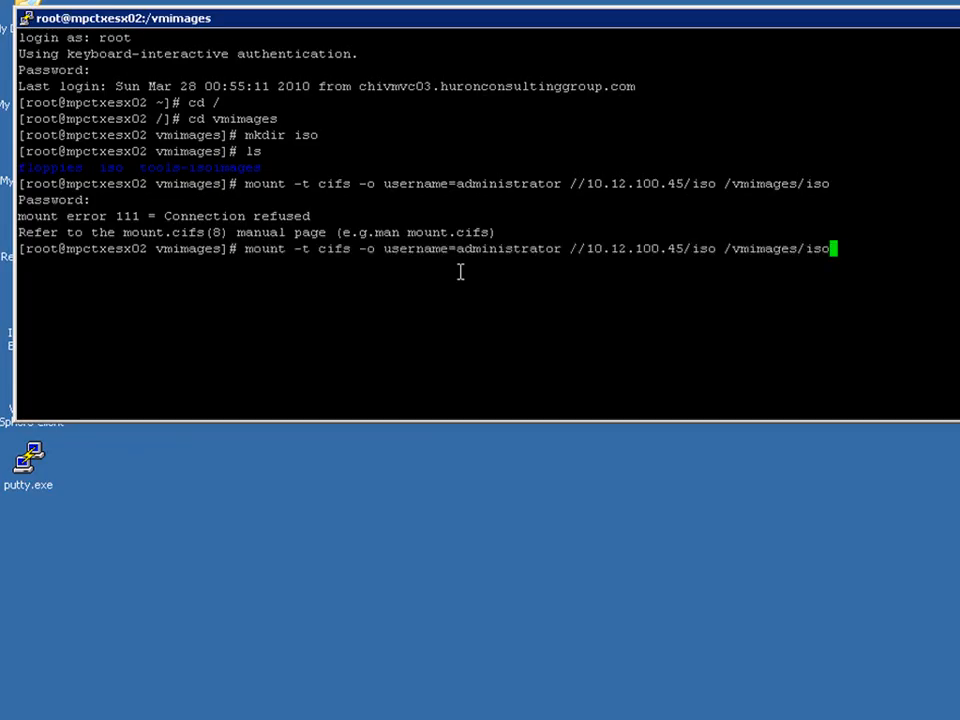
{"action": "key", "text": "Return"}
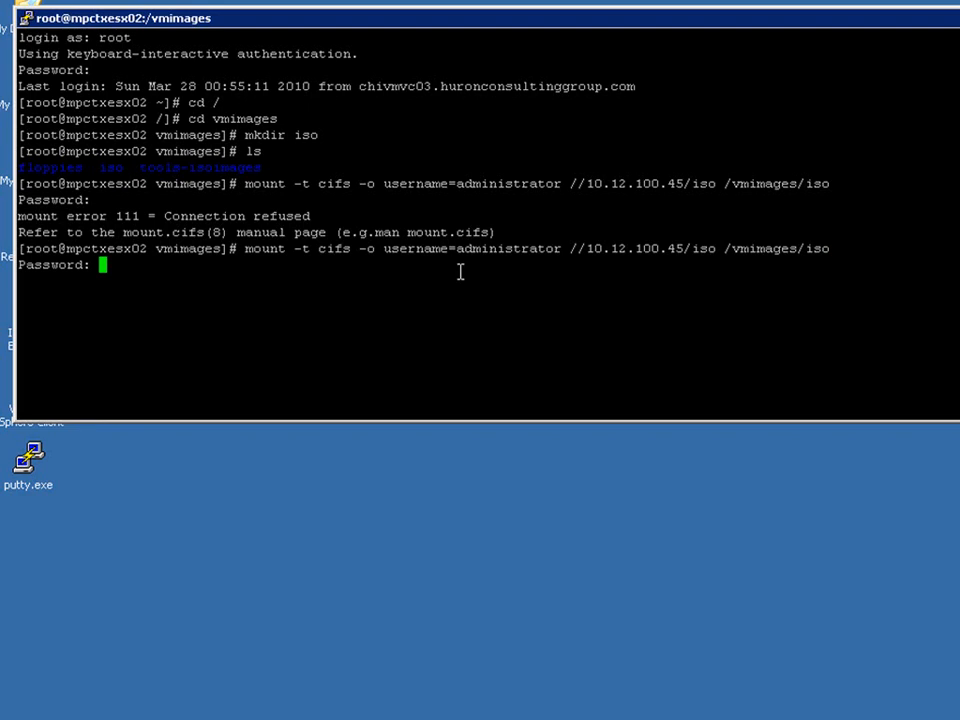
{"action": "key", "text": "Return"}
Change into the iso directory and list its contents.
{"action": "type", "text": "cd iso"}
{"action": "key", "text": "Return"}
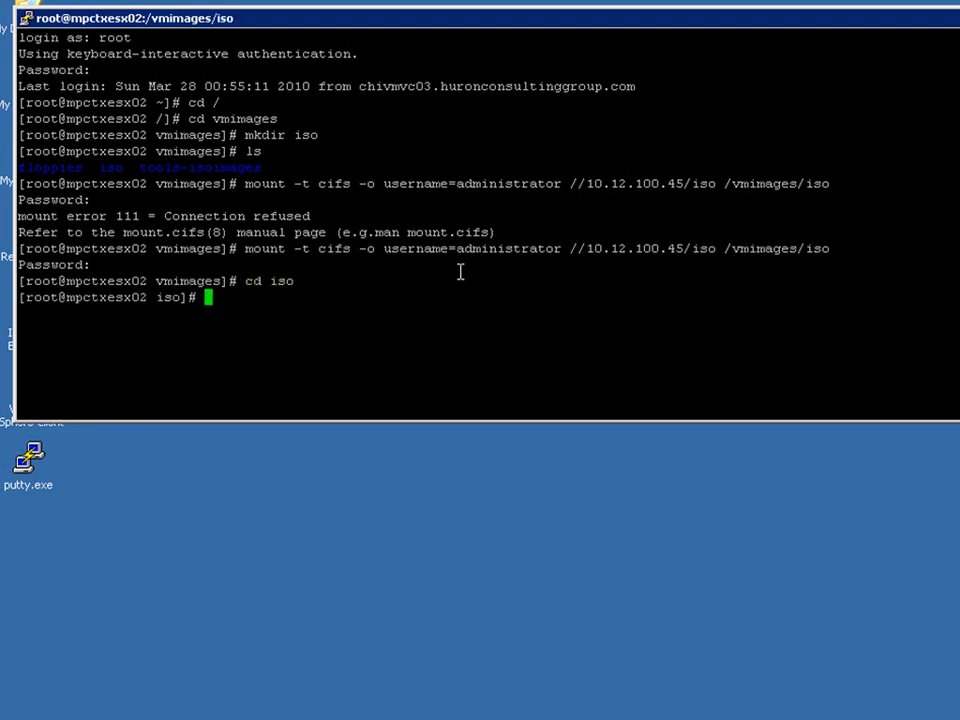
{"action": "type", "text": "ls"}
{"action": "key", "text": "Return"}
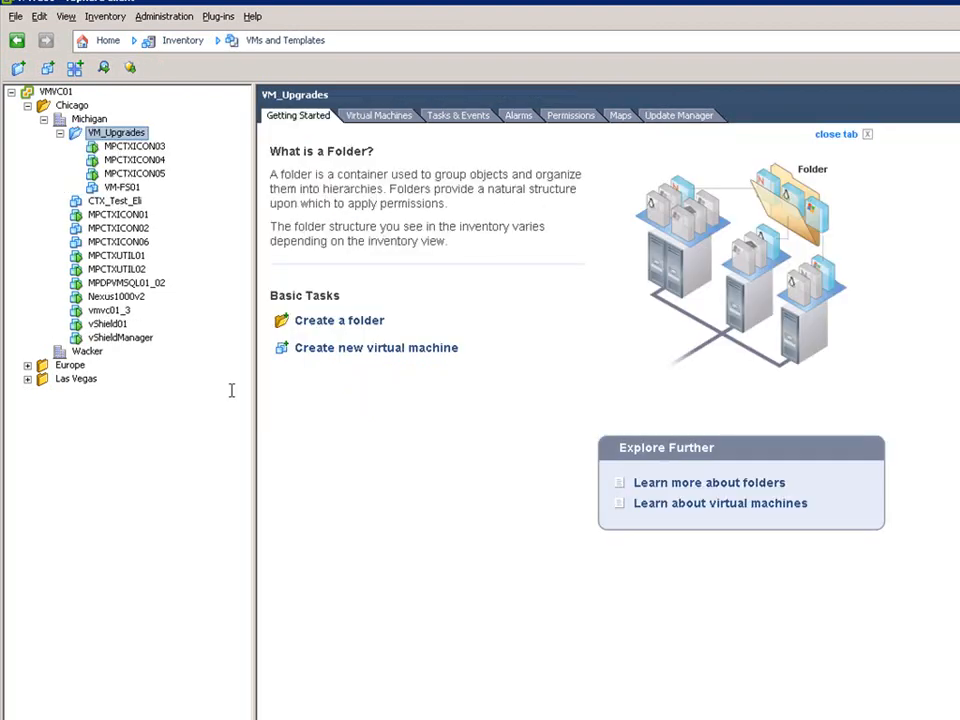
Open VM-FS01's settings and switch CD/DVD Drive 1 to use a Datastore ISO File.
{"action": "right_click", "coordinate": [128, 189]}
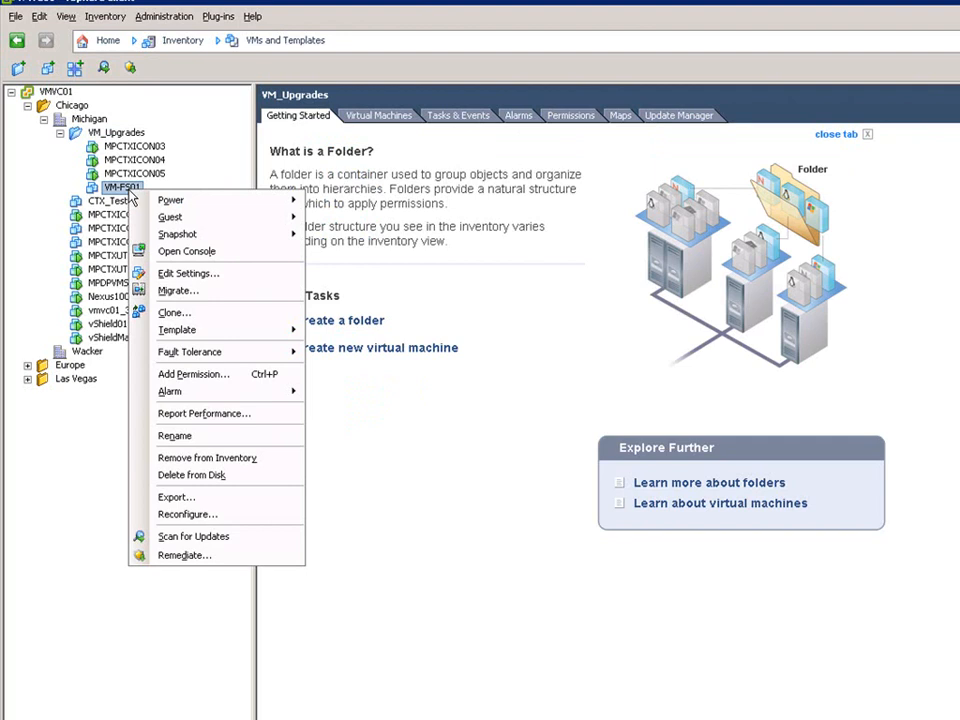
{"action": "left_click", "coordinate": [153, 273]}
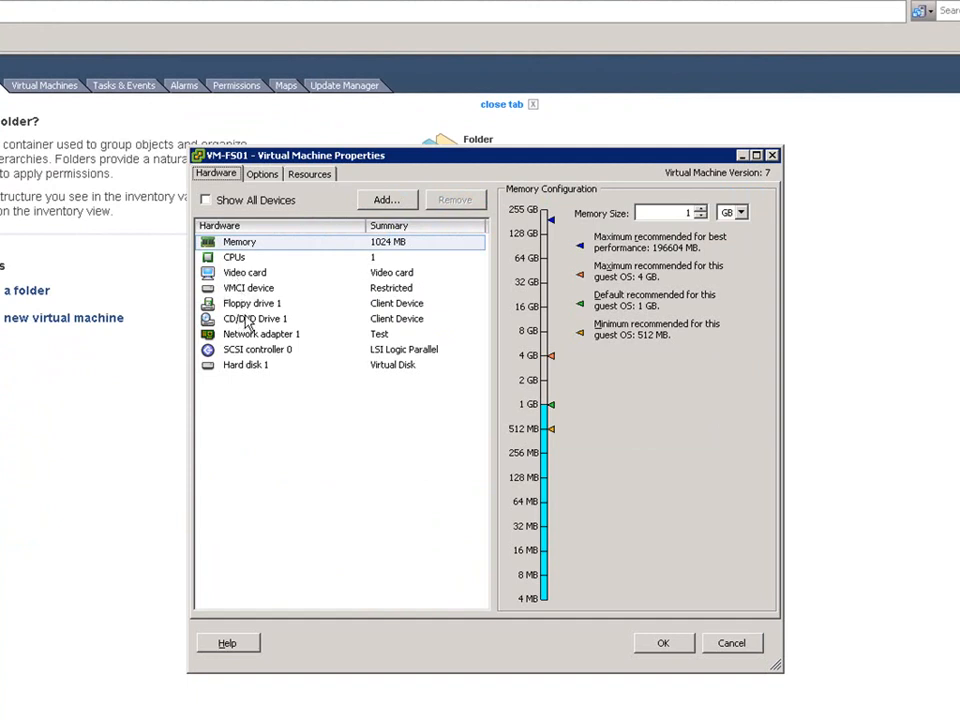
{"action": "left_click", "coordinate": [251, 319]}
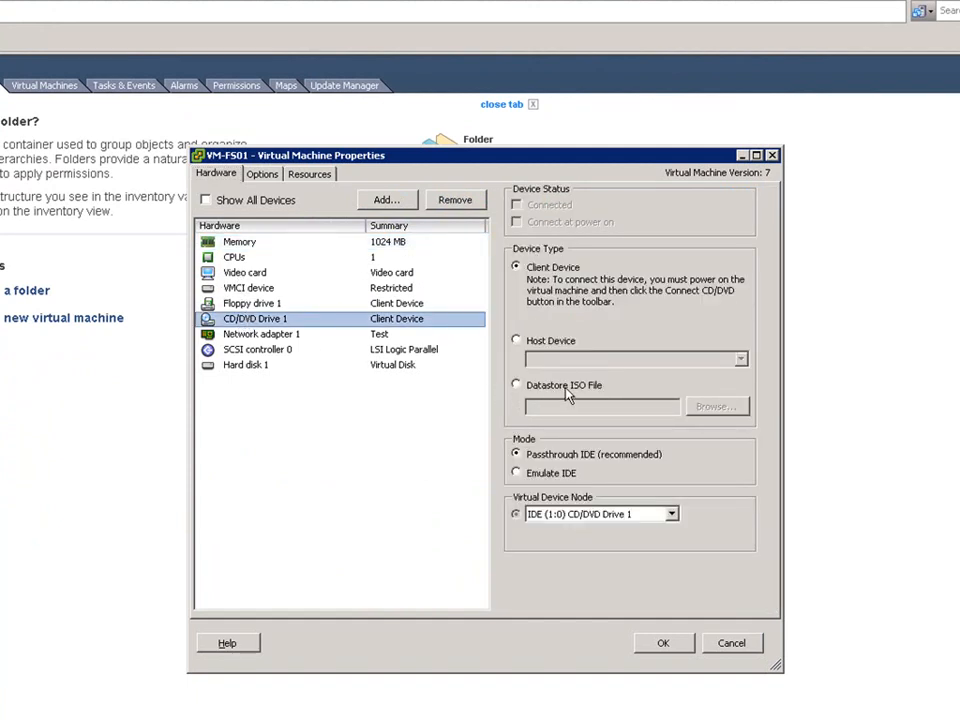
{"action": "left_click", "coordinate": [527, 395]}
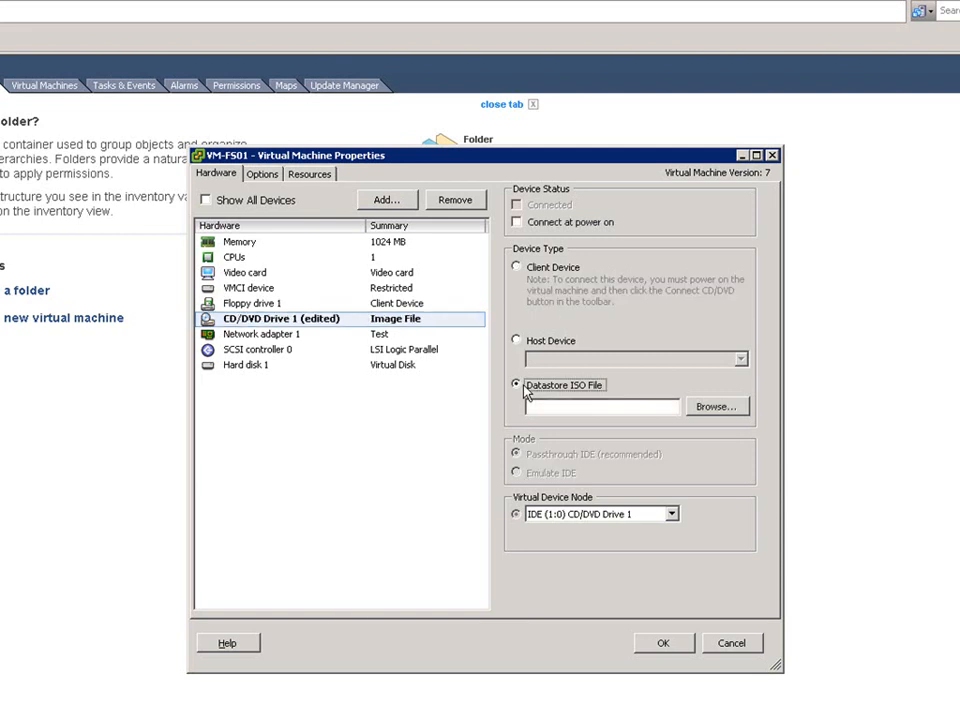
Browse the vmimages/iso datastore folder and select the SW_CD_Windows_Svr_Std_2003_R2_32-BIT_English ISO image.
{"action": "left_click", "coordinate": [714, 410]}
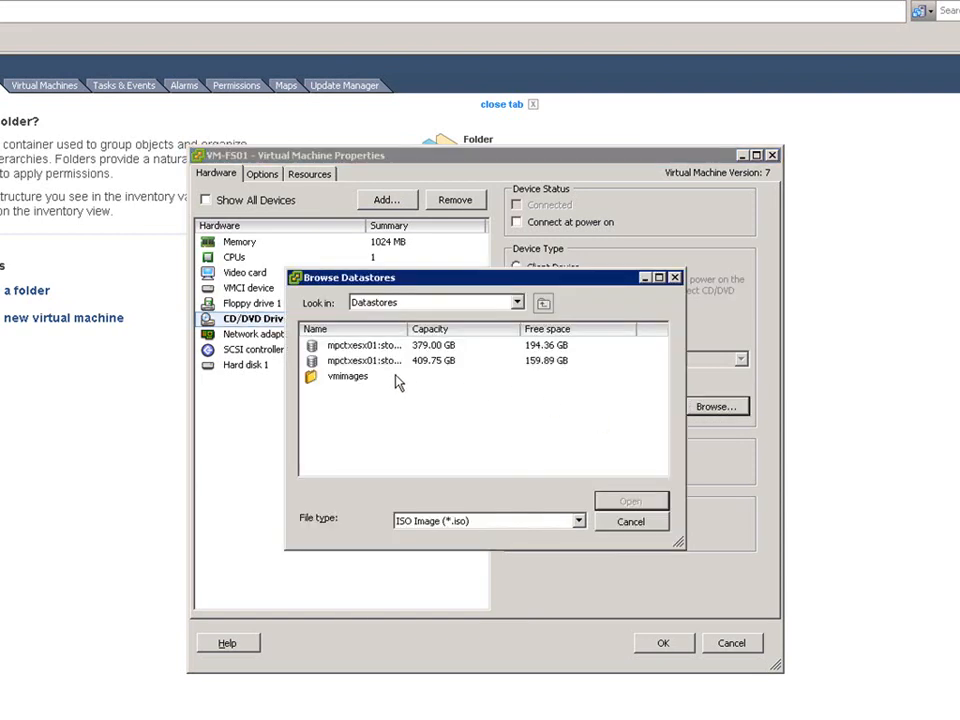
{"action": "left_click", "coordinate": [352, 378]}
{"action": "double_click", "coordinate": [355, 382]}
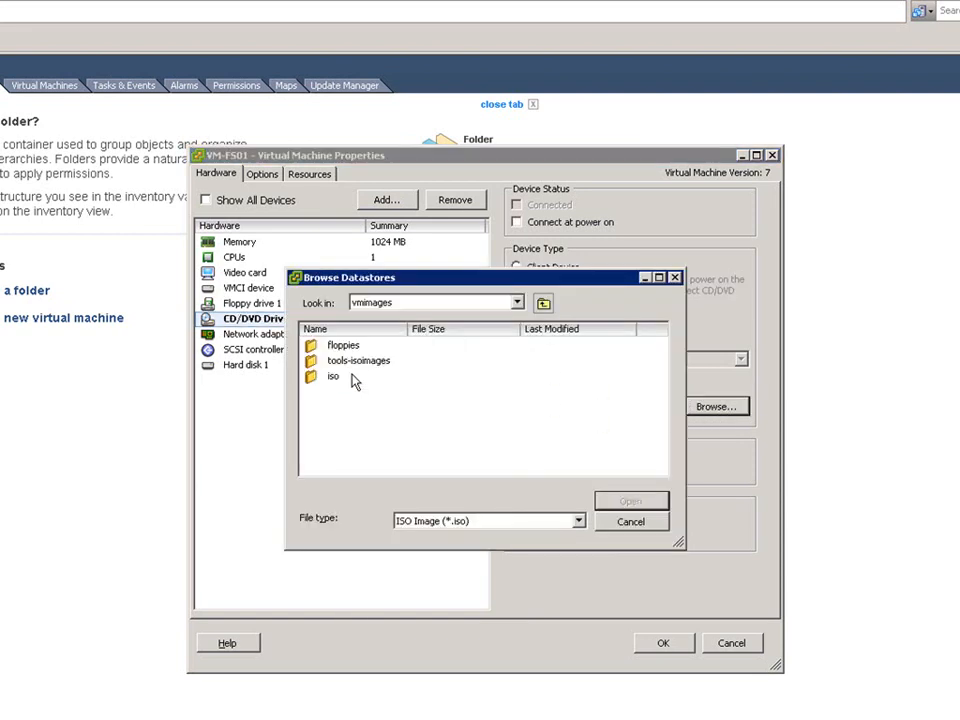
{"action": "double_click", "coordinate": [334, 378]}
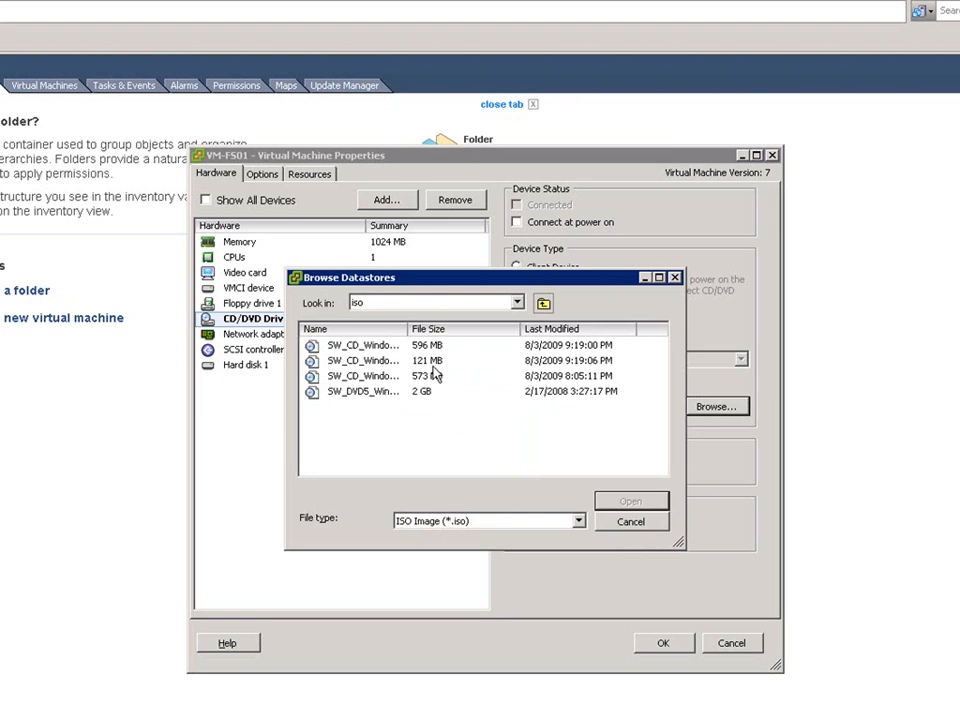
{"action": "left_click_drag", "start_coordinate": [408, 332], "coordinate": [588, 332]}
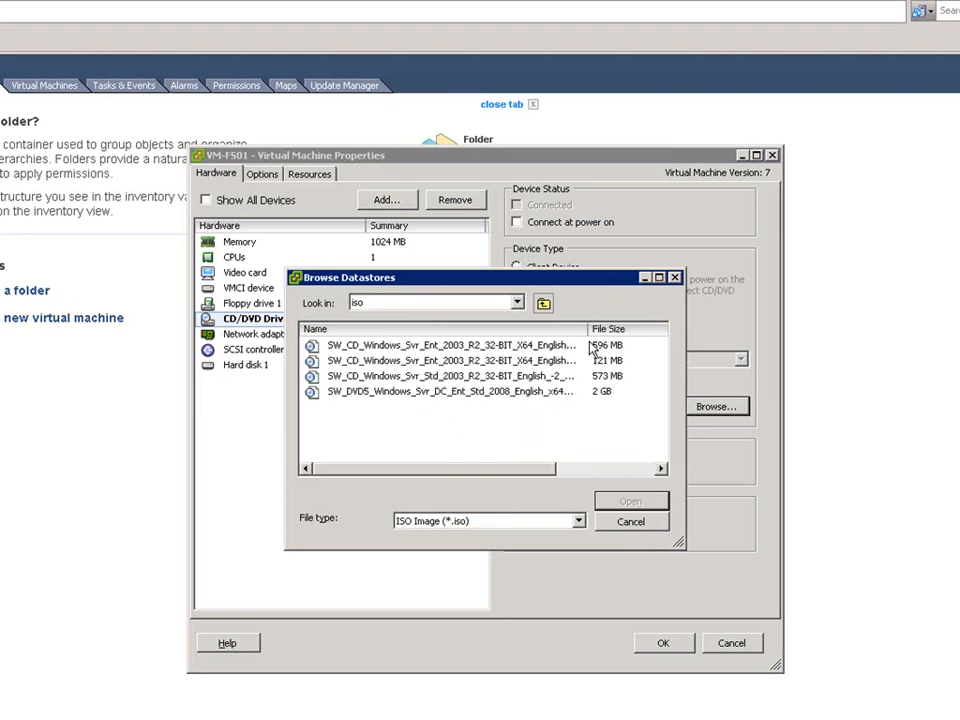
{"action": "left_click", "coordinate": [452, 377]}
{"action": "left_click", "coordinate": [630, 500]}
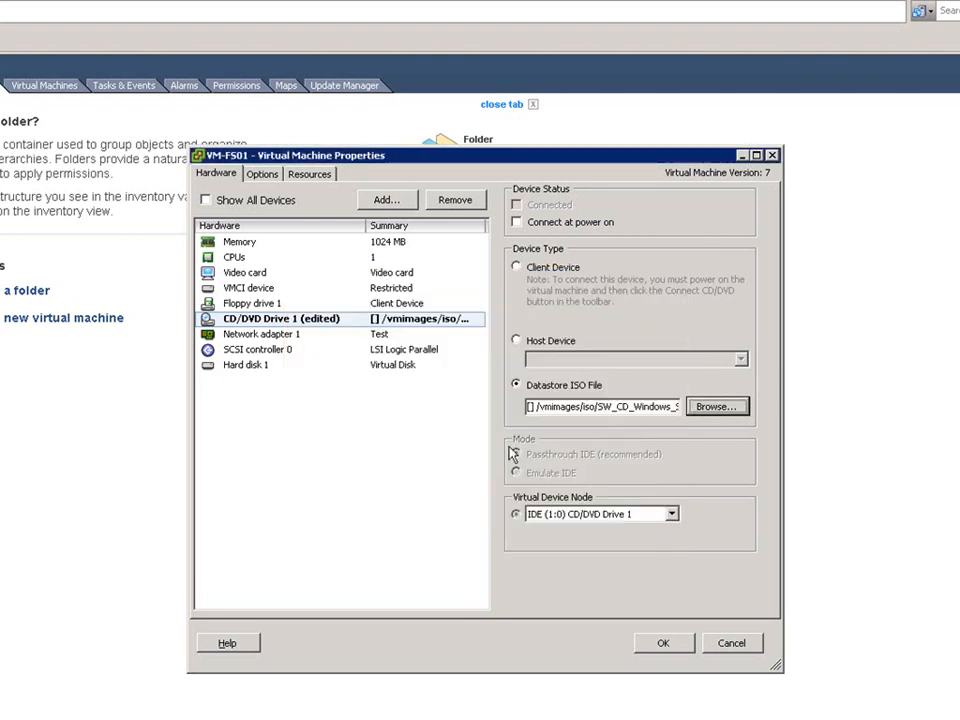
Enable Connect at power on for the CD/DVD drive and apply the VM settings.
{"action": "left_click", "coordinate": [516, 222]}
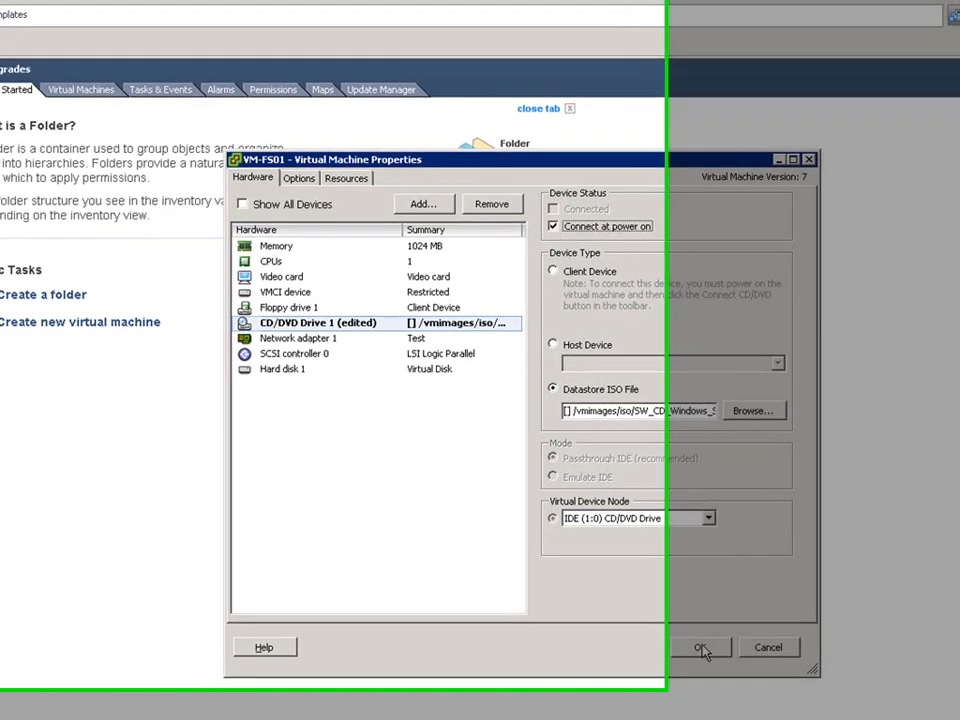
{"action": "left_click", "coordinate": [663, 640]}
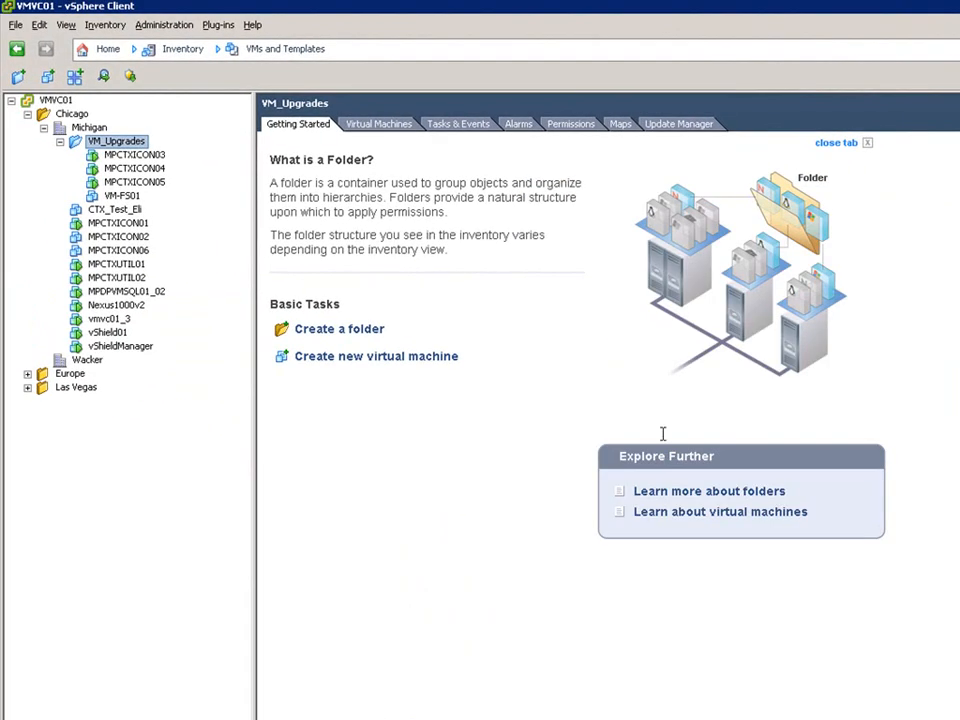
Power on the VM-FS01 virtual machine.
{"action": "left_click", "coordinate": [130, 199]}
{"action": "right_click", "coordinate": [130, 200]}
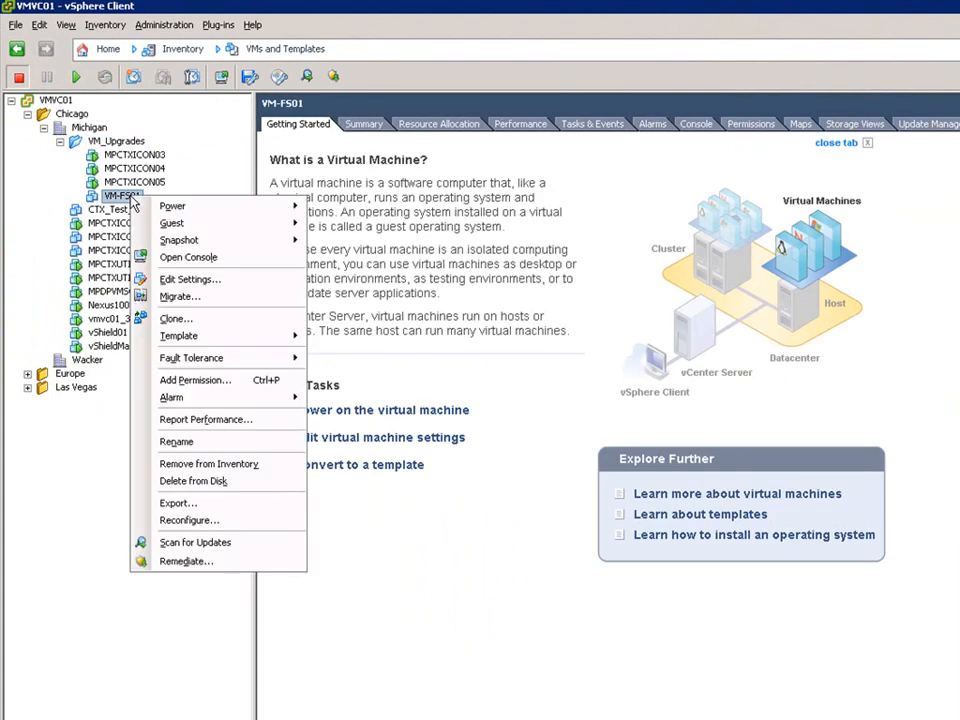
{"action": "mouse_move", "coordinate": [172, 207]}
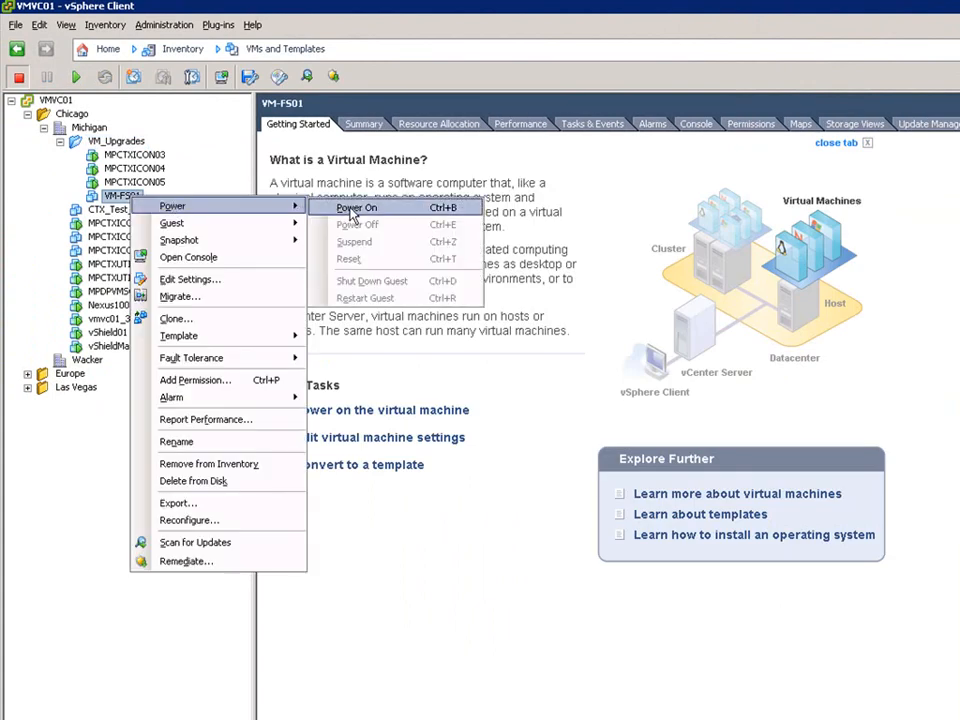
{"action": "left_click", "coordinate": [349, 212]}
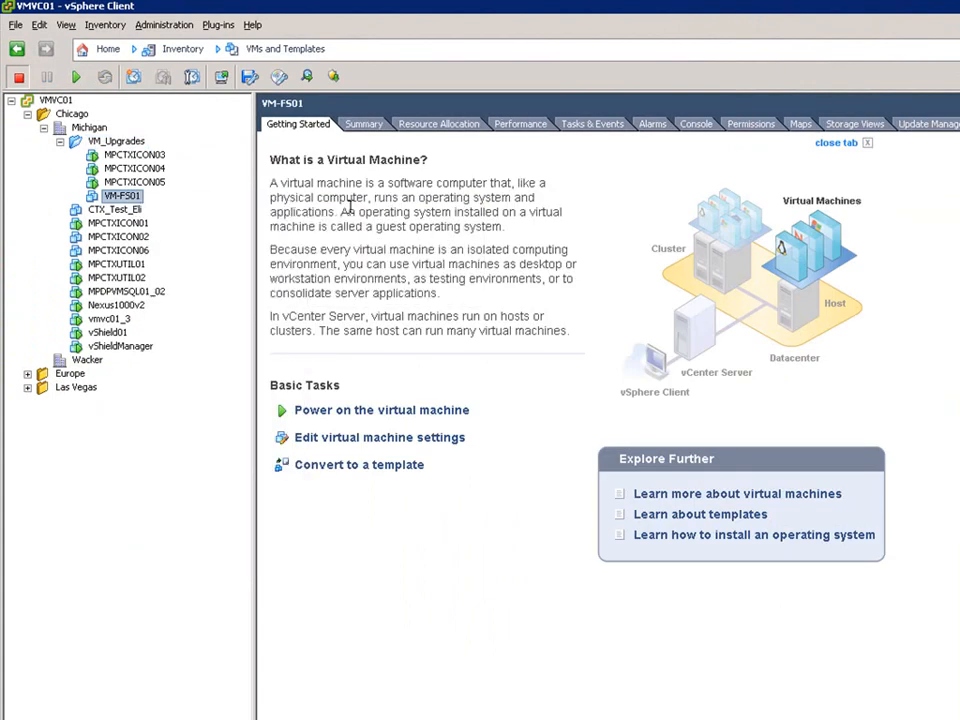
Open VM-FS01's console and reposition its window.
{"action": "right_click", "coordinate": [126, 197]}
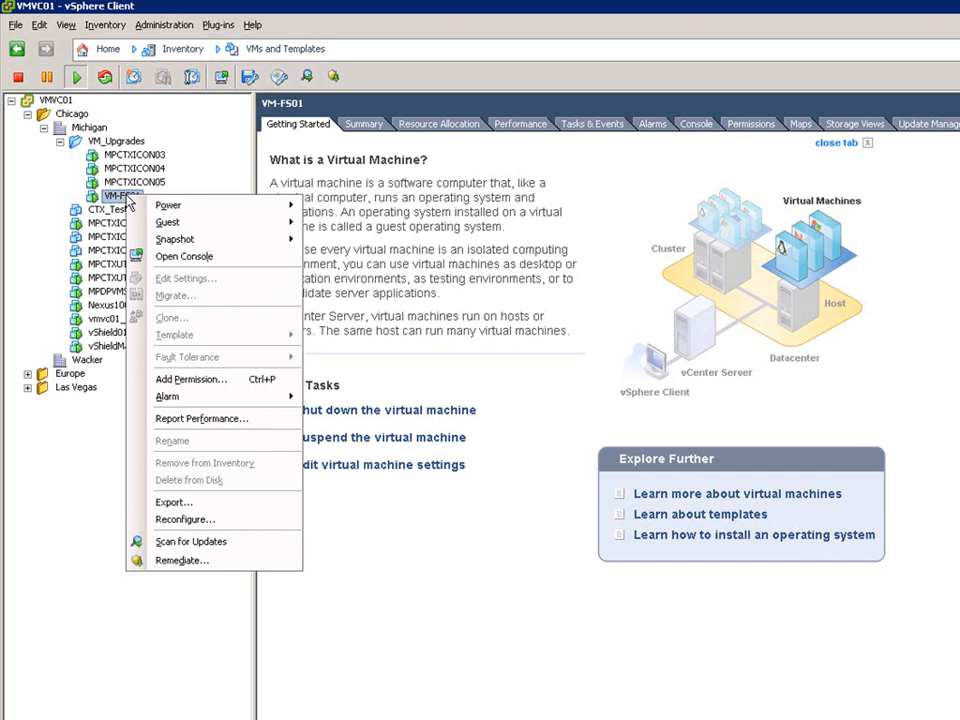
{"action": "left_click", "coordinate": [215, 256]}
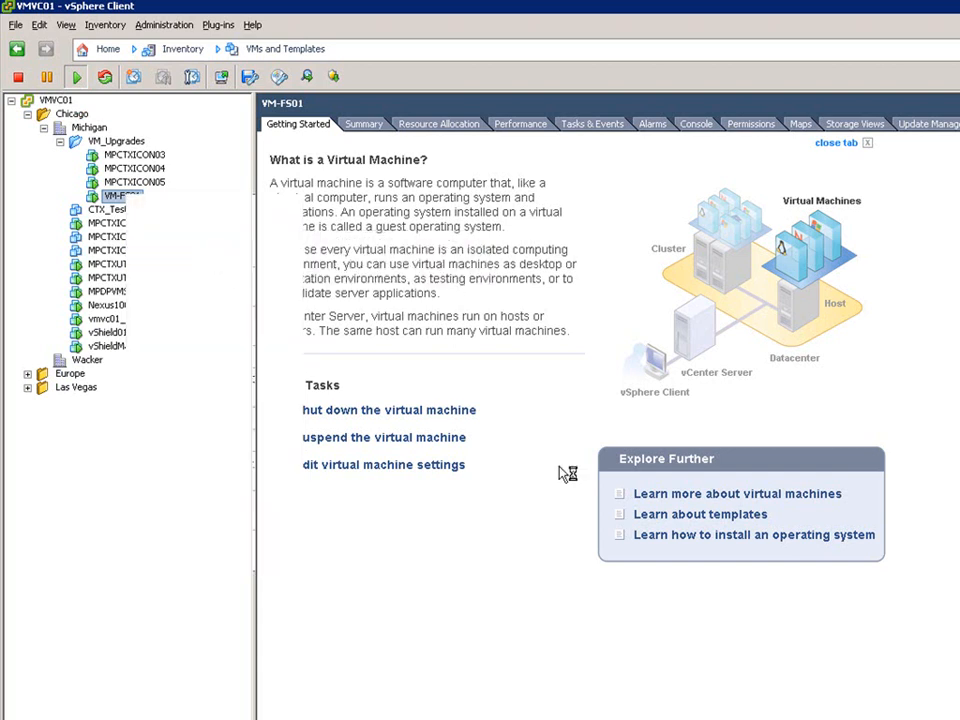
{"action": "left_click_drag", "start_coordinate": [435, 48], "coordinate": [492, 106]}
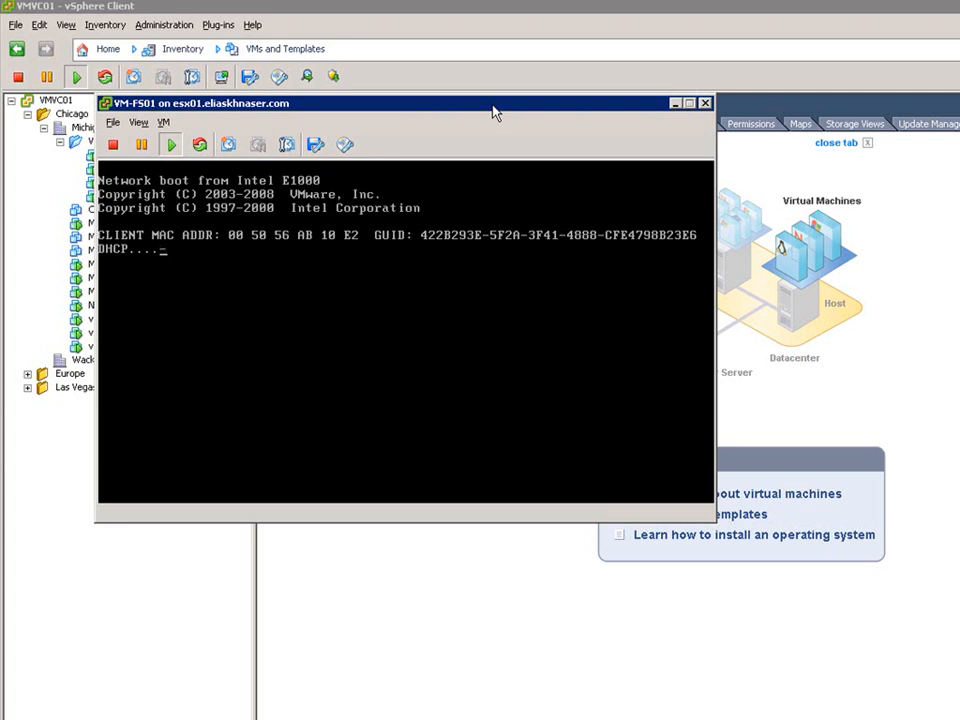
Cancel the network boot inside the console and release the cursor.
{"action": "left_click", "coordinate": [489, 317]}
{"action": "key", "text": "Escape"}
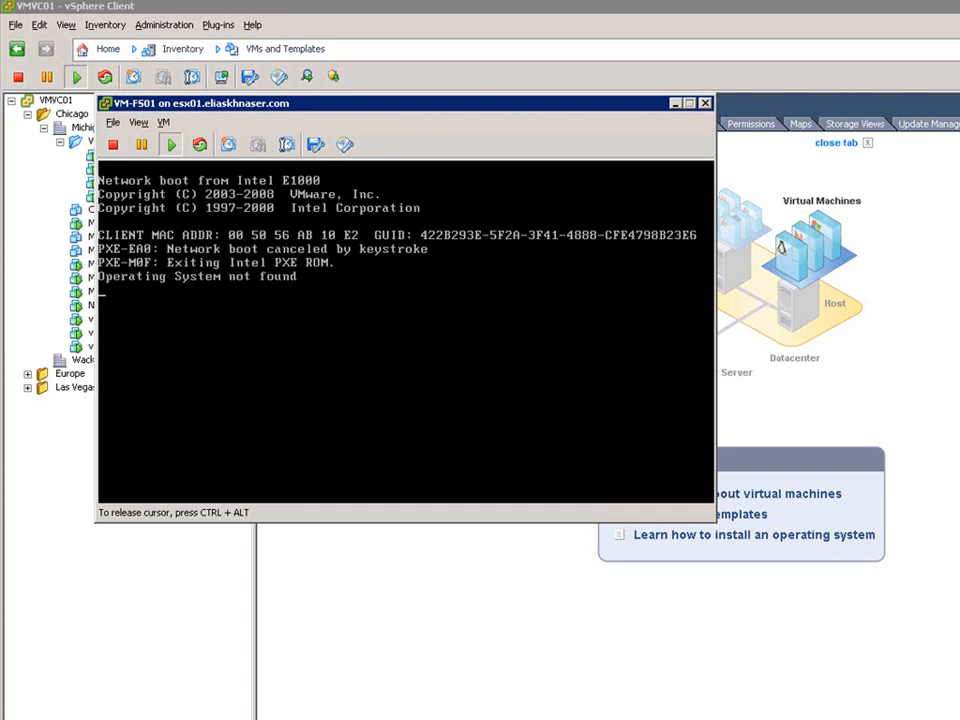
{"action": "key", "text": "ctrl+alt"}
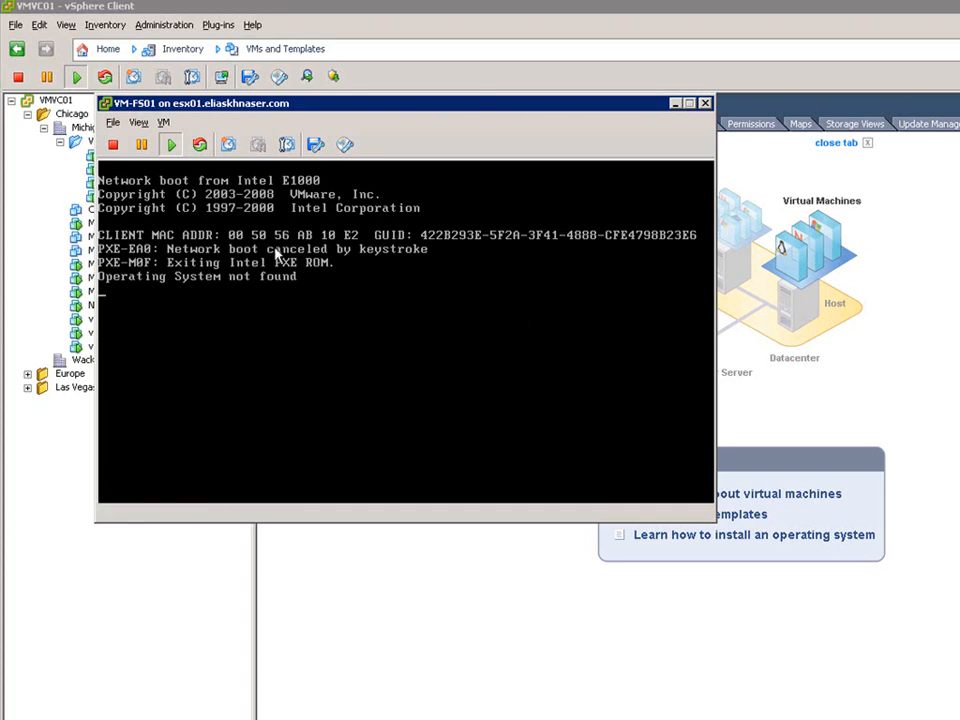
Reset the virtual machine from the console and confirm the reset.
{"action": "left_click", "coordinate": [164, 122]}
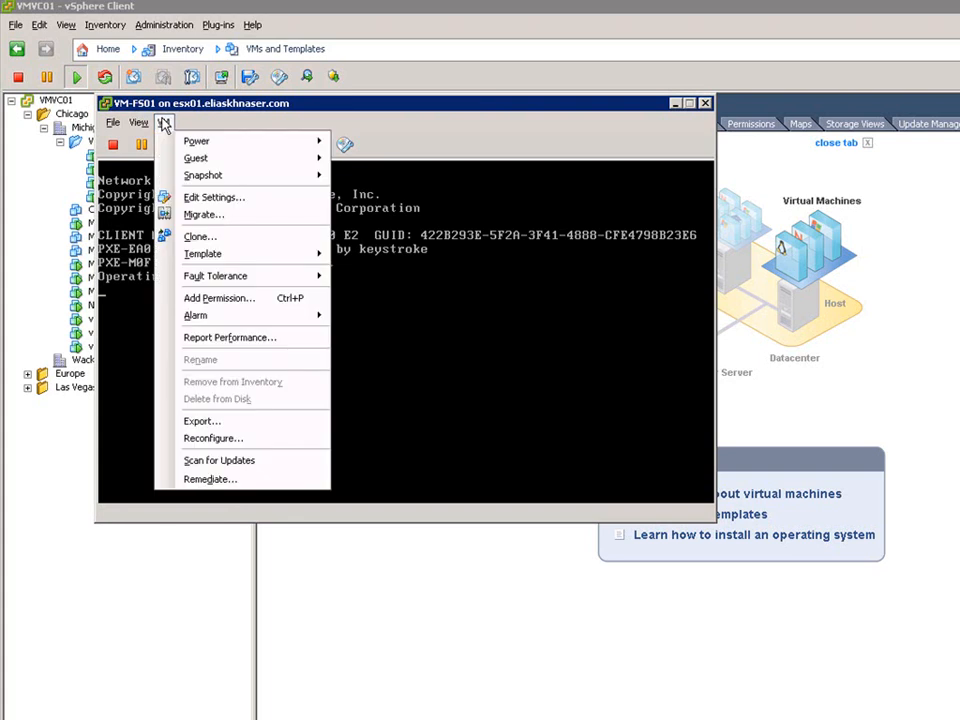
{"action": "mouse_move", "coordinate": [165, 143]}
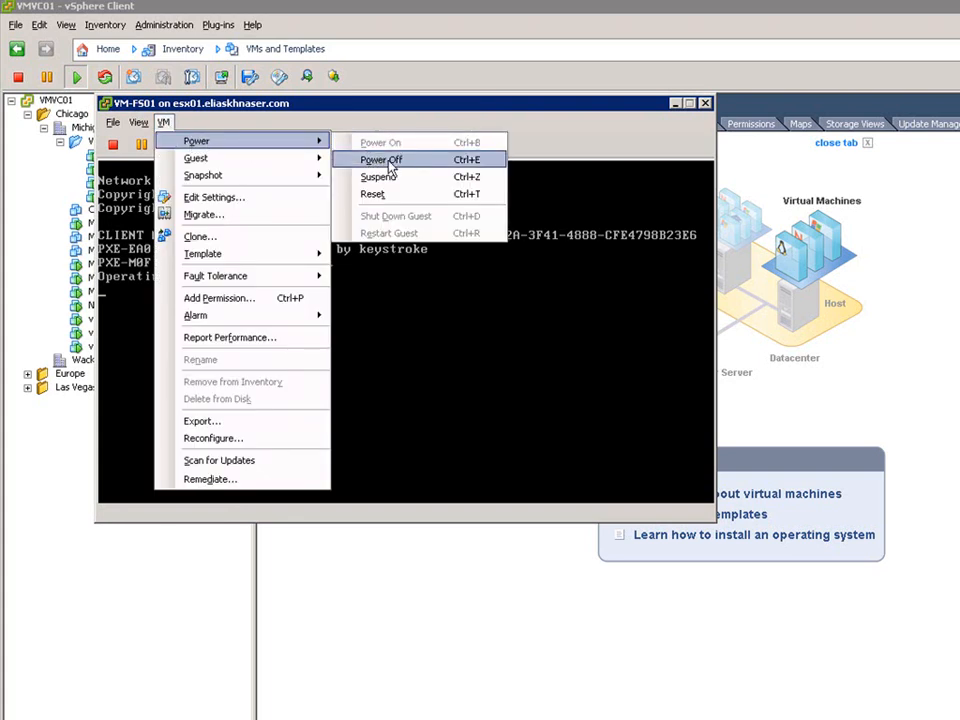
{"action": "left_click", "coordinate": [377, 195]}
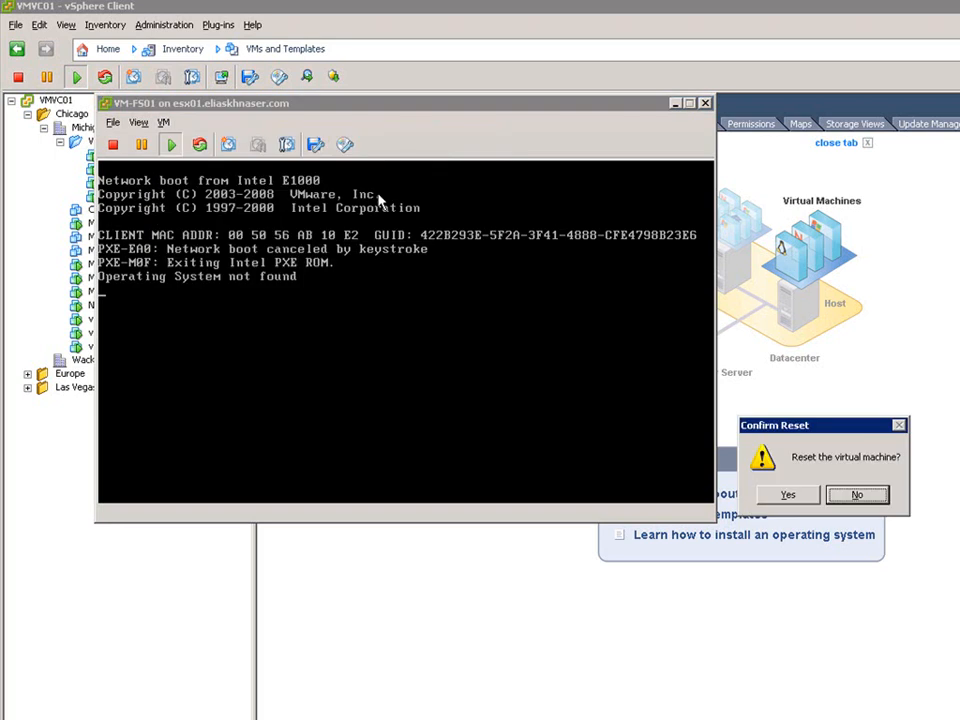
{"action": "left_click", "coordinate": [797, 496]}
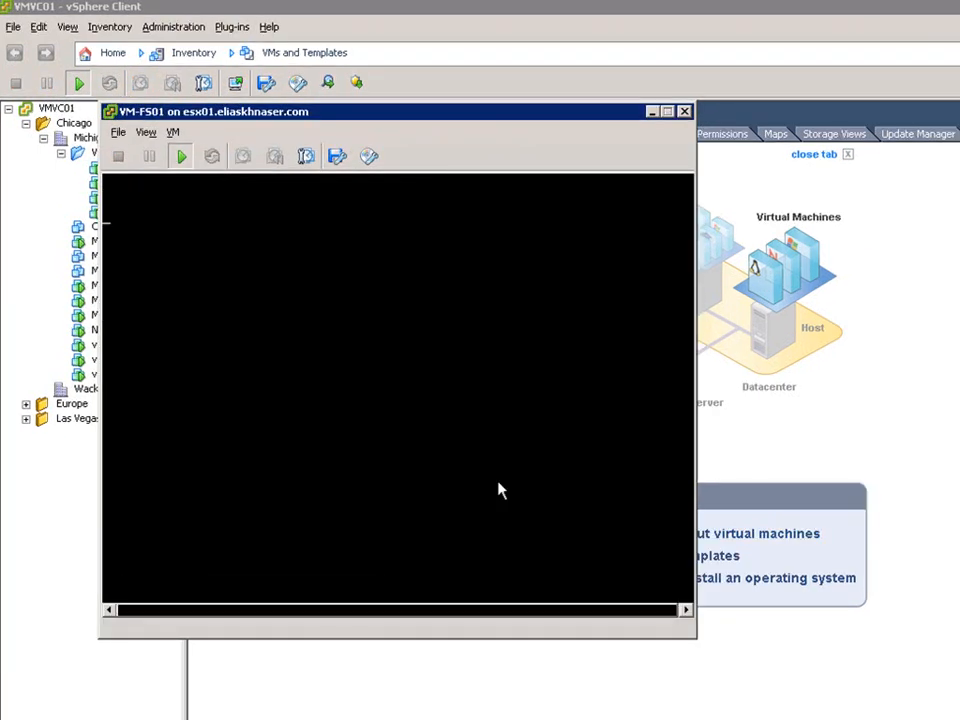
In VM-FS01's boot options, set the power-on boot delay to 50 ms and force BIOS setup on next boot.
{"action": "left_click", "coordinate": [466, 453]}
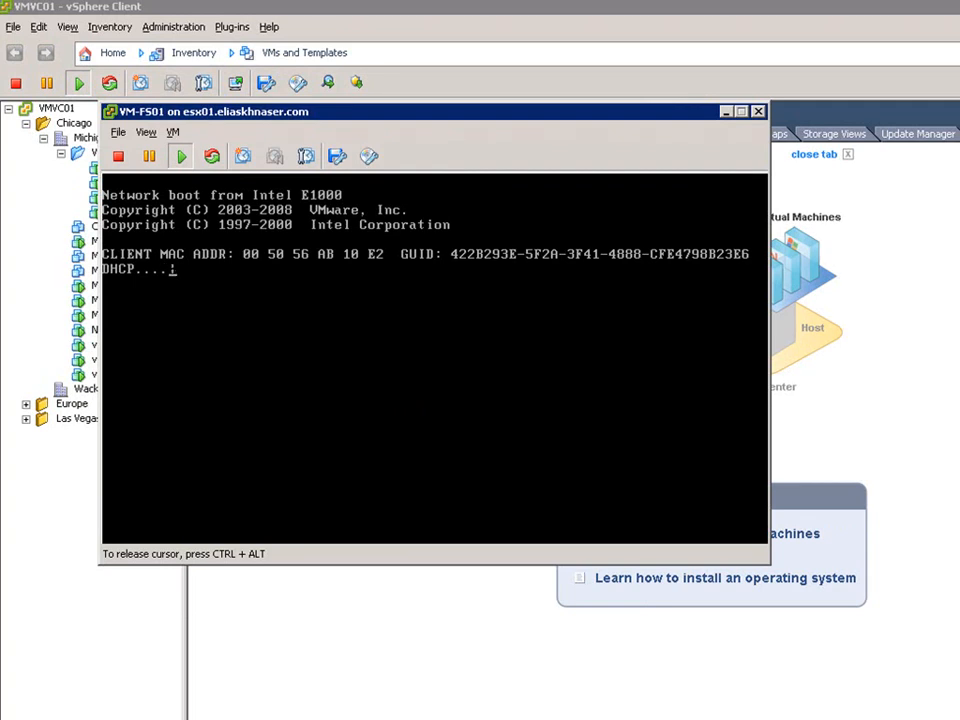
{"action": "key", "text": "ctrl+alt"}
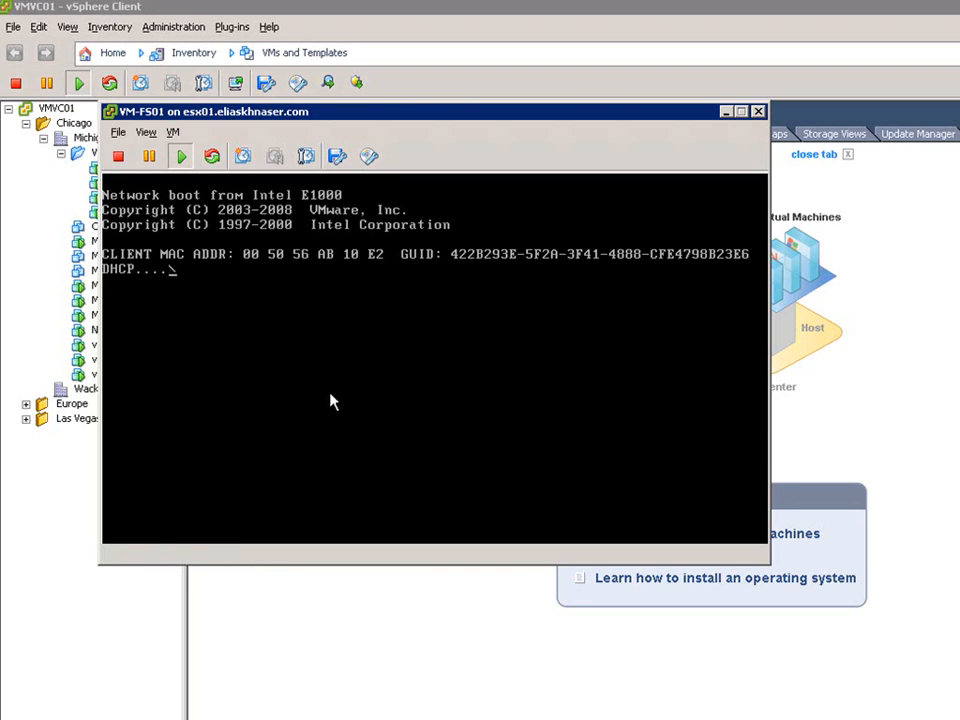
{"action": "left_click", "coordinate": [172, 133]}
{"action": "left_click", "coordinate": [218, 211]}
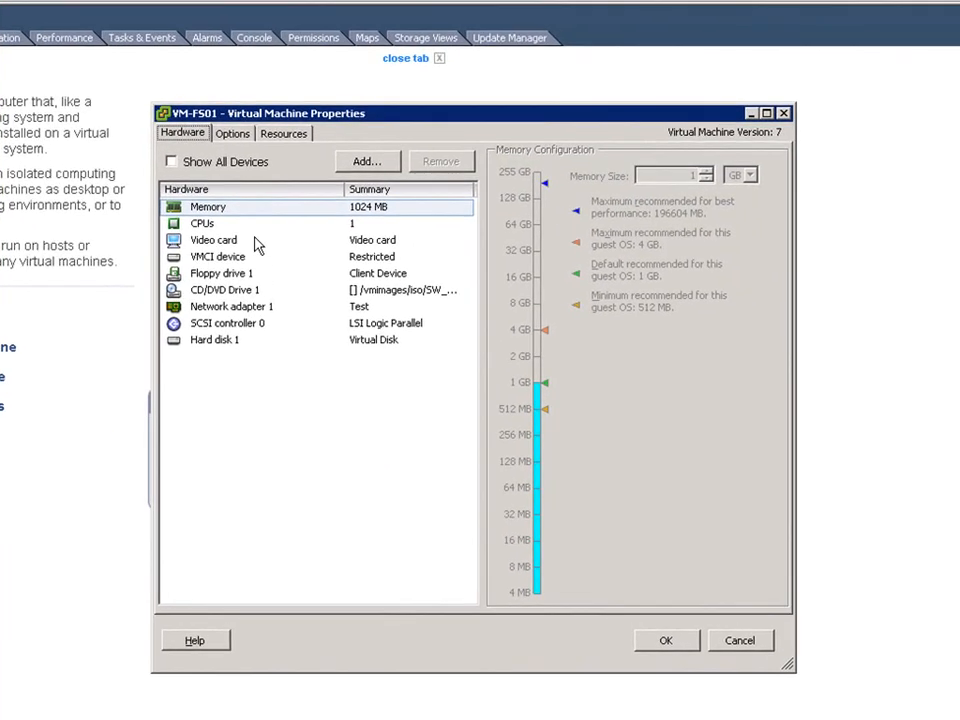
{"action": "left_click", "coordinate": [229, 134]}
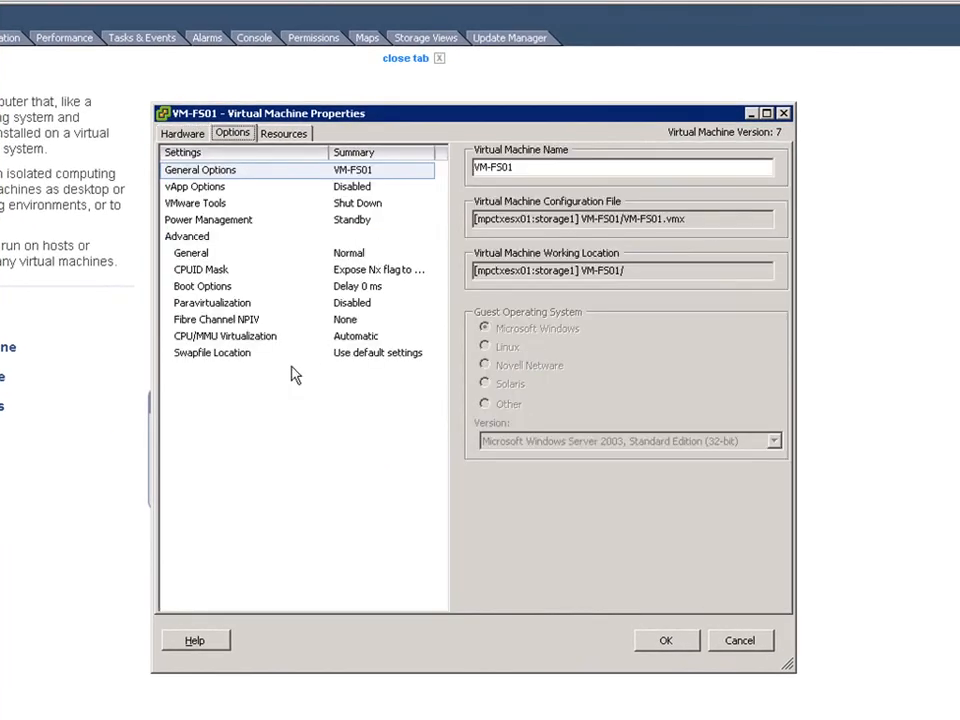
{"action": "left_click", "coordinate": [221, 290]}
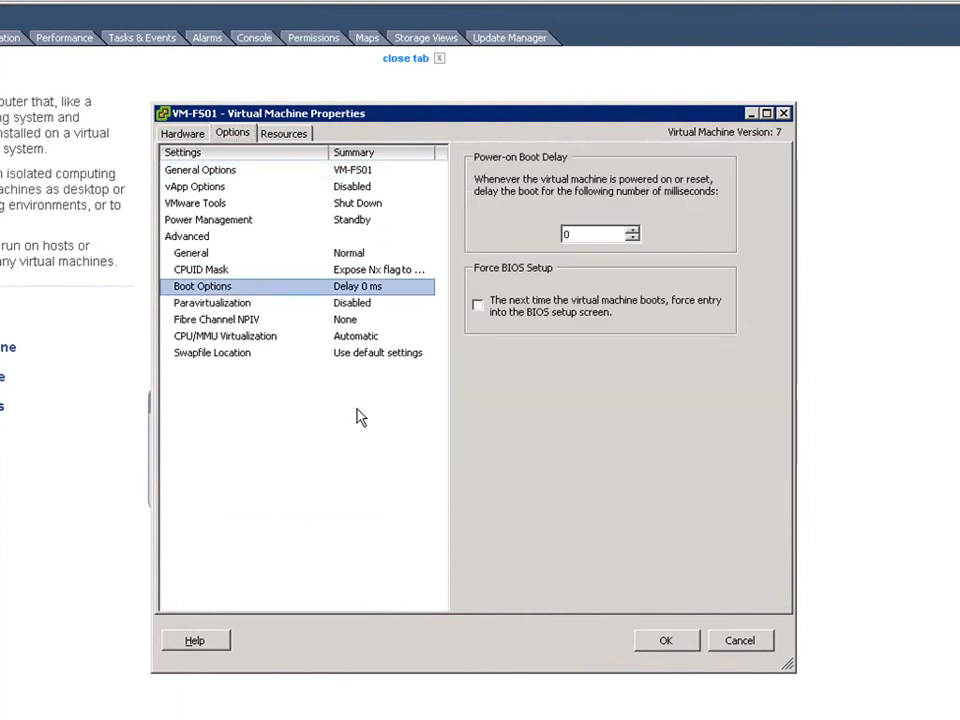
{"action": "double_click", "coordinate": [583, 233]}
{"action": "type", "text": "50"}
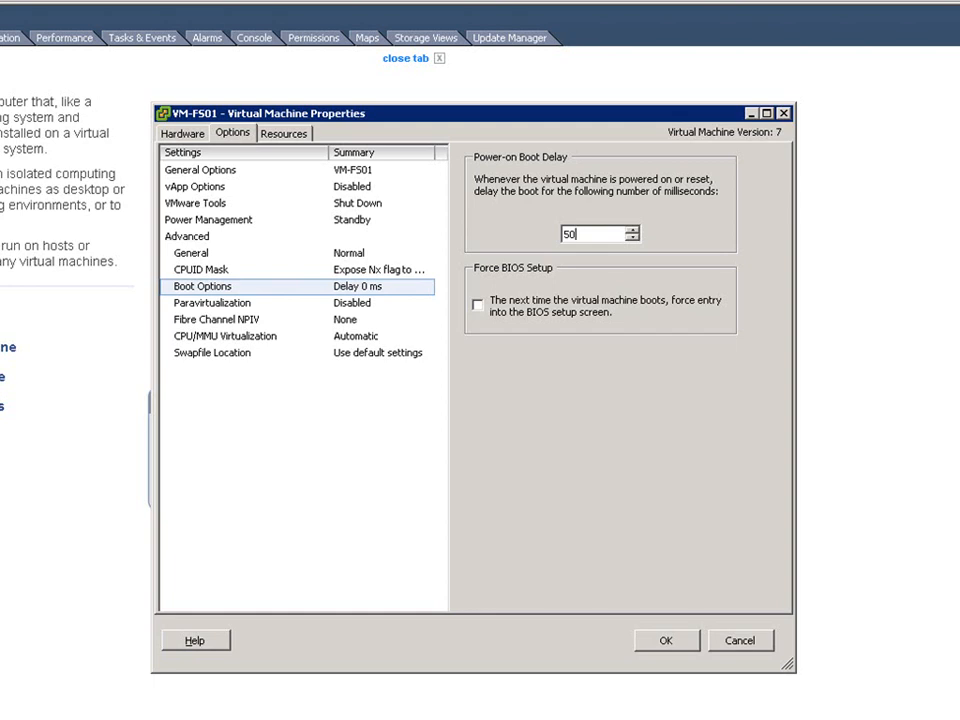
{"action": "left_click", "coordinate": [478, 310]}
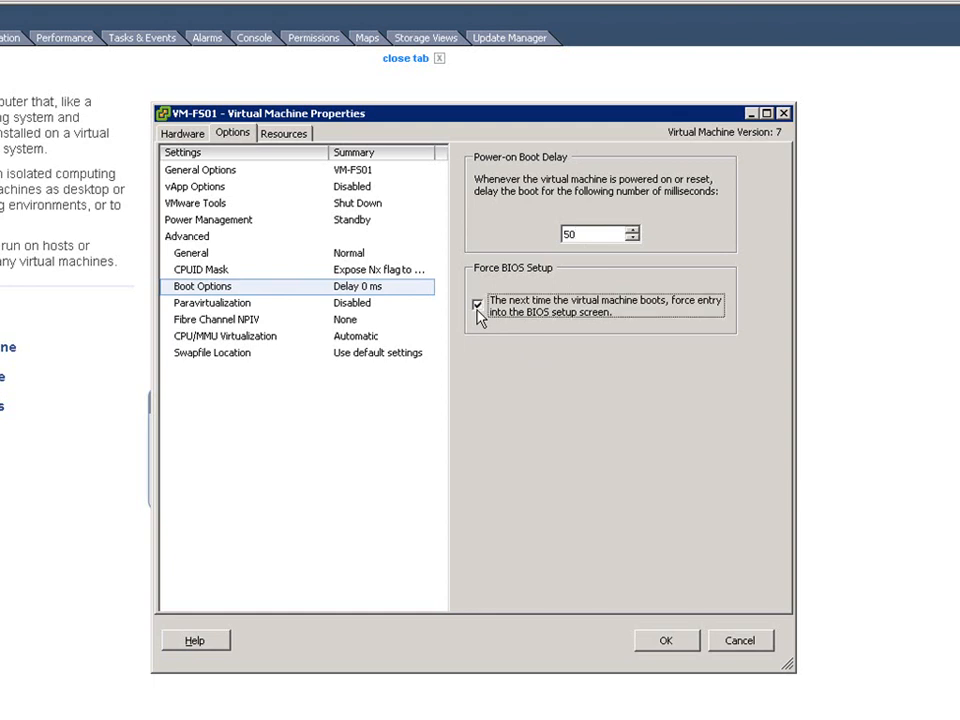
{"action": "left_click", "coordinate": [666, 640]}
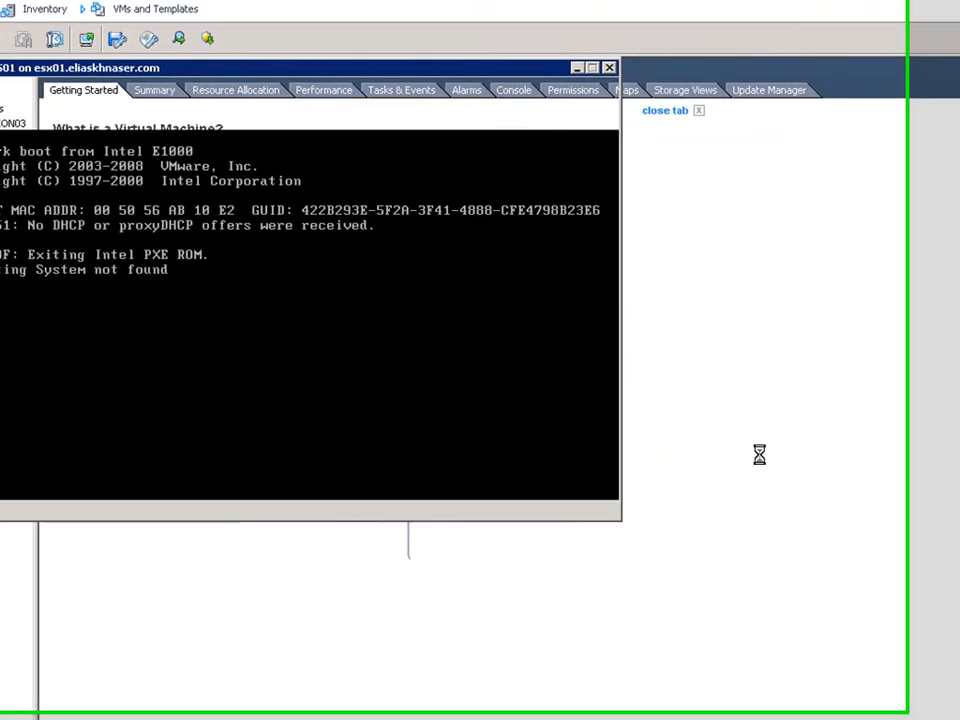
Reset VM-FS01 again from the console's power options and confirm, so it boots into BIOS setup.
{"action": "left_click", "coordinate": [80, 99]}
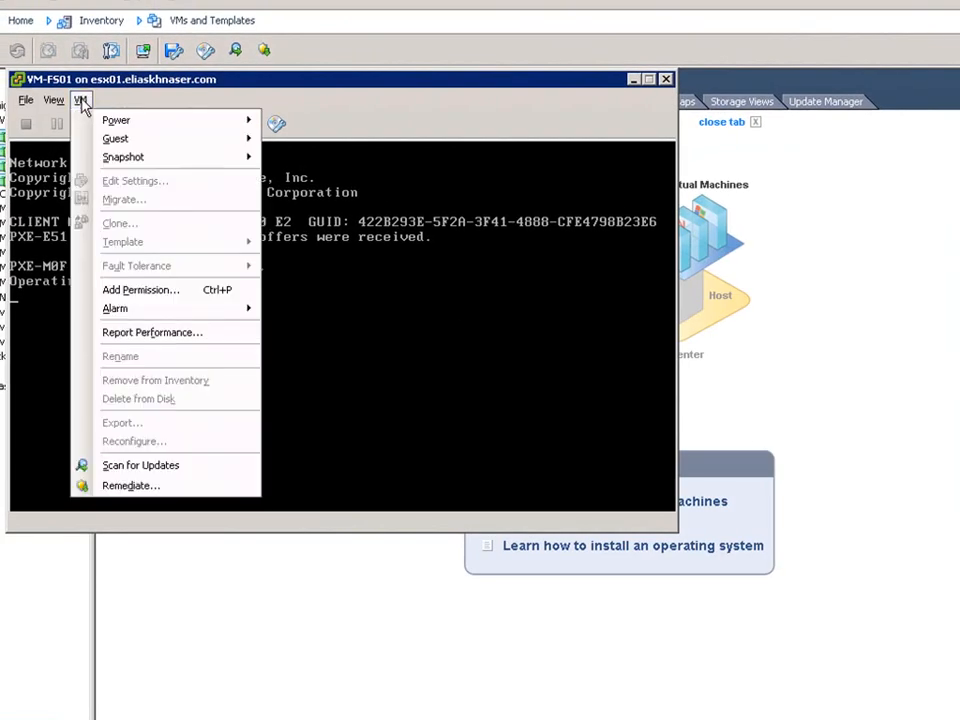
{"action": "mouse_move", "coordinate": [116, 119]}
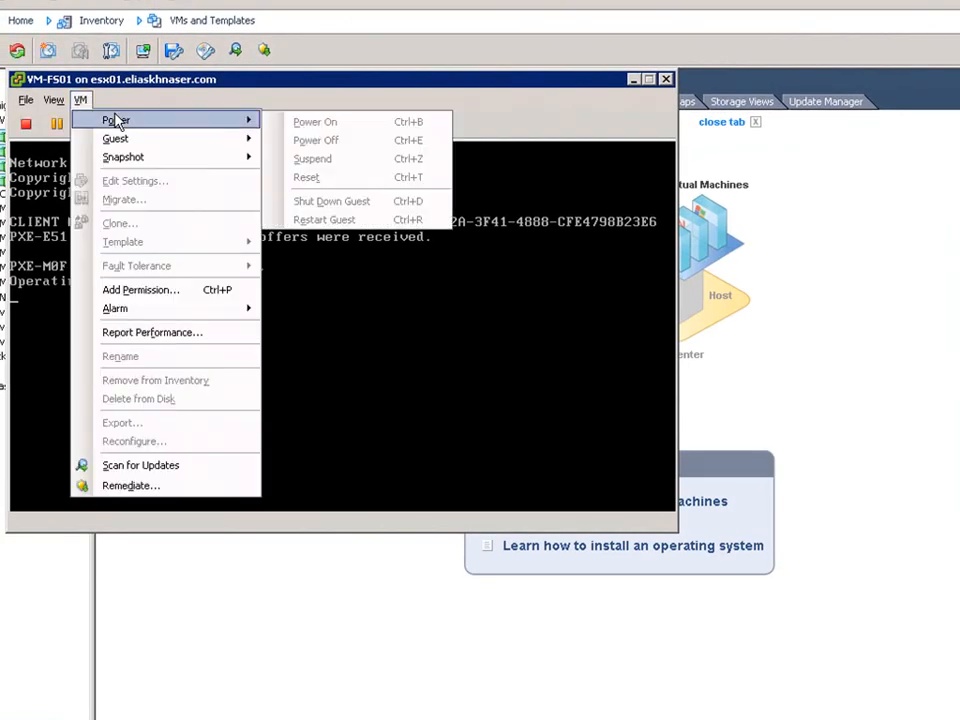
{"action": "left_click", "coordinate": [308, 178]}
{"action": "left_click", "coordinate": [762, 502]}
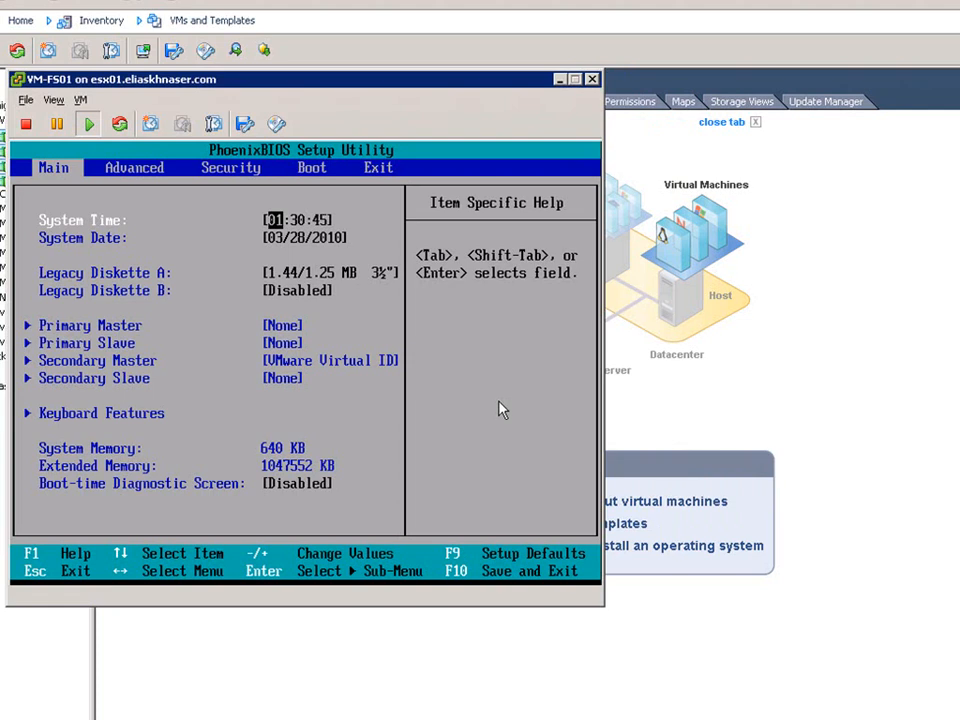
In the BIOS Boot menu, move CD-ROM Drive to the top of the boot order.
{"action": "left_click", "coordinate": [503, 410]}
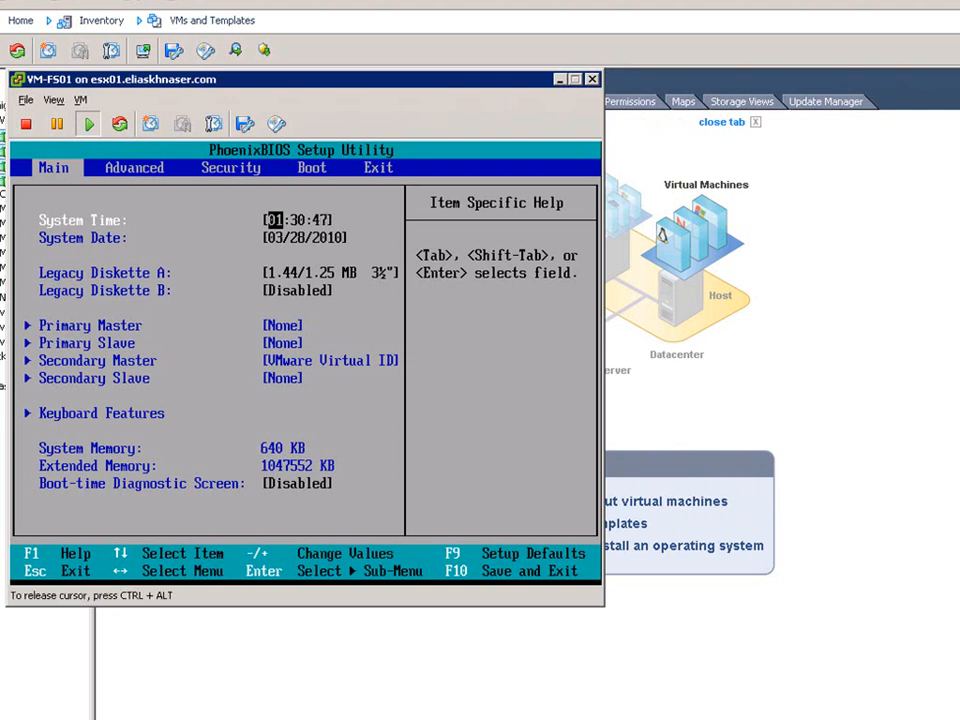
{"action": "key", "text": "Right"}
{"action": "key", "text": "Right"}
{"action": "key", "text": "Right"}
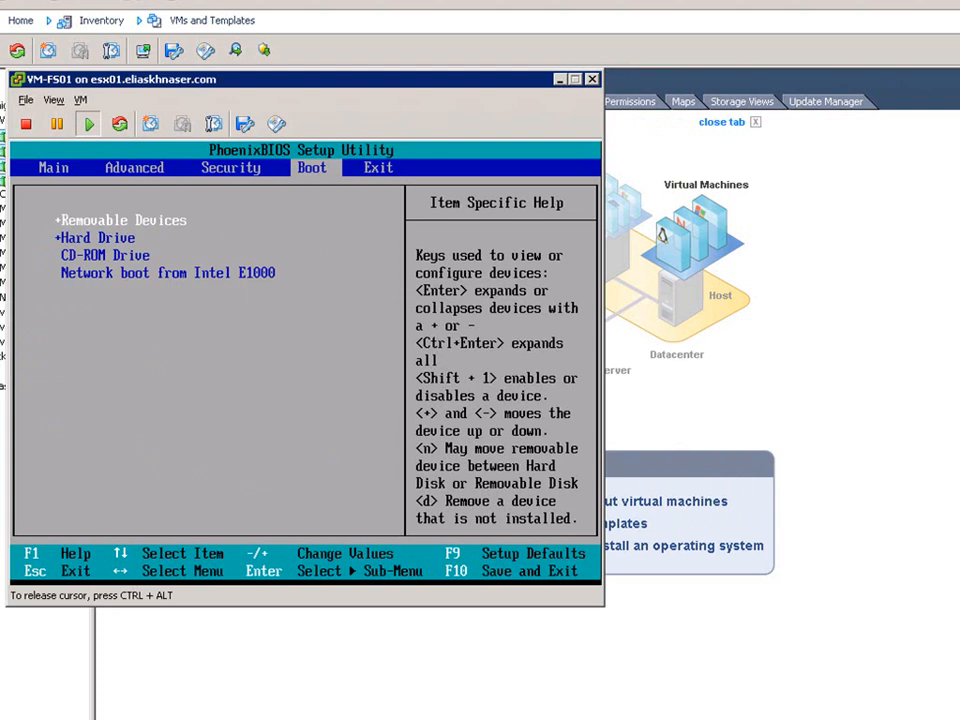
{"action": "key", "text": "Down"}
{"action": "key", "text": "Down"}
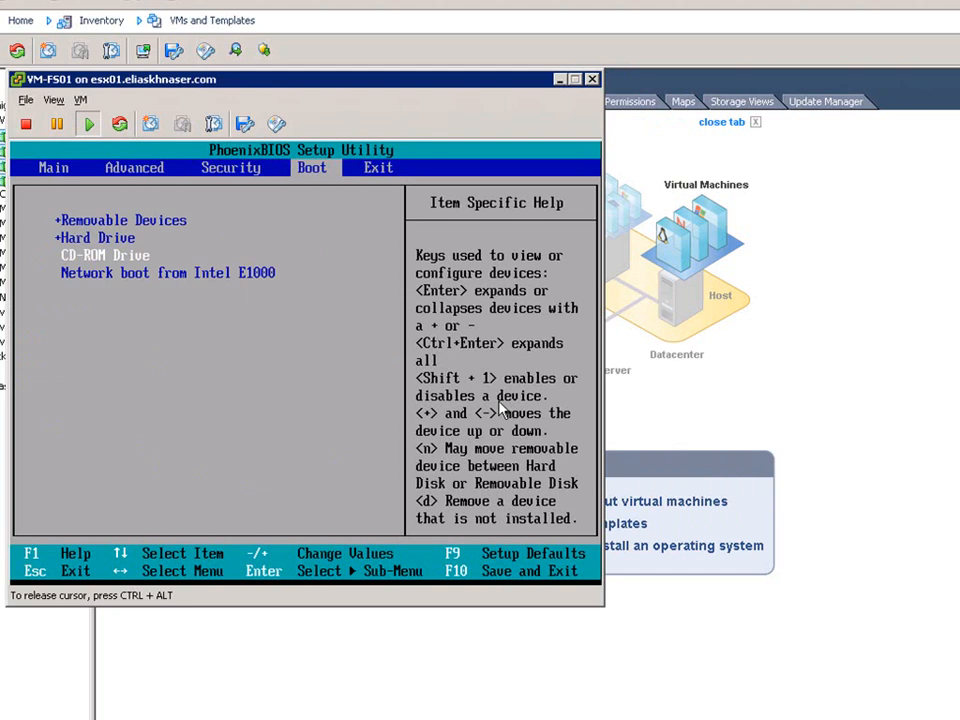
{"action": "key", "text": "plus"}
{"action": "key", "text": "plus"}
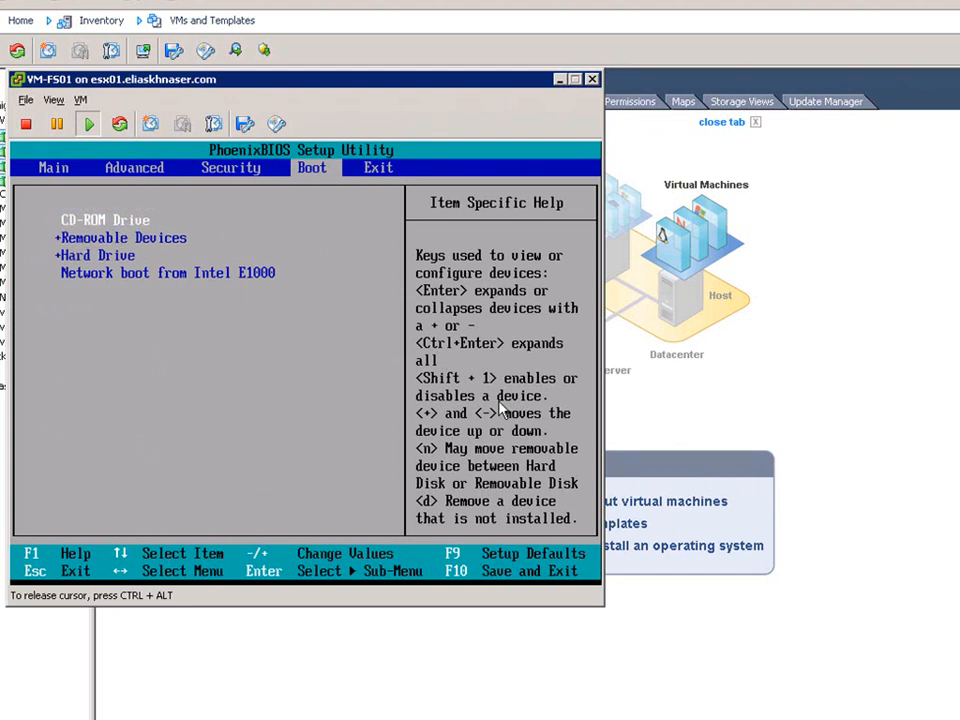
Exit BIOS setup saving the configuration changes.
{"action": "key", "text": "Right"}
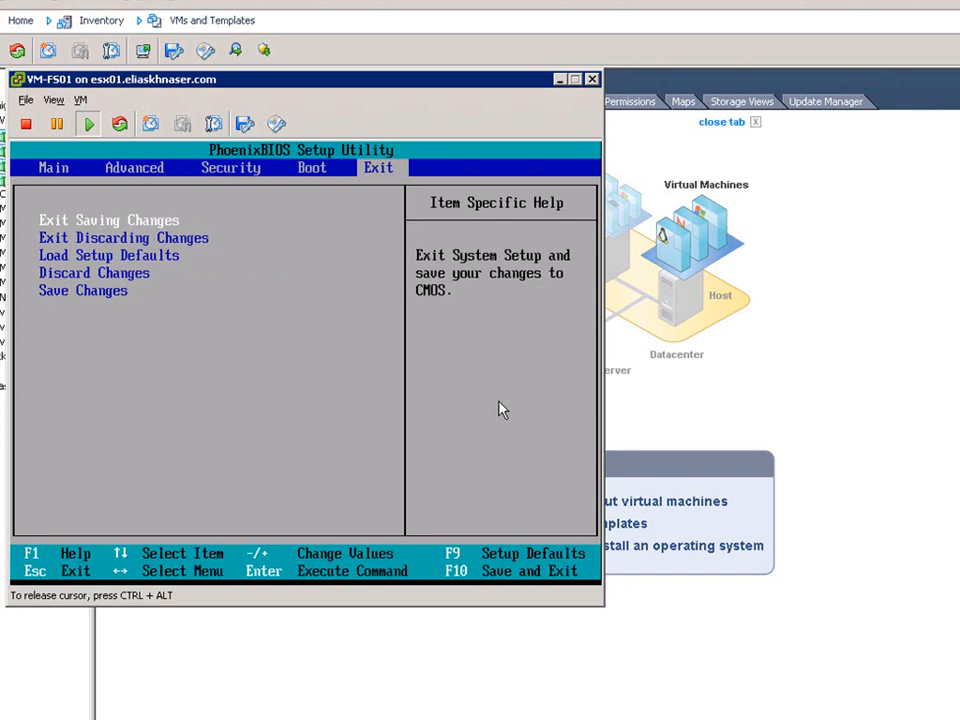
{"action": "key", "text": "Return"}
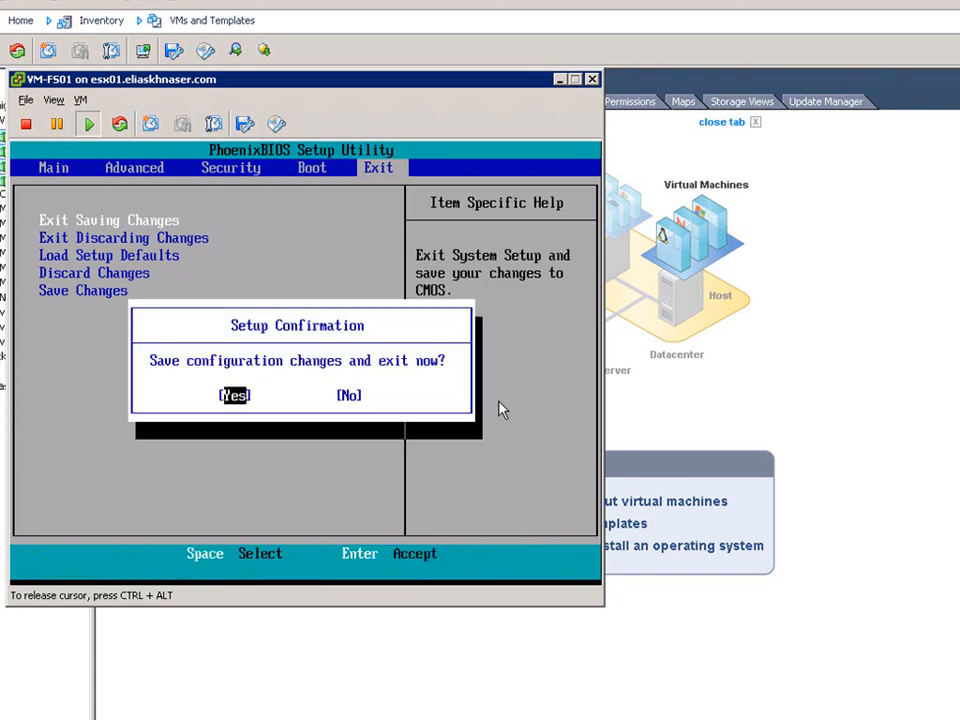
{"action": "key", "text": "Return"}
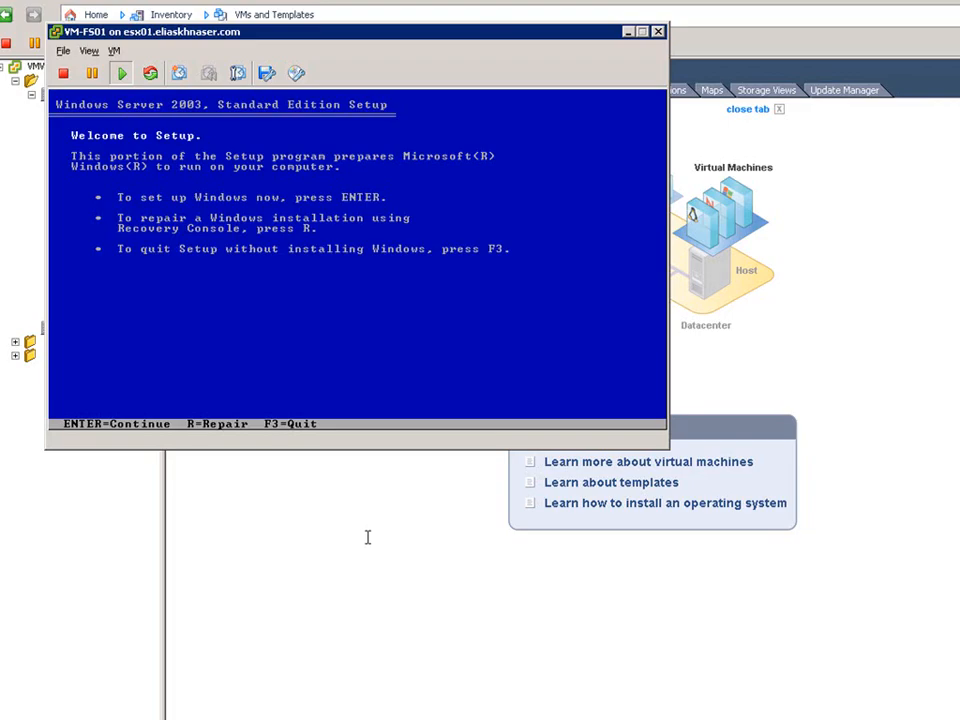
Start Windows Server 2003 Setup in the console and accept the licensing agreement.
{"action": "left_click", "coordinate": [386, 360]}
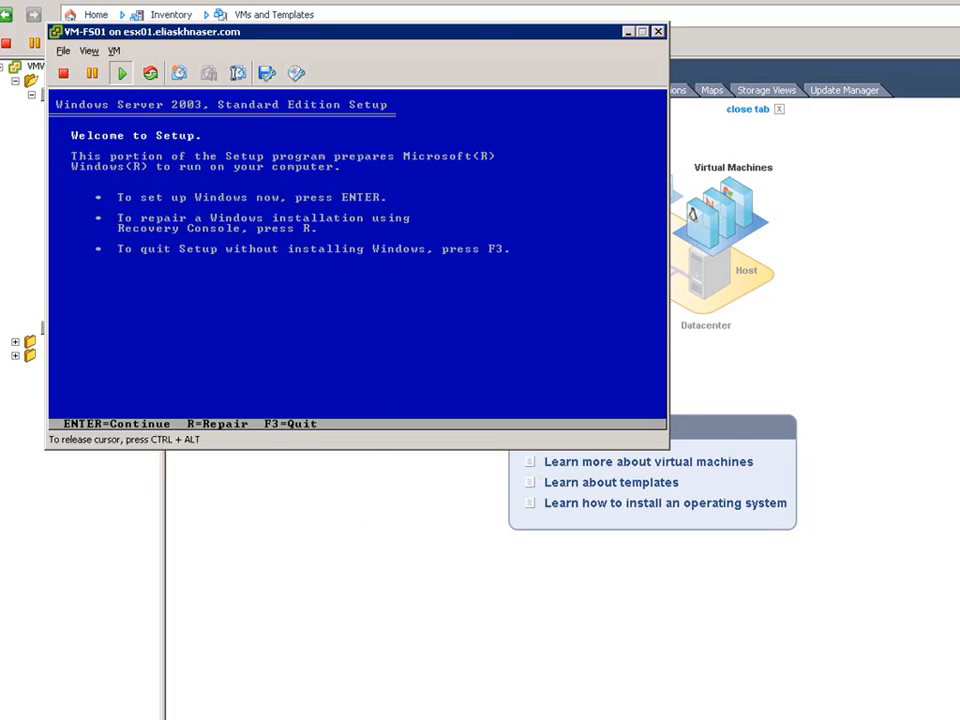
{"action": "key", "text": "Return"}
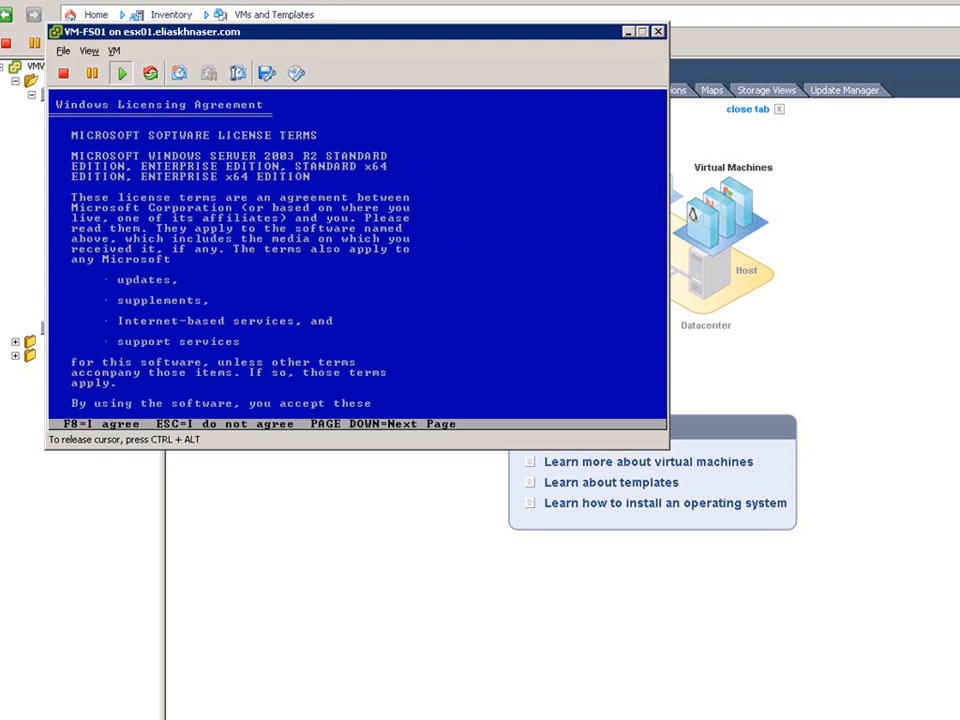
{"action": "key", "text": "F8"}
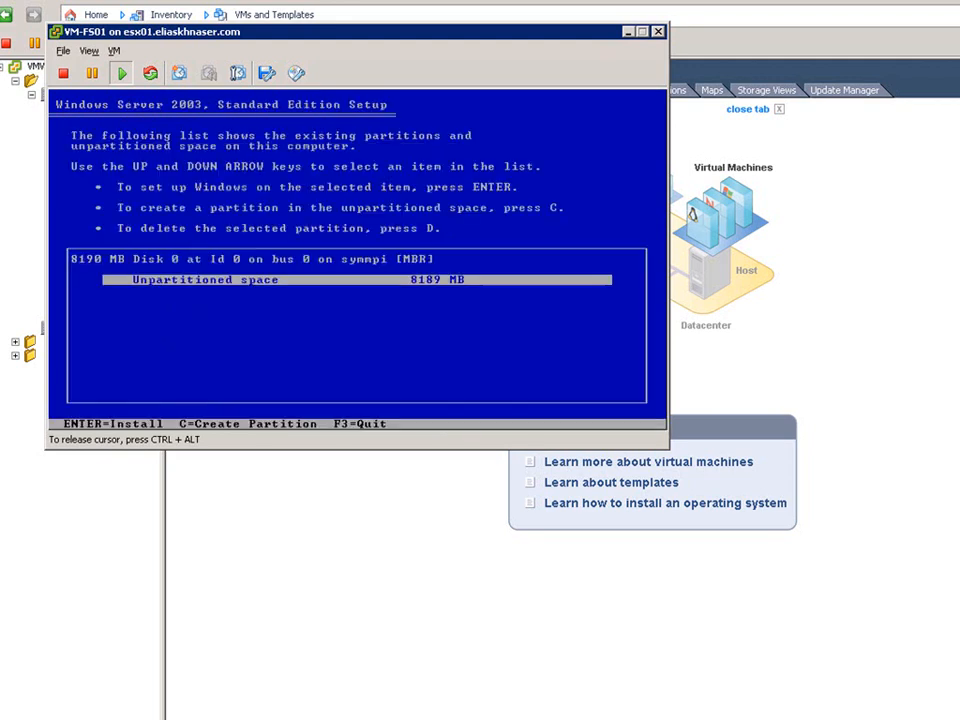
Install Windows on the unpartitioned space, formatting the partition with NTFS (Quick).
{"action": "key", "text": "Return"}
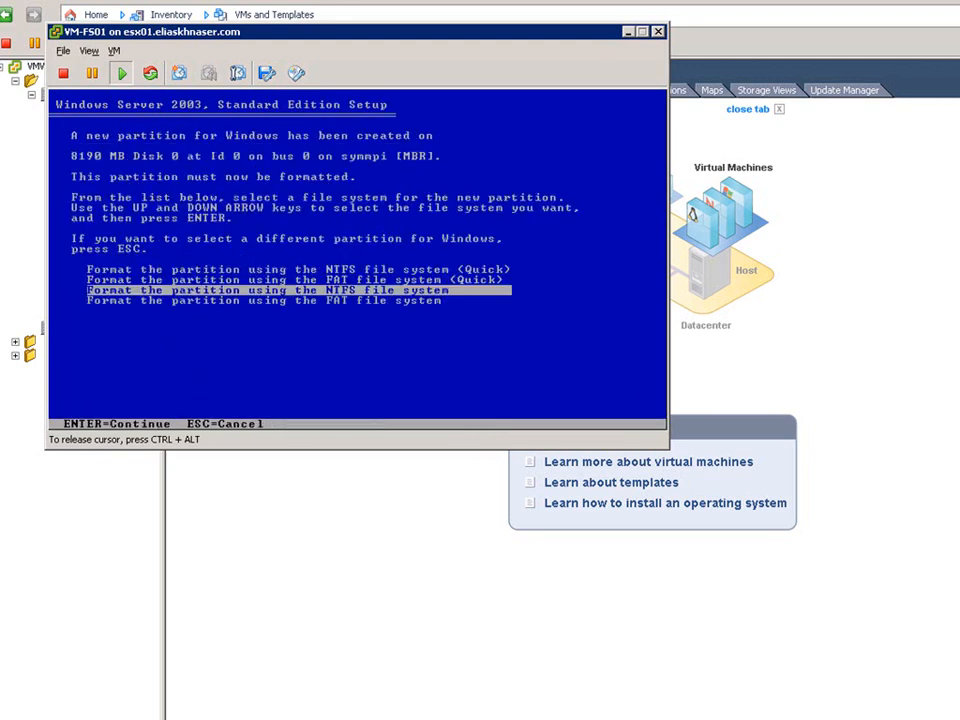
{"action": "key", "text": "Up"}
{"action": "key", "text": "Up"}
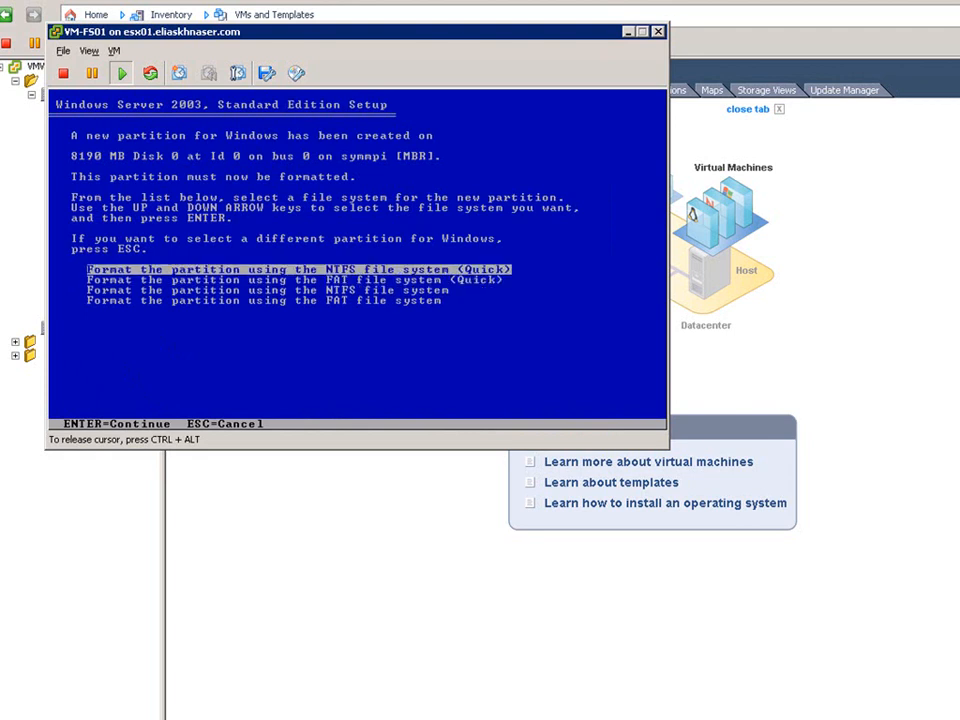
{"action": "key", "text": "Return"}
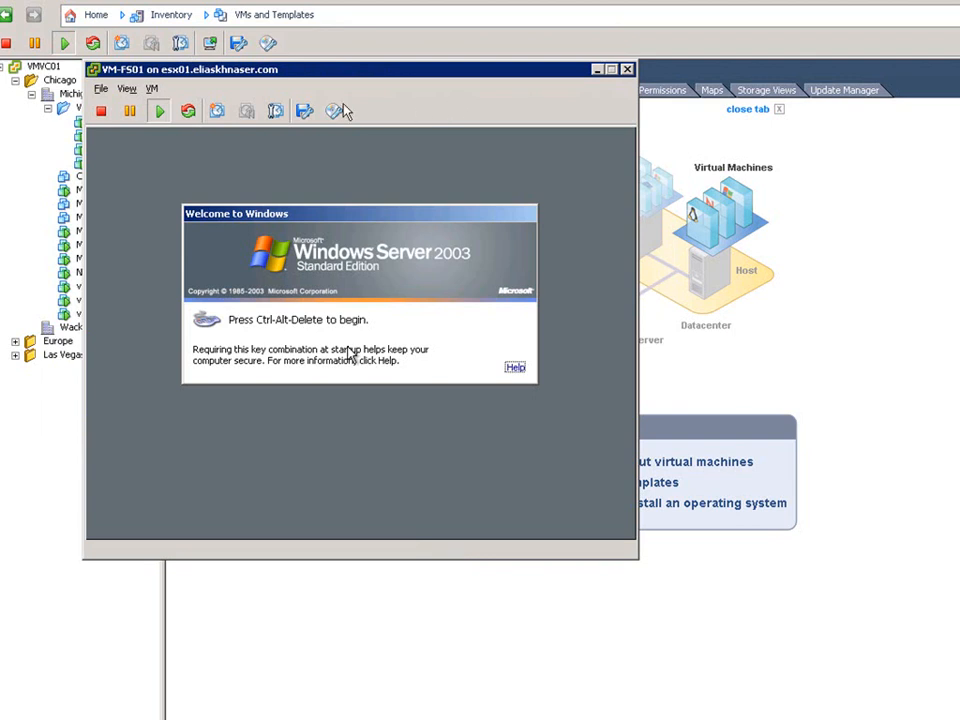
Send Ctrl+Alt+Del to the guest and log on as Administrator.
{"action": "left_click", "coordinate": [153, 89]}
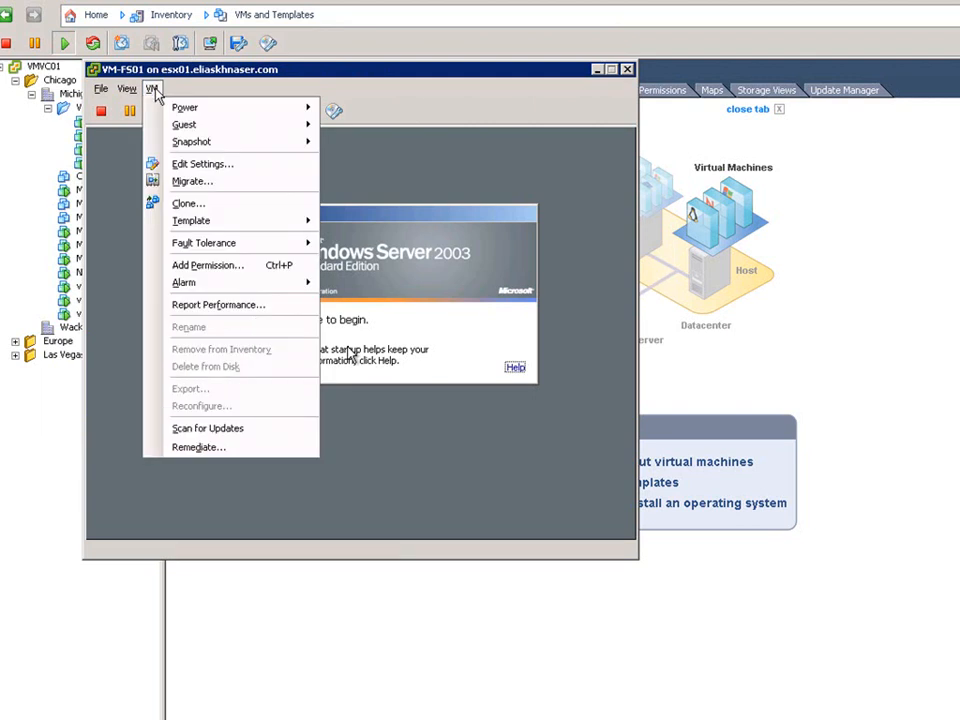
{"action": "mouse_move", "coordinate": [170, 124]}
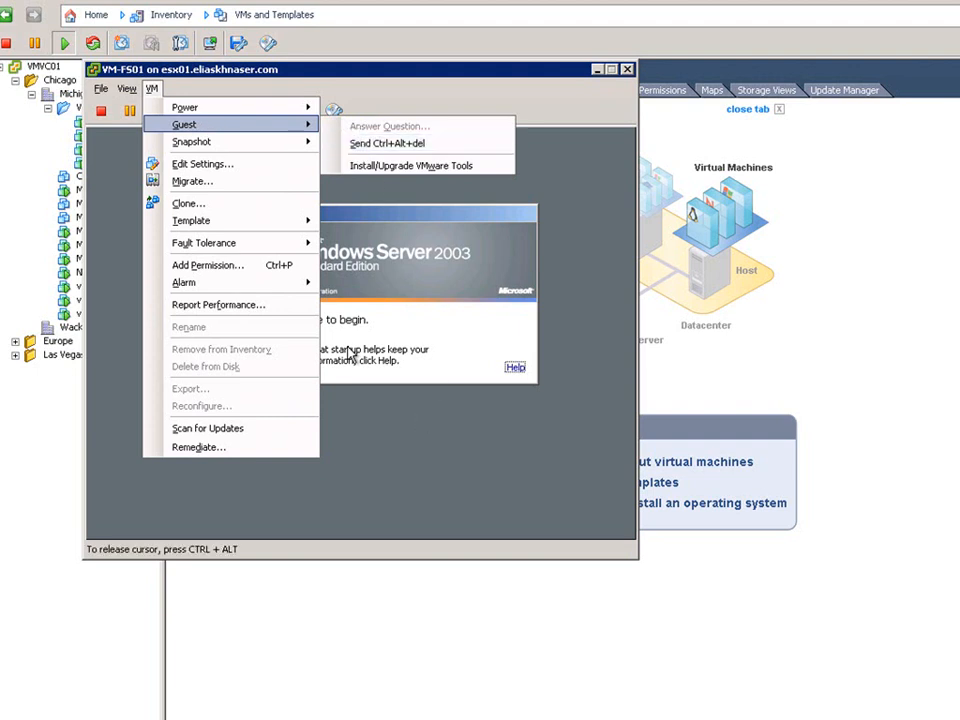
{"action": "left_click", "coordinate": [461, 441]}
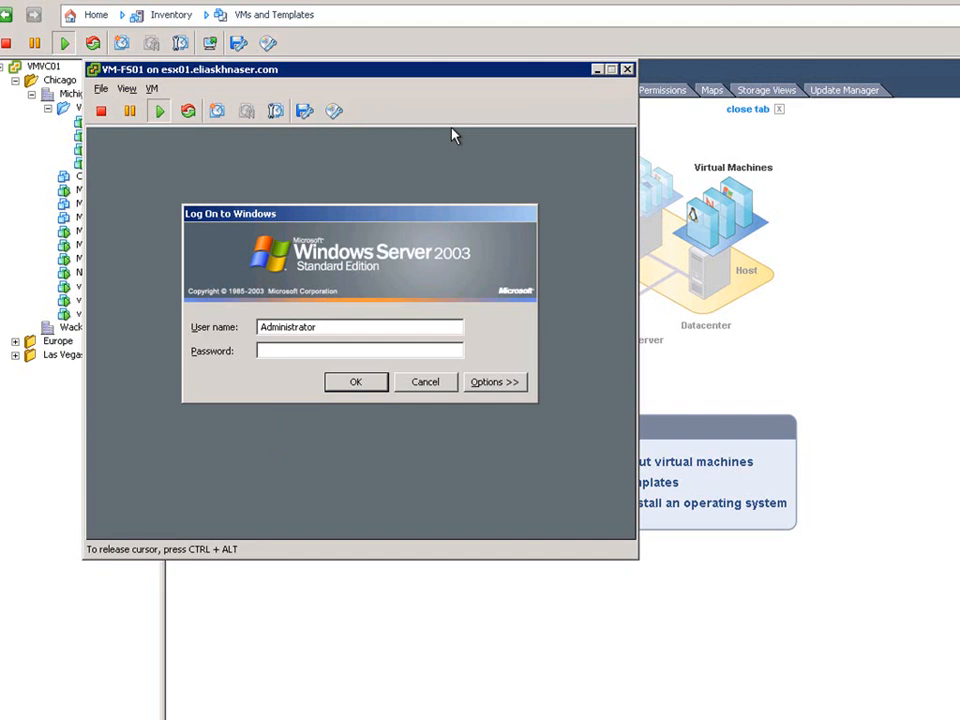
{"action": "key", "text": "Return"}
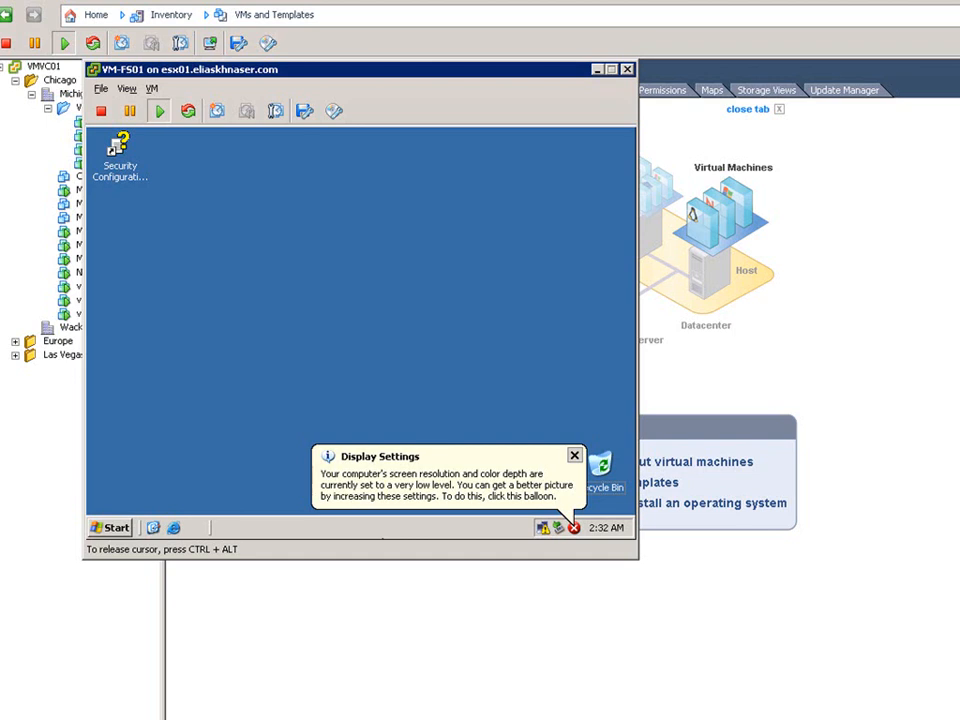
Release the cursor and launch the guest's Install/Upgrade VMware Tools command, confirming the warning.
{"action": "key", "text": "ctrl+alt"}
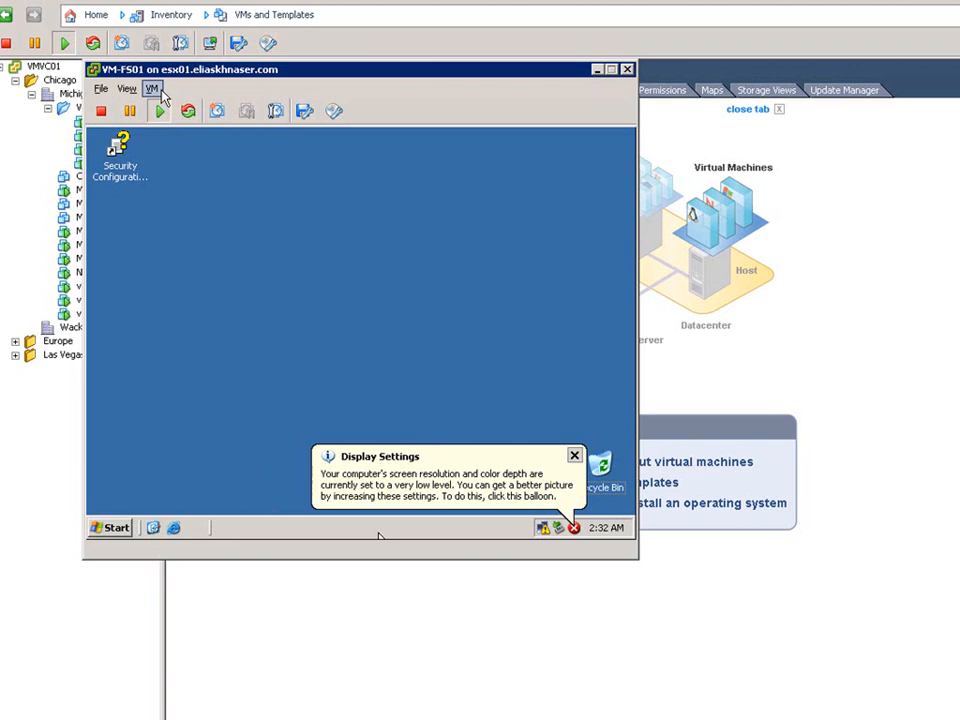
{"action": "left_click", "coordinate": [154, 90]}
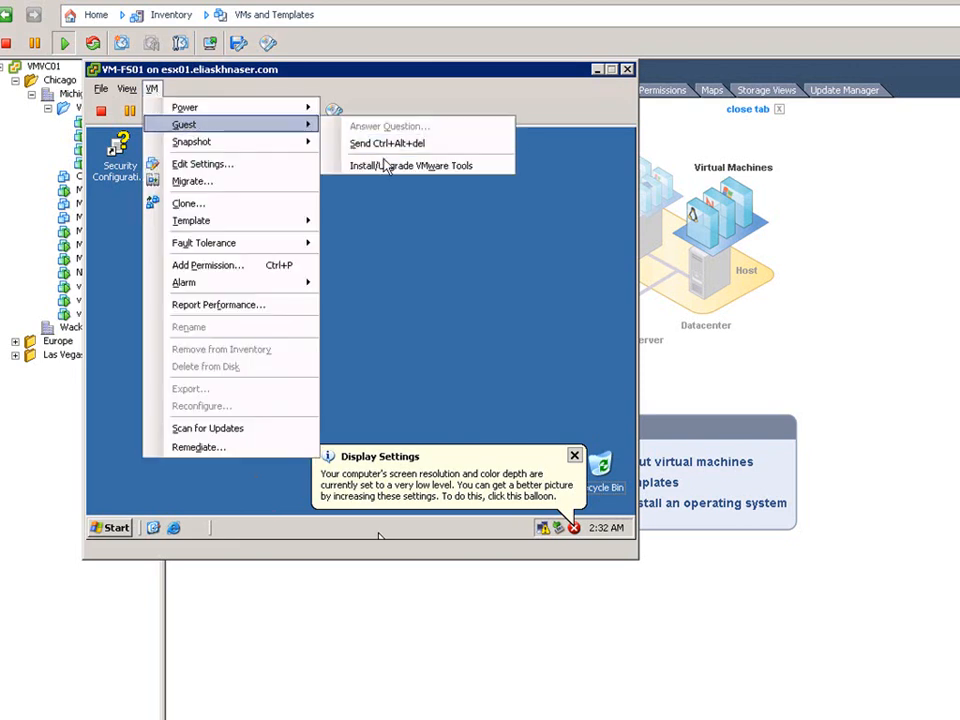
{"action": "left_click", "coordinate": [392, 166]}
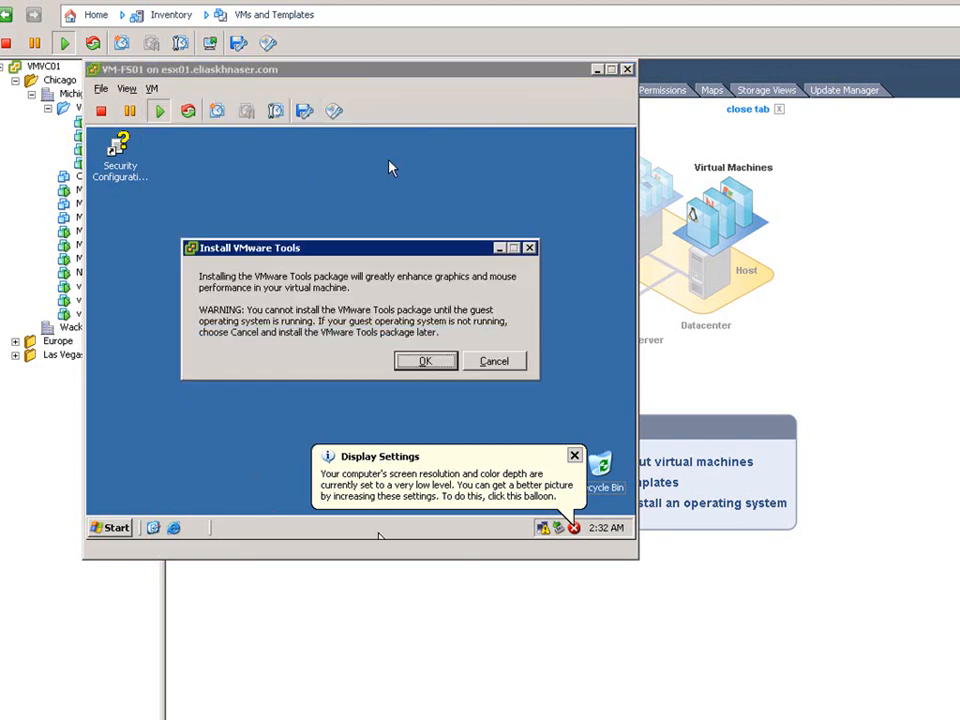
{"action": "left_click", "coordinate": [420, 362]}
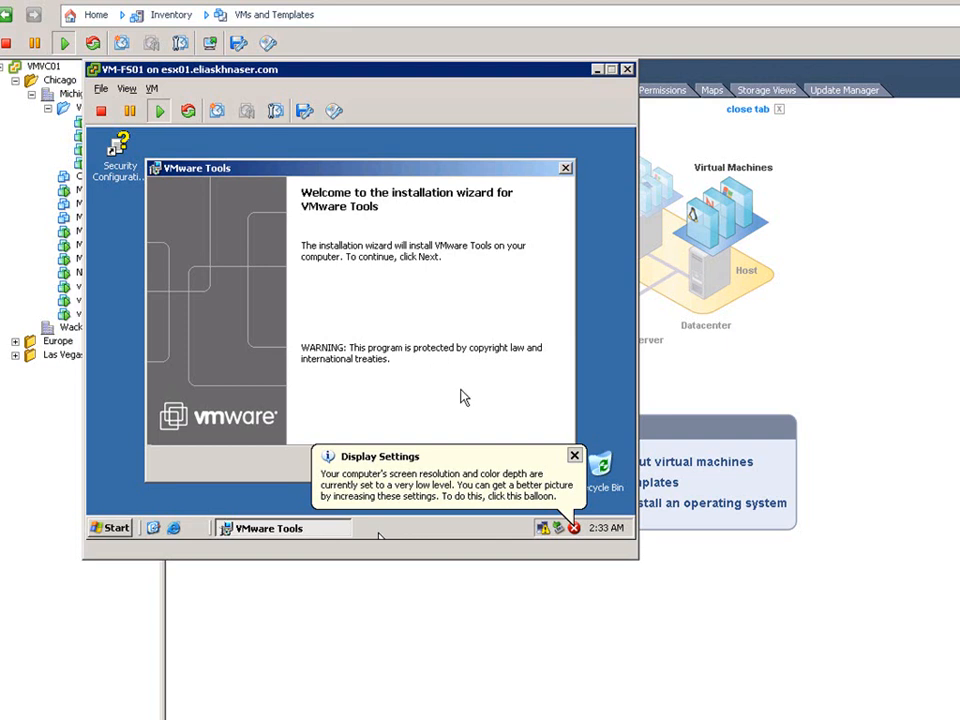
Dismiss the display settings balloon and install VMware Tools with the Typical setup type.
{"action": "left_click", "coordinate": [575, 455]}
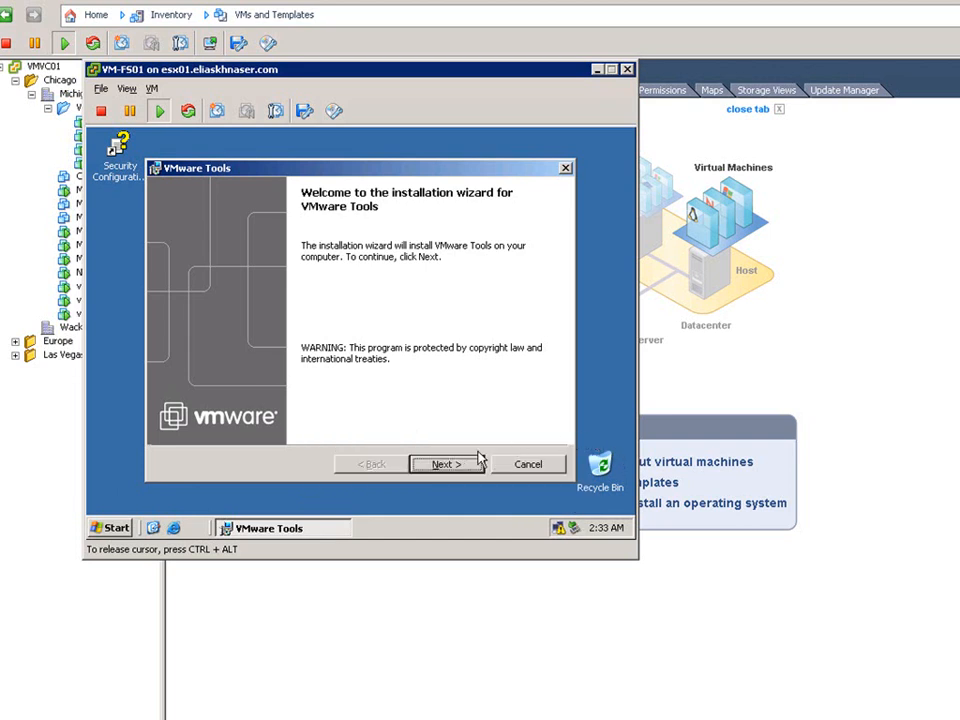
{"action": "left_click", "coordinate": [445, 464]}
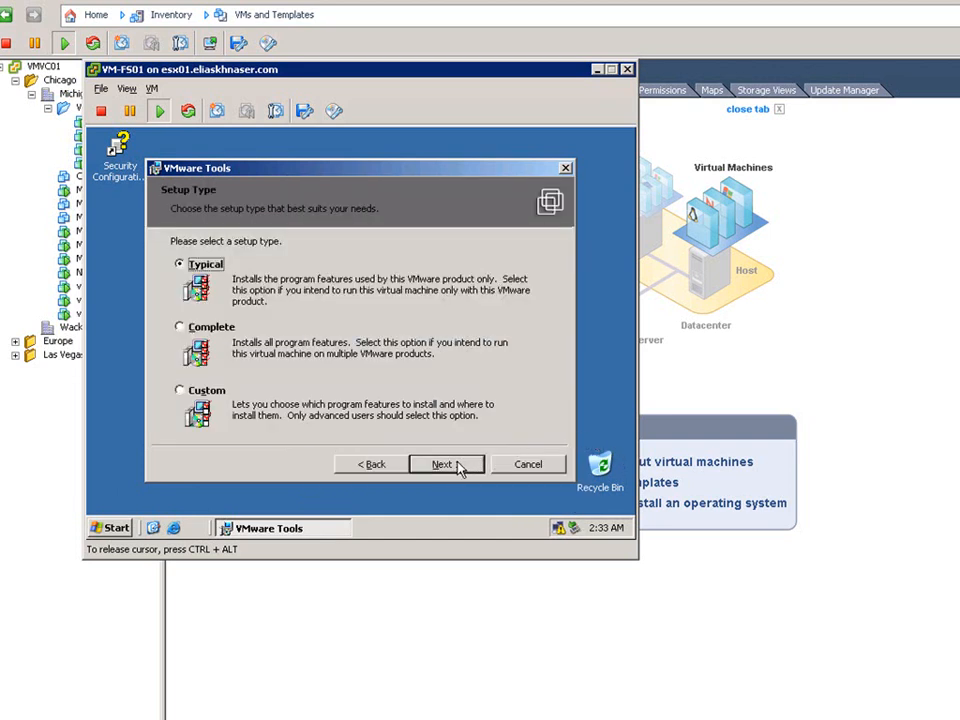
{"action": "left_click", "coordinate": [459, 467]}
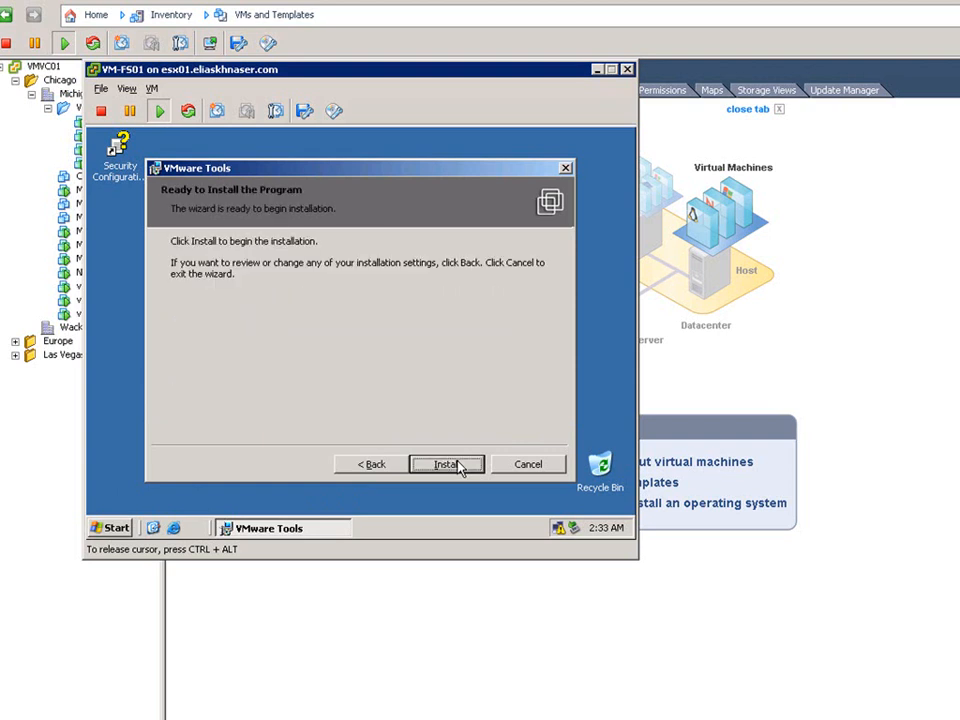
{"action": "left_click", "coordinate": [459, 467]}
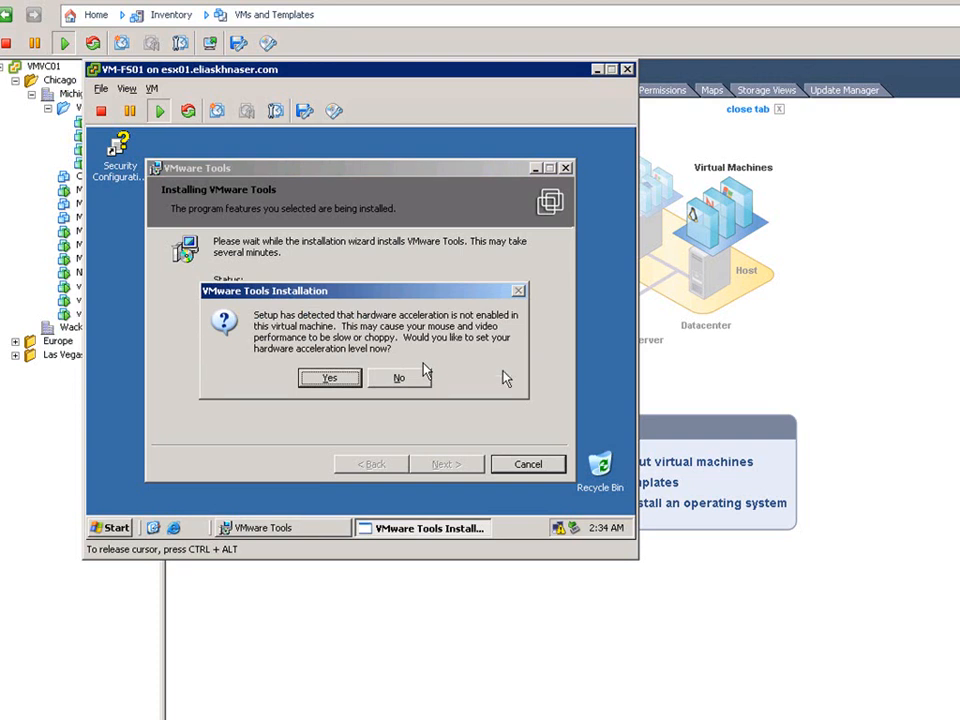
Finish the VMware Tools wizard, choosing to set hardware acceleration now and declining the restart.
{"action": "left_click", "coordinate": [329, 379]}
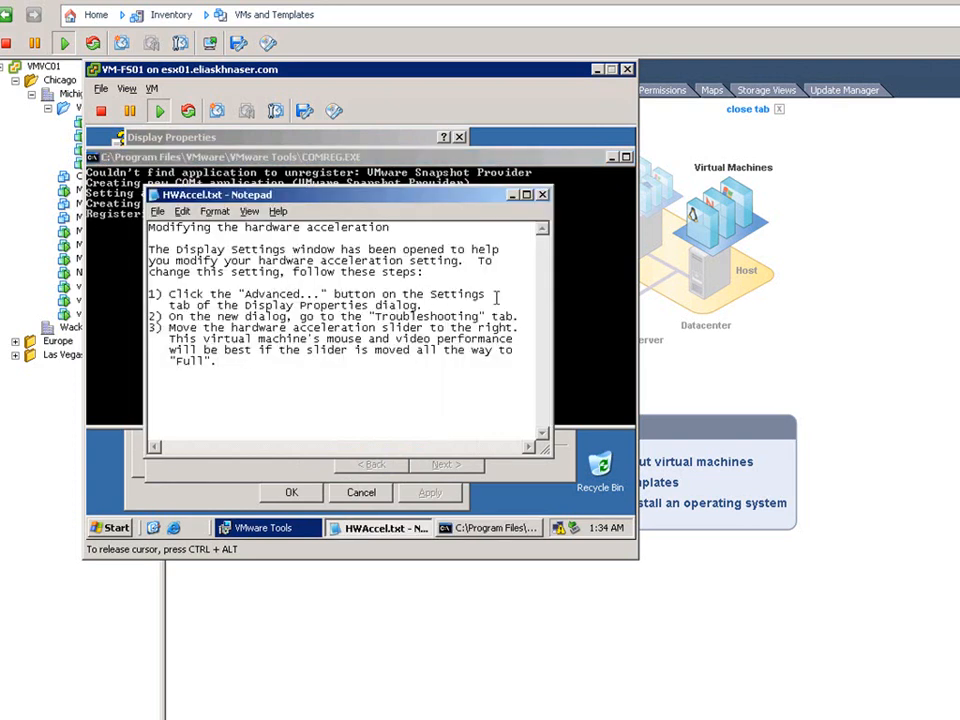
{"action": "left_click", "coordinate": [544, 194]}
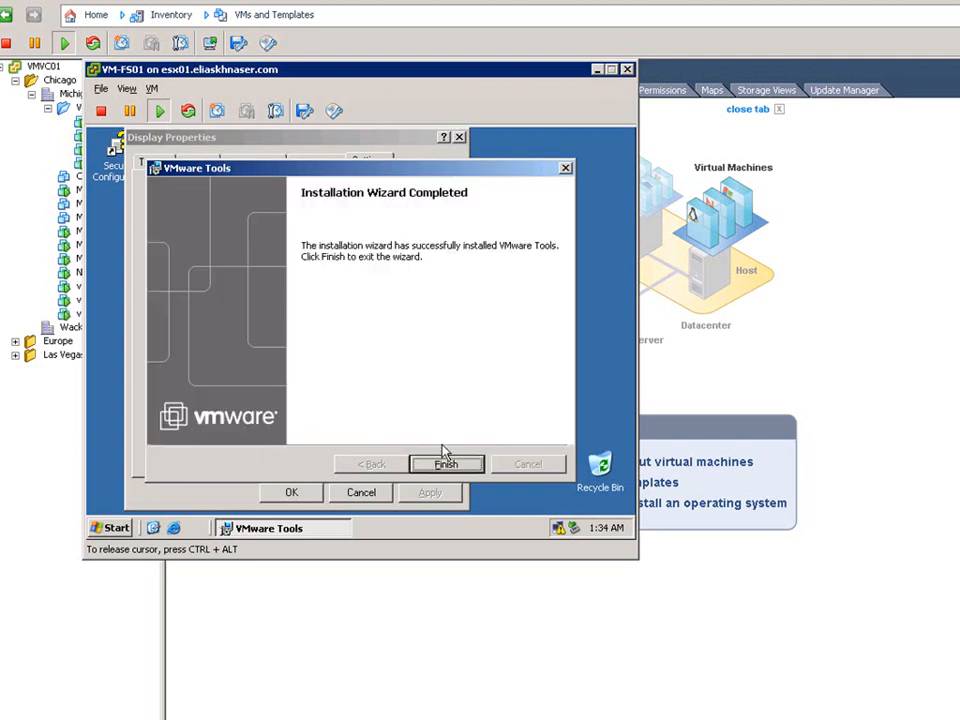
{"action": "left_click", "coordinate": [449, 463]}
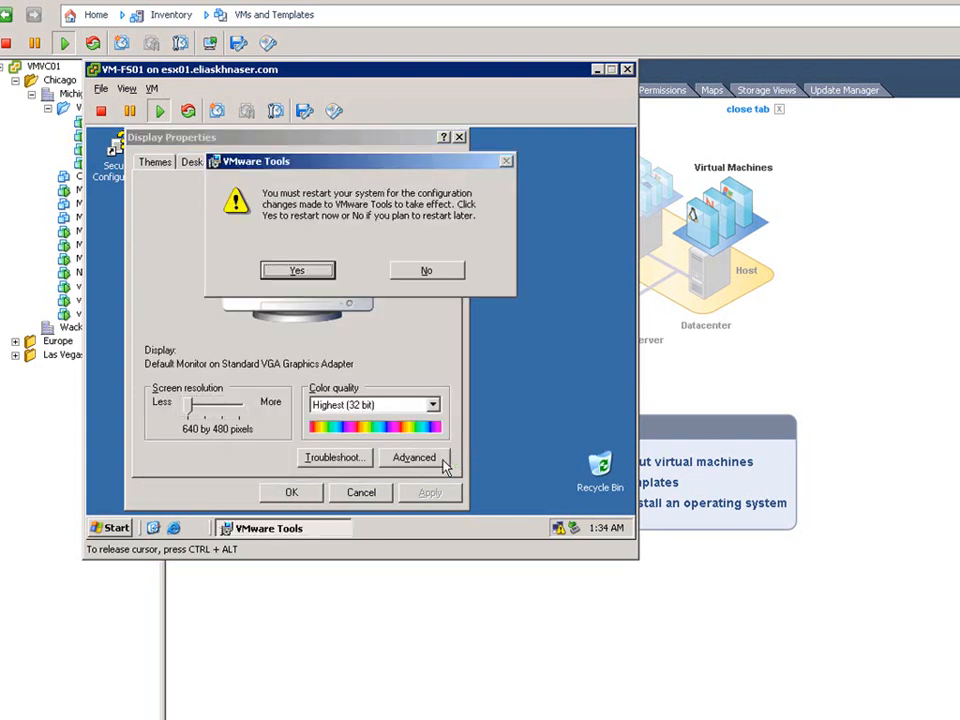
{"action": "left_click", "coordinate": [427, 272]}
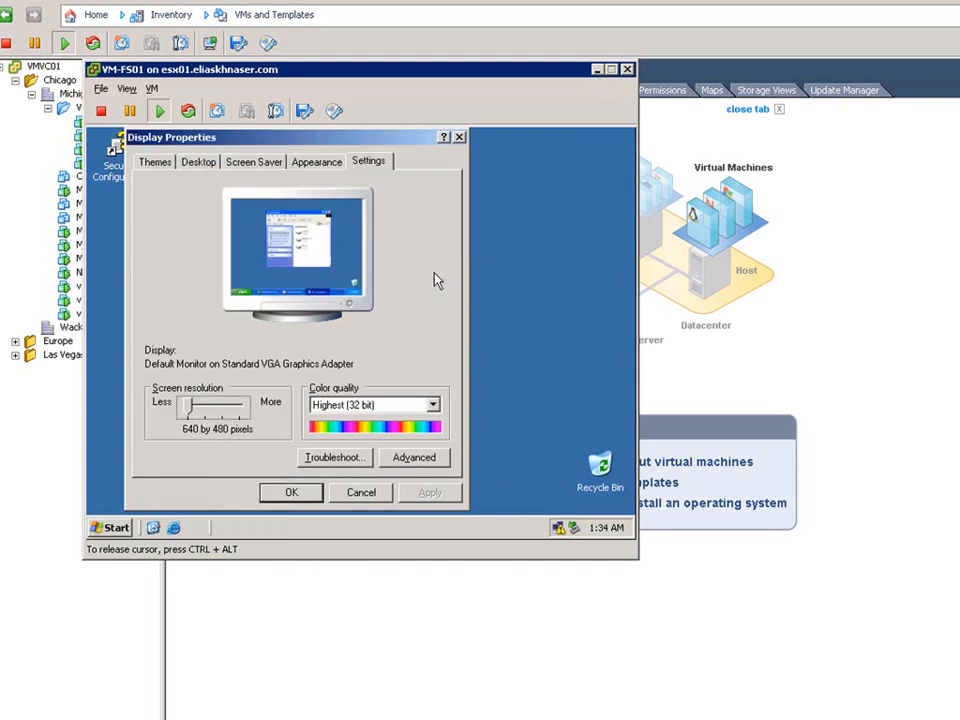
Set the display adapter's hardware acceleration to Full in its advanced troubleshooting settings.
{"action": "left_click", "coordinate": [404, 459]}
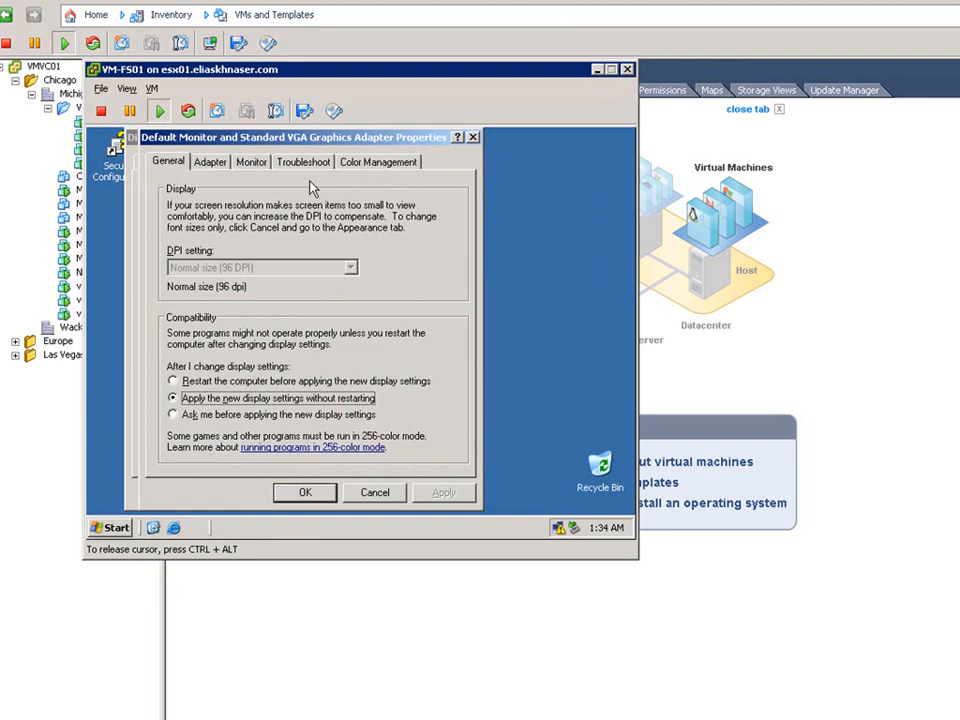
{"action": "left_click", "coordinate": [306, 163]}
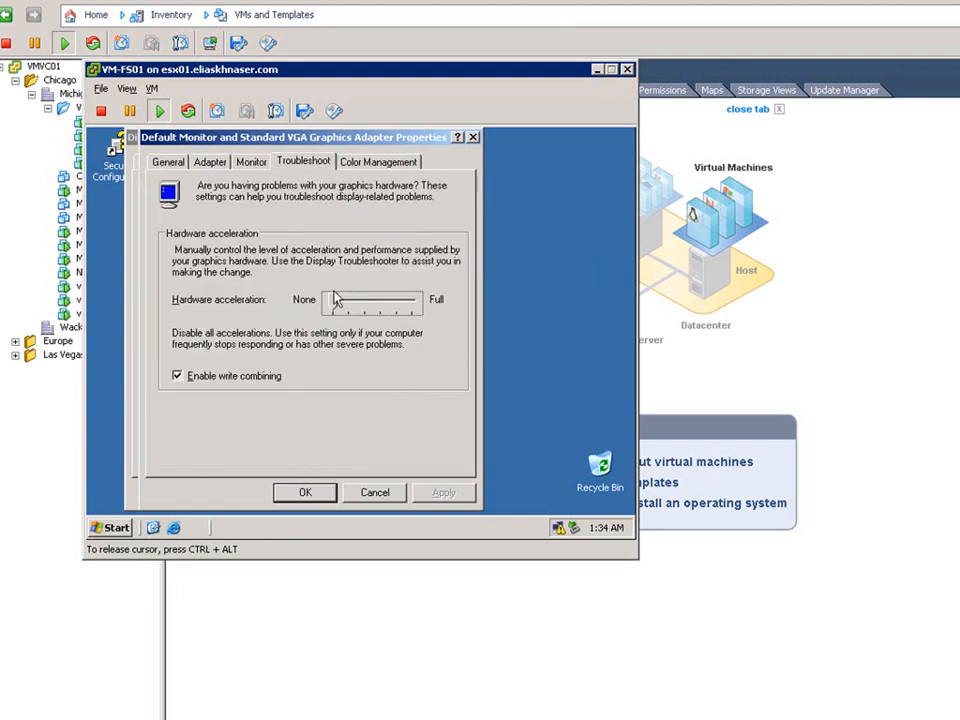
{"action": "left_click_drag", "start_coordinate": [334, 302], "coordinate": [414, 302]}
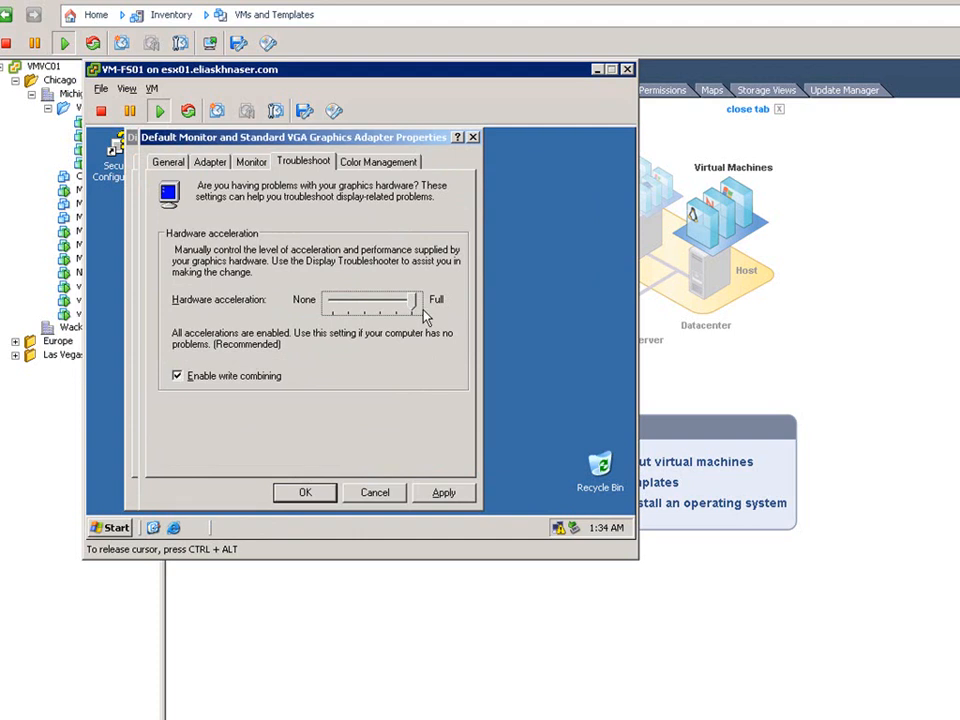
{"action": "left_click", "coordinate": [306, 493]}
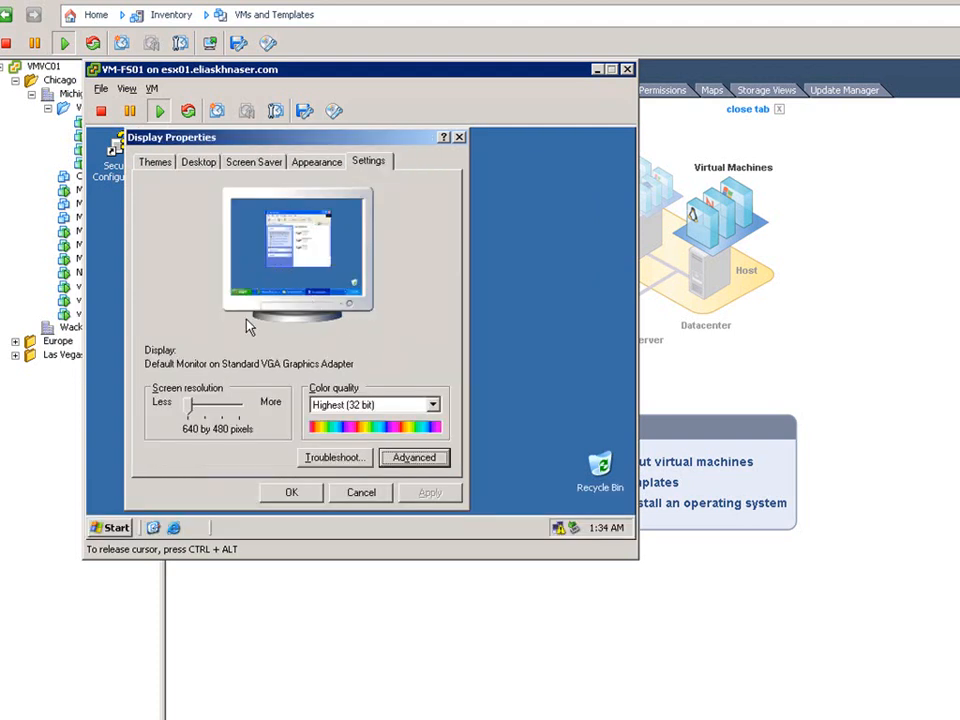
Set the guest screen resolution to 1024 by 768 pixels, apply it and keep the new settings.
{"action": "left_click", "coordinate": [212, 408]}
{"action": "left_click_drag", "start_coordinate": [212, 408], "coordinate": [220, 408]}
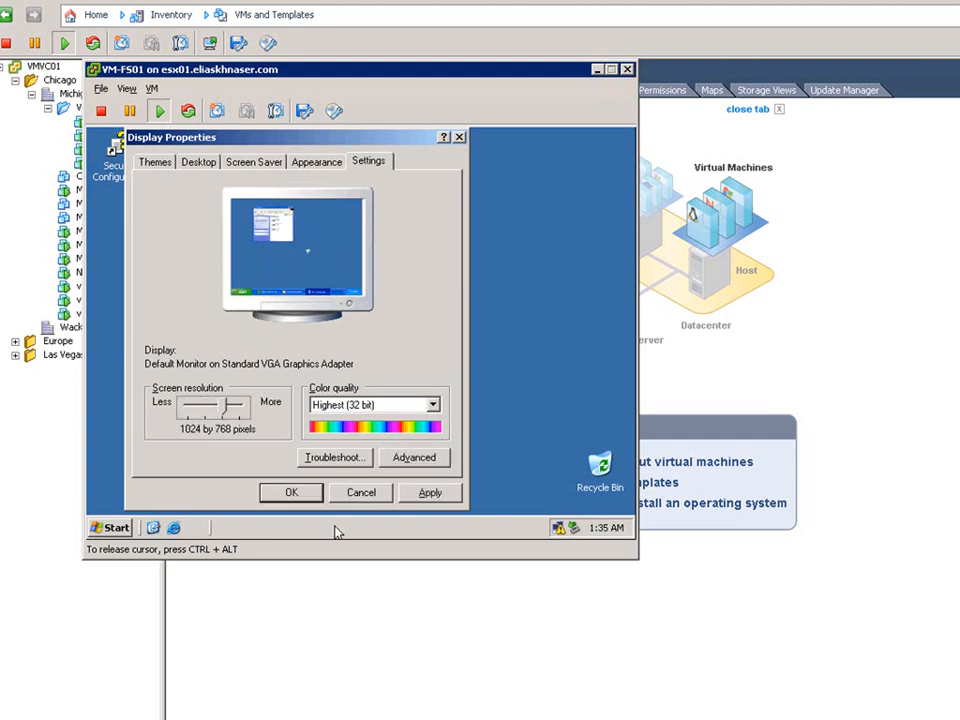
{"action": "left_click", "coordinate": [424, 493]}
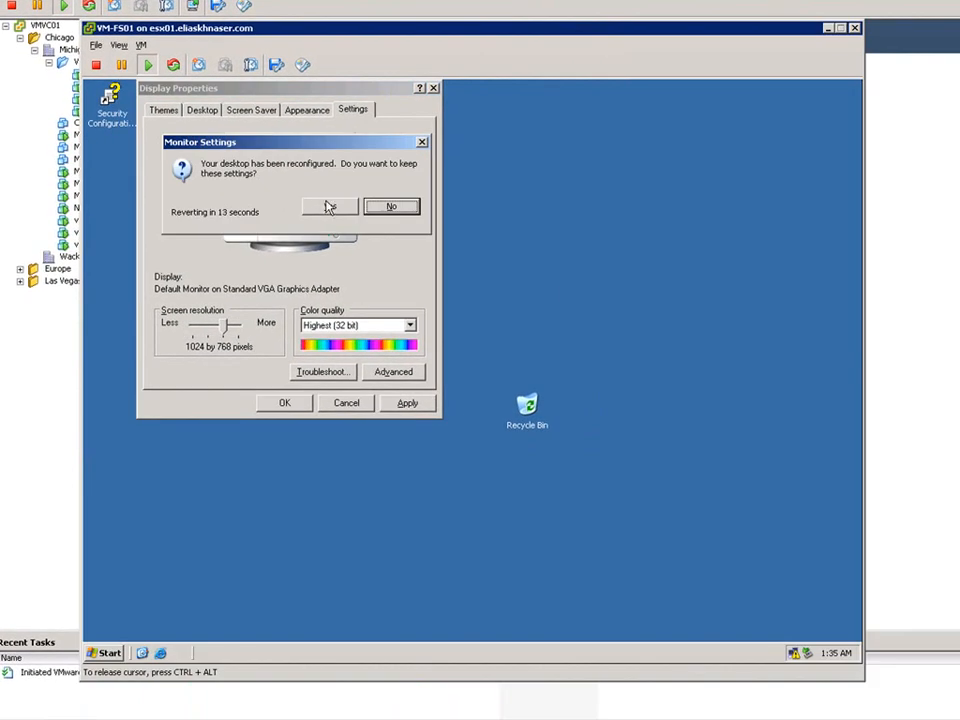
{"action": "left_click", "coordinate": [331, 208]}
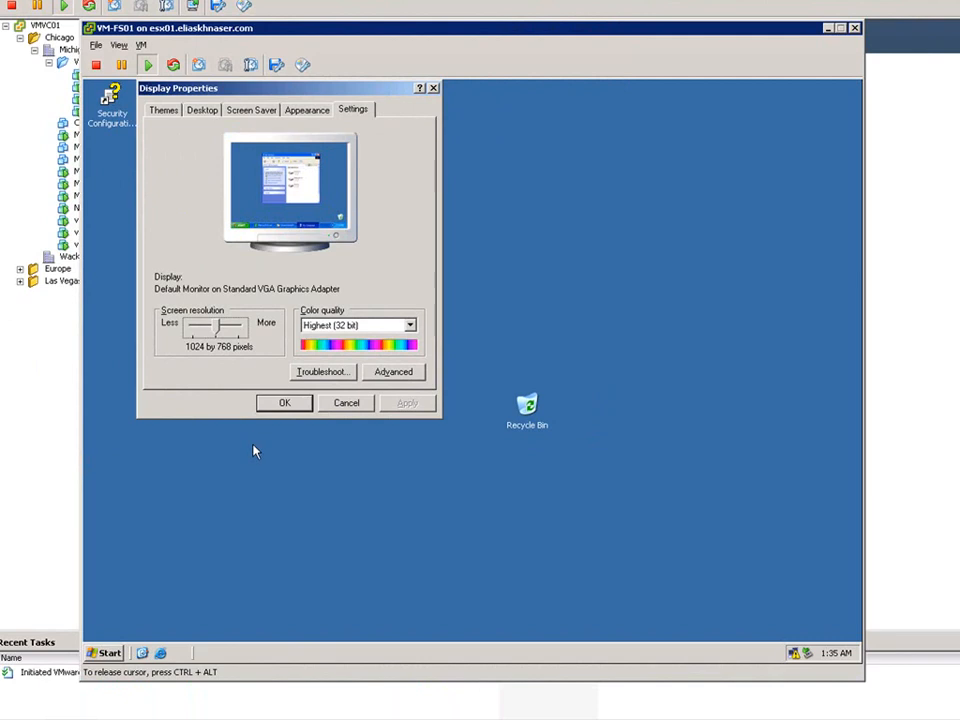
{"action": "left_click", "coordinate": [283, 405]}
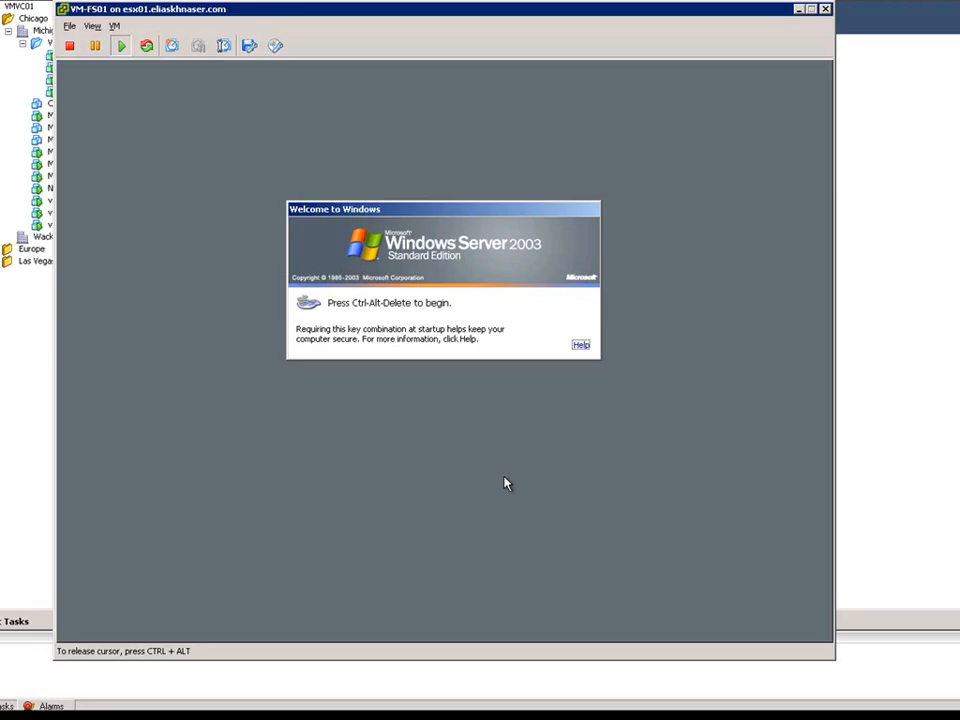
Send Ctrl+Alt+Del to log back on to the guest and open VMware Tools Properties from the system tray.
{"action": "key", "text": "ctrl+alt+Insert"}
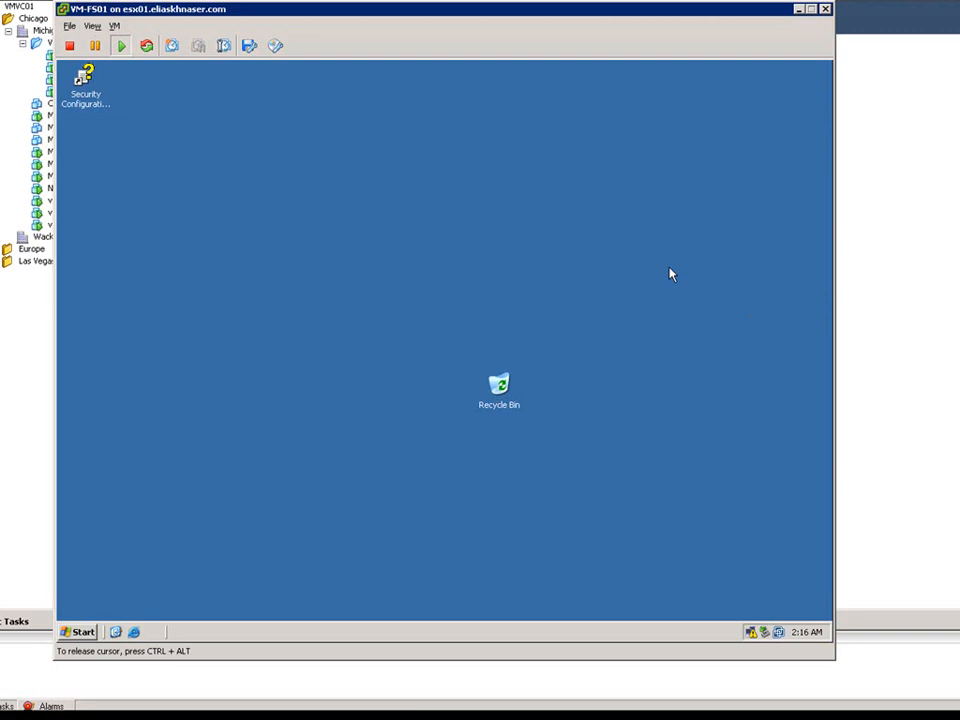
{"action": "double_click", "coordinate": [779, 634]}
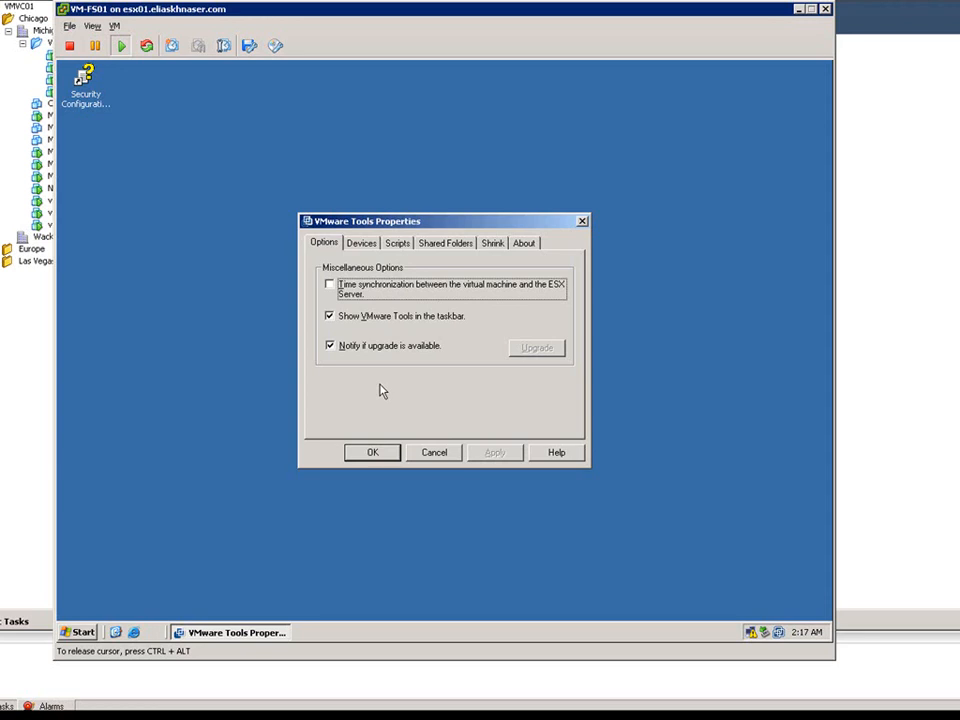
Review each VMware Tools Properties tab from Devices through About, close the dialog and close the VM-FS01 console.
{"action": "left_click", "coordinate": [362, 247]}
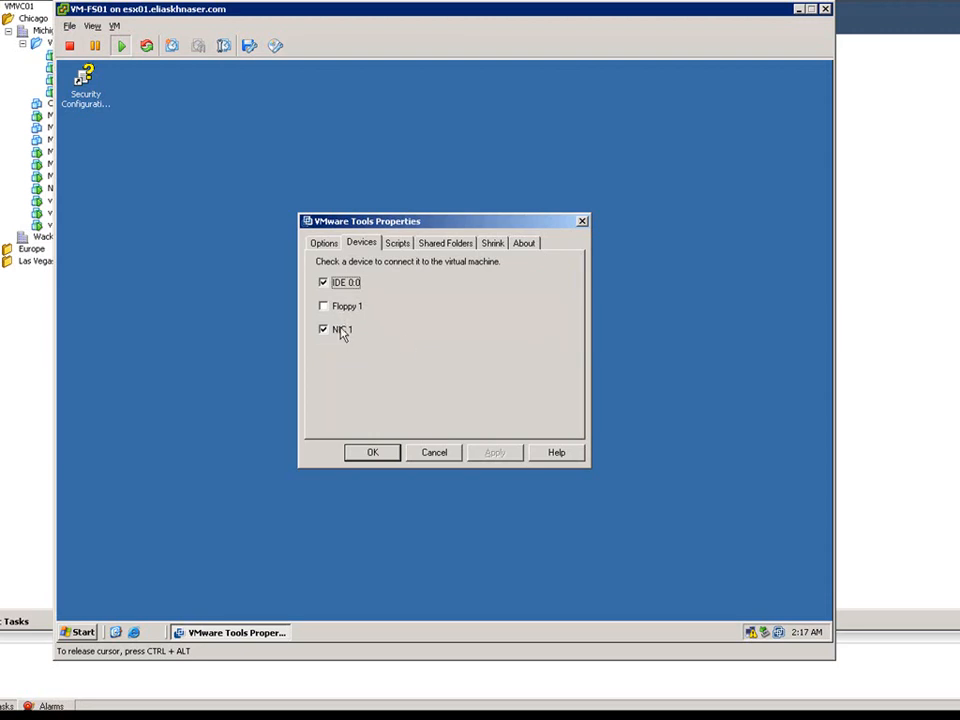
{"action": "left_click", "coordinate": [397, 243]}
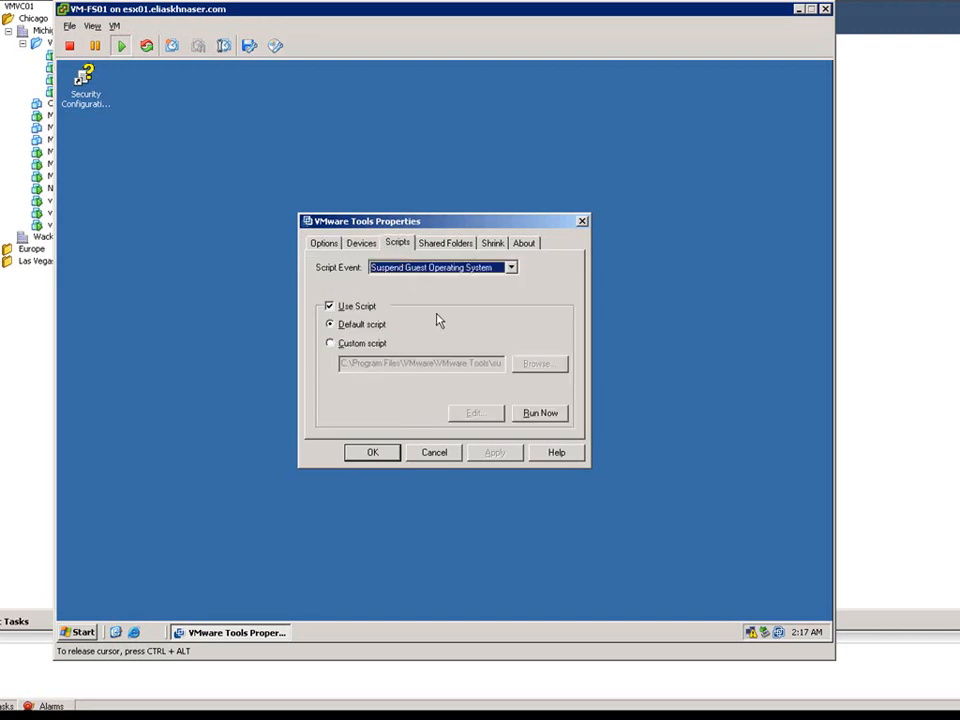
{"action": "left_click", "coordinate": [437, 245]}
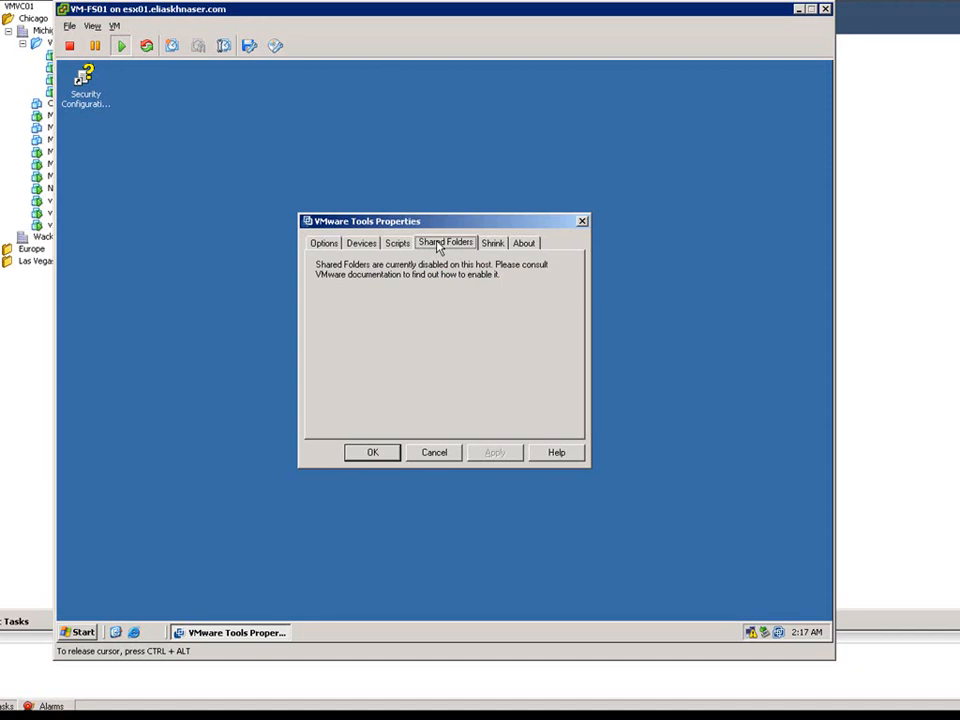
{"action": "left_click", "coordinate": [493, 243]}
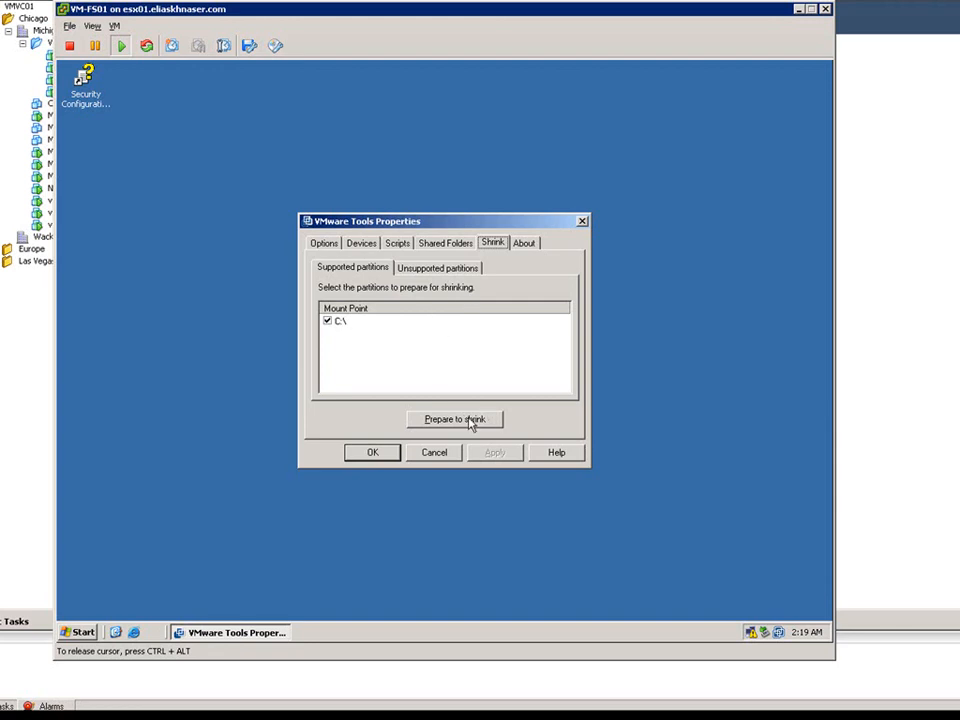
{"action": "left_click", "coordinate": [525, 245]}
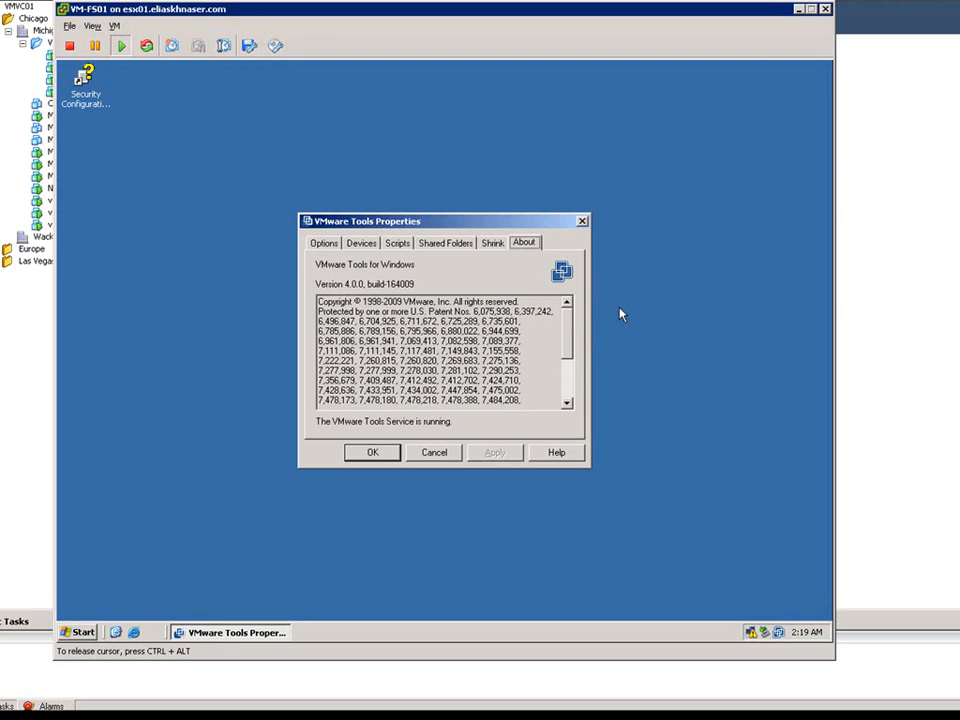
{"action": "left_click", "coordinate": [368, 453]}
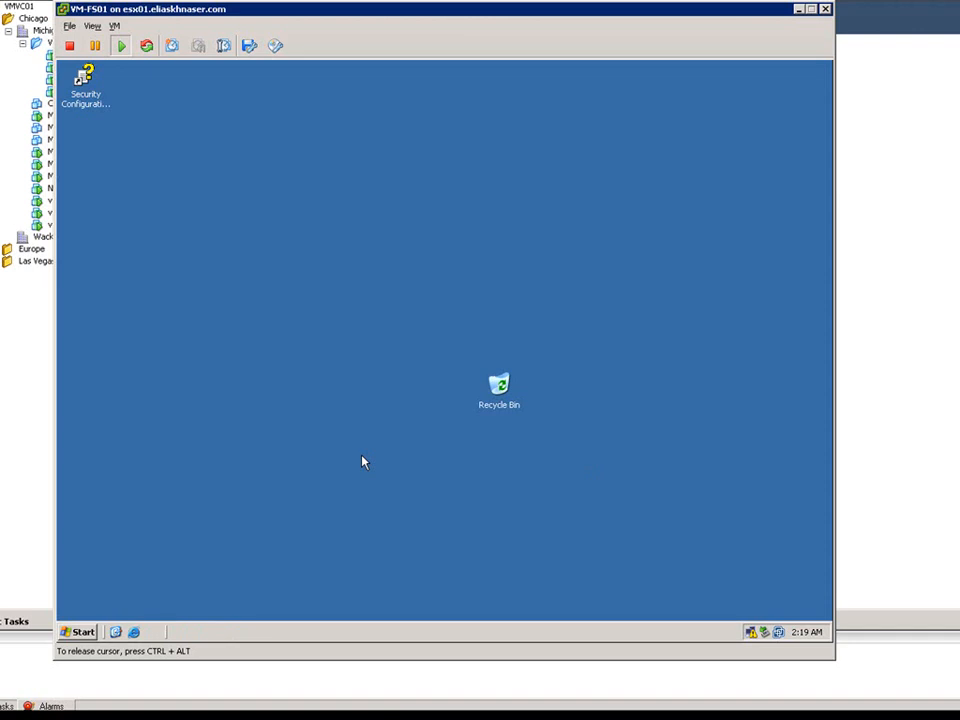
{"action": "left_click", "coordinate": [826, 10]}
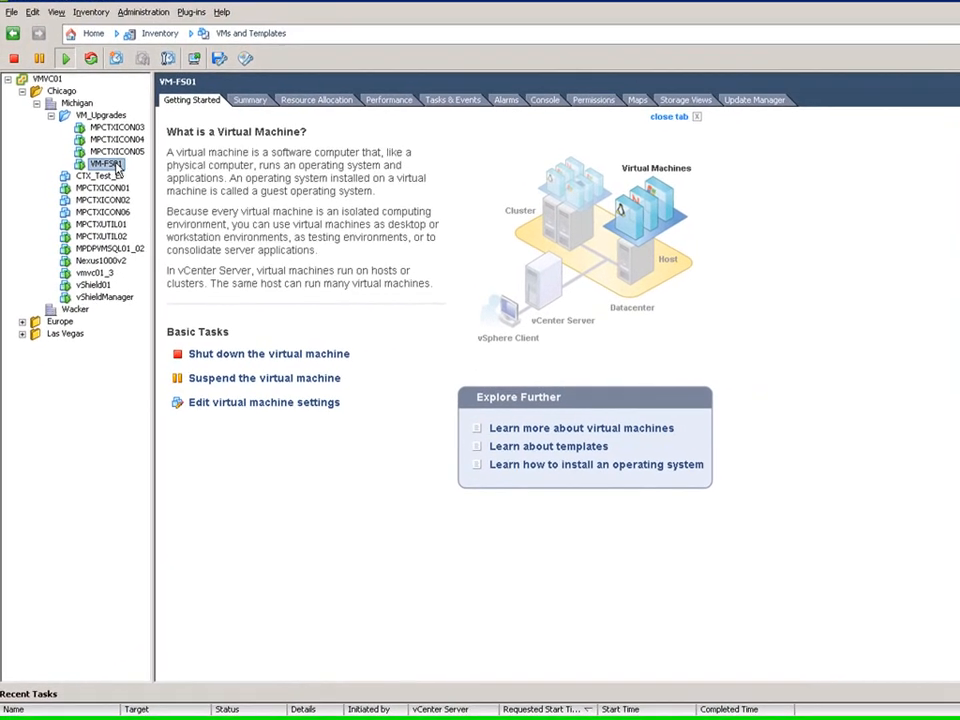
{"action": "right_click", "coordinate": [118, 177]}
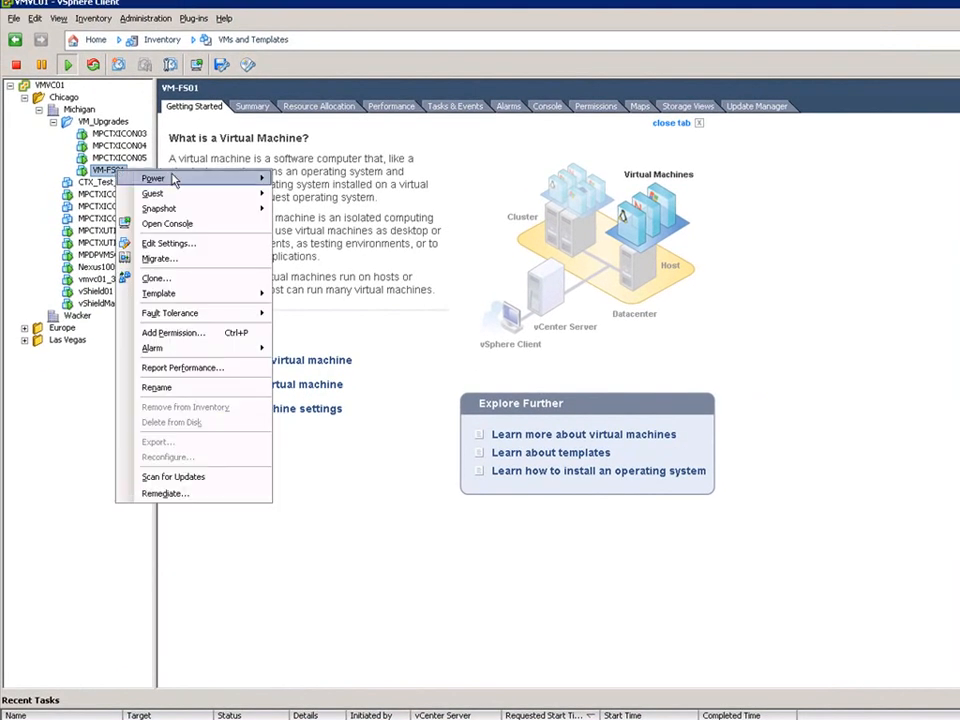
{"action": "mouse_move", "coordinate": [174, 179]}
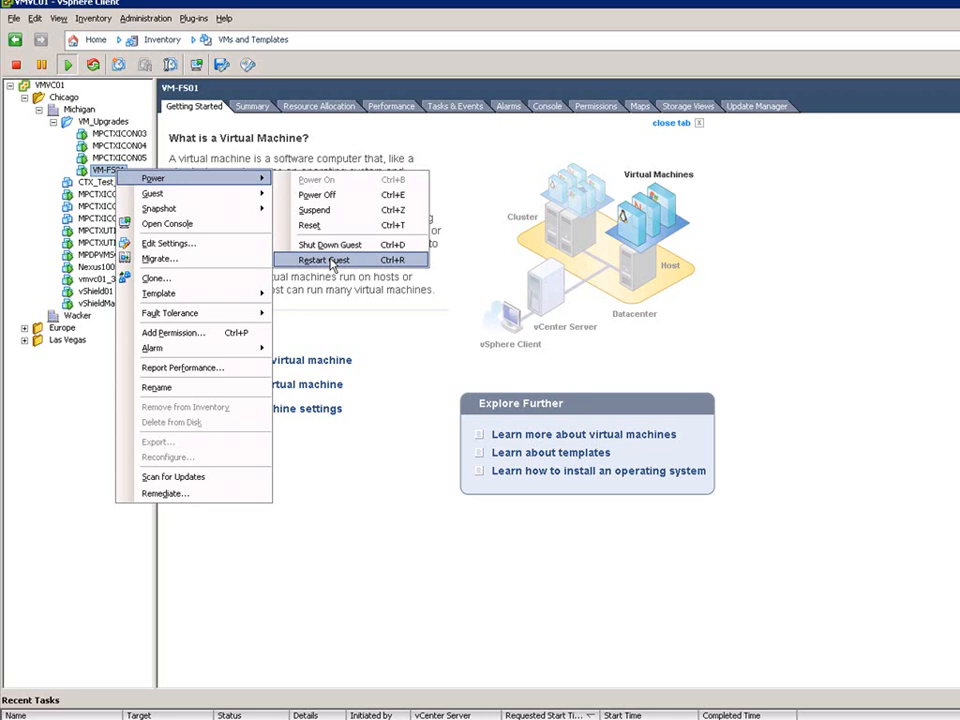
{"action": "left_click", "coordinate": [932, 340]}
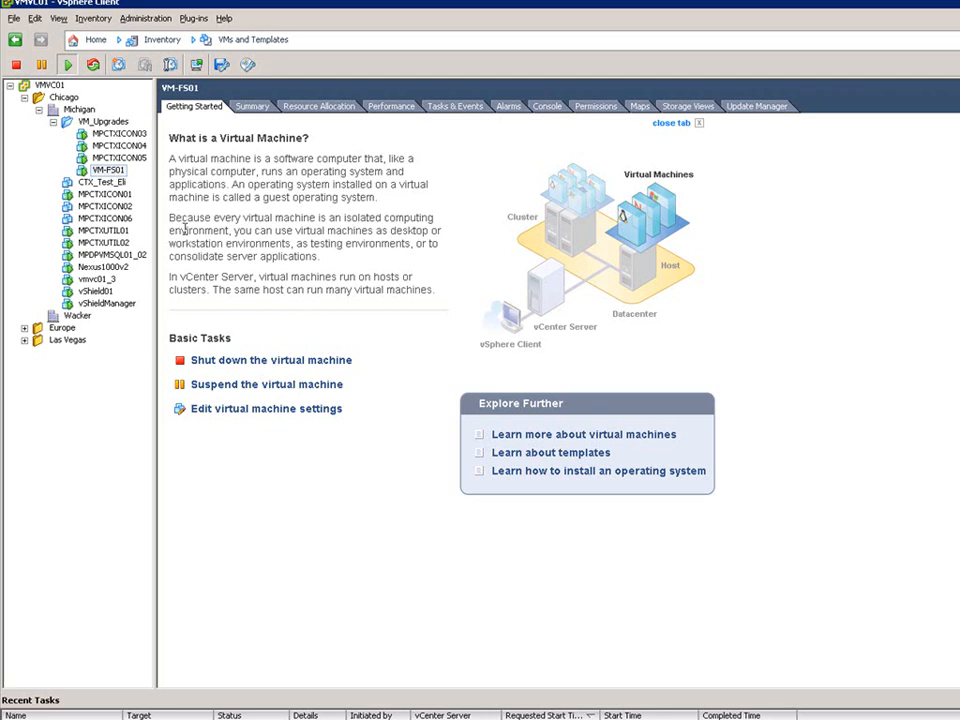
Shut down the guest operating system of VM-FS01 and confirm the shutdown.
{"action": "right_click", "coordinate": [118, 172]}
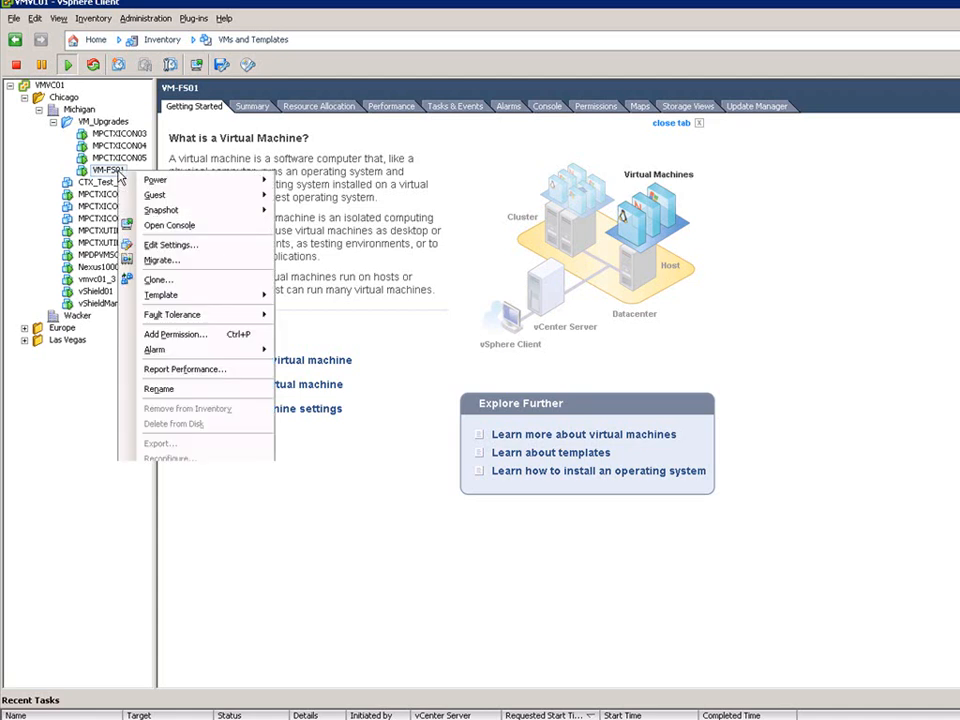
{"action": "mouse_move", "coordinate": [154, 180]}
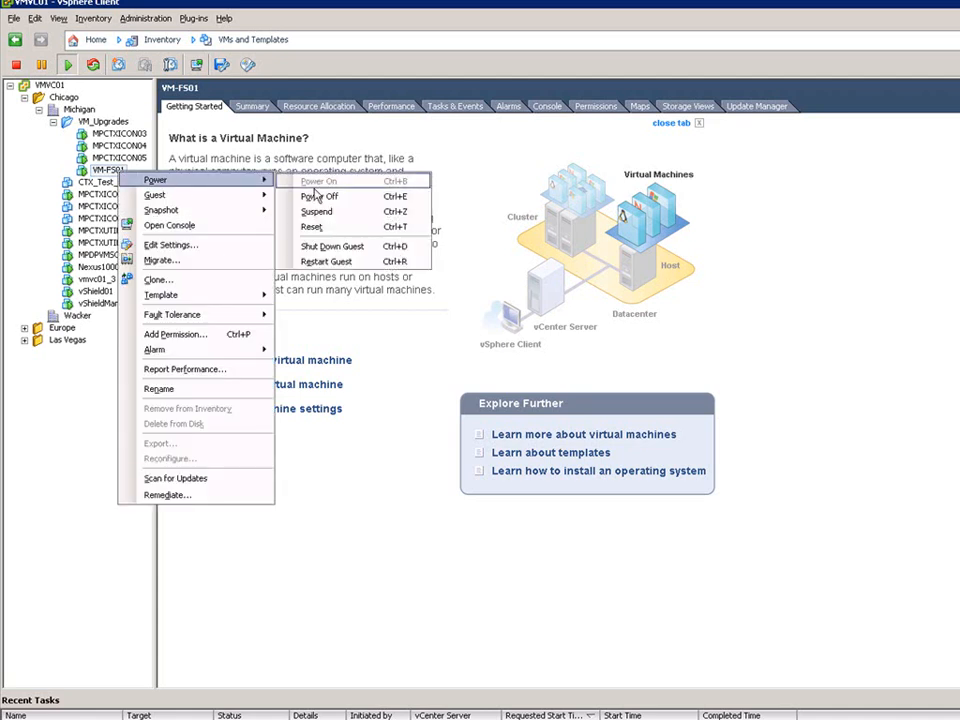
{"action": "left_click", "coordinate": [360, 249]}
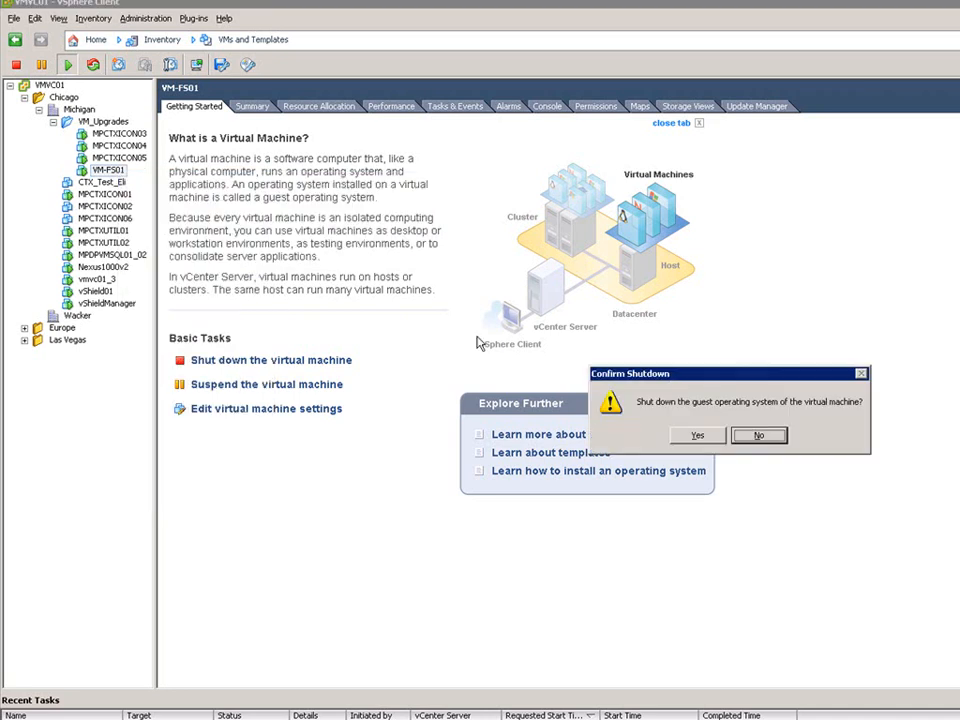
{"action": "left_click", "coordinate": [676, 432]}
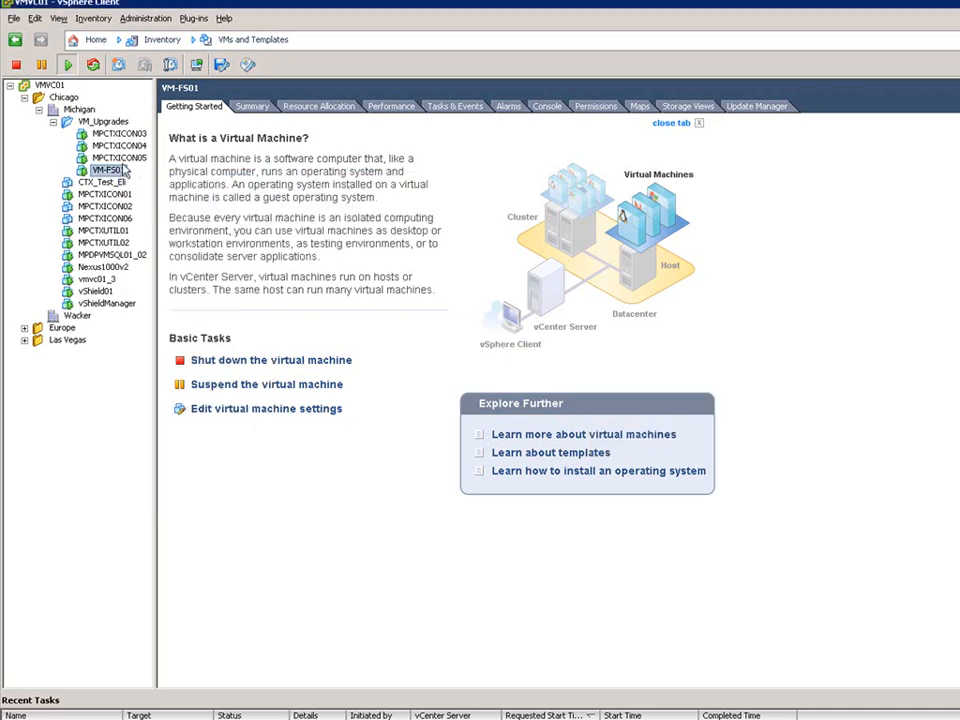
Open the VM-FS01 console to check it and close the console window.
{"action": "right_click", "coordinate": [117, 173]}
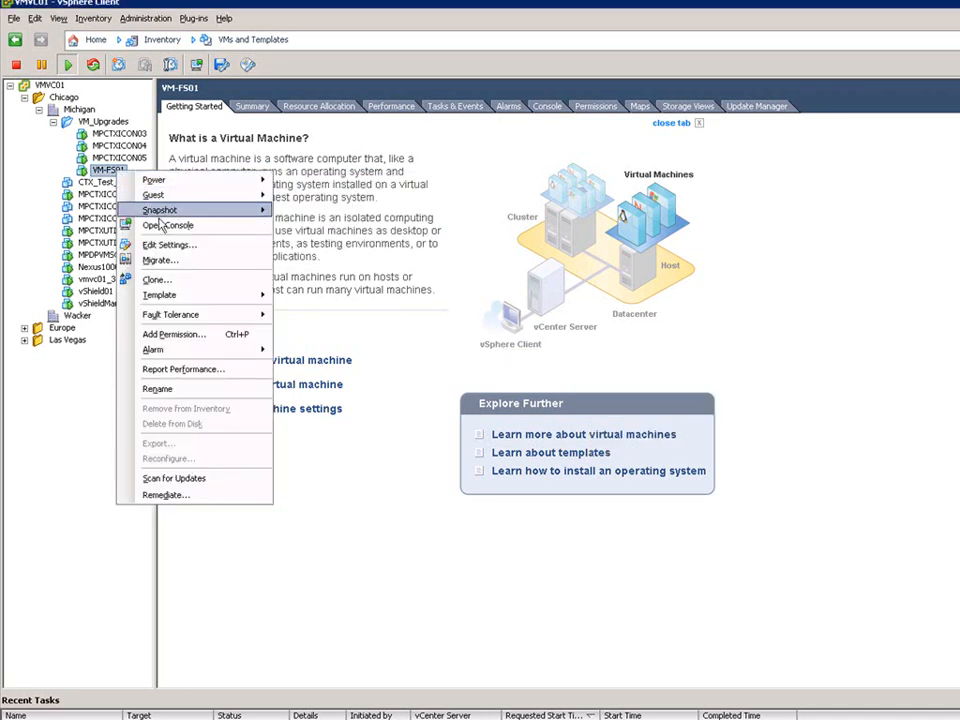
{"action": "left_click", "coordinate": [180, 224]}
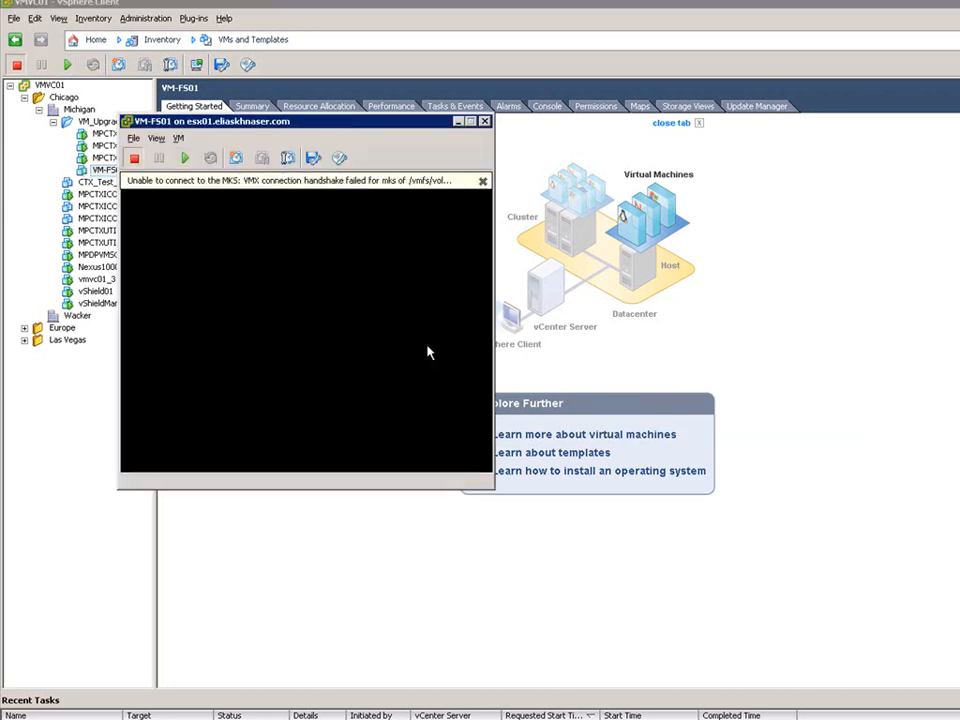
{"action": "left_click", "coordinate": [484, 121]}
Remove VM-FS01 from the vCenter inventory and confirm the removal.
{"action": "right_click", "coordinate": [120, 170]}
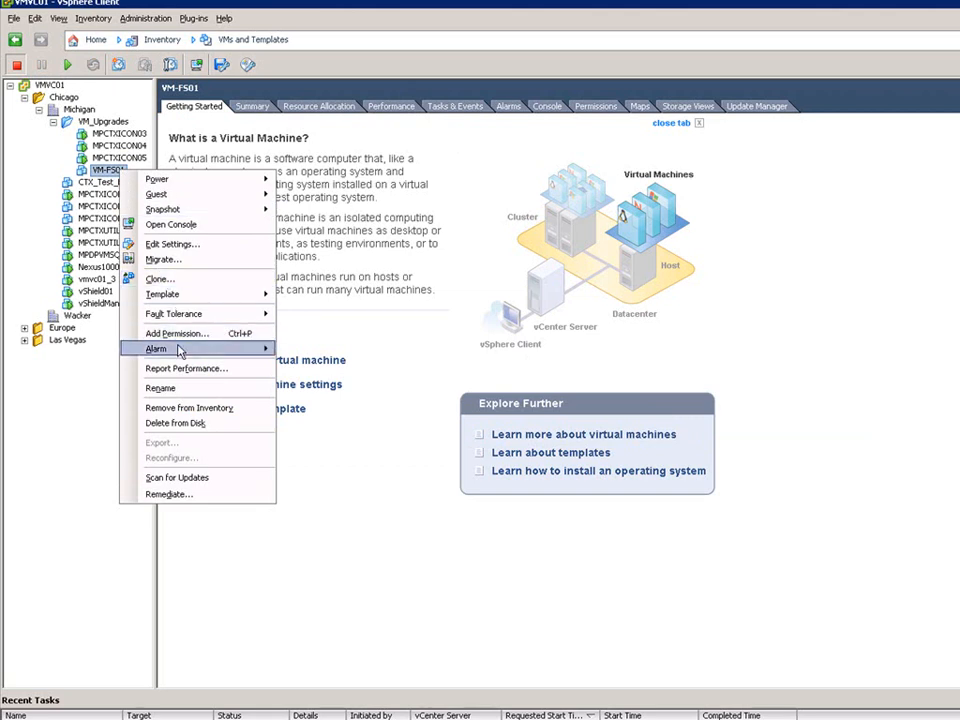
{"action": "mouse_move", "coordinate": [184, 357]}
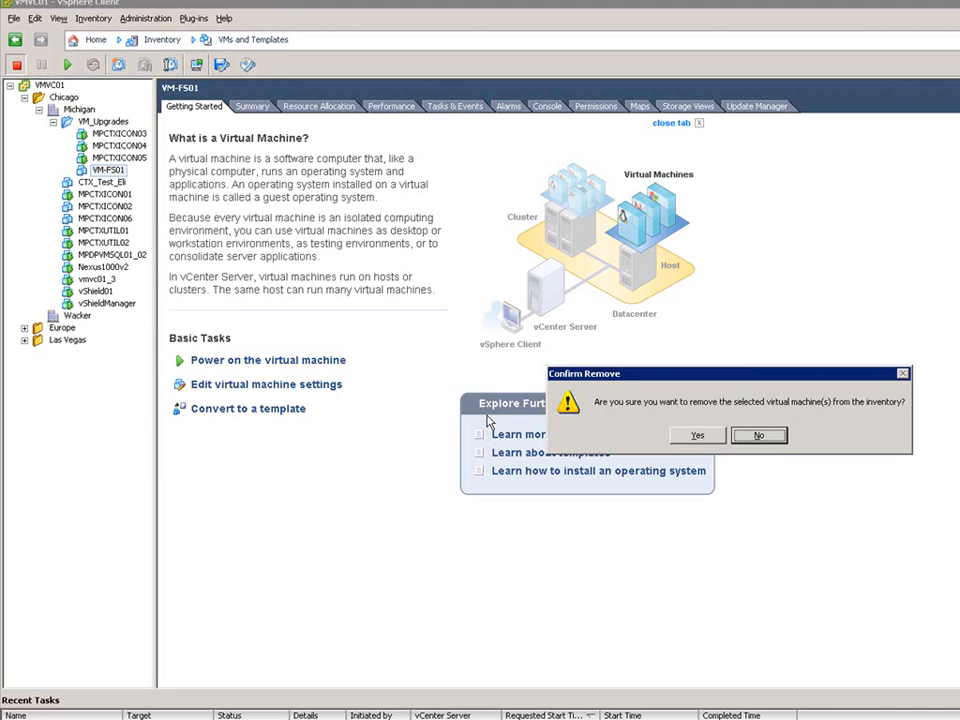
{"action": "left_click", "coordinate": [697, 435]}
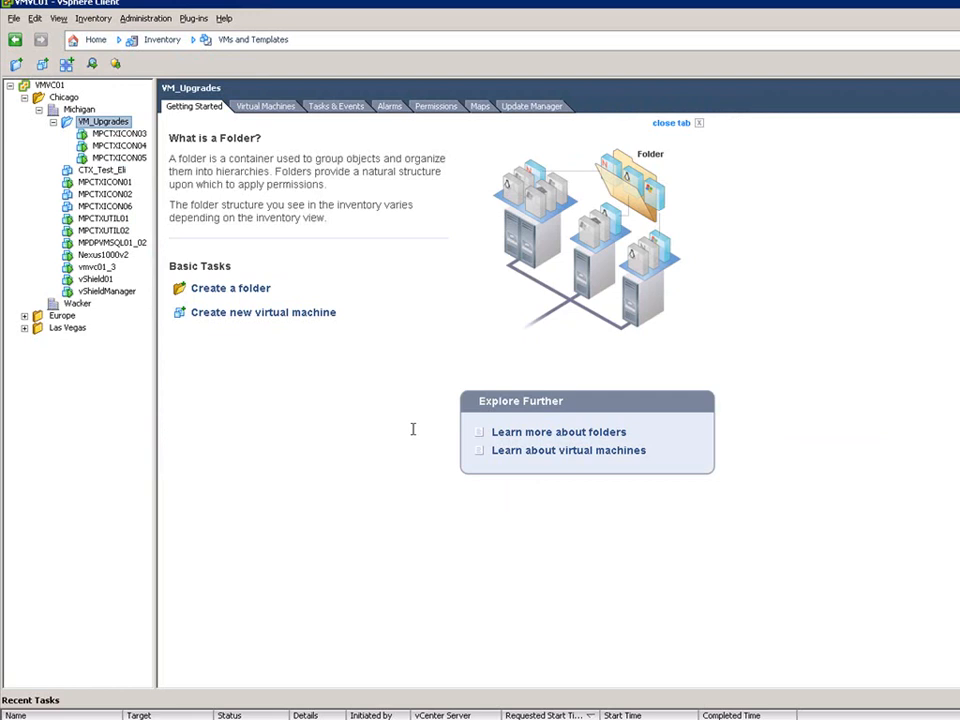
Switch to the Datastores view and inspect the virtual machines and contents of the mpctxesx01 datastores.
{"action": "left_click", "coordinate": [96, 42]}
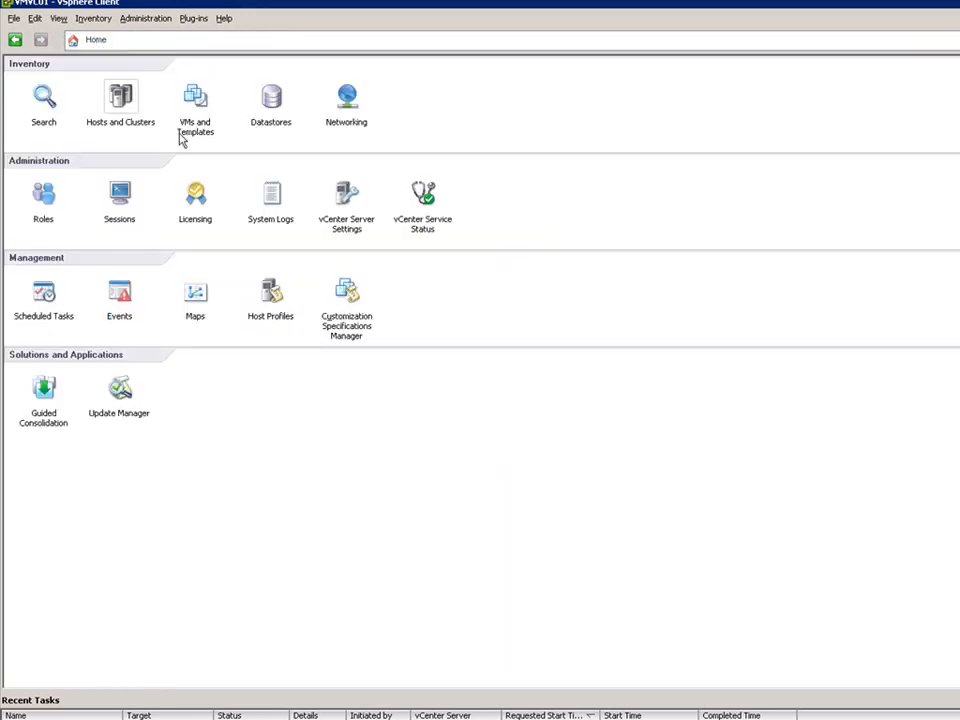
{"action": "left_click", "coordinate": [280, 127]}
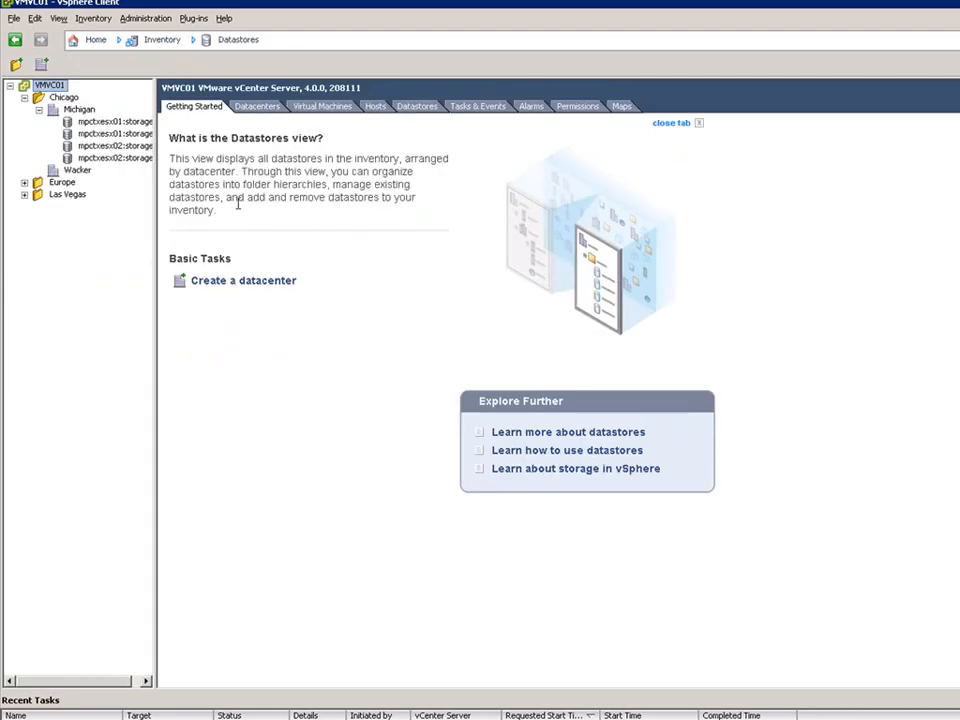
{"action": "left_click", "coordinate": [120, 134]}
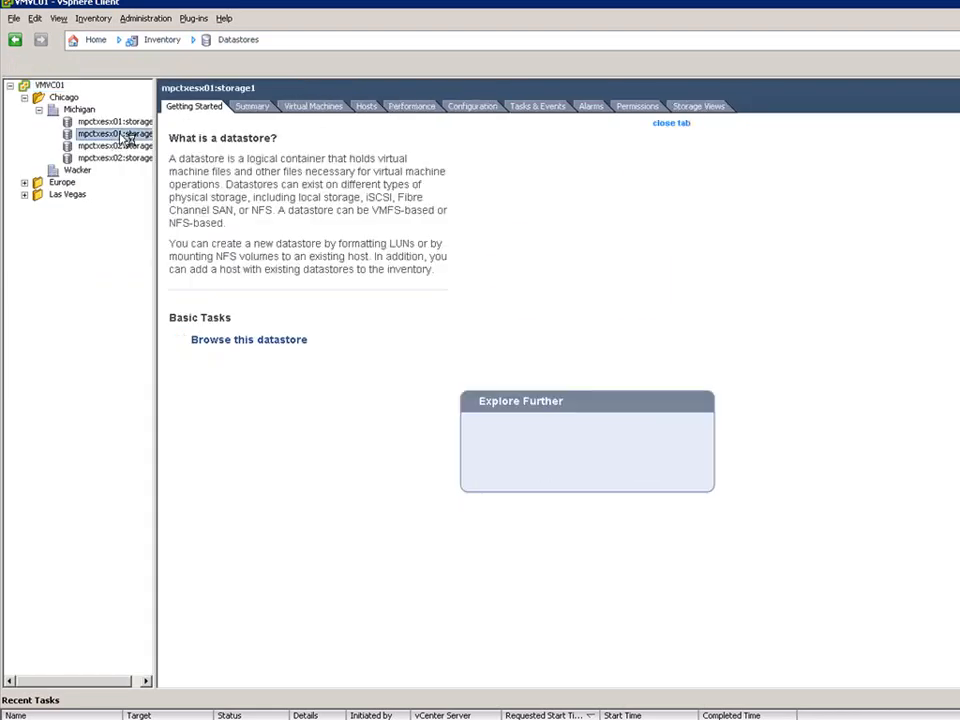
{"action": "left_click", "coordinate": [298, 108]}
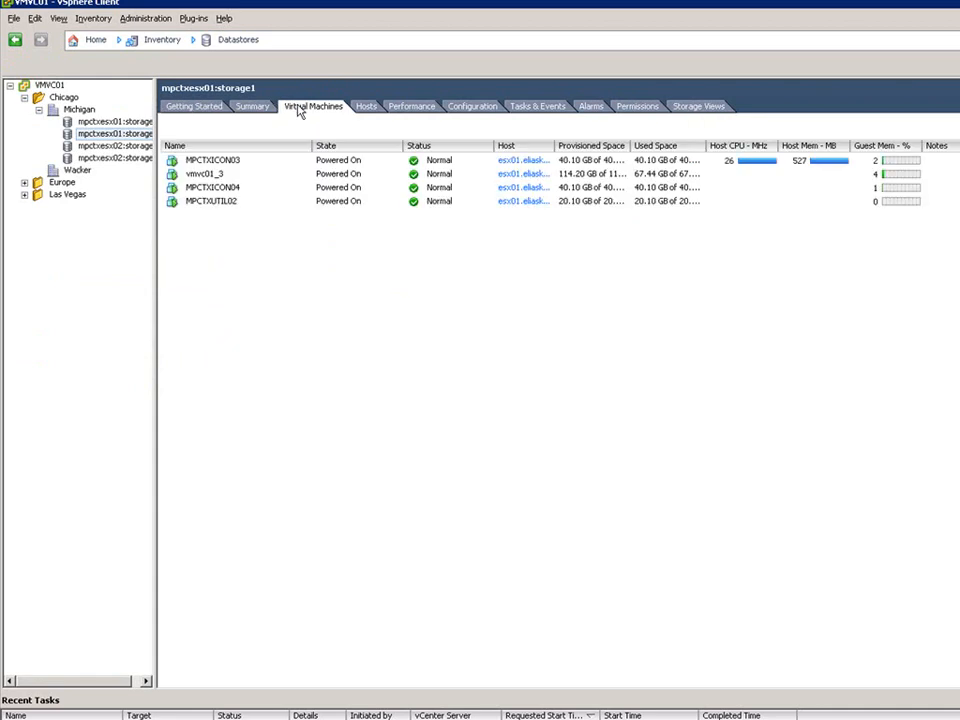
{"action": "left_click", "coordinate": [115, 122]}
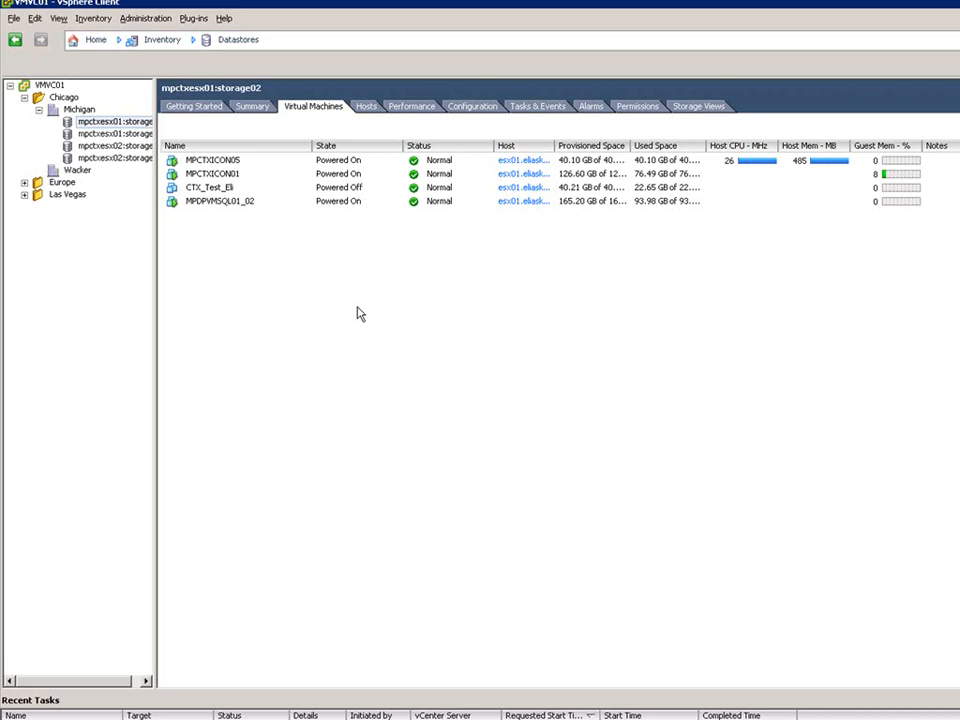
{"action": "right_click", "coordinate": [119, 123]}
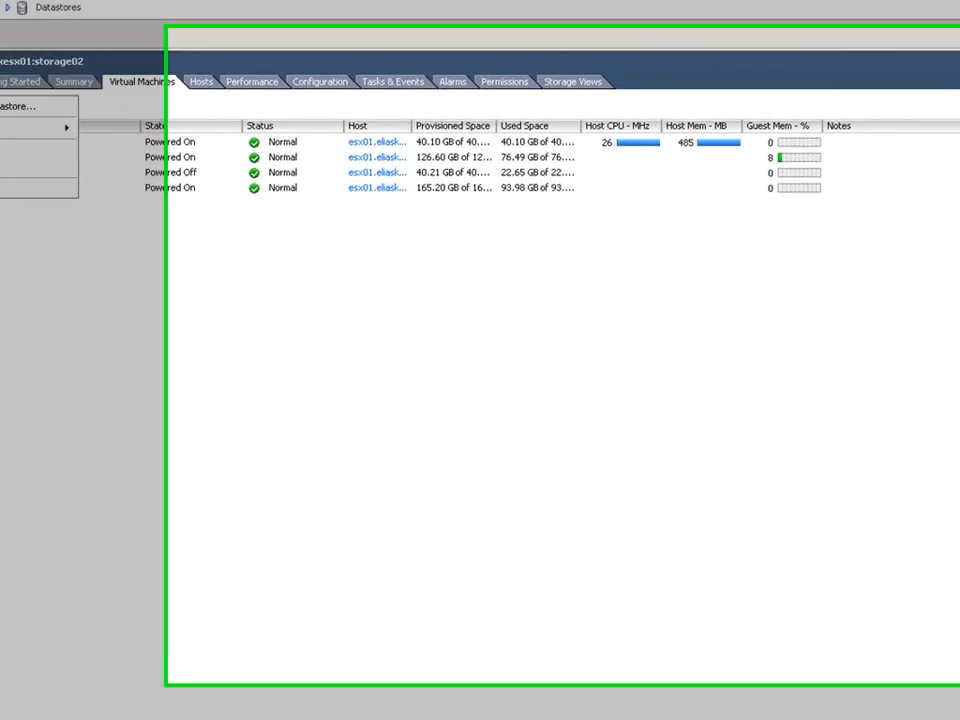
{"action": "left_click", "coordinate": [160, 129]}
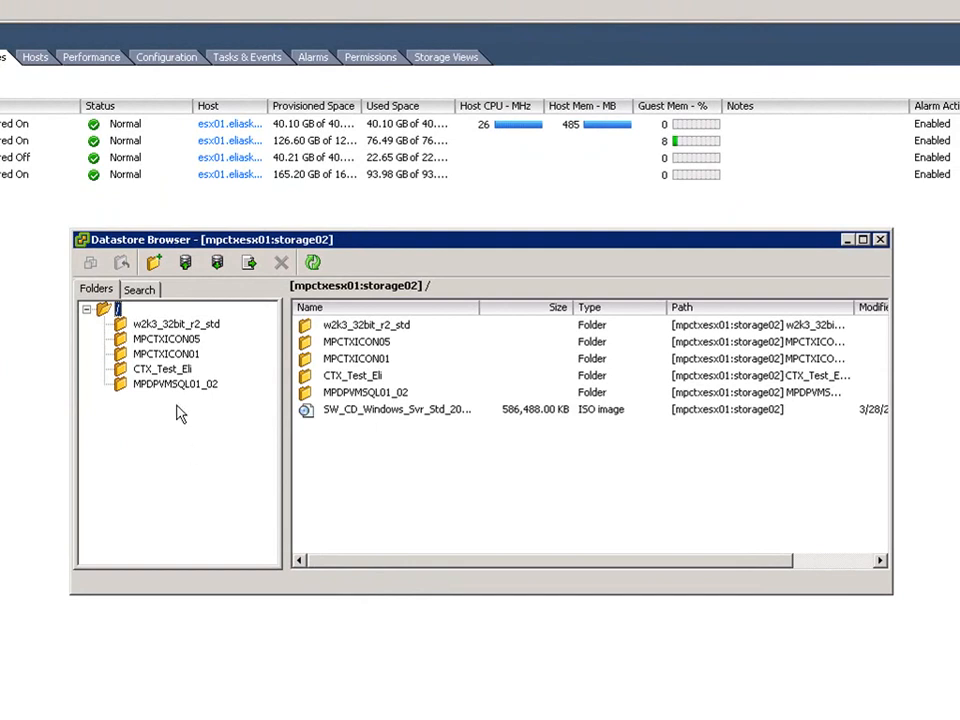
{"action": "left_click", "coordinate": [880, 239]}
Browse the mpctxesx01:storage1 datastore's VM-FS01 folder and add VM-FS01.vmx to the inventory.
{"action": "right_click", "coordinate": [148, 158]}
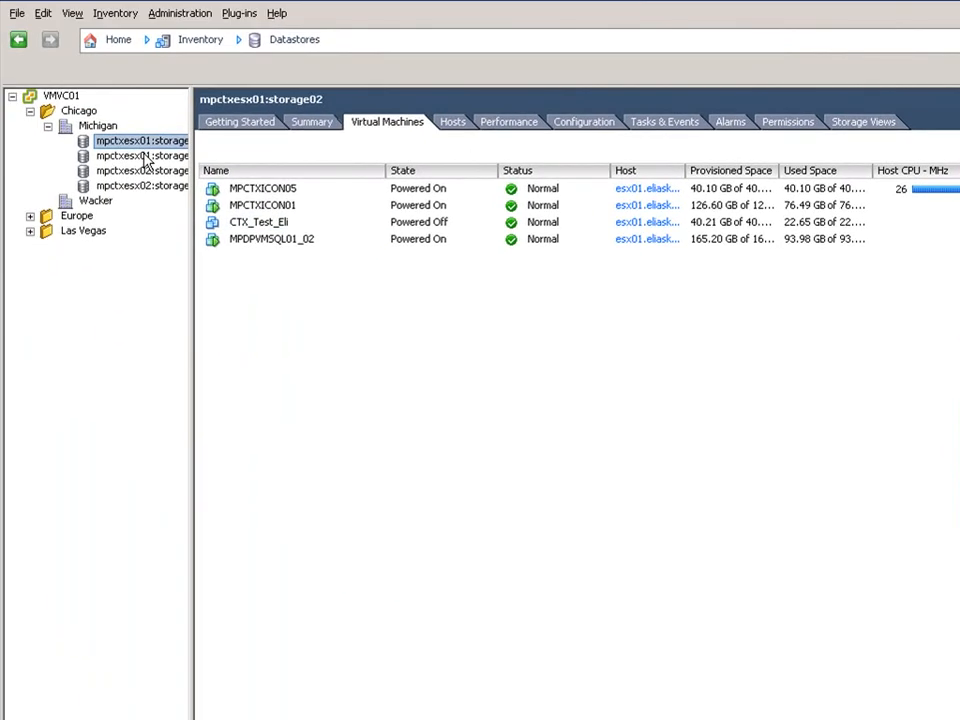
{"action": "left_click", "coordinate": [198, 166]}
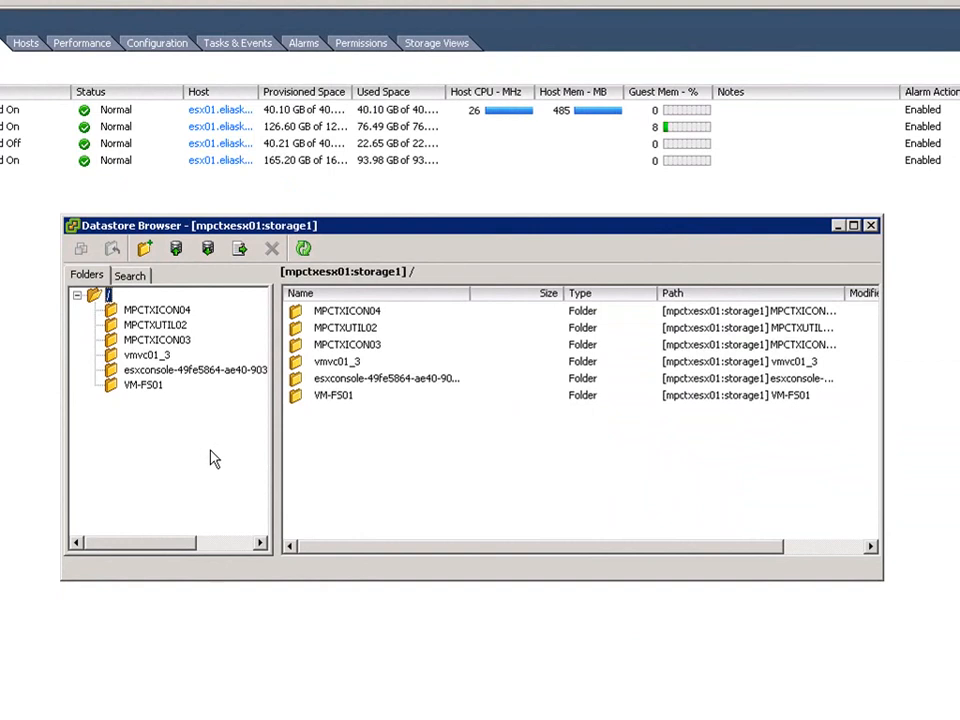
{"action": "left_click", "coordinate": [152, 388]}
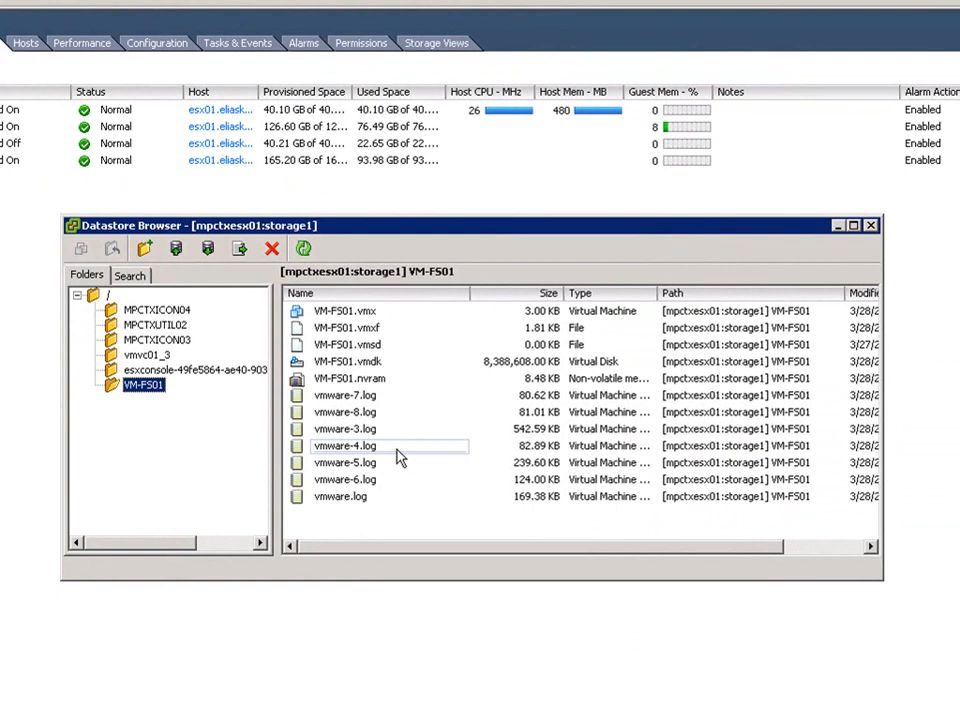
{"action": "left_click", "coordinate": [365, 312]}
{"action": "right_click", "coordinate": [366, 313]}
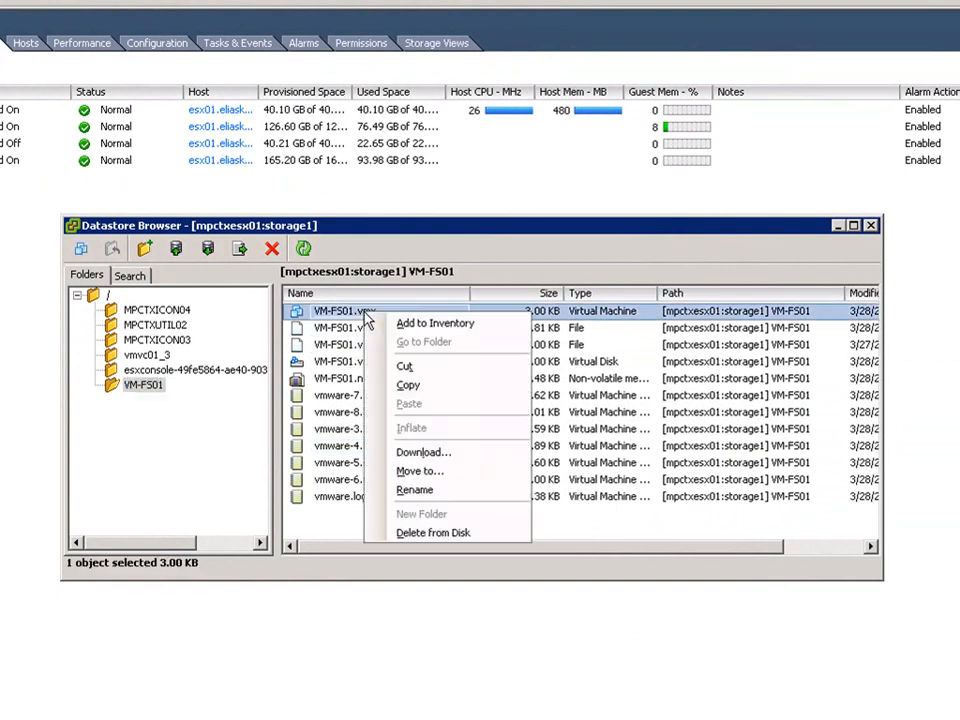
{"action": "left_click", "coordinate": [428, 324]}
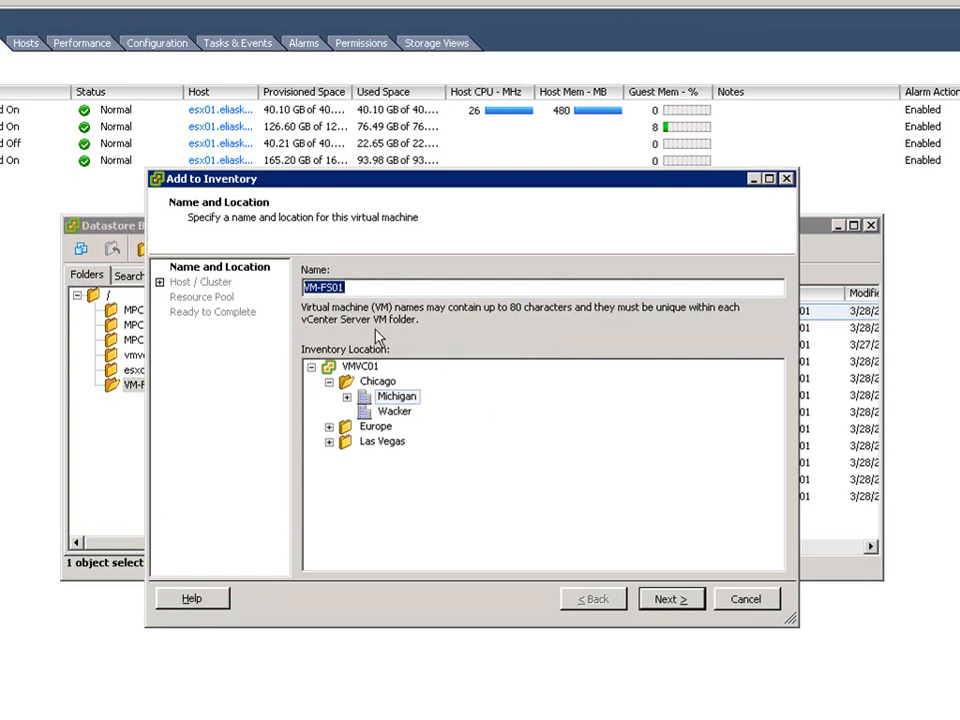
Register VM-FS01 in the Michigan datacenter on host esx01.eliaskhnaser.com and finish the Add to Inventory wizard.
{"action": "left_click", "coordinate": [408, 398]}
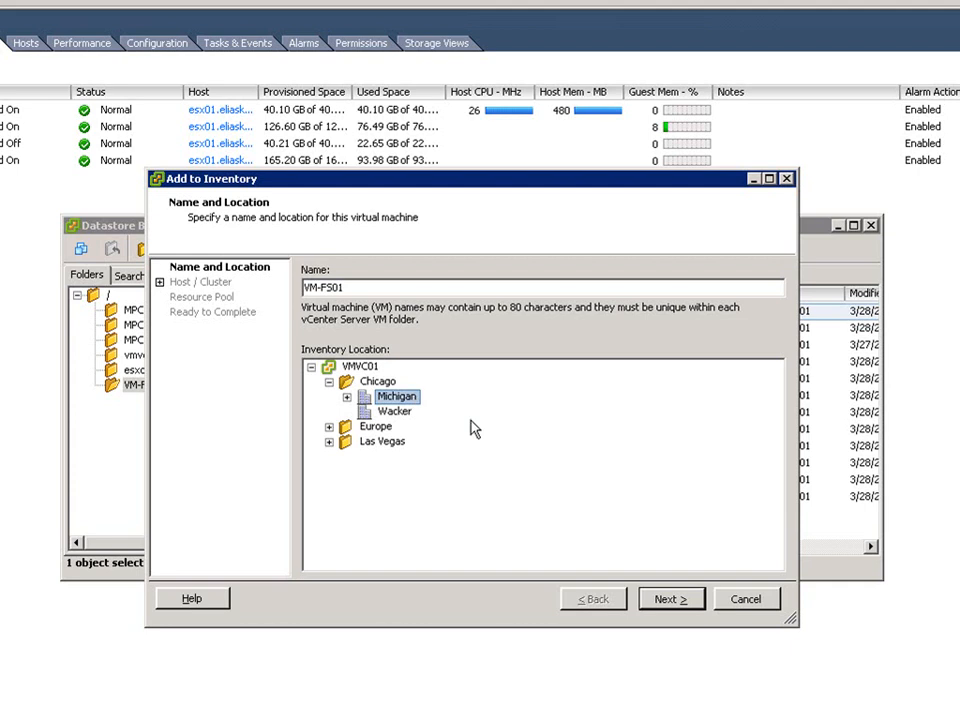
{"action": "left_click", "coordinate": [670, 598]}
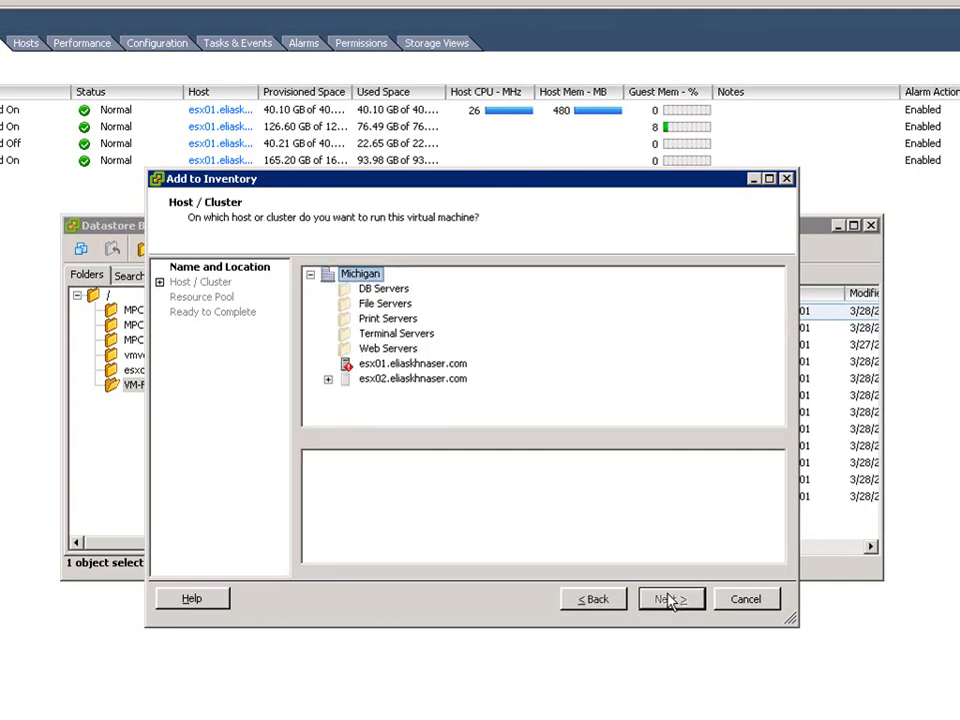
{"action": "left_click", "coordinate": [442, 364]}
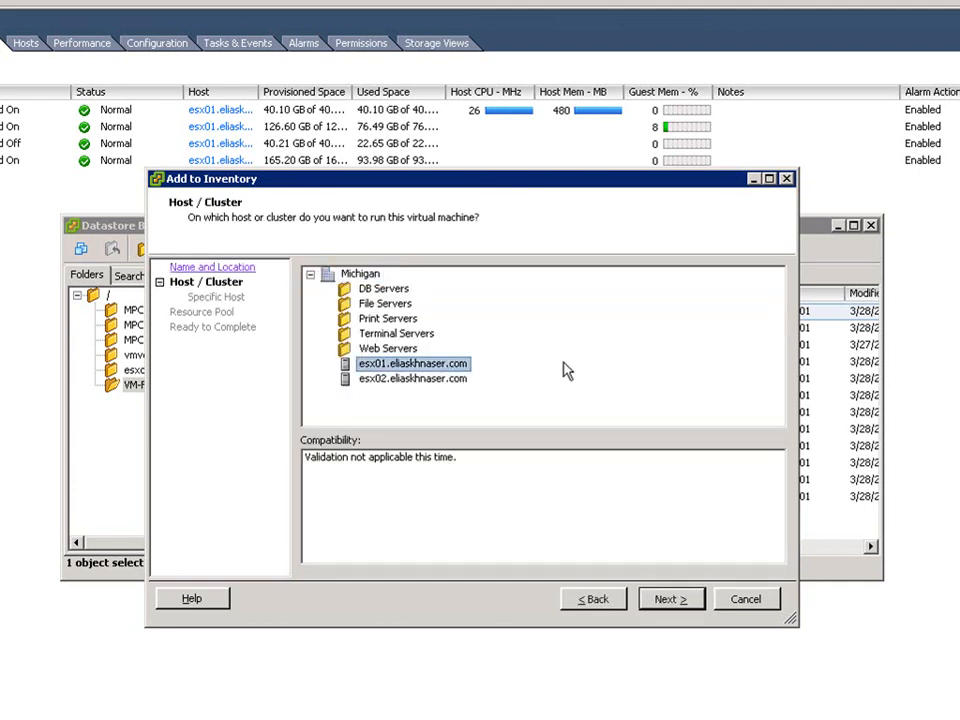
{"action": "left_click", "coordinate": [670, 598]}
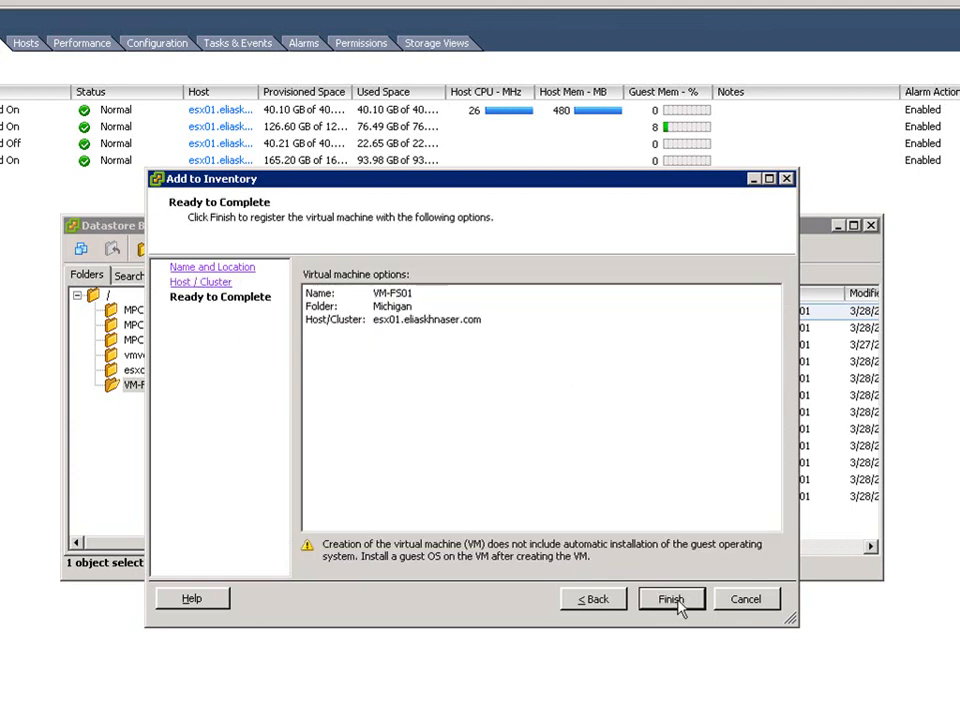
{"action": "left_click", "coordinate": [674, 602]}
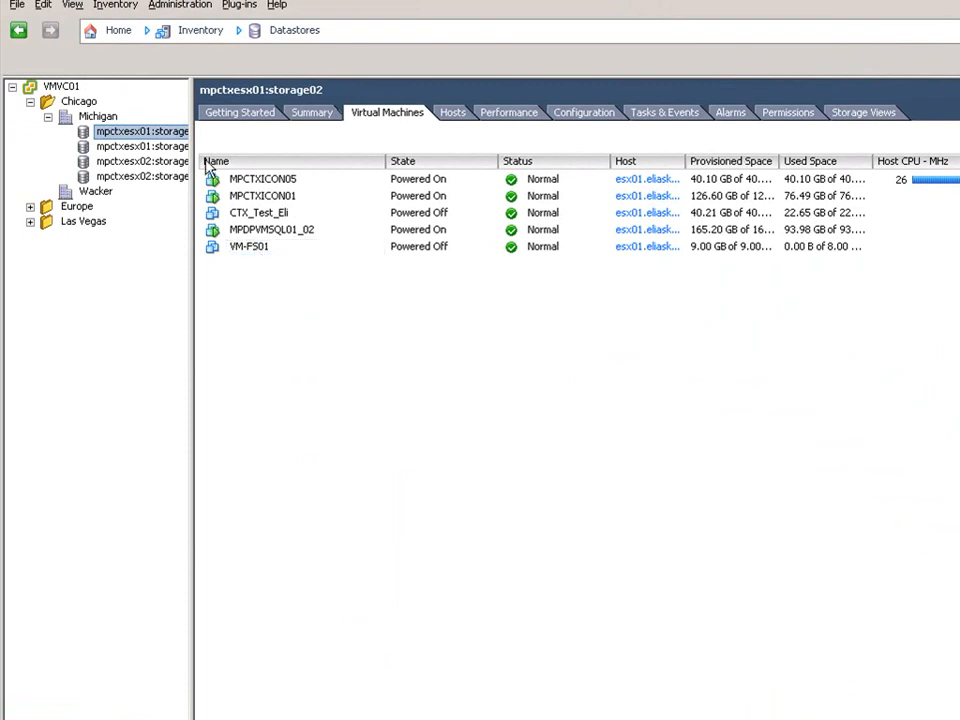
Switch through the Hosts and Clusters and VMs and Templates views and select VM-FS01.
{"action": "key", "text": "ctrl+shift+h"}
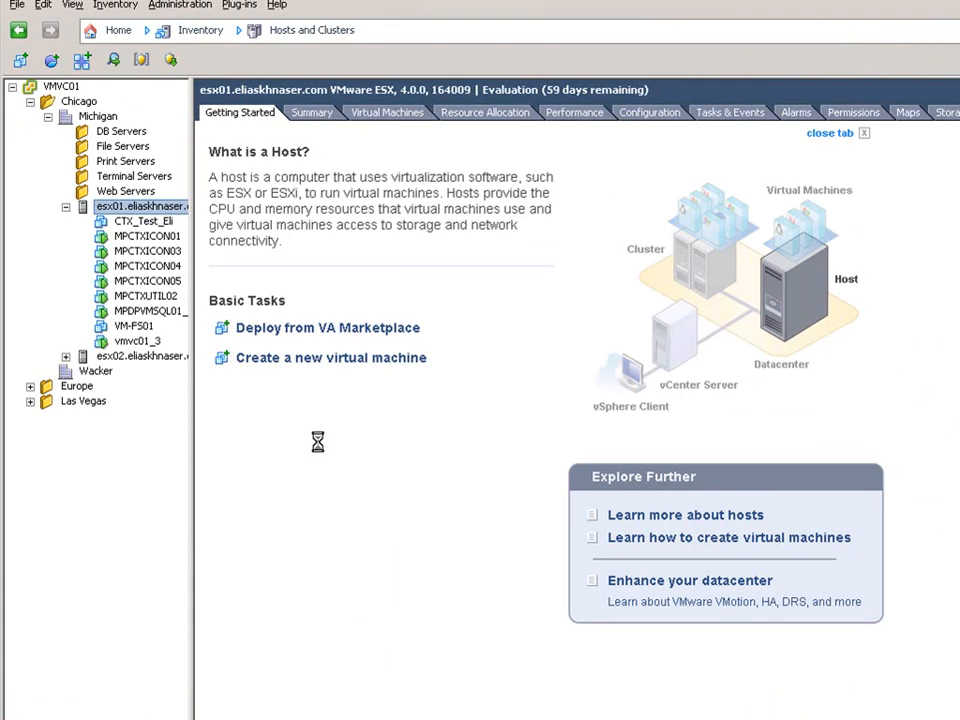
{"action": "key", "text": "ctrl+shift+v"}
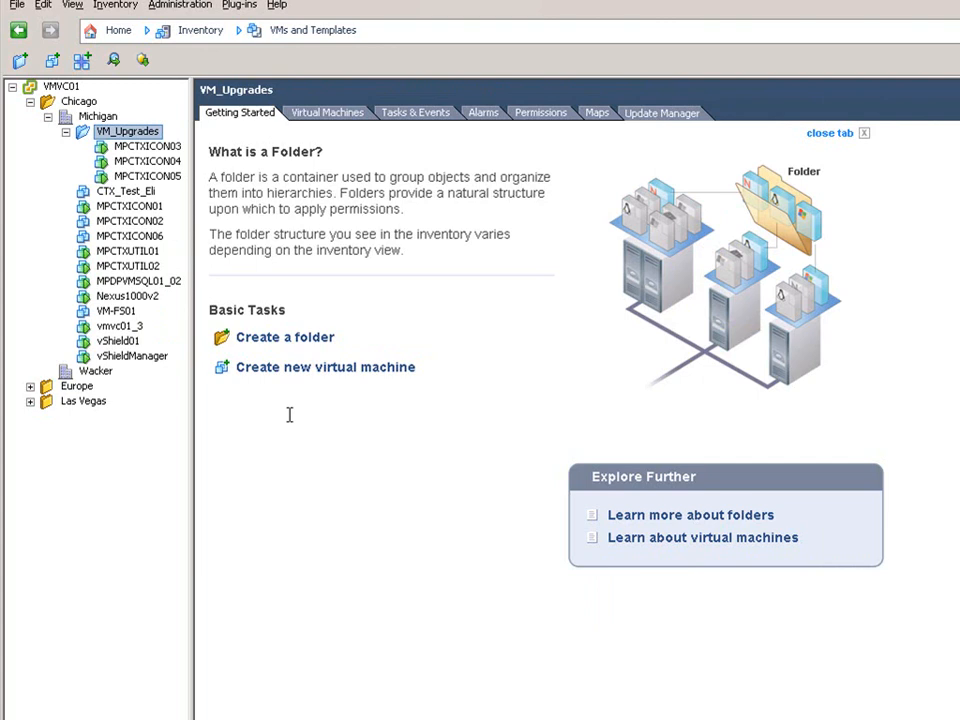
{"action": "left_click", "coordinate": [118, 312]}
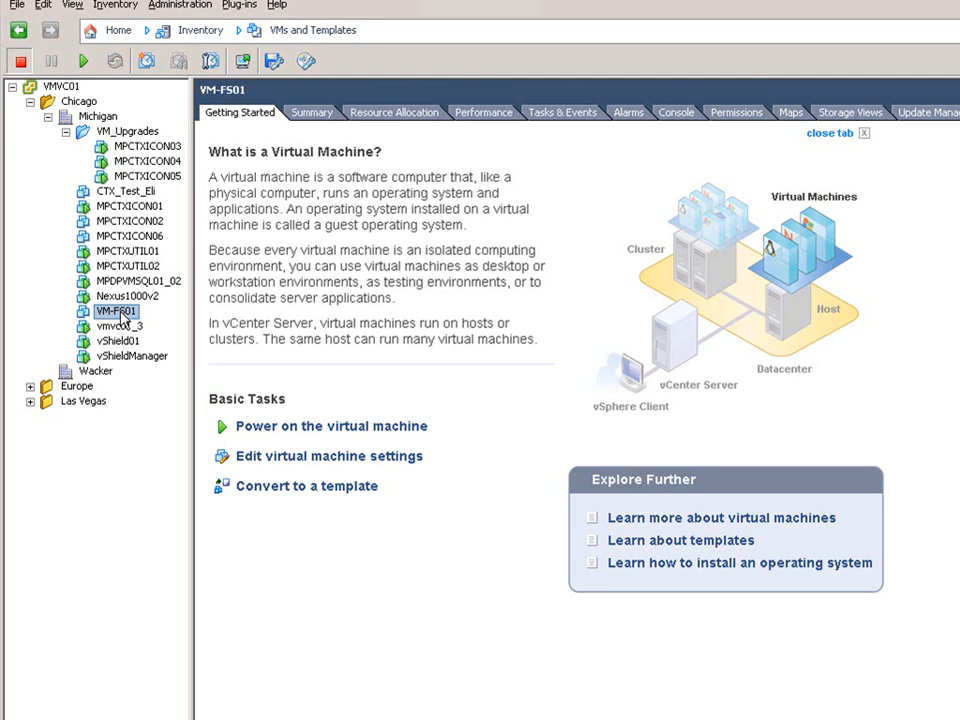
Browse the Virtual Appliance Marketplace in the Deploy OVF Template wizard and cancel it.
{"action": "left_click", "coordinate": [17, 6]}
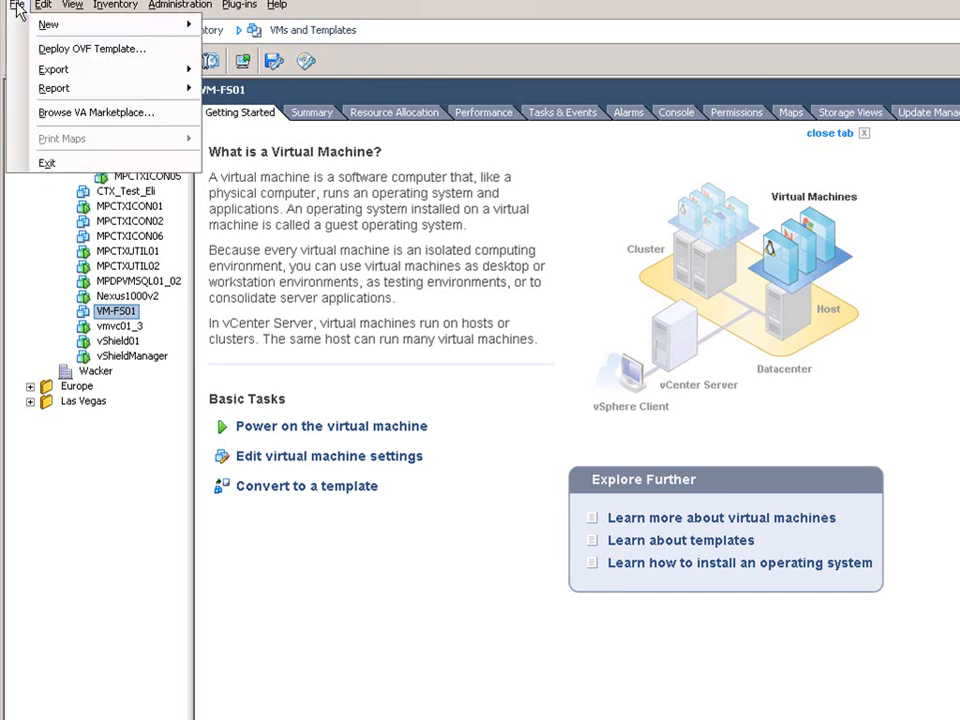
{"action": "left_click", "coordinate": [107, 114]}
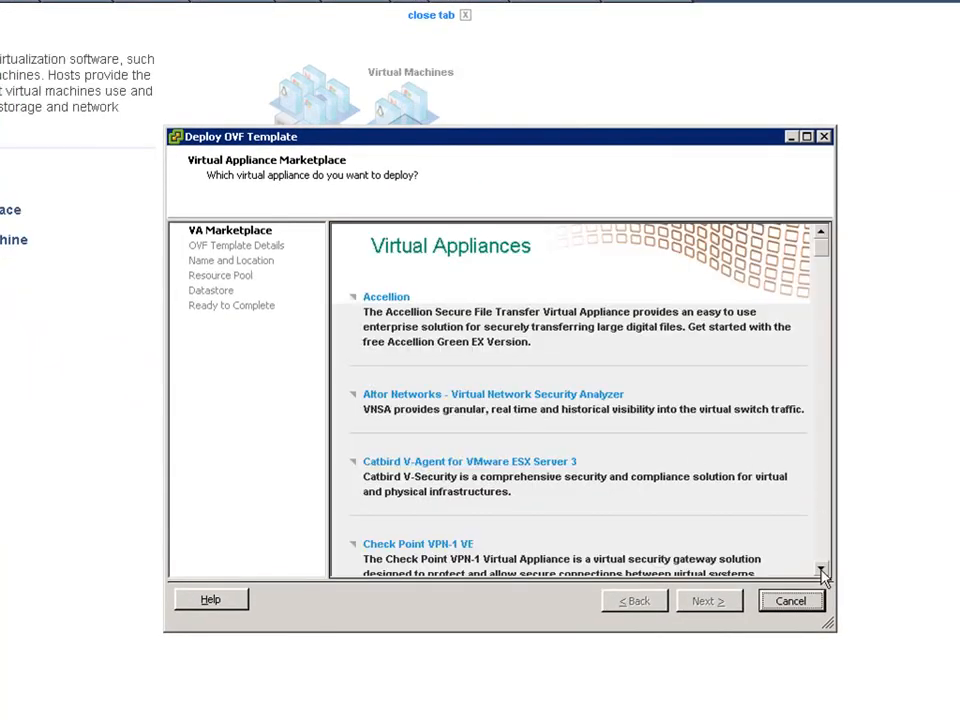
{"action": "left_click_drag", "start_coordinate": [821, 571], "coordinate": [821, 571]}
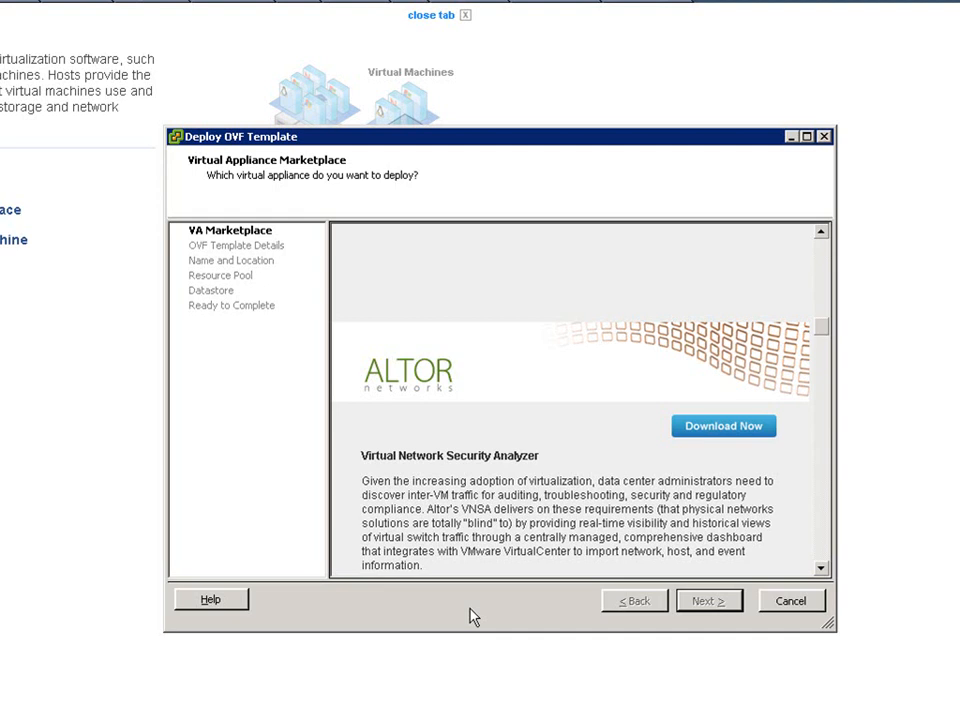
{"action": "left_click", "coordinate": [790, 603]}
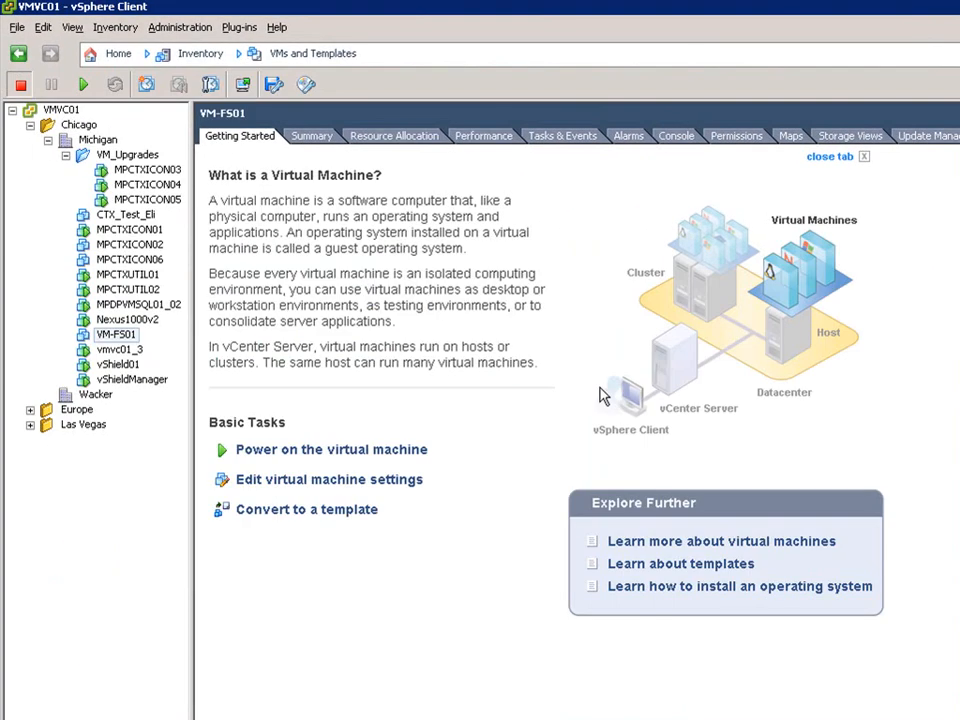
Open the Deploy OVF Template wizard to view its source options, then cancel it.
{"action": "left_click", "coordinate": [17, 28]}
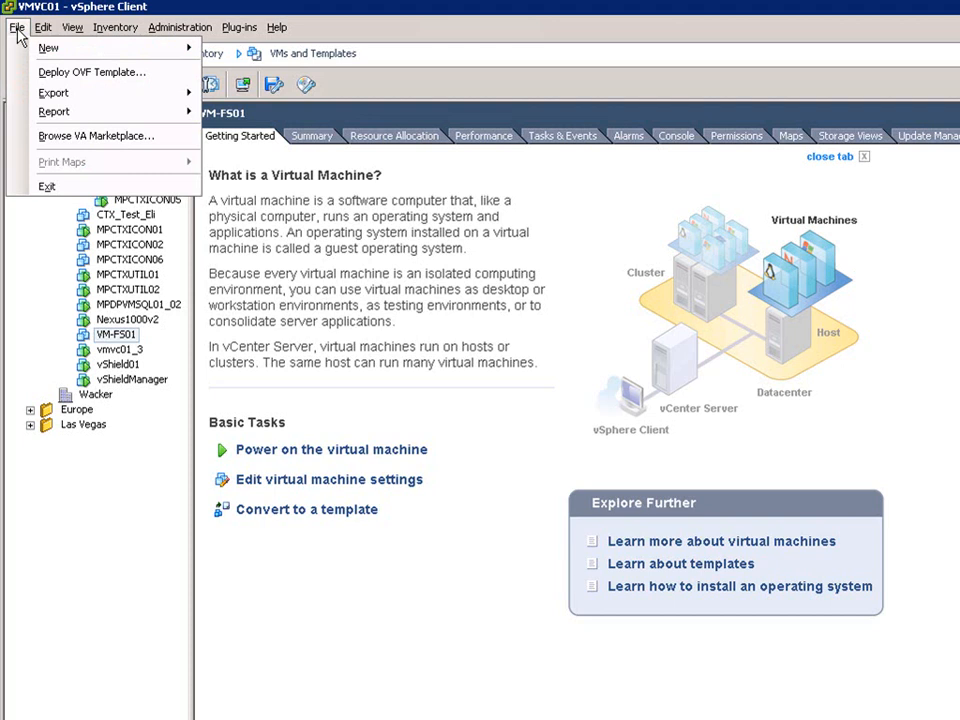
{"action": "left_click", "coordinate": [57, 82]}
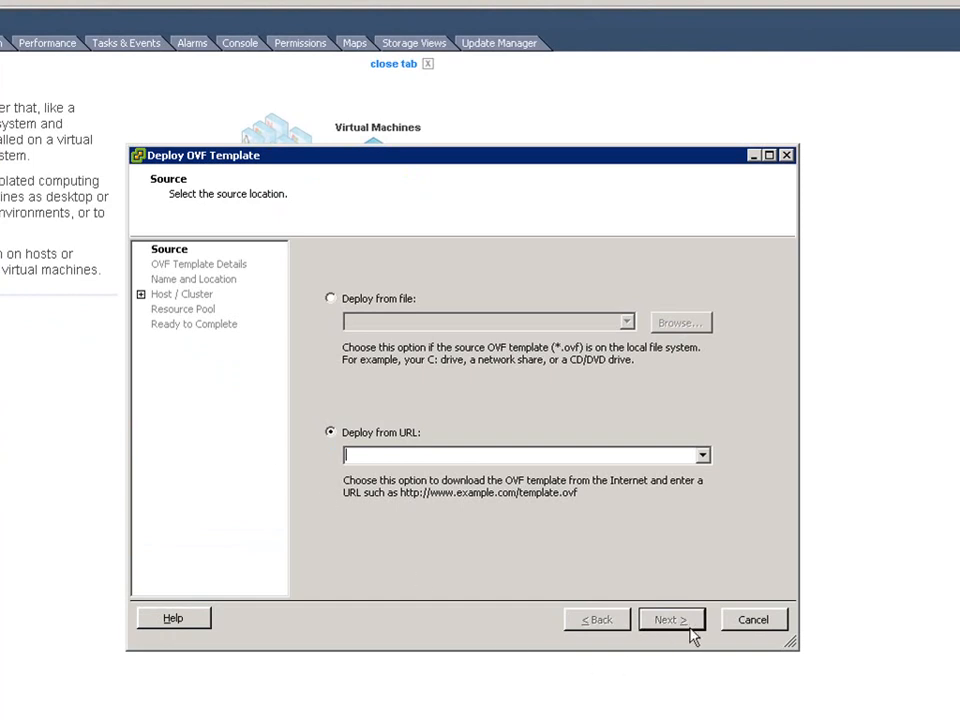
{"action": "left_click", "coordinate": [771, 623]}
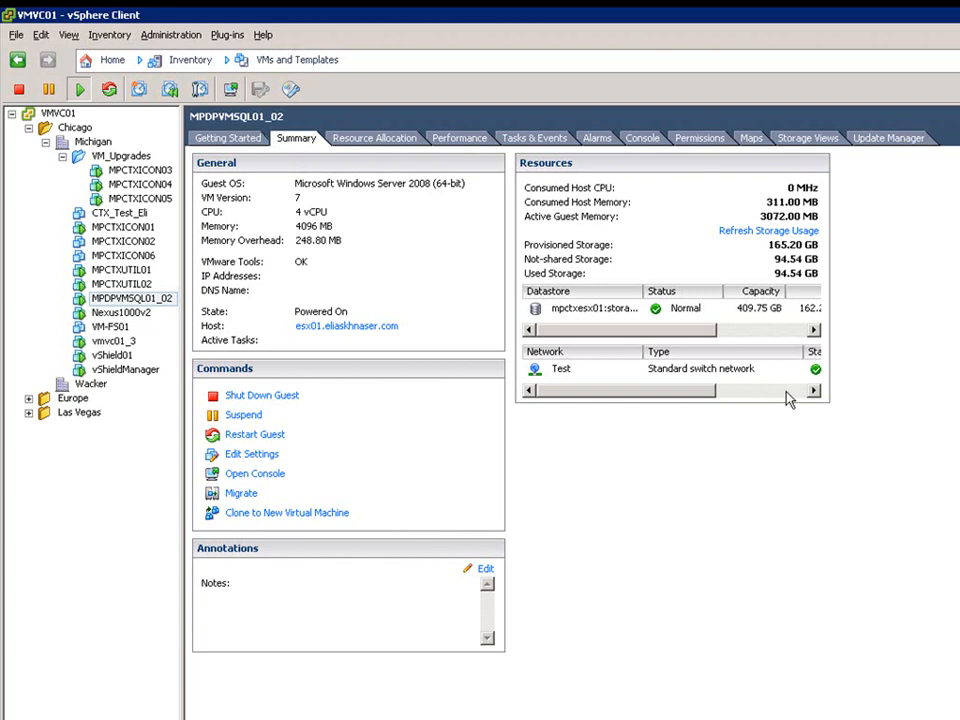
Open MPDPVMSQL01_02's settings and view the device types offered by Add Hardware, then cancel.
{"action": "right_click", "coordinate": [142, 300]}
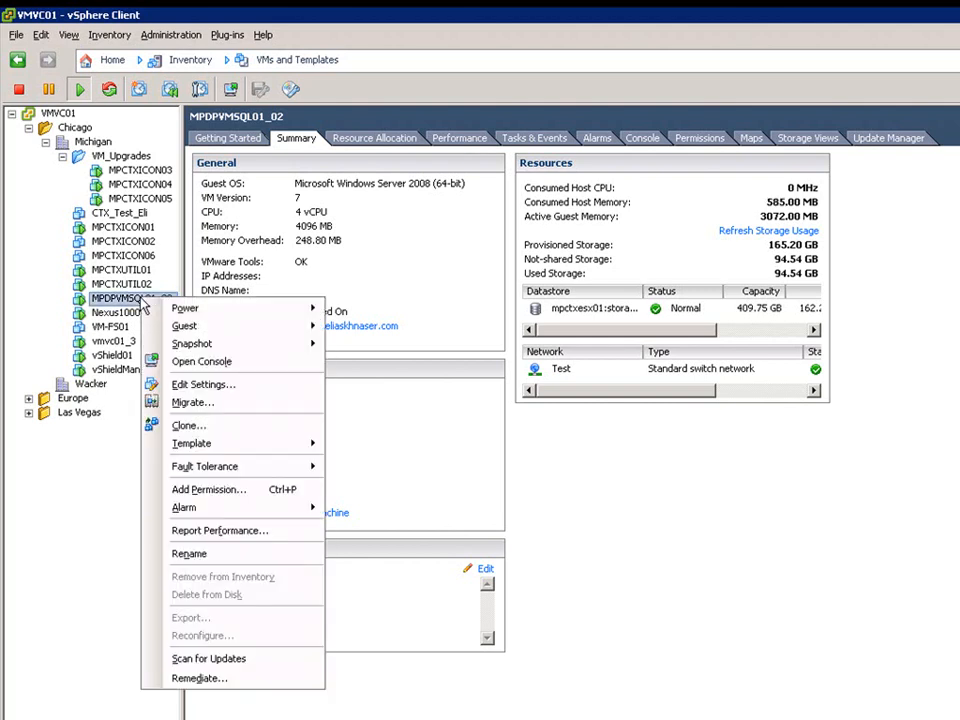
{"action": "left_click", "coordinate": [221, 386]}
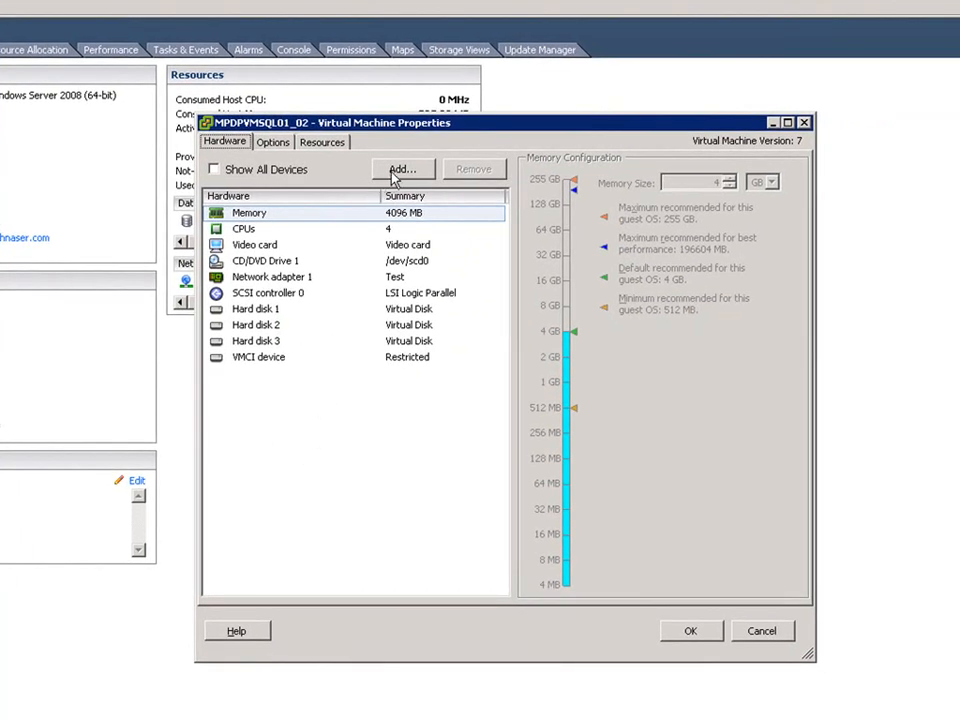
{"action": "left_click", "coordinate": [405, 172]}
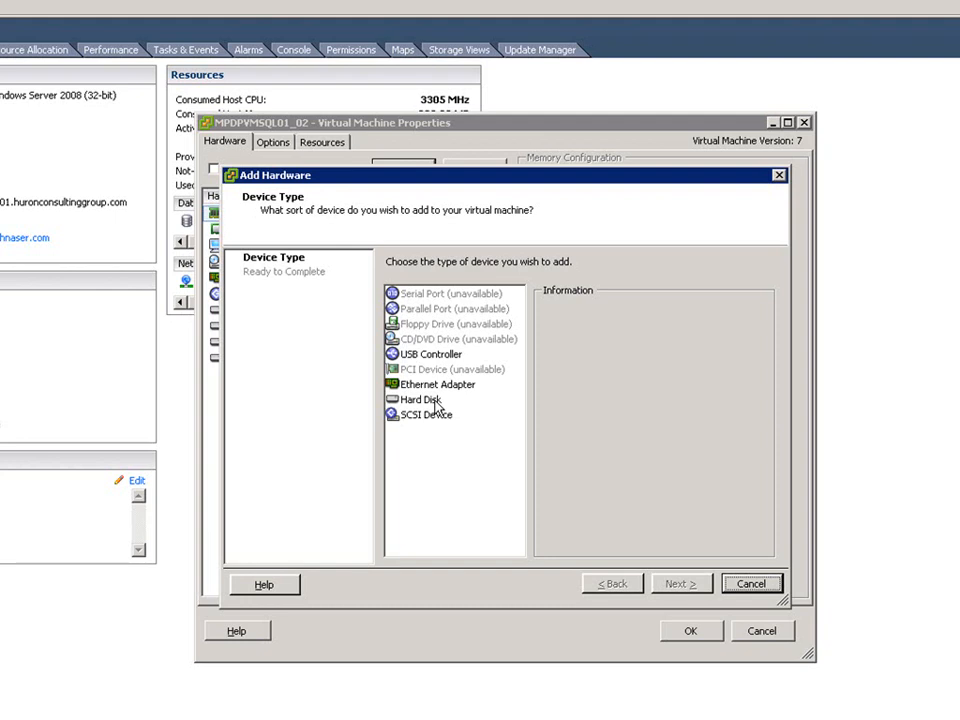
{"action": "left_click", "coordinate": [750, 585]}
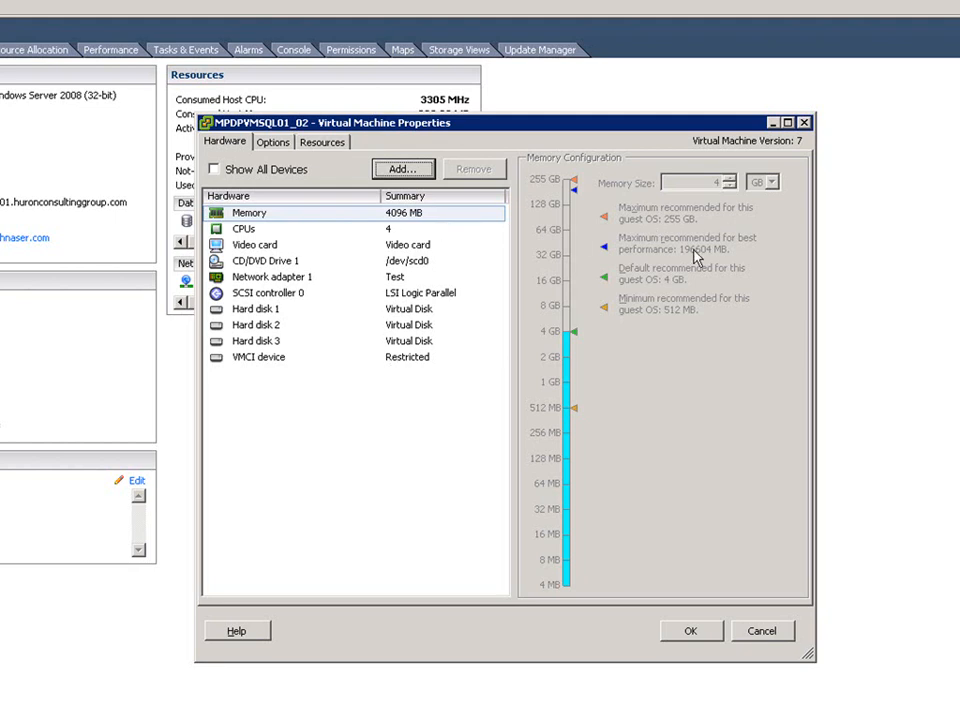
Inspect MPDPVMSQL01_02's CPU and Memory/CPU Hotplug settings, then cancel the properties dialog.
{"action": "left_click", "coordinate": [243, 229]}
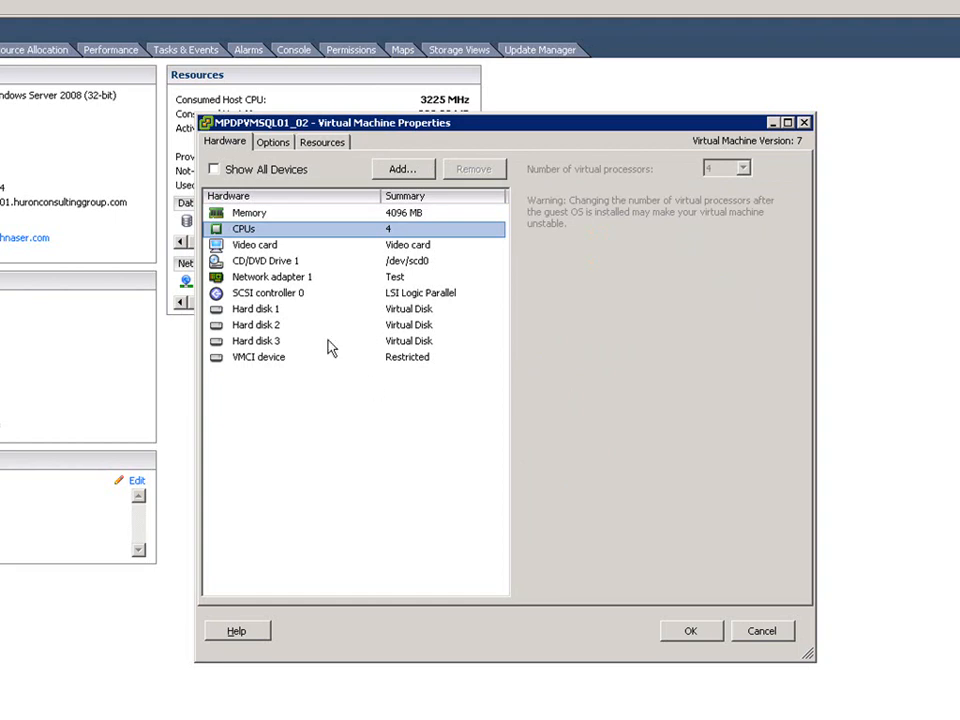
{"action": "left_click", "coordinate": [285, 146]}
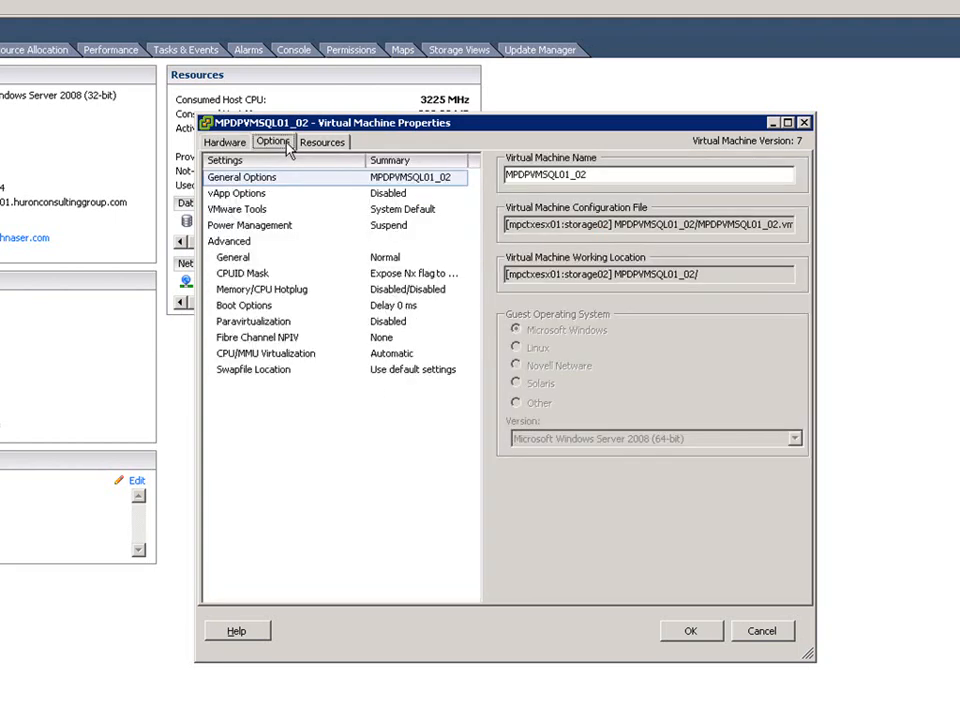
{"action": "left_click", "coordinate": [276, 291]}
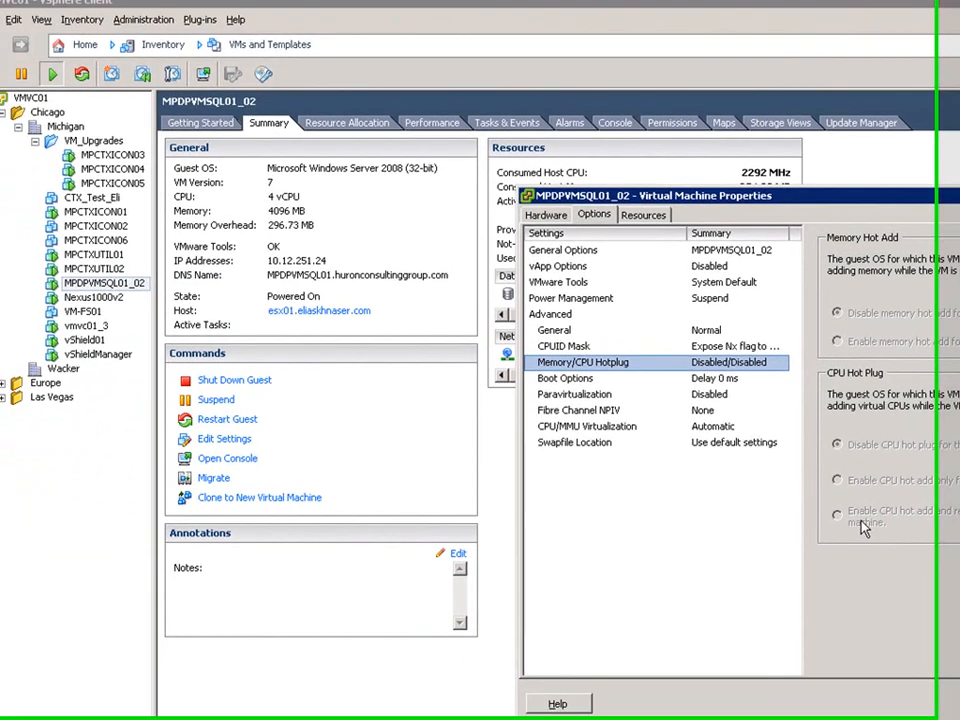
{"action": "left_click", "coordinate": [762, 631]}
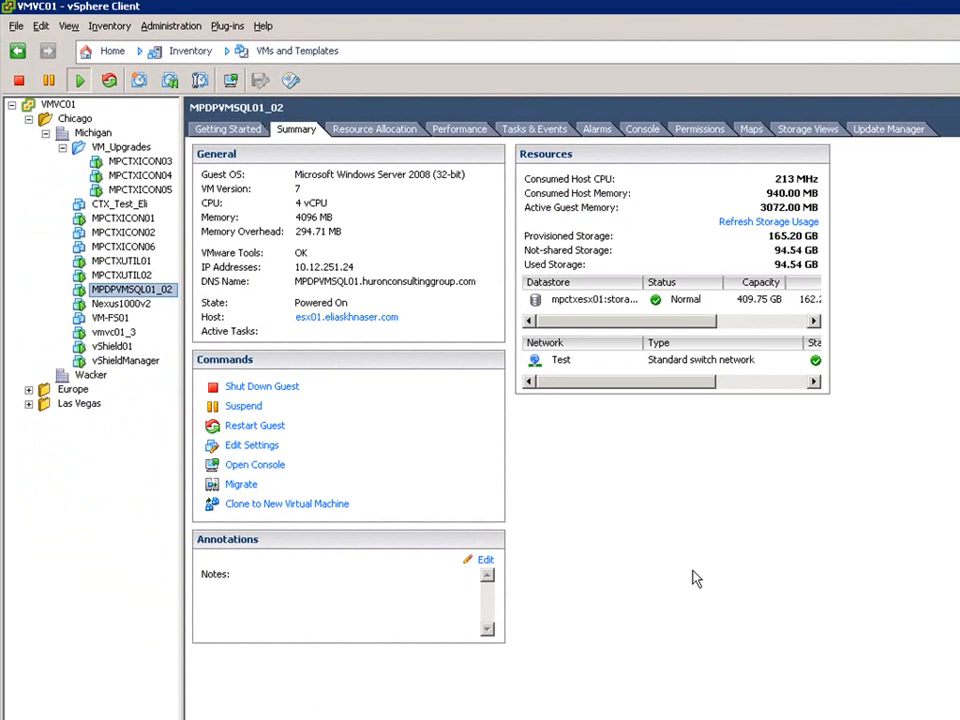
Shut down the guest operating system of MPDPVMSQL01_02 and confirm.
{"action": "right_click", "coordinate": [140, 290]}
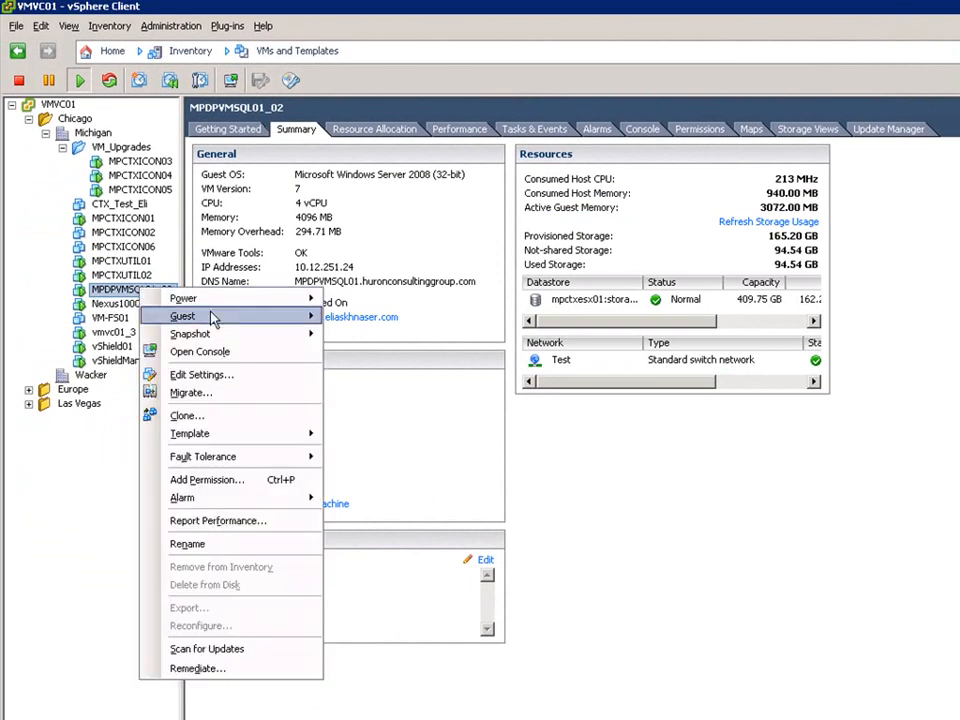
{"action": "mouse_move", "coordinate": [272, 317]}
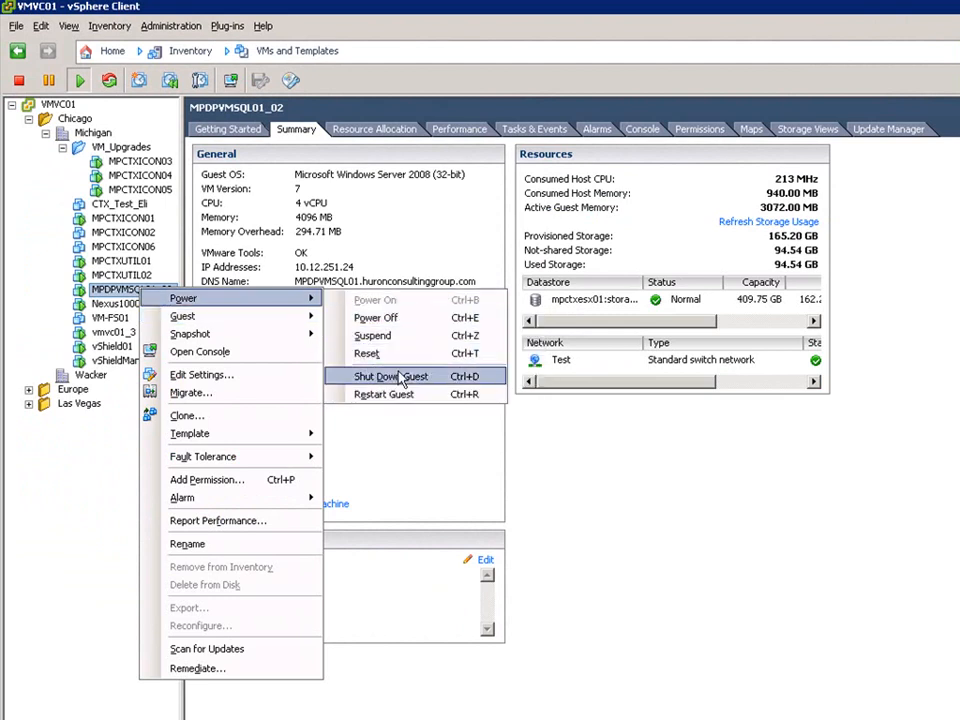
{"action": "left_click", "coordinate": [420, 377]}
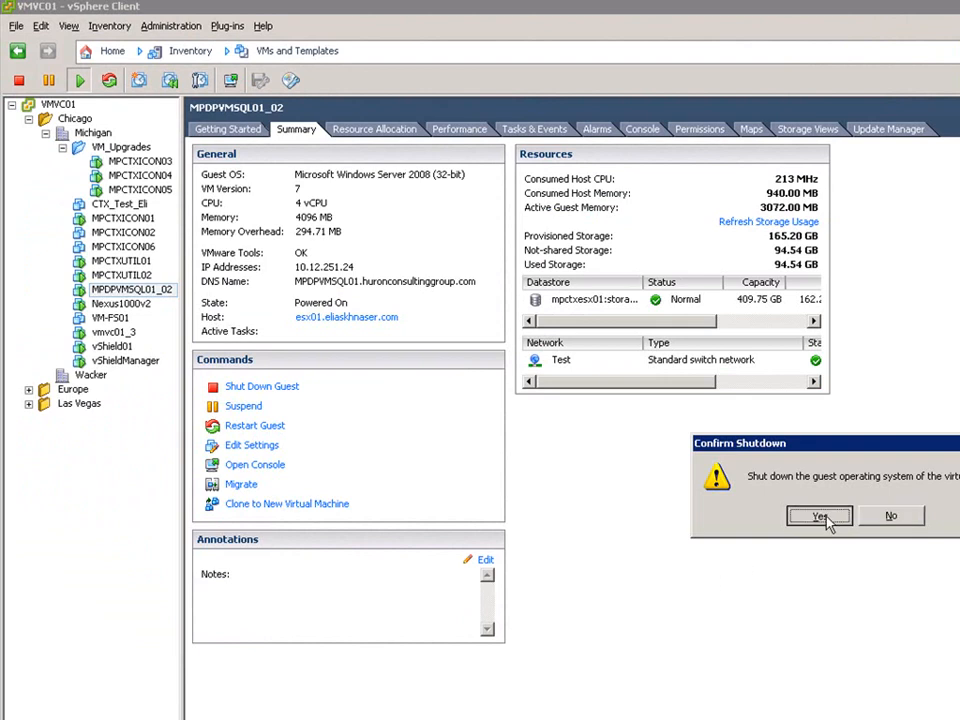
{"action": "left_click", "coordinate": [763, 516]}
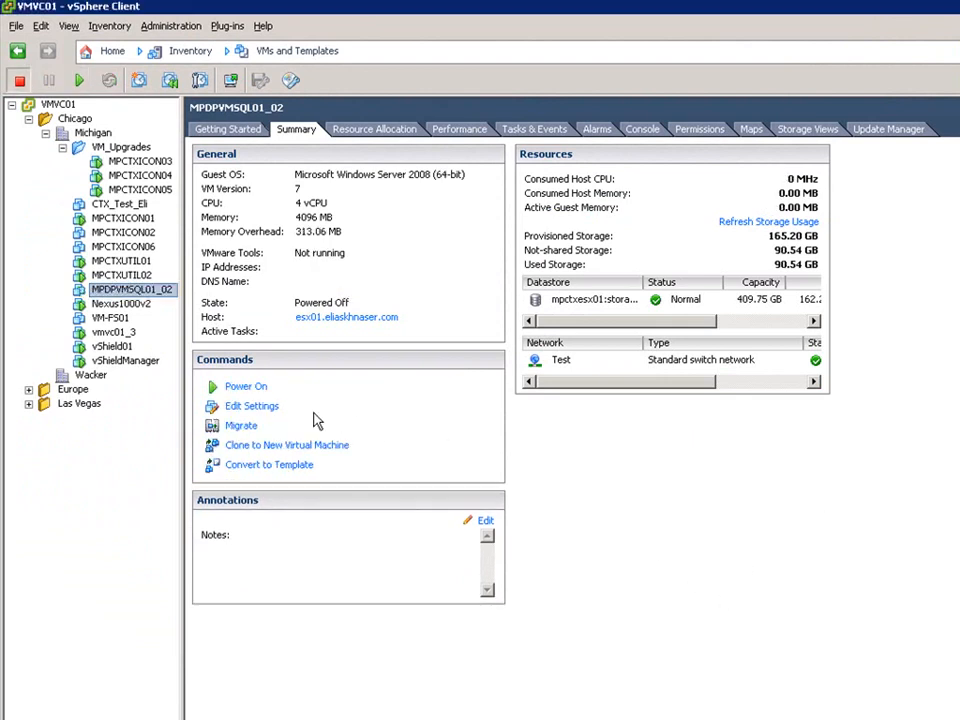
Enable memory hot add and CPU hot add only on MPDPVMSQL01_02, then power it on.
{"action": "left_click", "coordinate": [268, 408]}
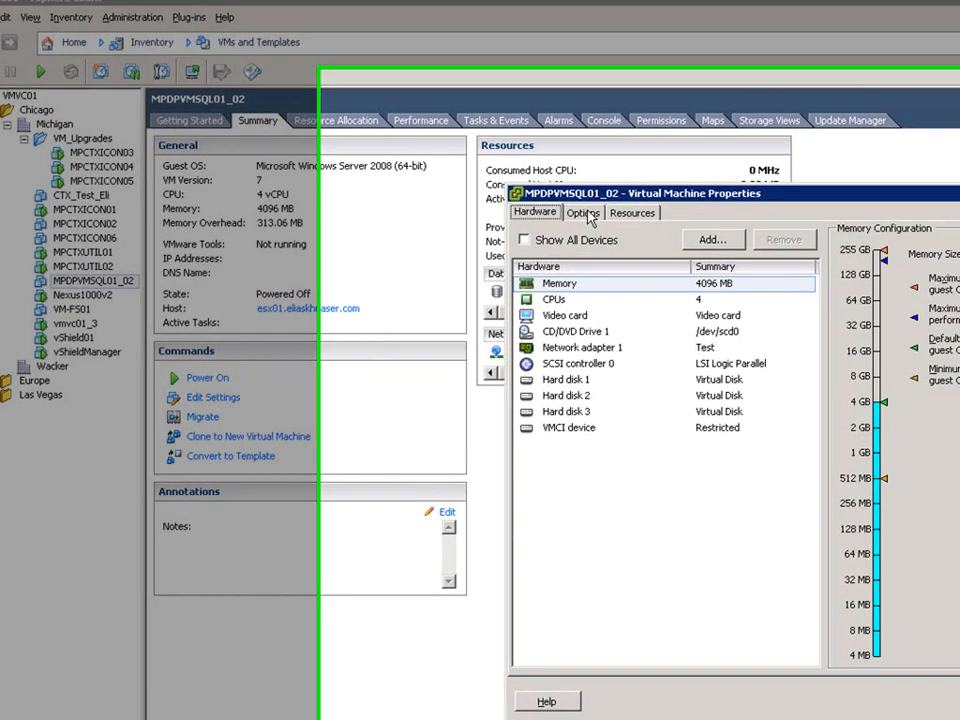
{"action": "left_click", "coordinate": [622, 223]}
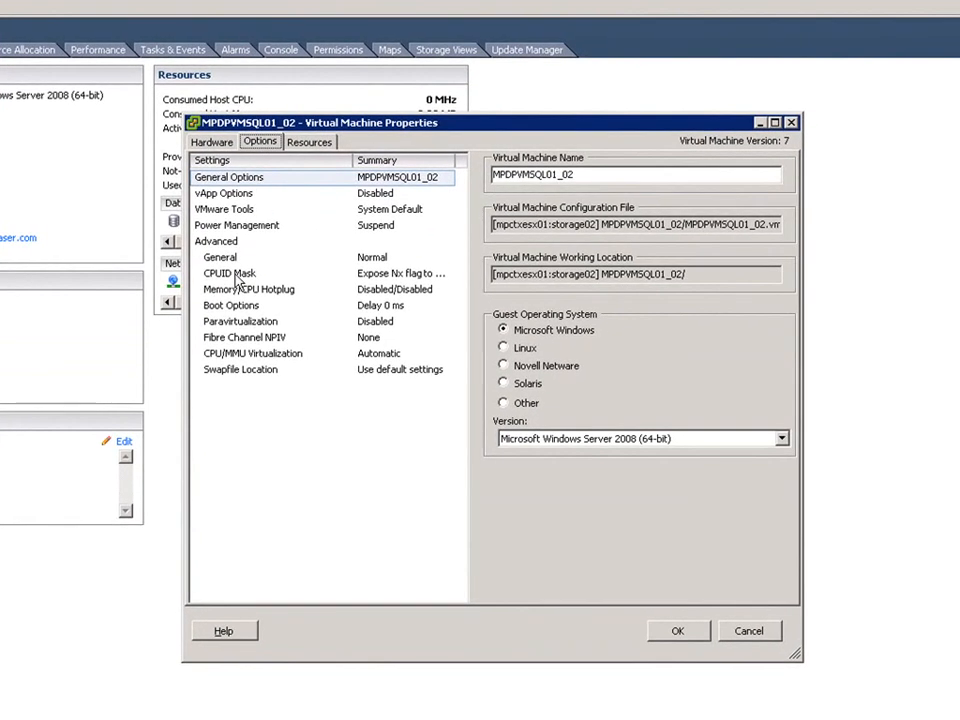
{"action": "left_click", "coordinate": [256, 290]}
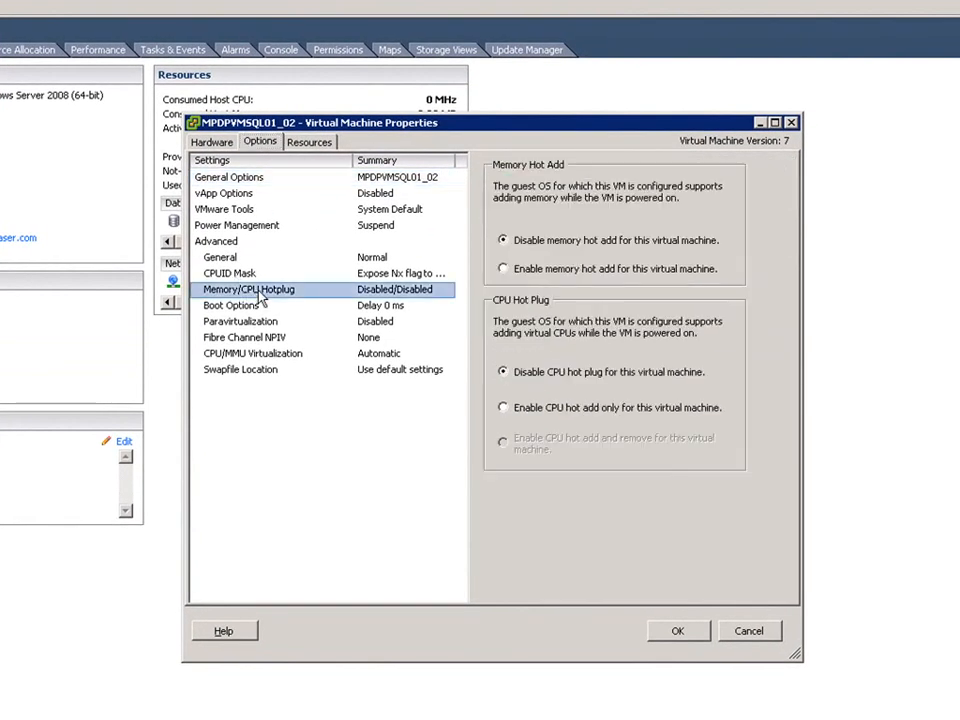
{"action": "left_click", "coordinate": [524, 270]}
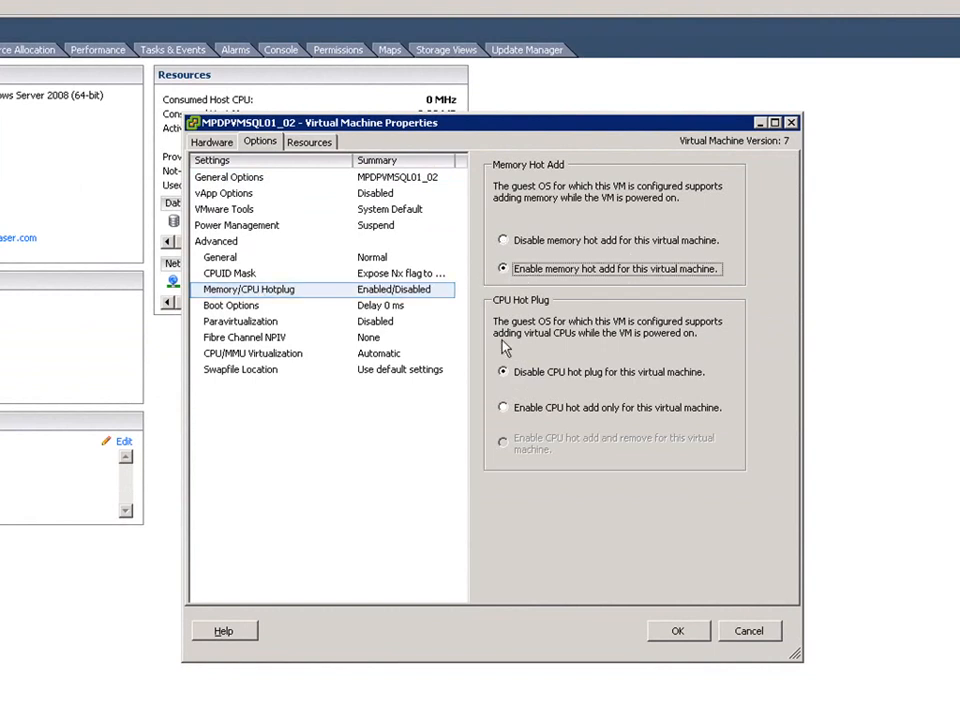
{"action": "left_click", "coordinate": [527, 416]}
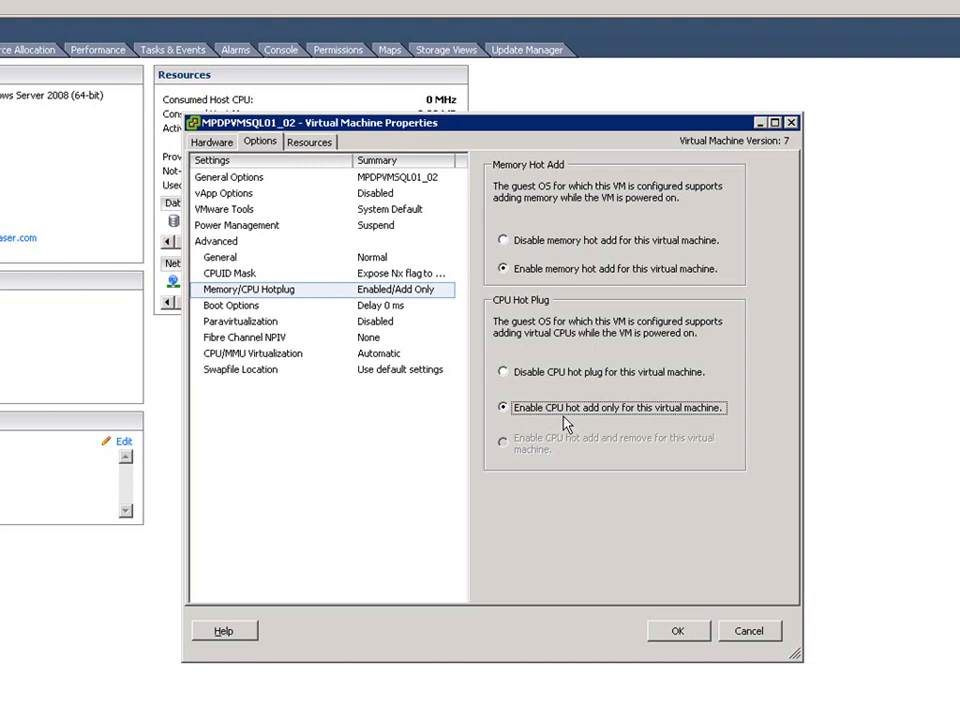
{"action": "left_click", "coordinate": [677, 630]}
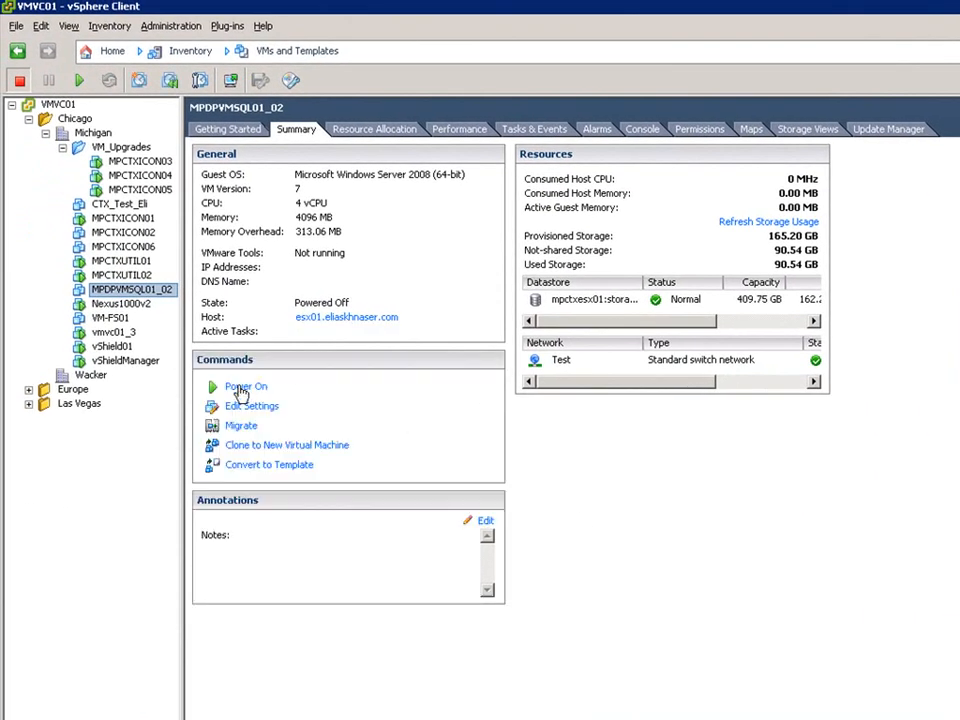
{"action": "left_click", "coordinate": [243, 388]}
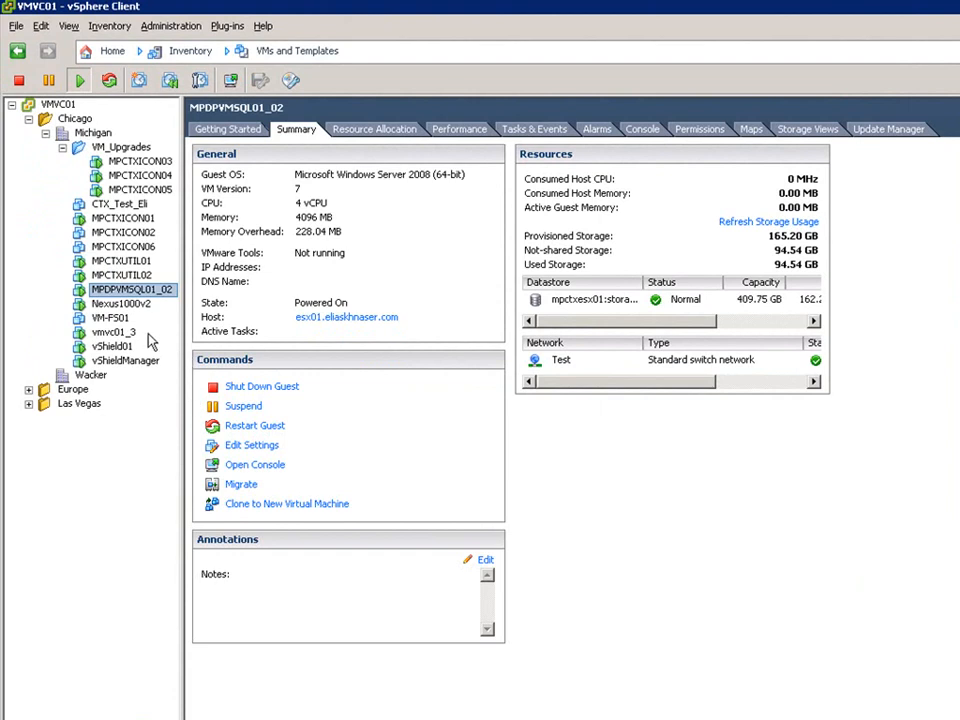
Review VM-FS01's hardware and options settings and close its properties dialog.
{"action": "left_click", "coordinate": [113, 316]}
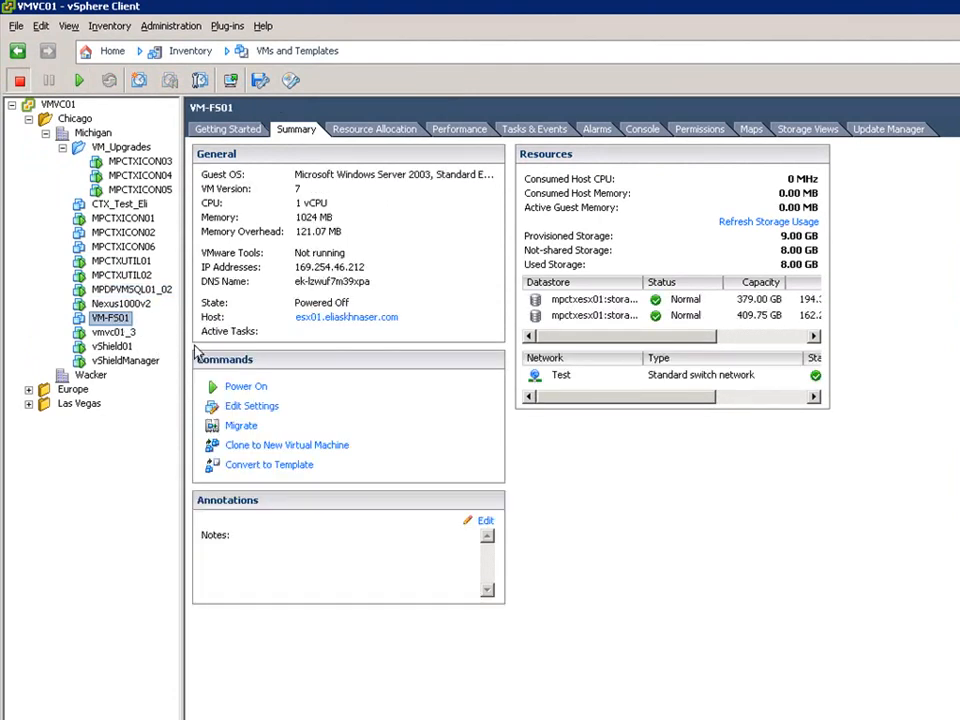
{"action": "left_click", "coordinate": [252, 407]}
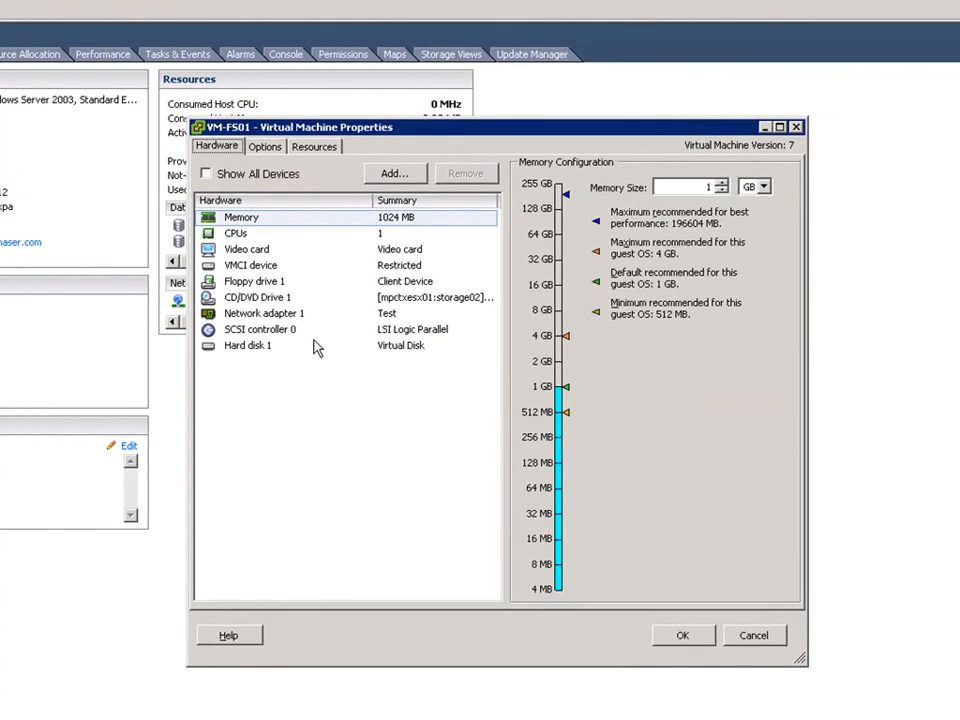
{"action": "left_click", "coordinate": [420, 179]}
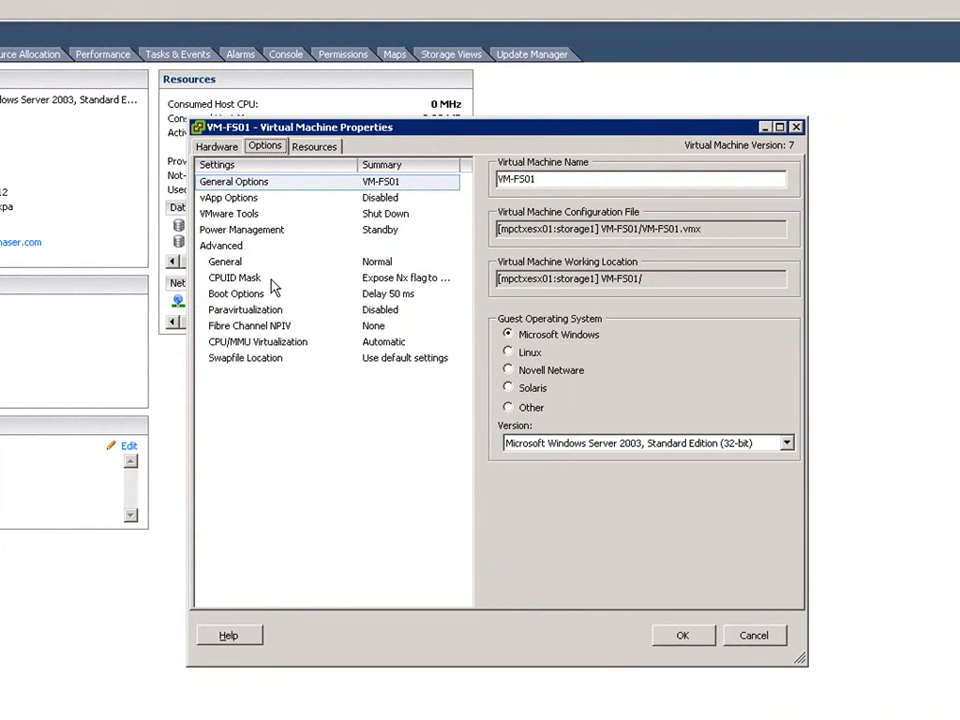
{"action": "left_click", "coordinate": [671, 638]}
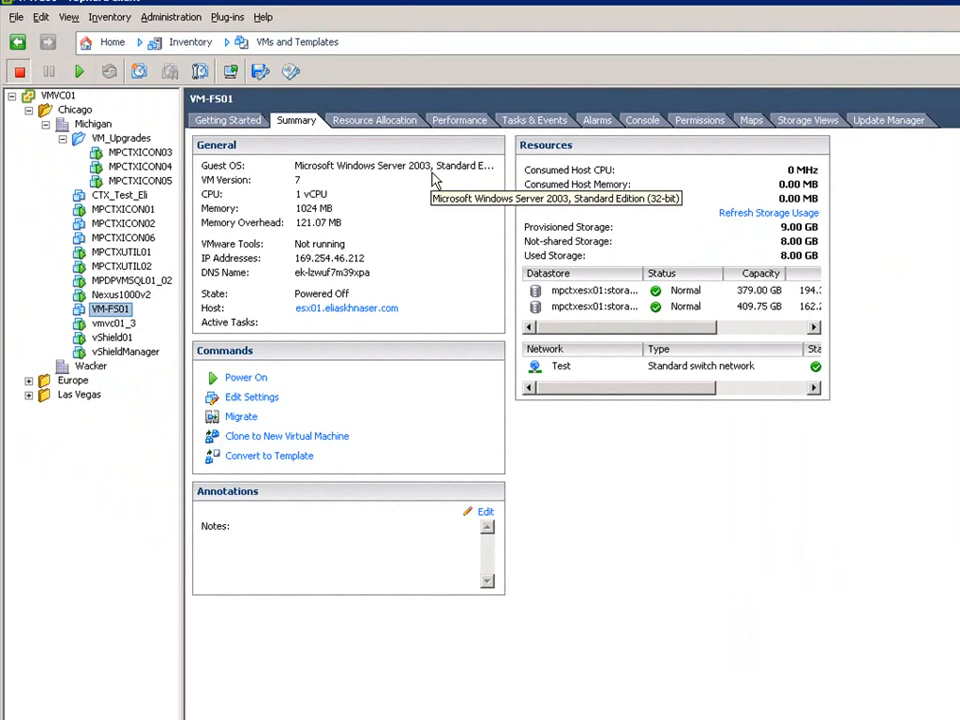
Open the console of MPDPVMSQL01_02.
{"action": "left_click", "coordinate": [160, 280]}
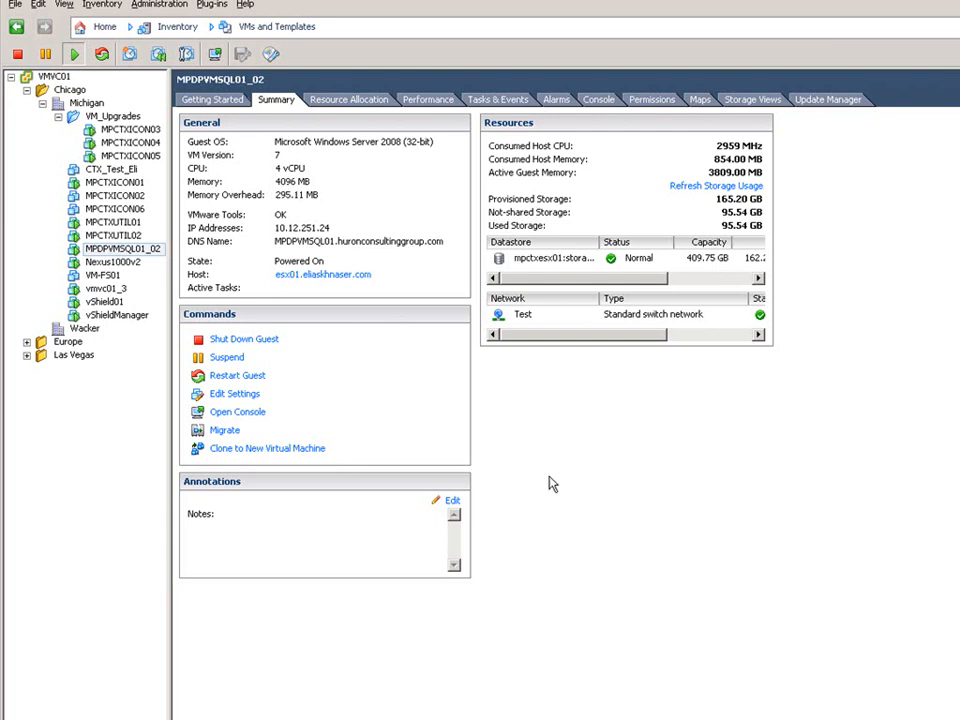
{"action": "left_click", "coordinate": [258, 412]}
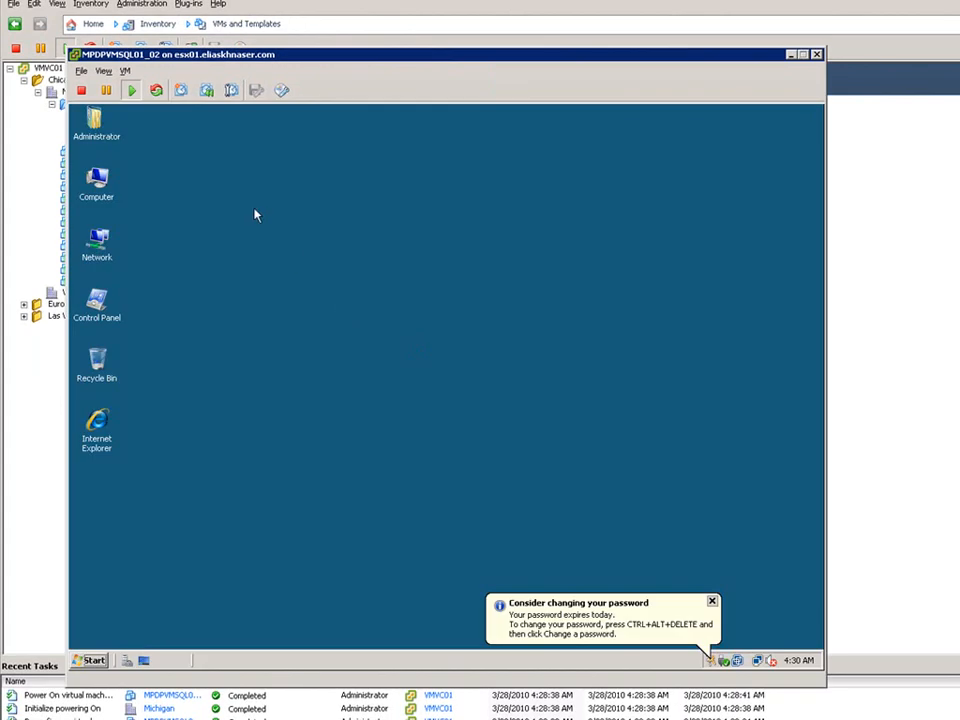
Open MPDPVMSQL01_02's settings from its console, raise memory to 6 GB and virtual processors to 6, and apply.
{"action": "left_click", "coordinate": [125, 71]}
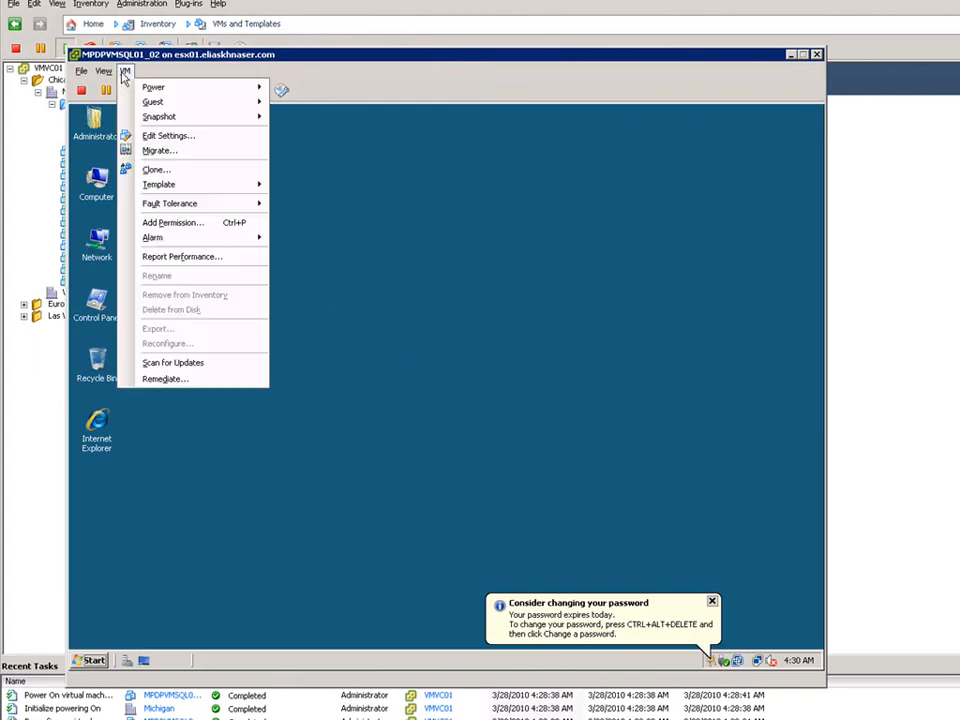
{"action": "left_click", "coordinate": [165, 135]}
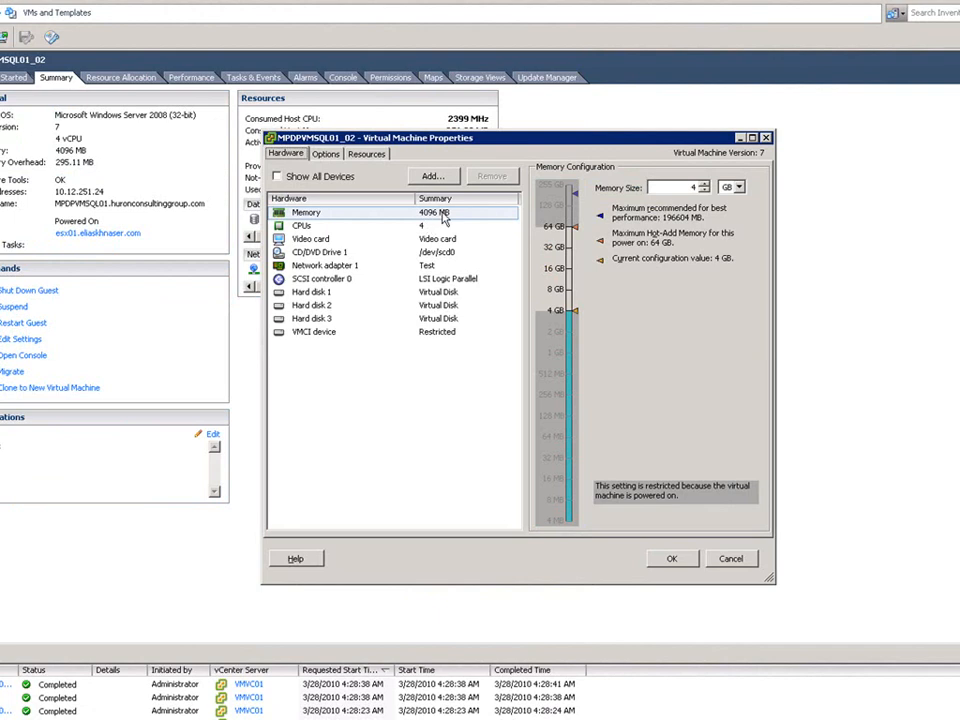
{"action": "left_click", "coordinate": [704, 184]}
{"action": "left_click", "coordinate": [704, 184]}
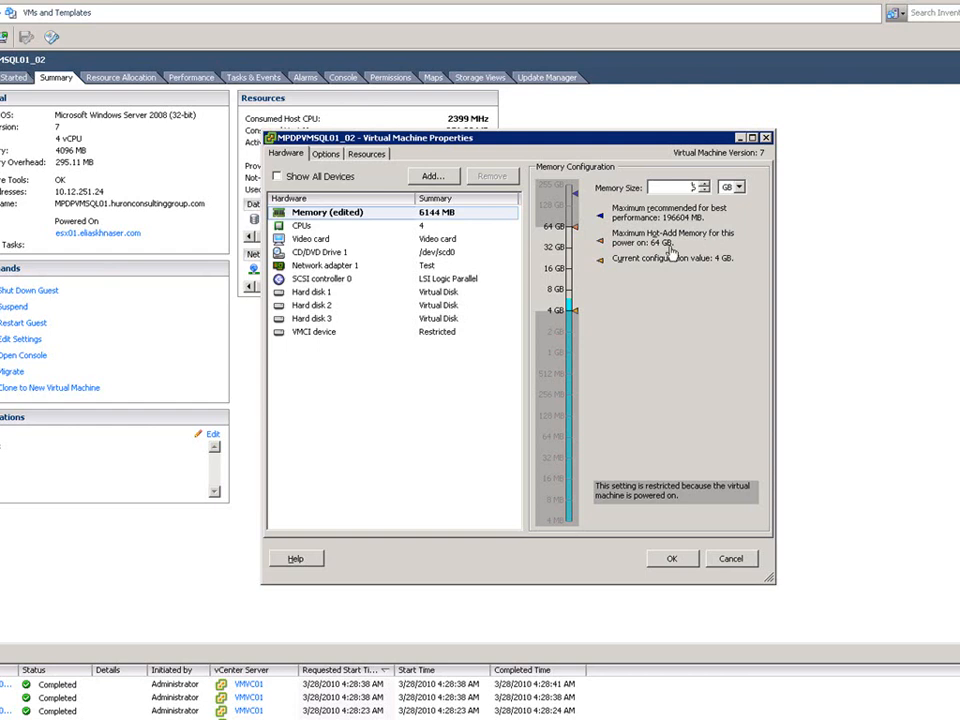
{"action": "left_click", "coordinate": [304, 228]}
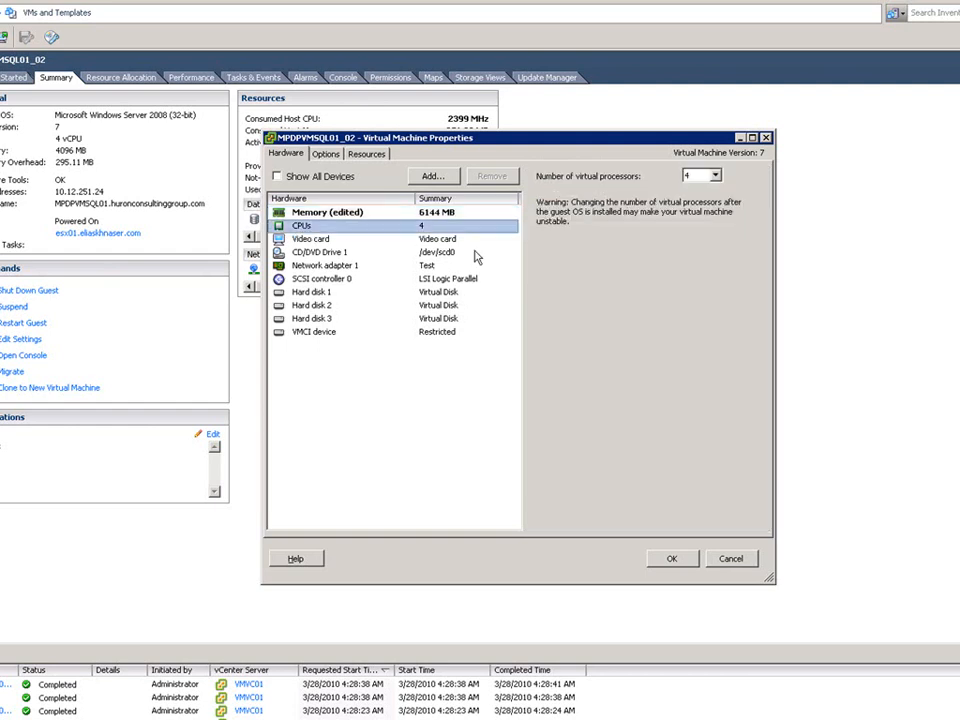
{"action": "left_click", "coordinate": [716, 176]}
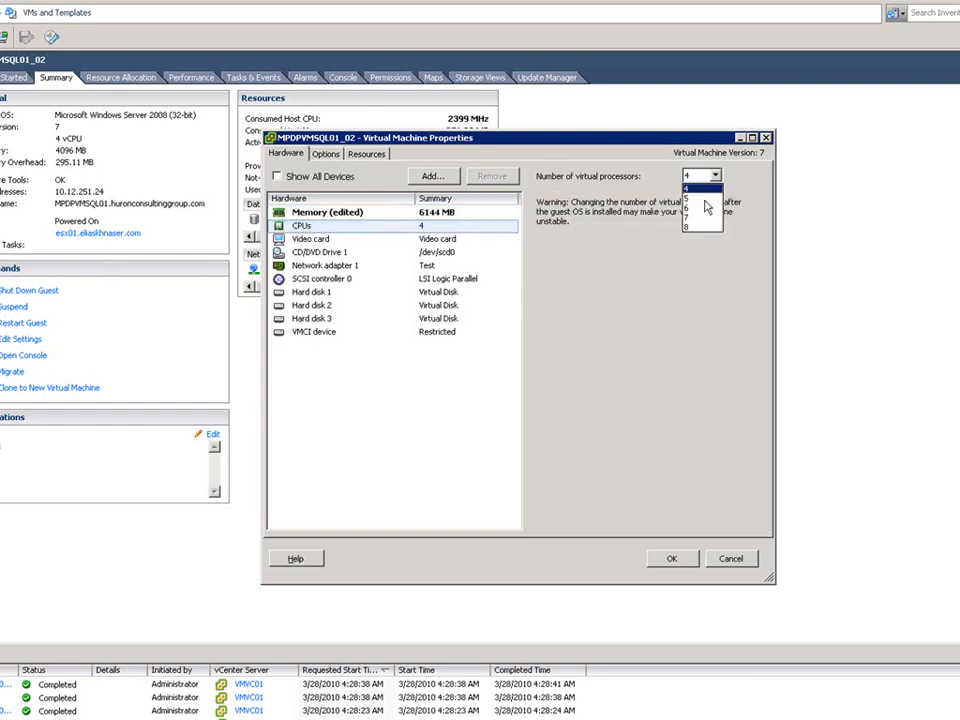
{"action": "left_click", "coordinate": [703, 208]}
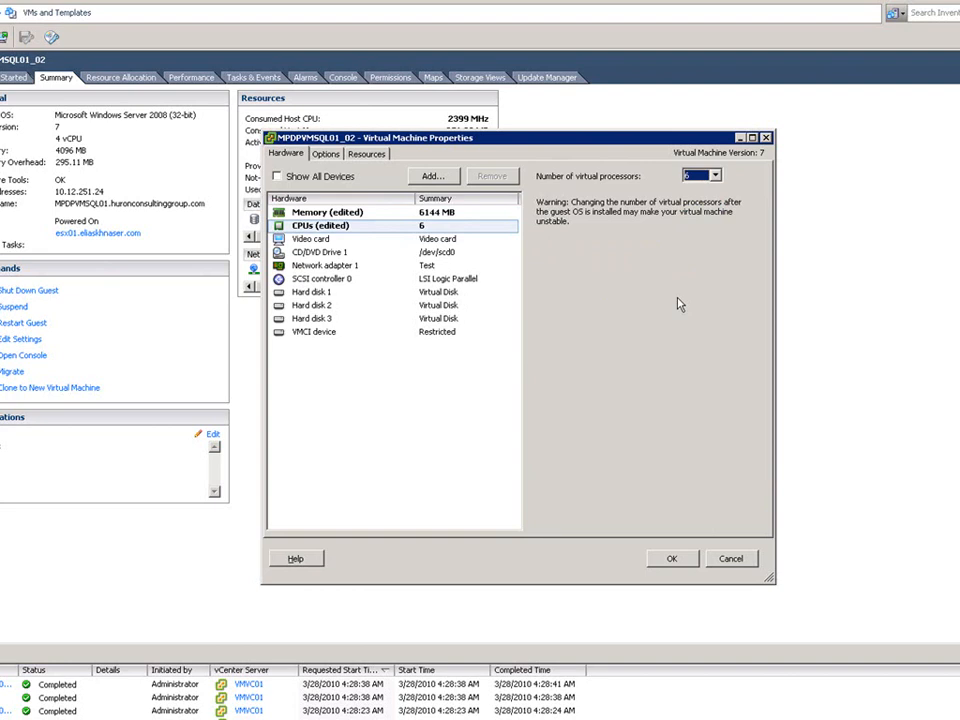
{"action": "left_click", "coordinate": [671, 558]}
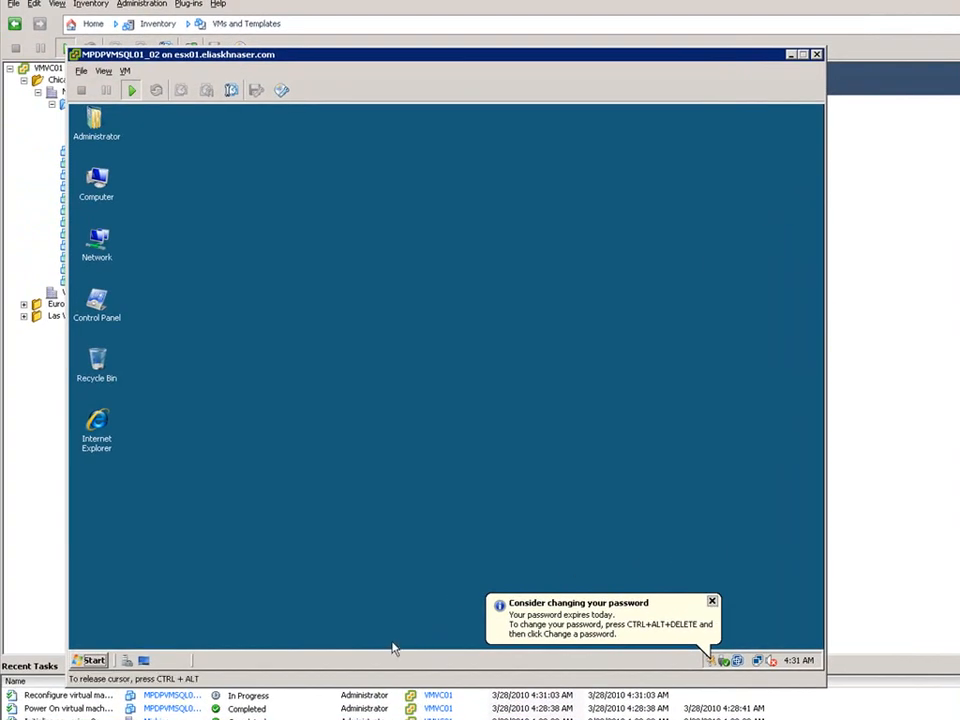
Open Task Manager in the guest to check its memory and CPUs, then close it.
{"action": "right_click", "coordinate": [340, 667]}
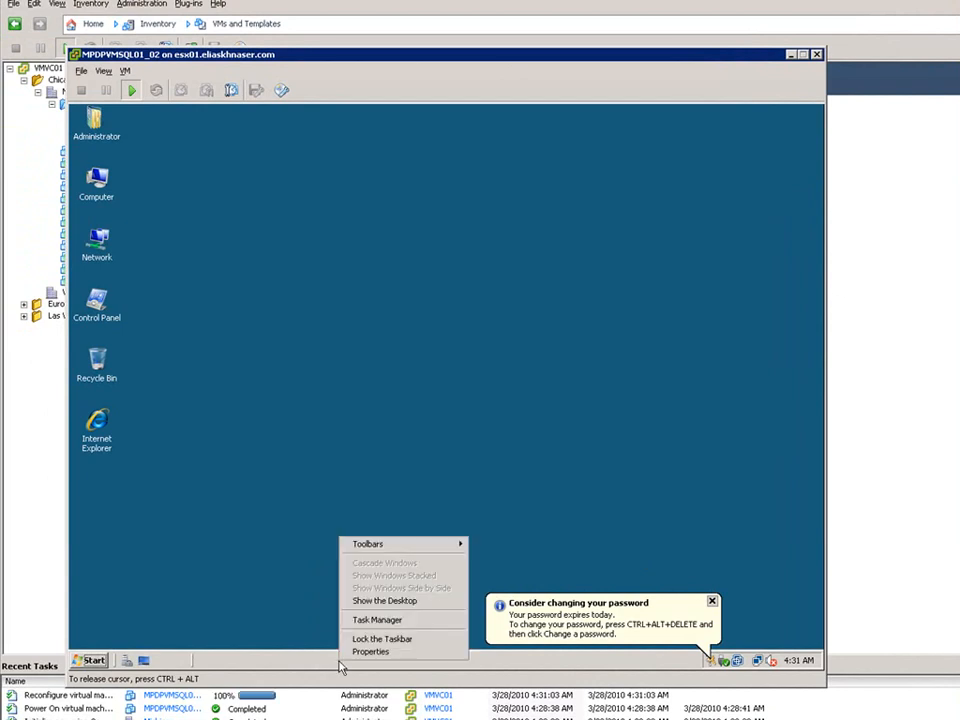
{"action": "left_click", "coordinate": [375, 619]}
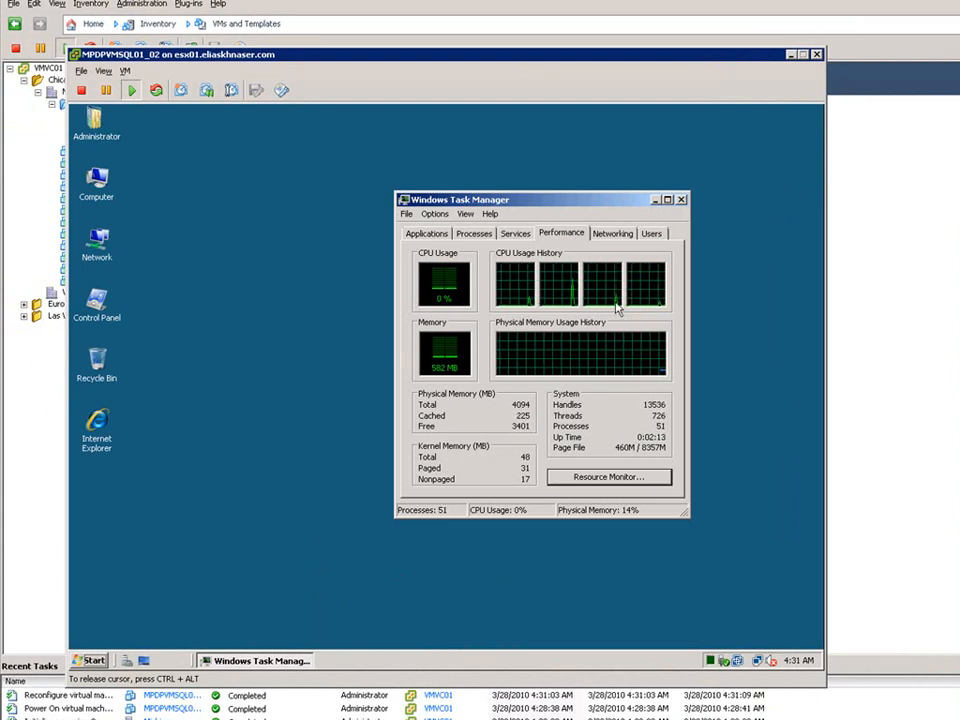
{"action": "left_click", "coordinate": [682, 198]}
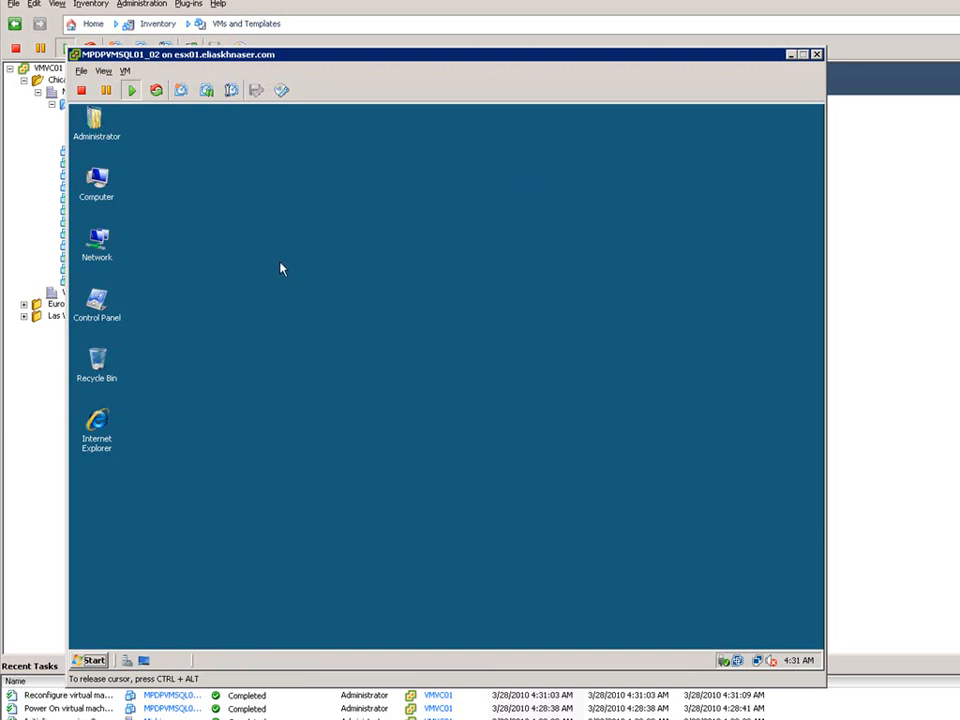
Check the Processors list in the guest's Device Manager, then close Server Manager and the console.
{"action": "right_click", "coordinate": [95, 180]}
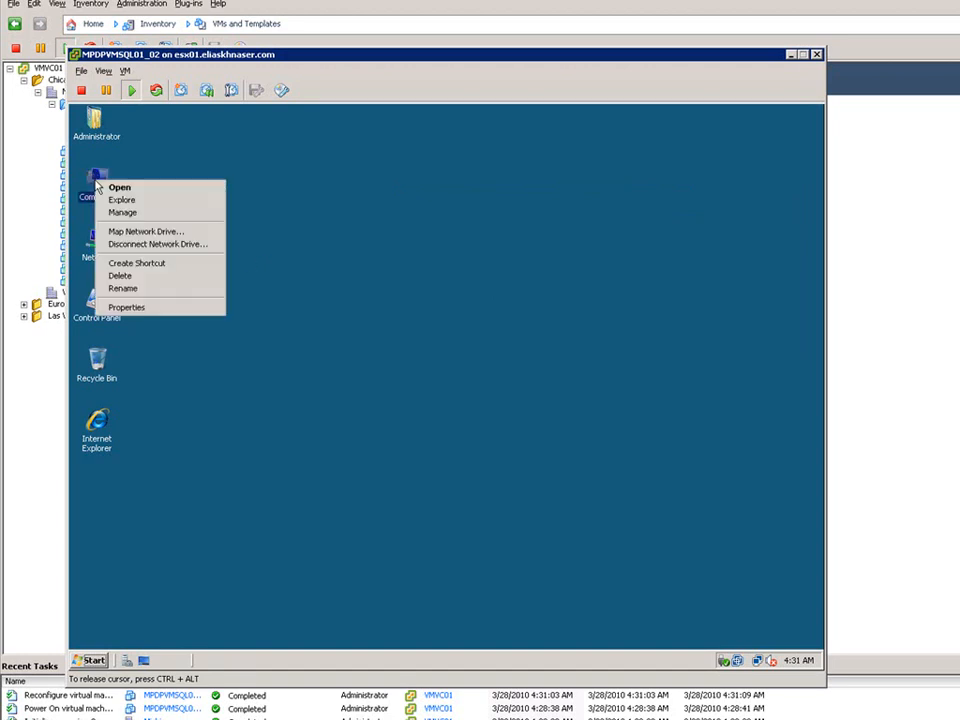
{"action": "left_click", "coordinate": [146, 214]}
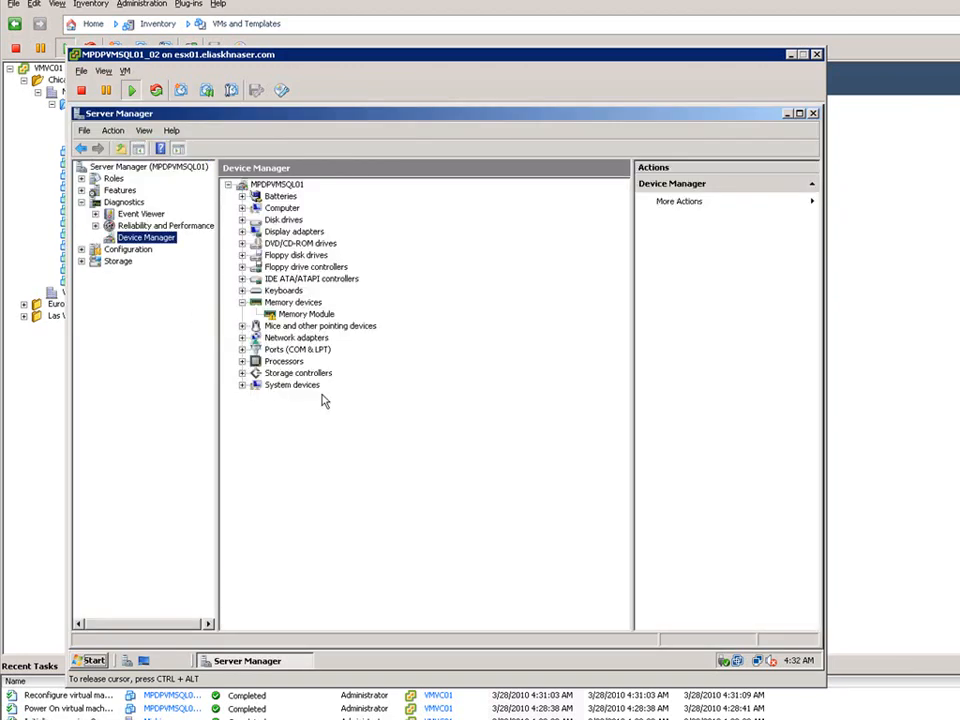
{"action": "left_click", "coordinate": [242, 361]}
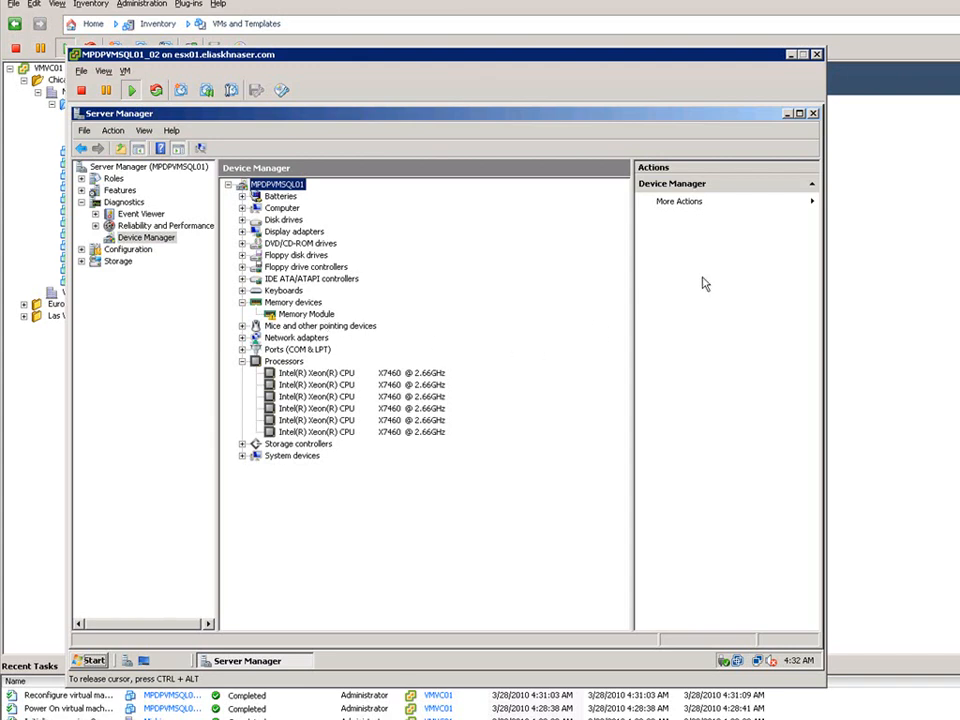
{"action": "left_click", "coordinate": [814, 115]}
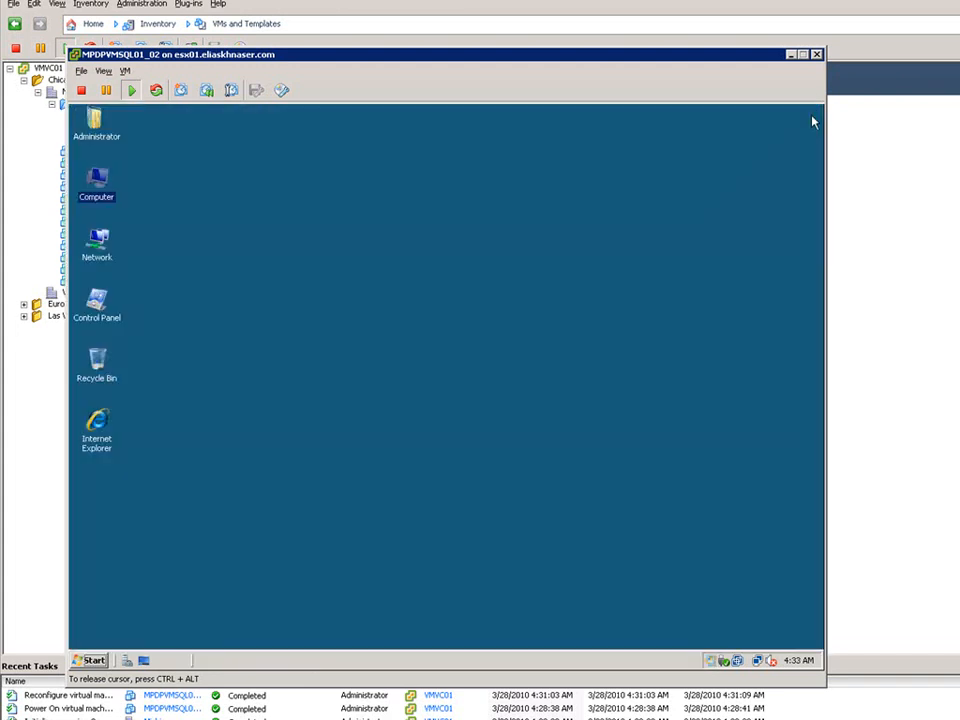
{"action": "left_click", "coordinate": [817, 56]}
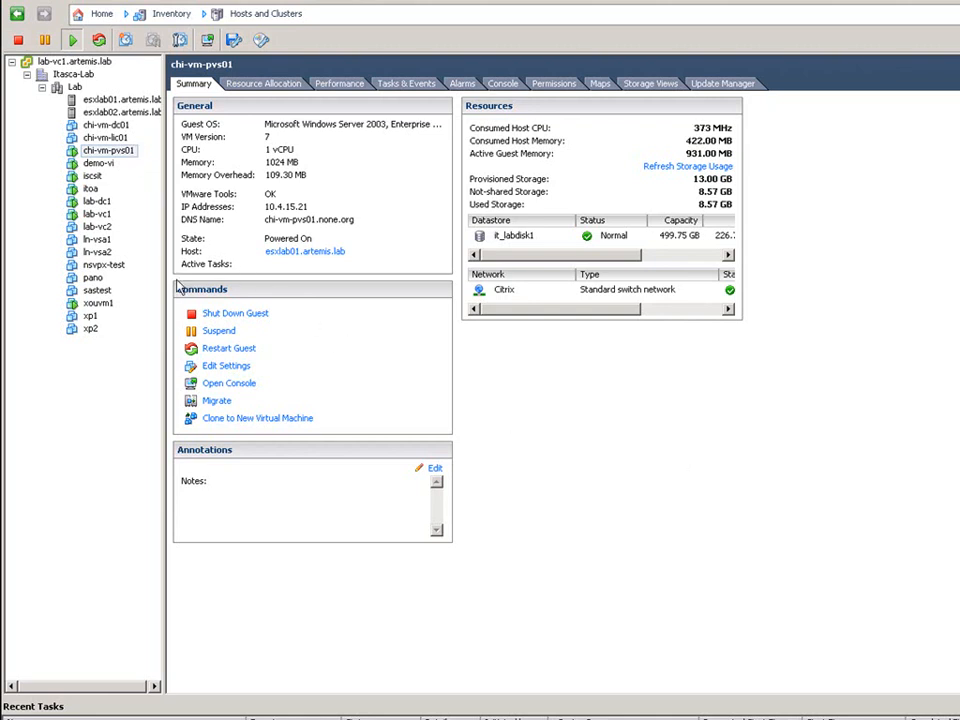
Open chi-vm-pvs01's console and settings, and start adding a hard disk using Raw Device Mappings.
{"action": "left_click", "coordinate": [238, 384]}
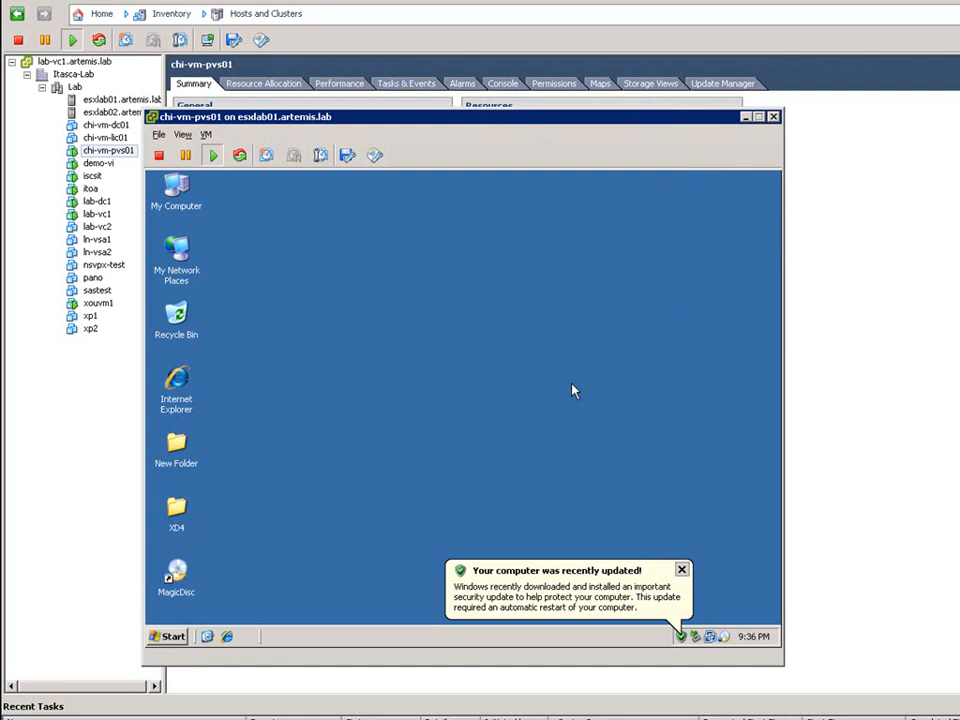
{"action": "left_click", "coordinate": [206, 135]}
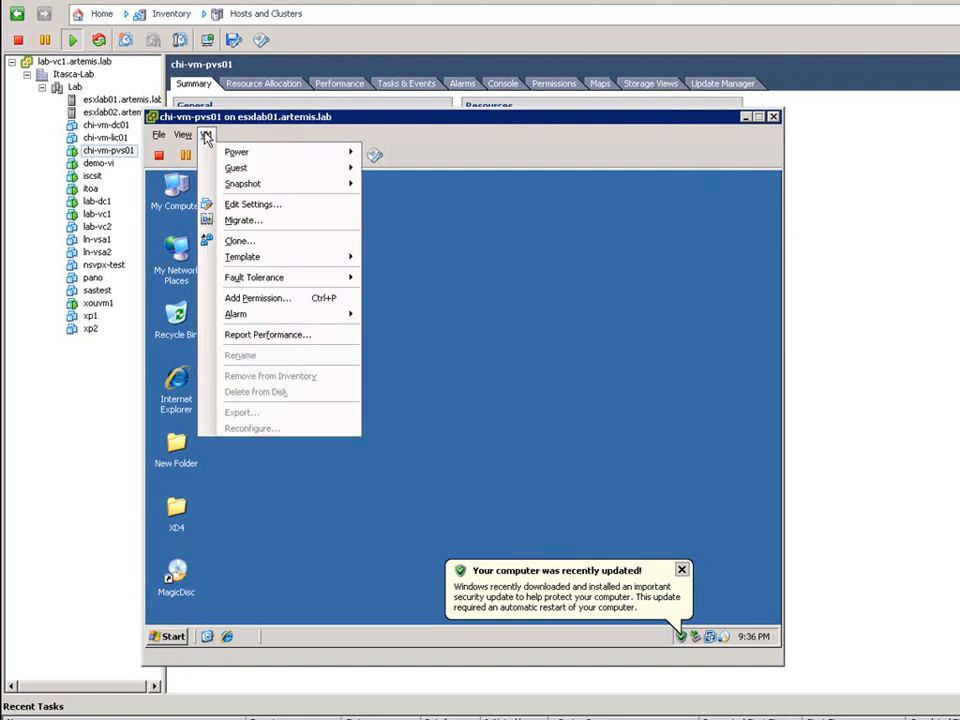
{"action": "left_click", "coordinate": [258, 208]}
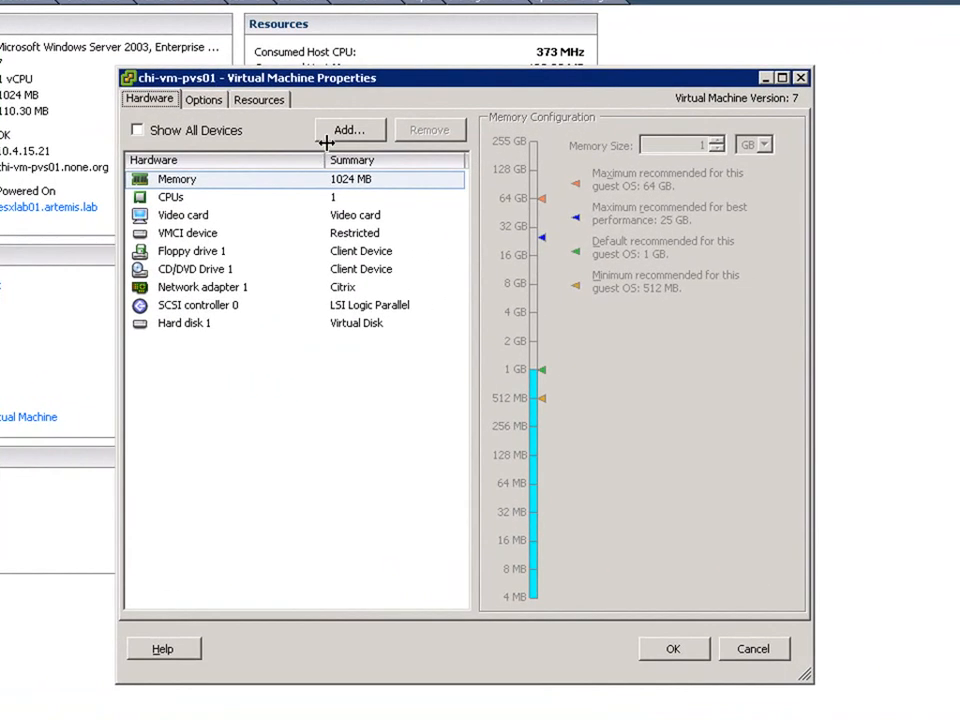
{"action": "left_click", "coordinate": [356, 137]}
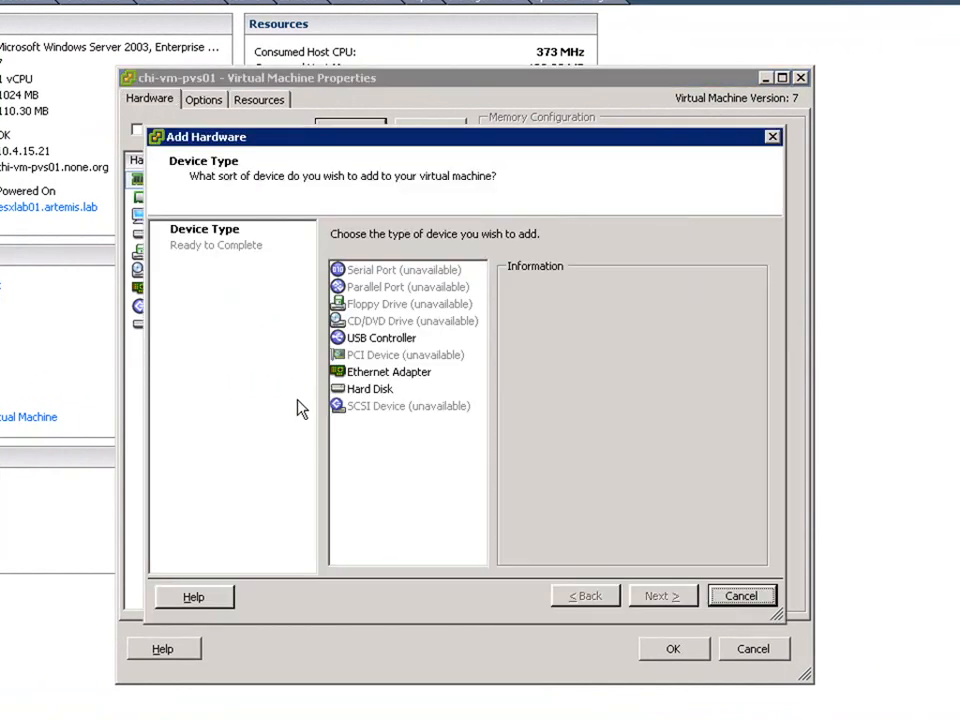
{"action": "left_click", "coordinate": [387, 390]}
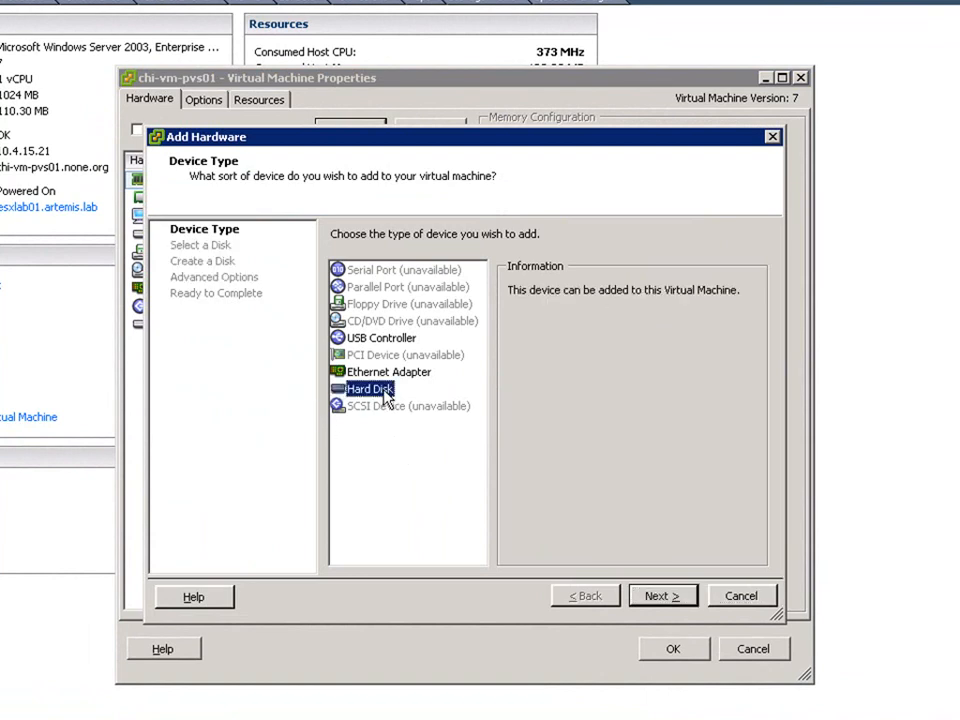
{"action": "left_click", "coordinate": [656, 597]}
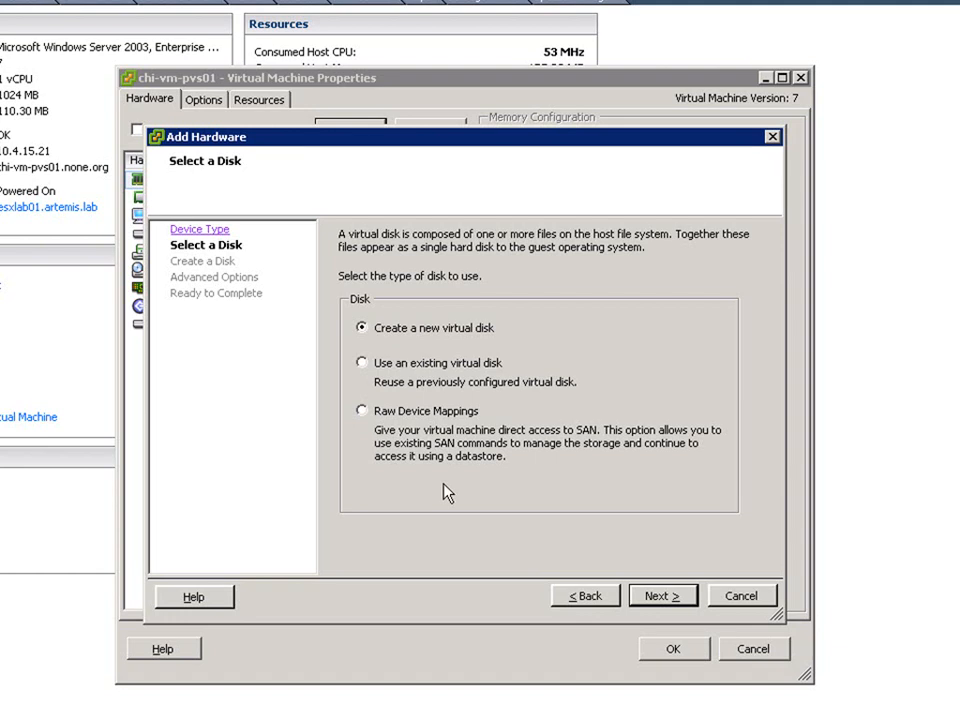
{"action": "left_click", "coordinate": [385, 416]}
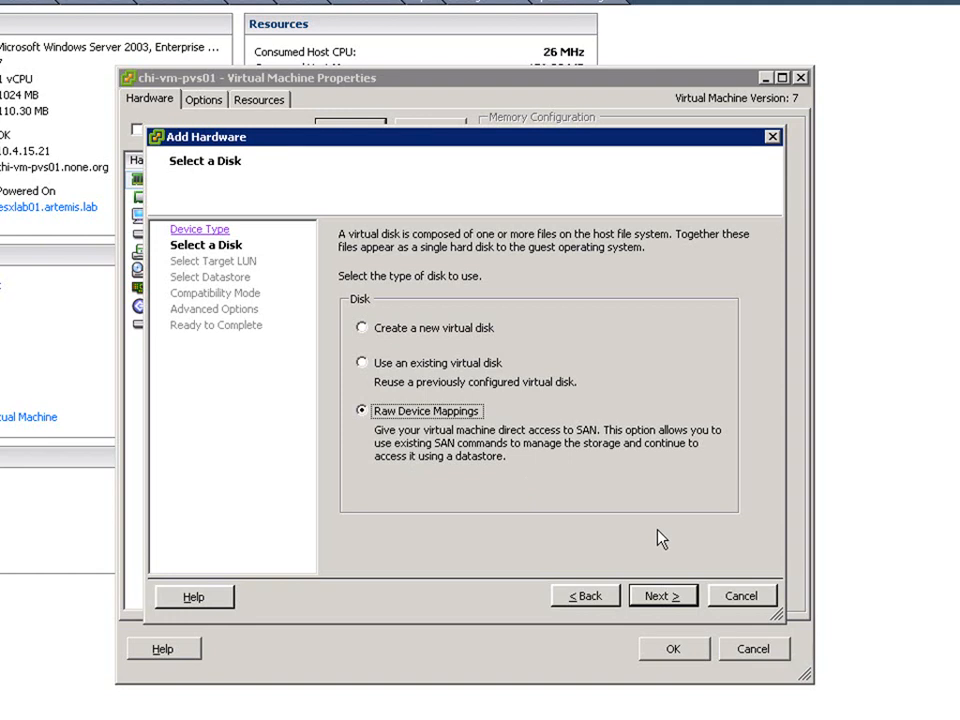
Map the first HITACHI Fibre Channel LUN, stored with the VM, in Physical mode on SCSI (0:1), and finish.
{"action": "left_click", "coordinate": [658, 595]}
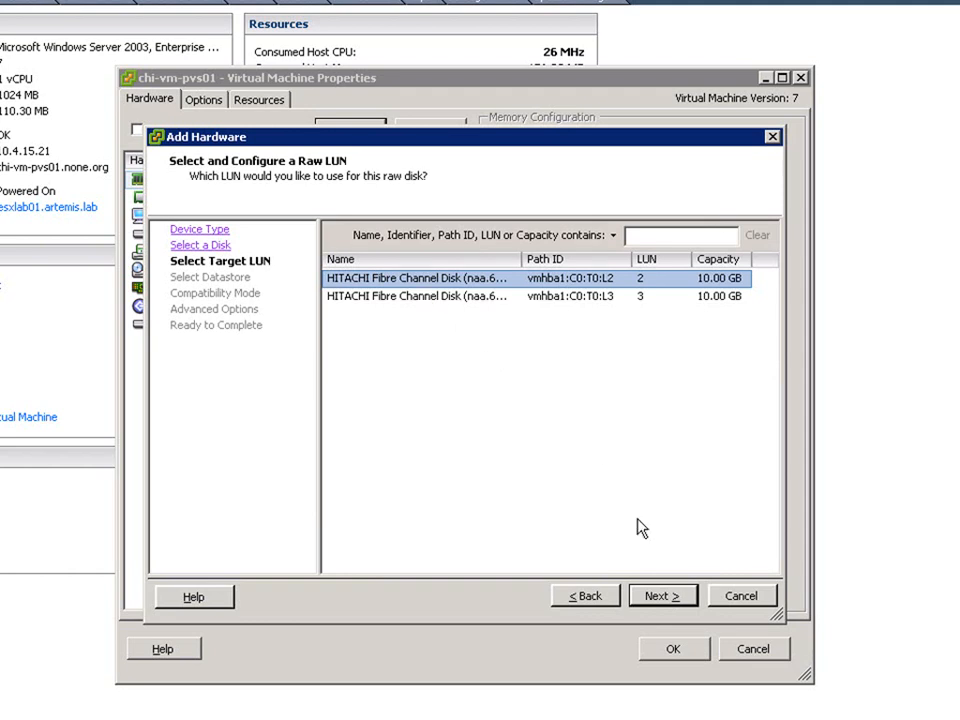
{"action": "left_click", "coordinate": [658, 596]}
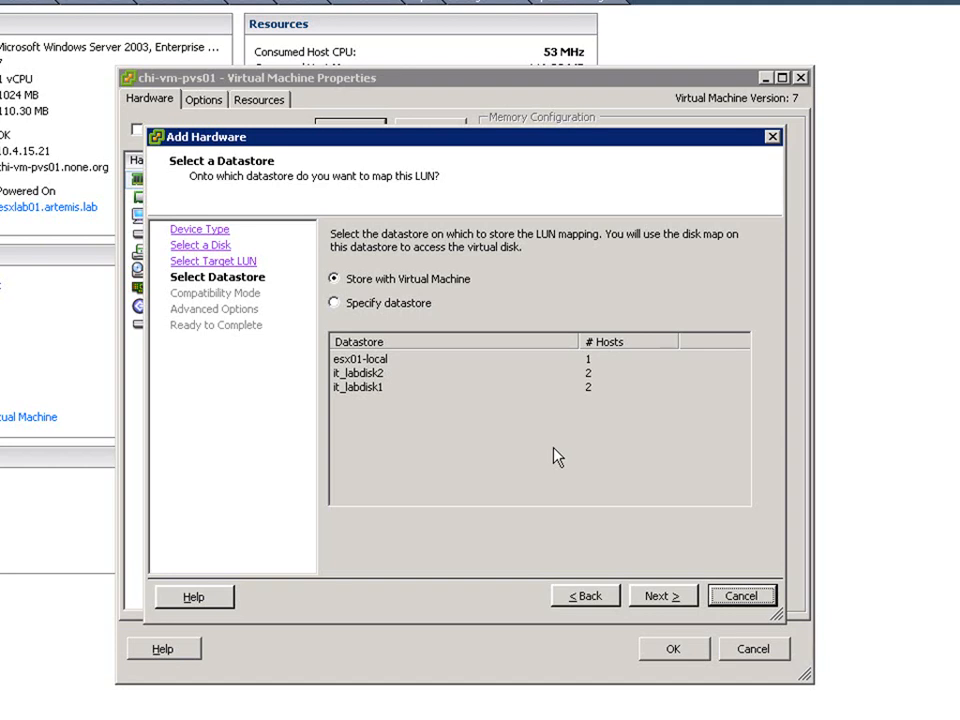
{"action": "left_click", "coordinate": [657, 597]}
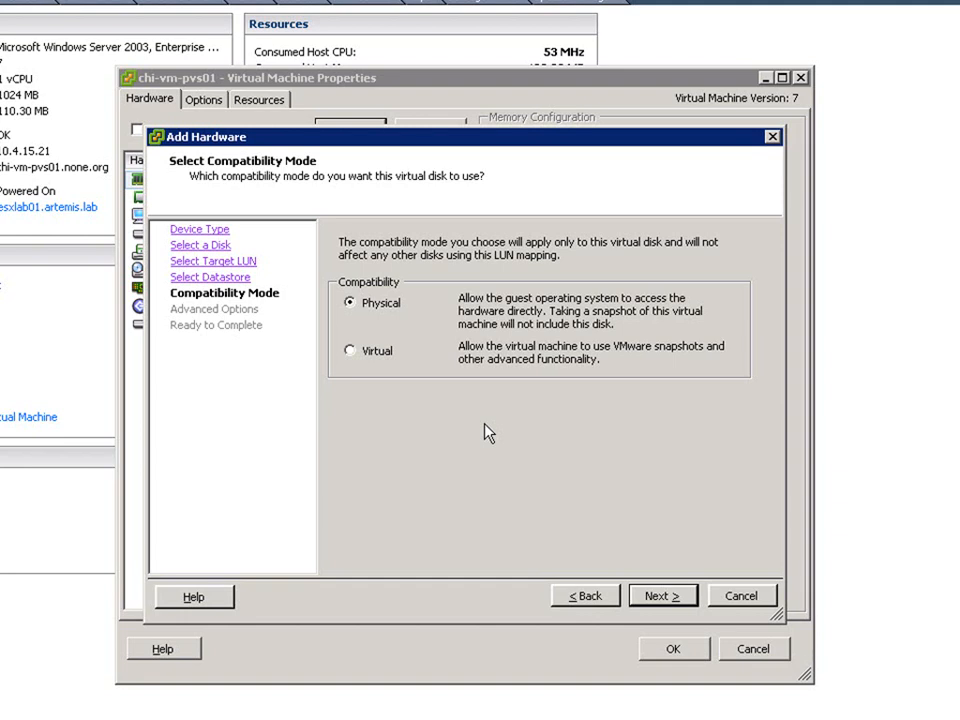
{"action": "left_click", "coordinate": [659, 597]}
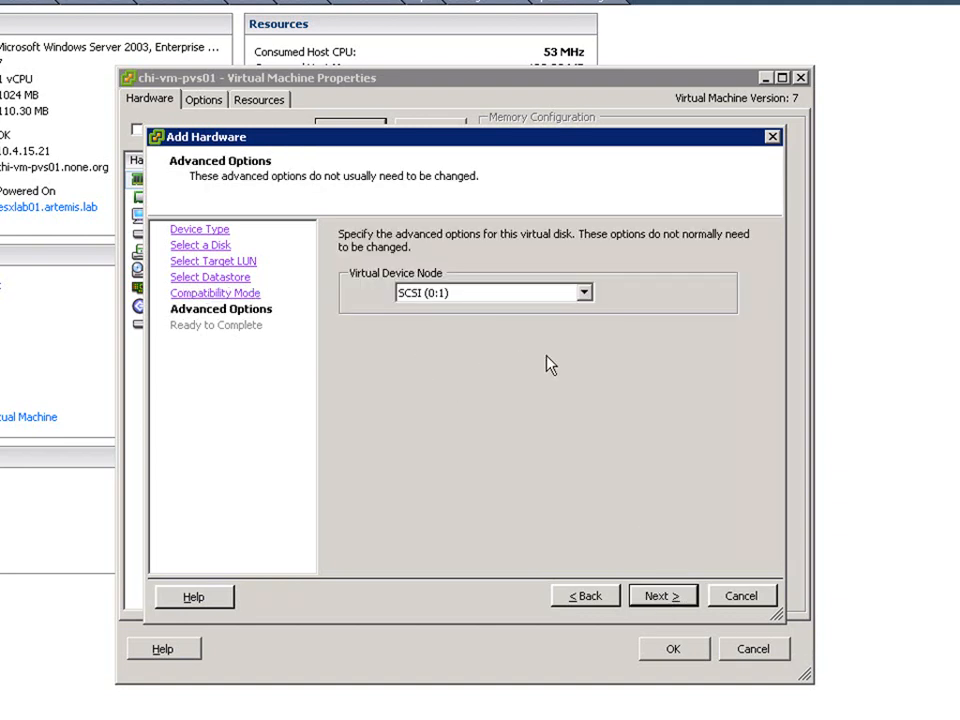
{"action": "left_click", "coordinate": [660, 603]}
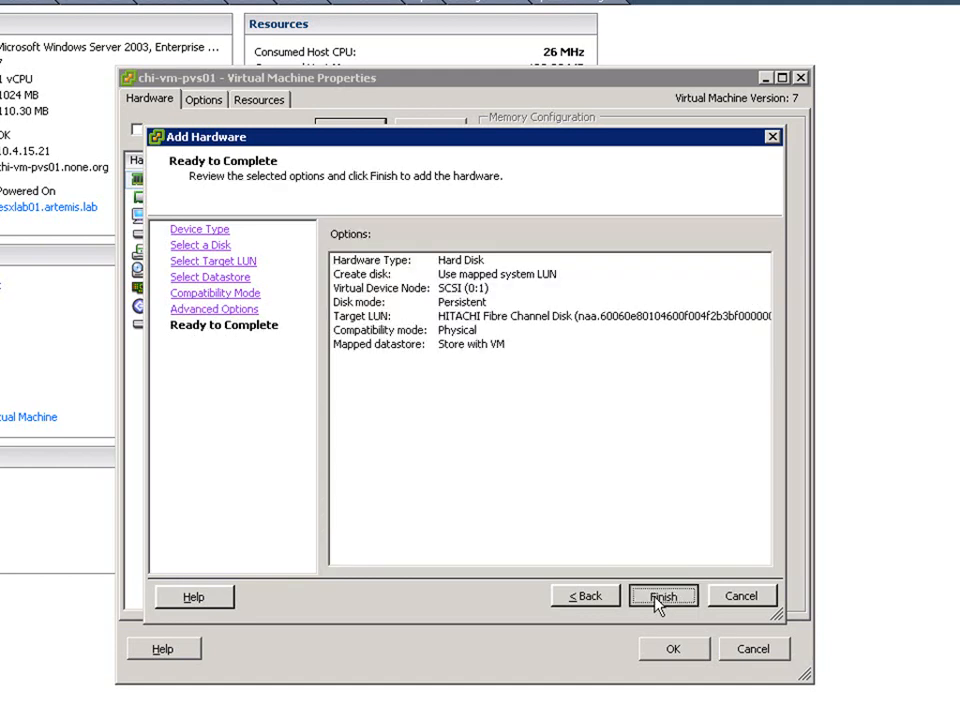
{"action": "left_click", "coordinate": [660, 600]}
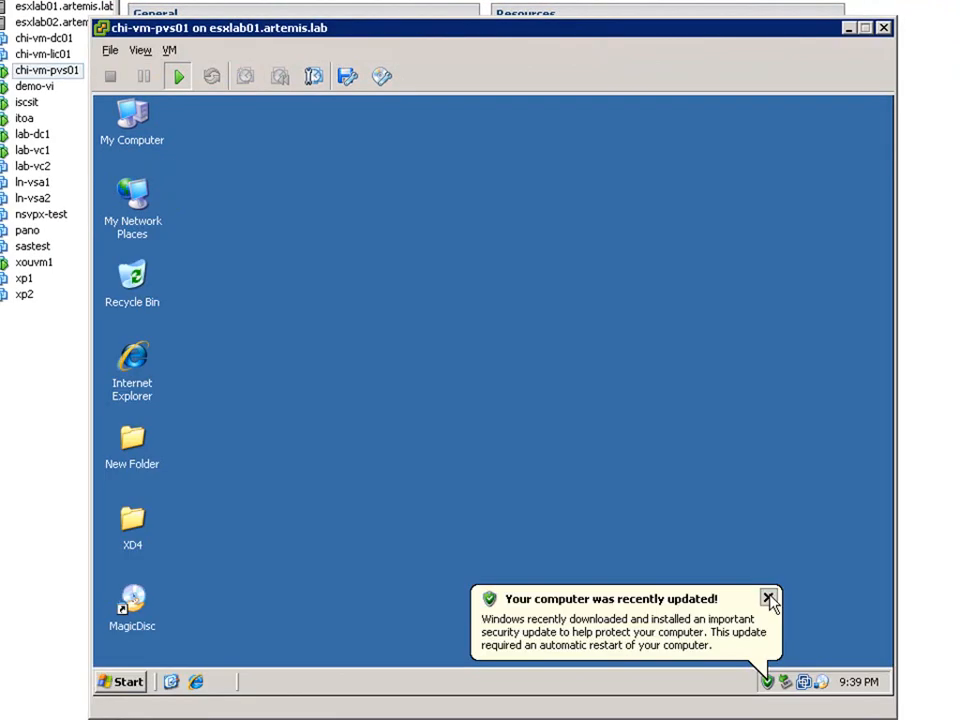
Dismiss the update notice and open Disk Management in the guest's Computer Management.
{"action": "left_click", "coordinate": [770, 596]}
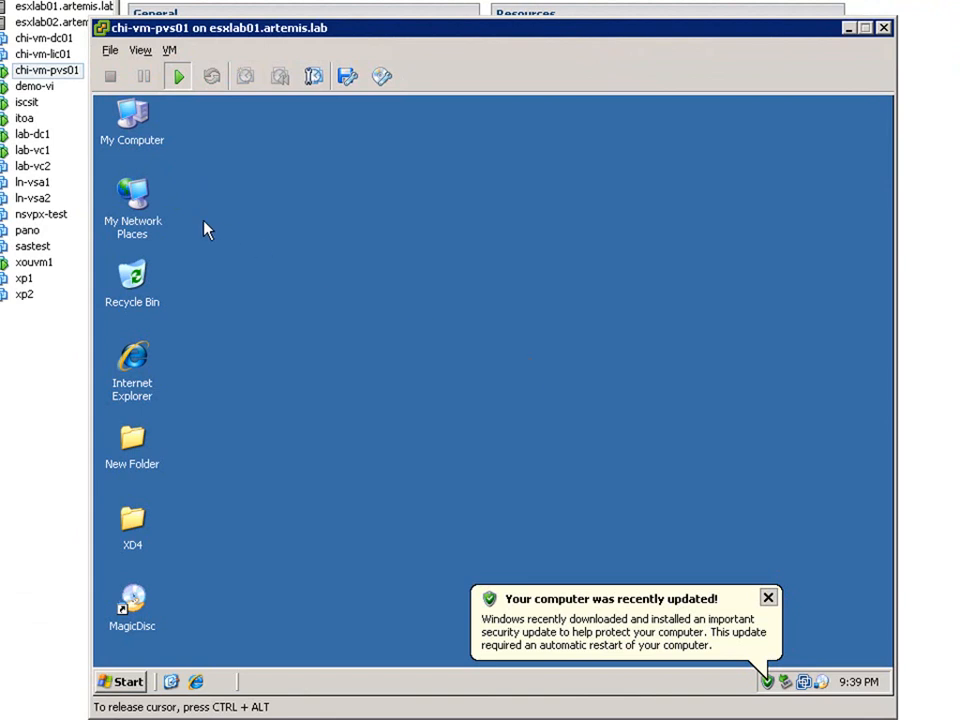
{"action": "right_click", "coordinate": [133, 118]}
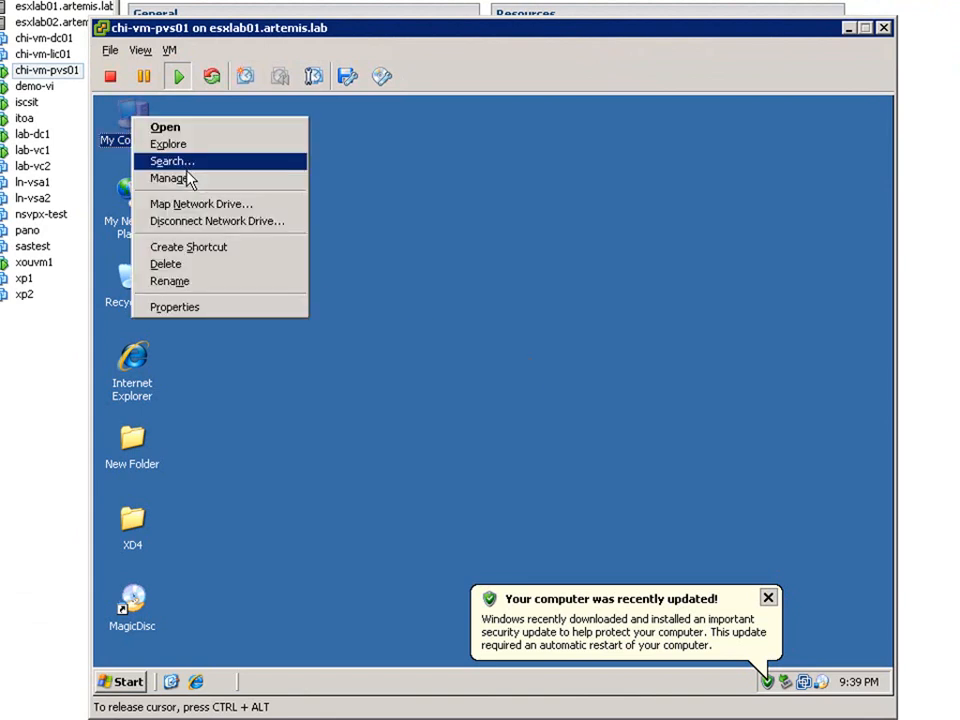
{"action": "left_click", "coordinate": [196, 180]}
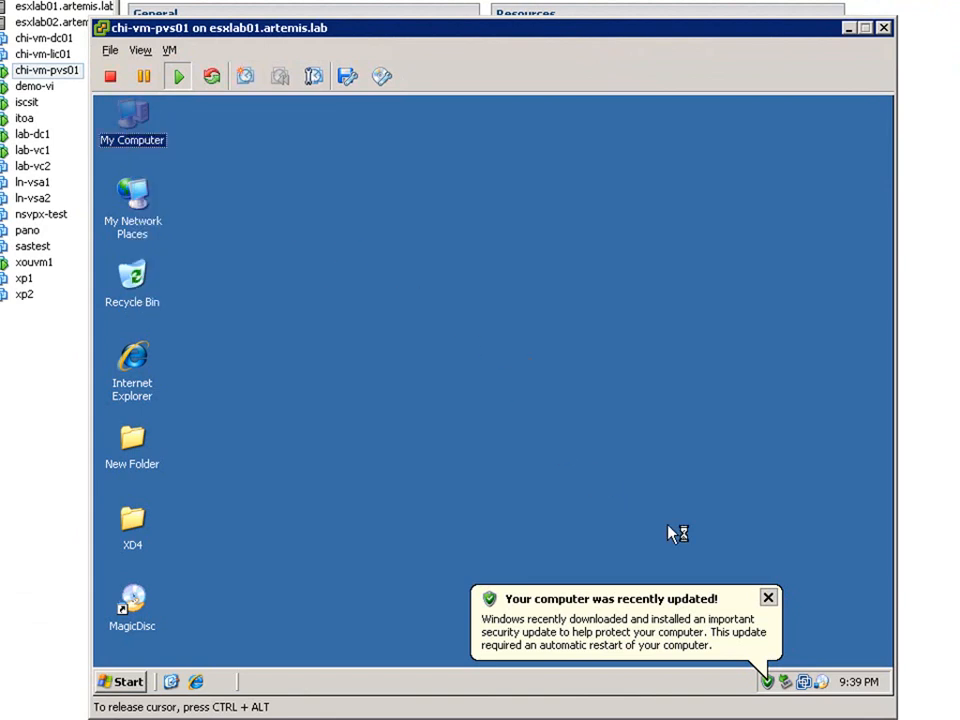
{"action": "left_click", "coordinate": [270, 419]}
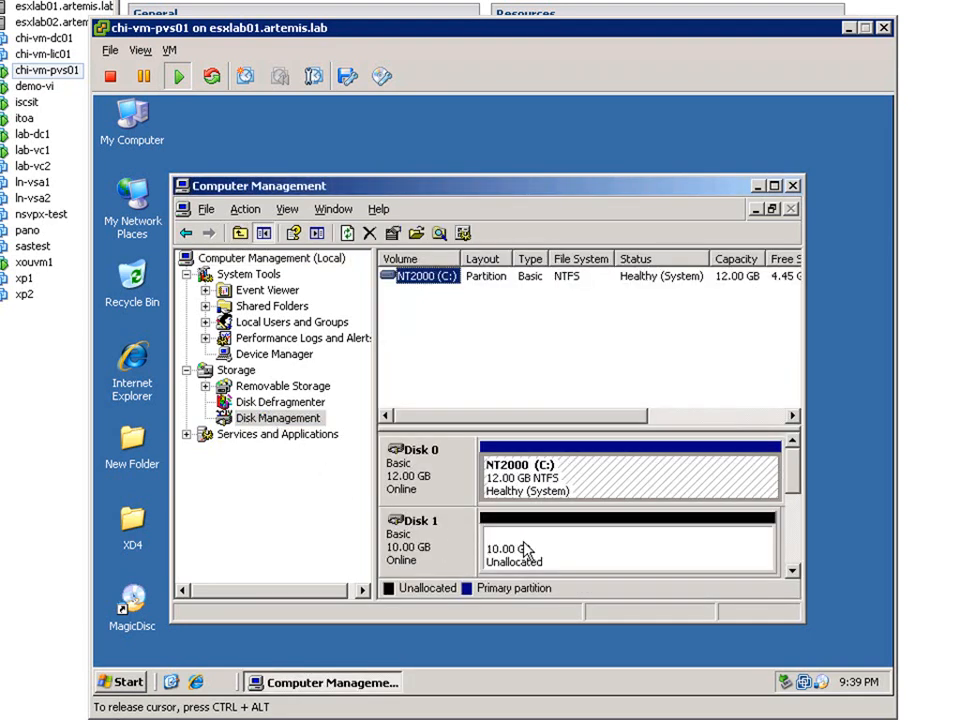
Start a new primary partition on Disk 1's unallocated space, using the full 10236 MB size.
{"action": "right_click", "coordinate": [583, 548]}
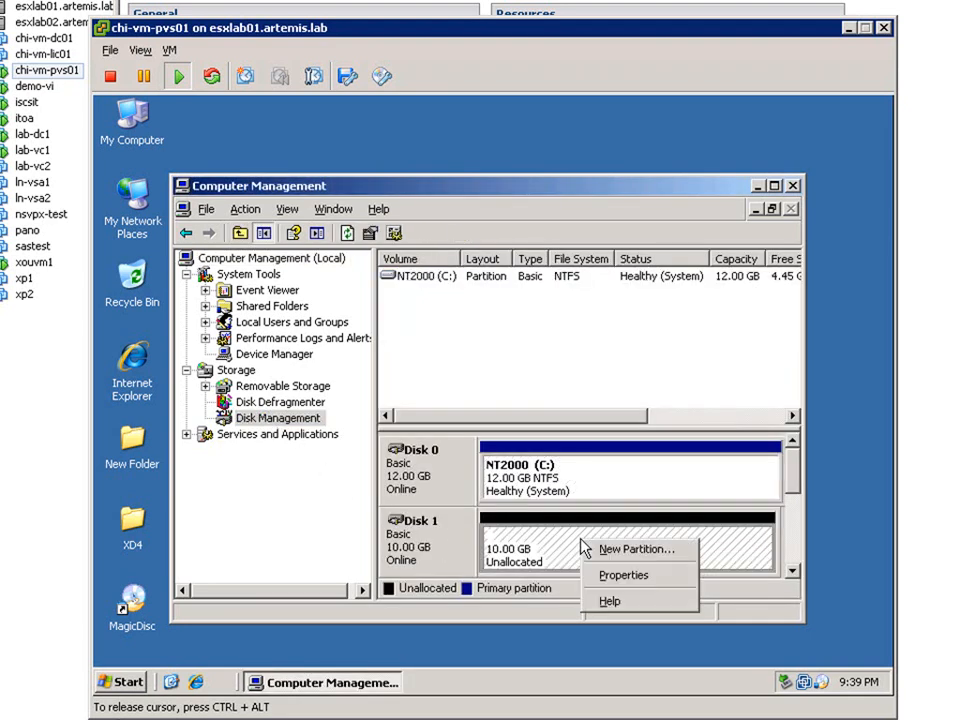
{"action": "left_click", "coordinate": [624, 560]}
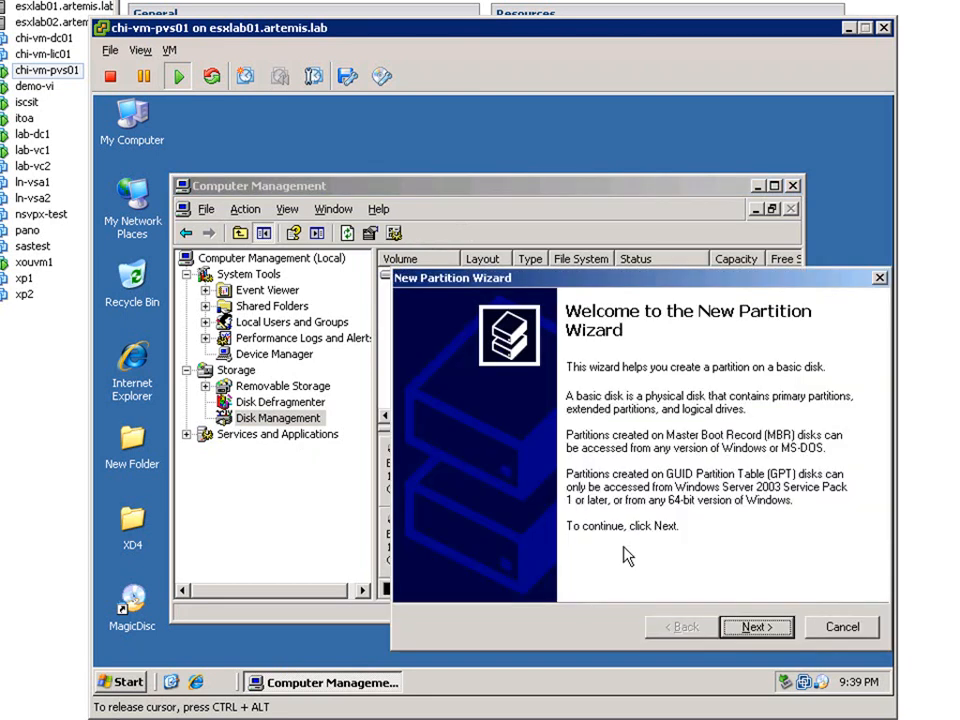
{"action": "left_click", "coordinate": [767, 628]}
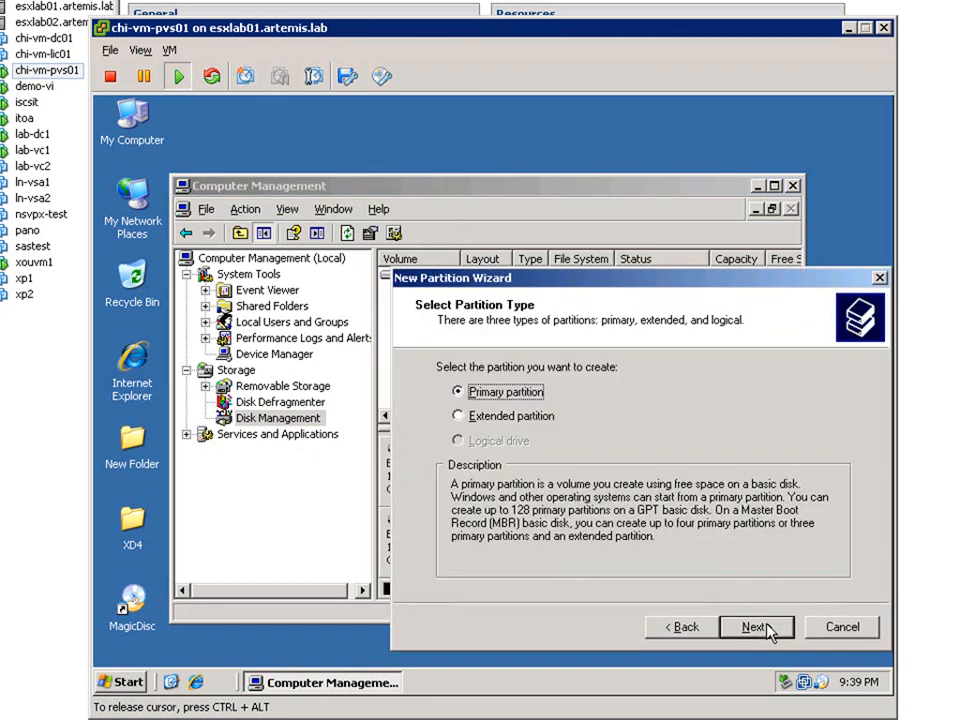
{"action": "left_click", "coordinate": [767, 628]}
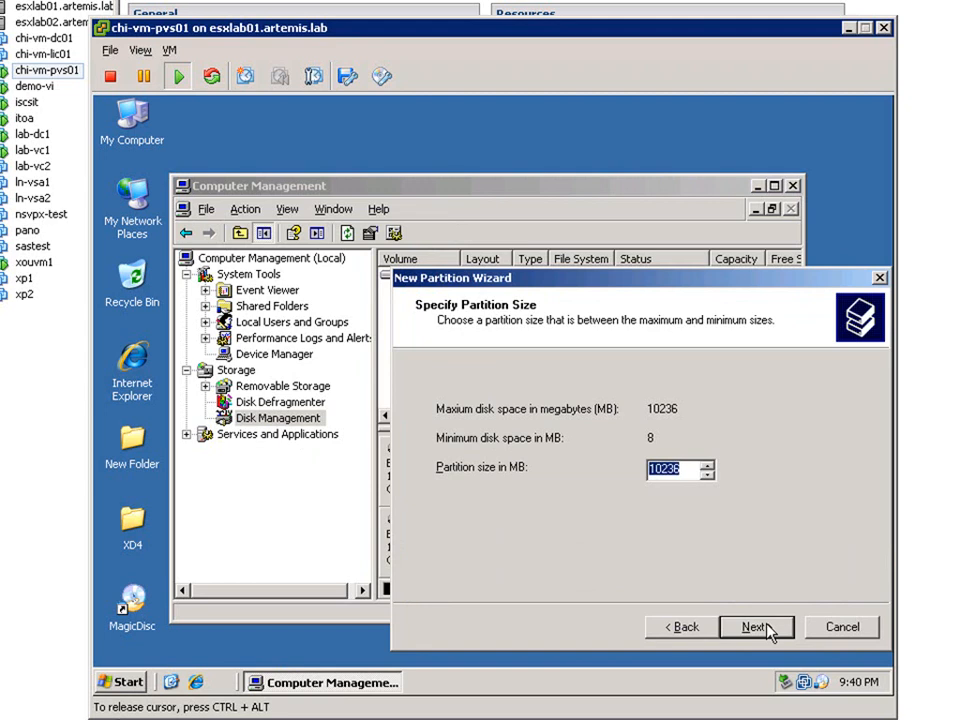
{"action": "left_click", "coordinate": [767, 628]}
{"action": "left_click", "coordinate": [767, 628]}
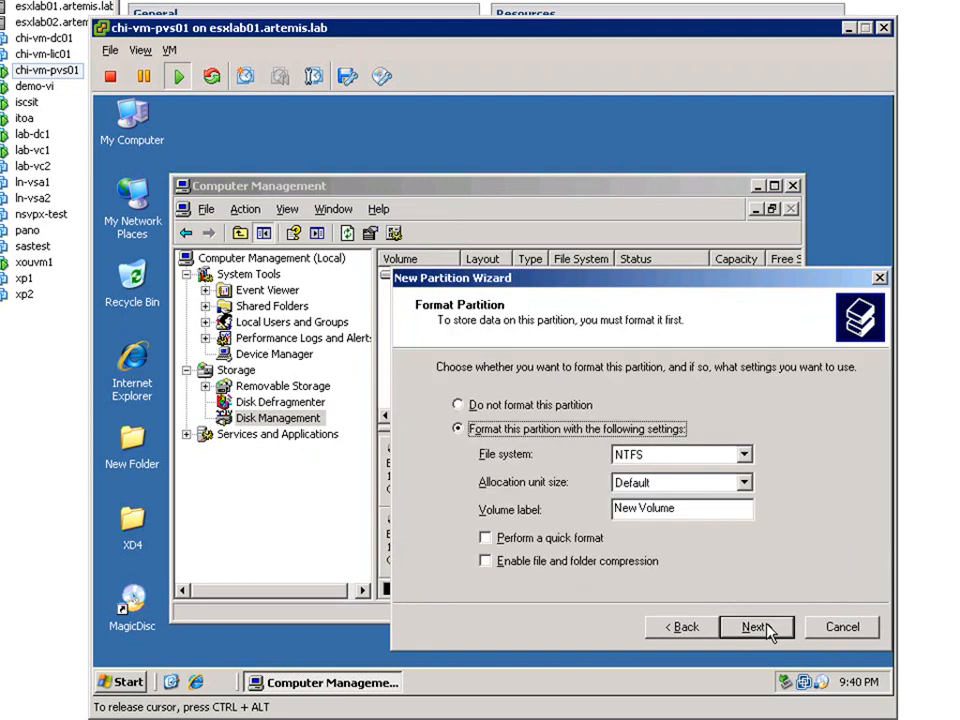
Clear the volume label, keep NTFS formatting, finish the partition wizard, and close Computer Management.
{"action": "left_click", "coordinate": [693, 508]}
{"action": "key", "text": "BackSpace"}
{"action": "key", "text": "BackSpace"}
{"action": "key", "text": "BackSpace"}
{"action": "key", "text": "BackSpace"}
{"action": "key", "text": "BackSpace"}
{"action": "key", "text": "BackSpace"}
{"action": "key", "text": "BackSpace"}
{"action": "key", "text": "BackSpace"}
{"action": "key", "text": "BackSpace"}
{"action": "key", "text": "BackSpace"}
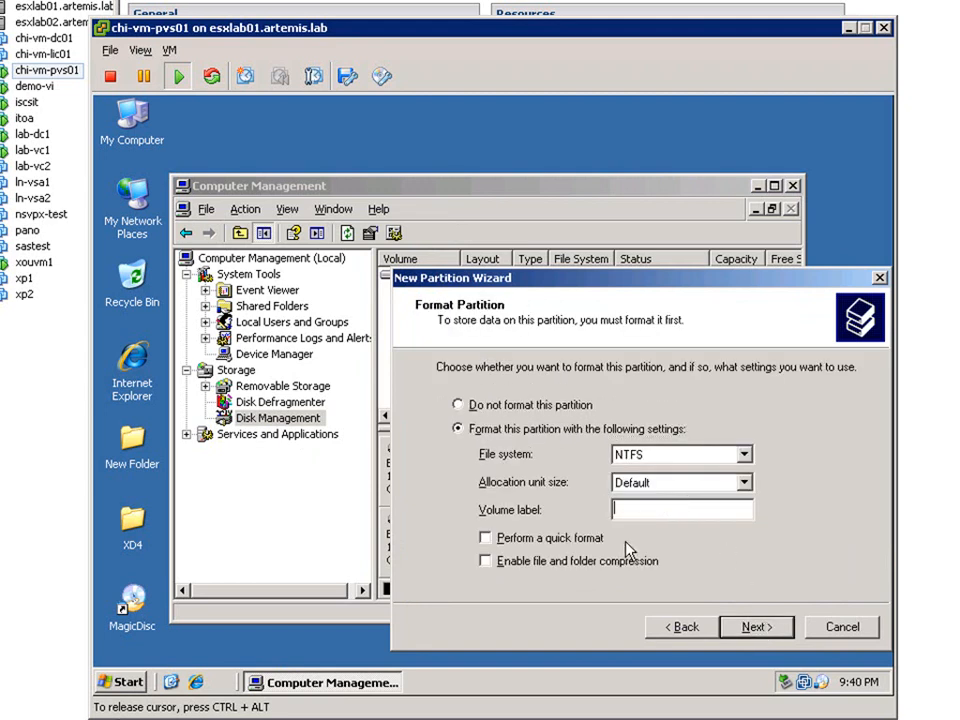
{"action": "left_click", "coordinate": [756, 628]}
{"action": "left_click", "coordinate": [757, 630]}
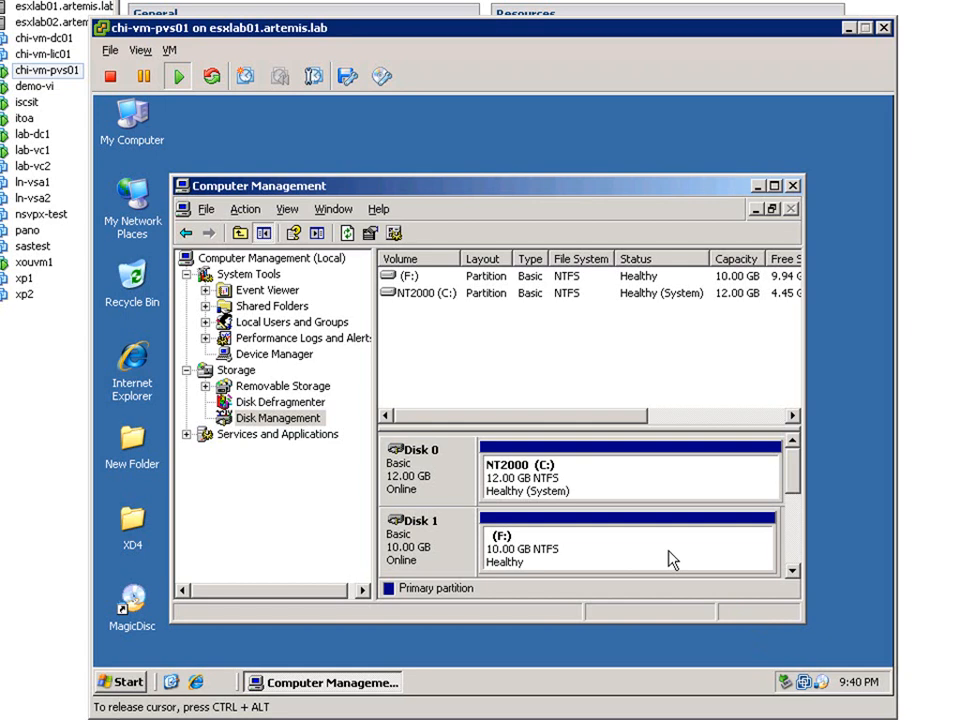
{"action": "left_click", "coordinate": [792, 186]}
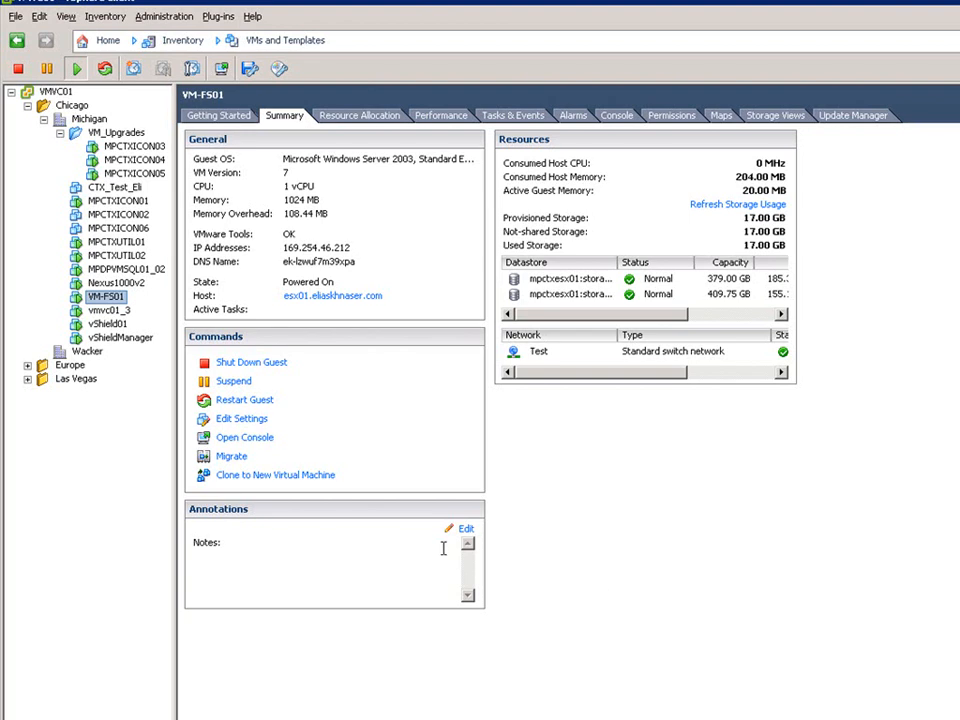
Shut down the guest operating system of VM-FS01.
{"action": "right_click", "coordinate": [116, 304]}
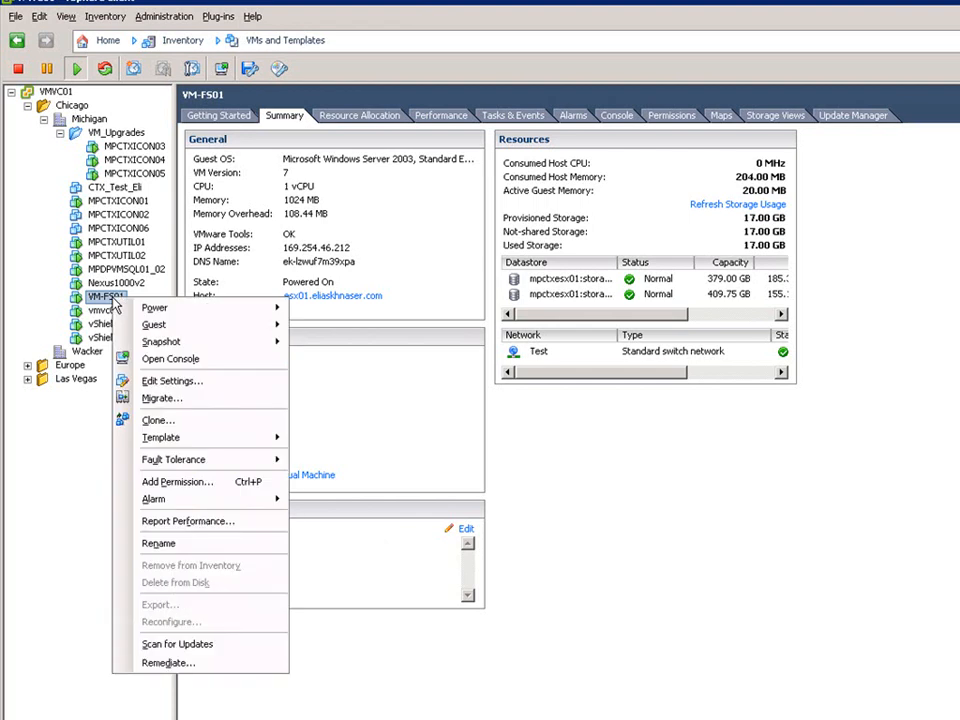
{"action": "mouse_move", "coordinate": [150, 445]}
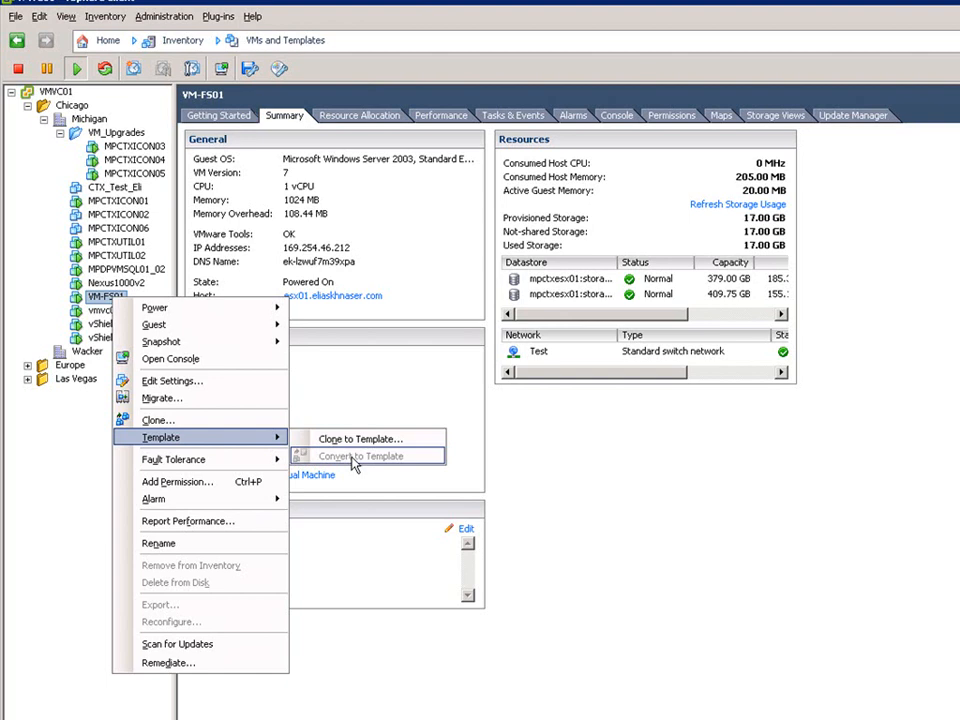
{"action": "left_click", "coordinate": [605, 508]}
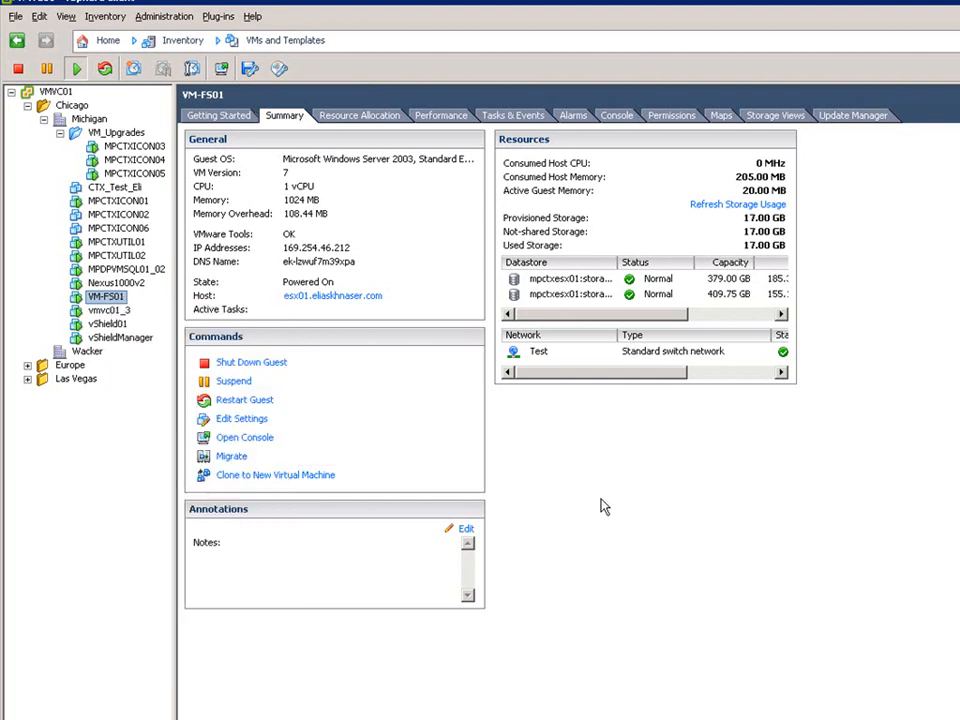
{"action": "left_click", "coordinate": [256, 364]}
{"action": "left_click", "coordinate": [773, 484]}
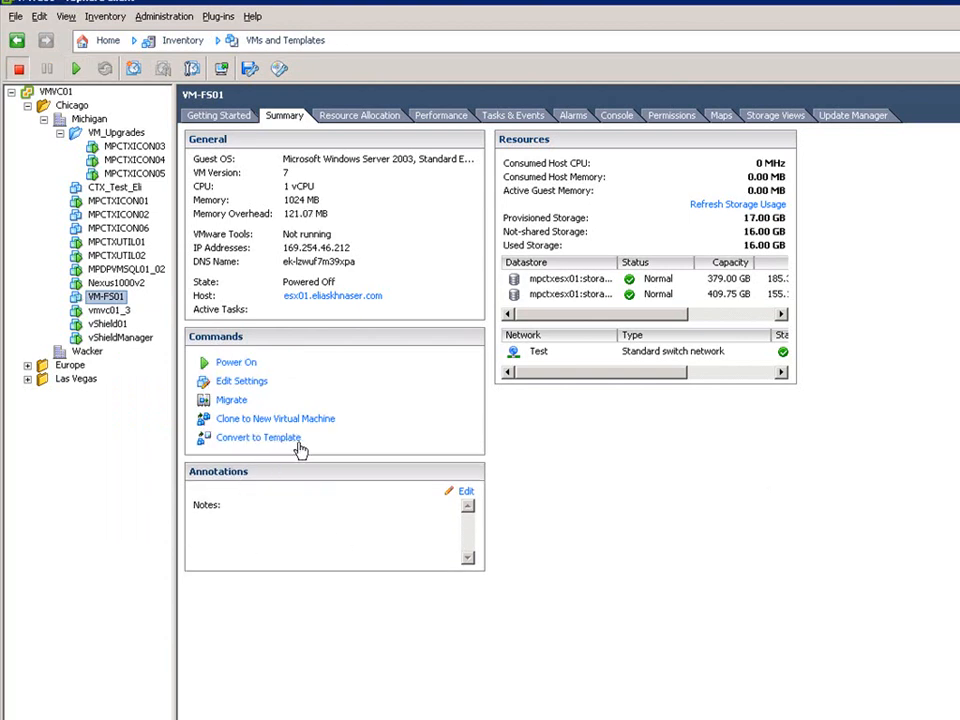
Convert the powered-off VM-FS01 to a template.
{"action": "right_click", "coordinate": [106, 301]}
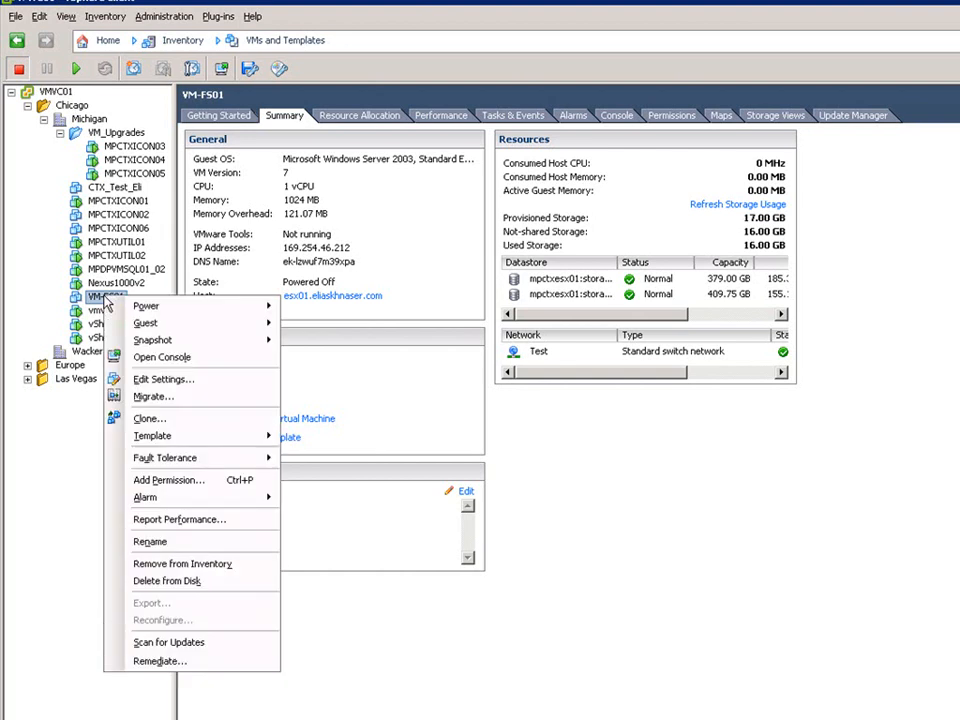
{"action": "mouse_move", "coordinate": [181, 466]}
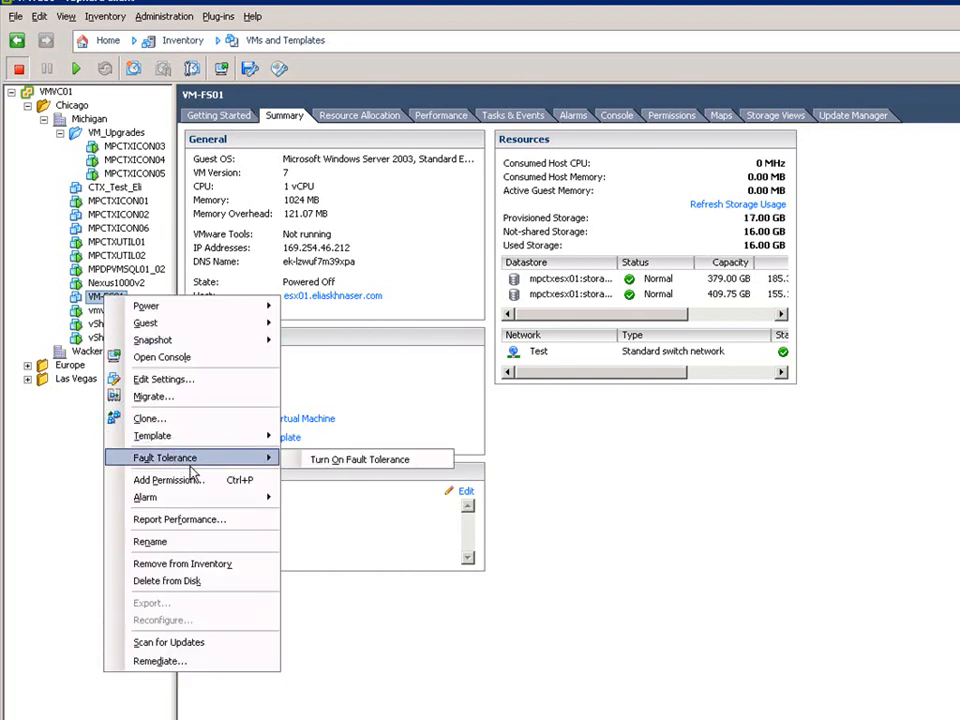
{"action": "mouse_move", "coordinate": [230, 436]}
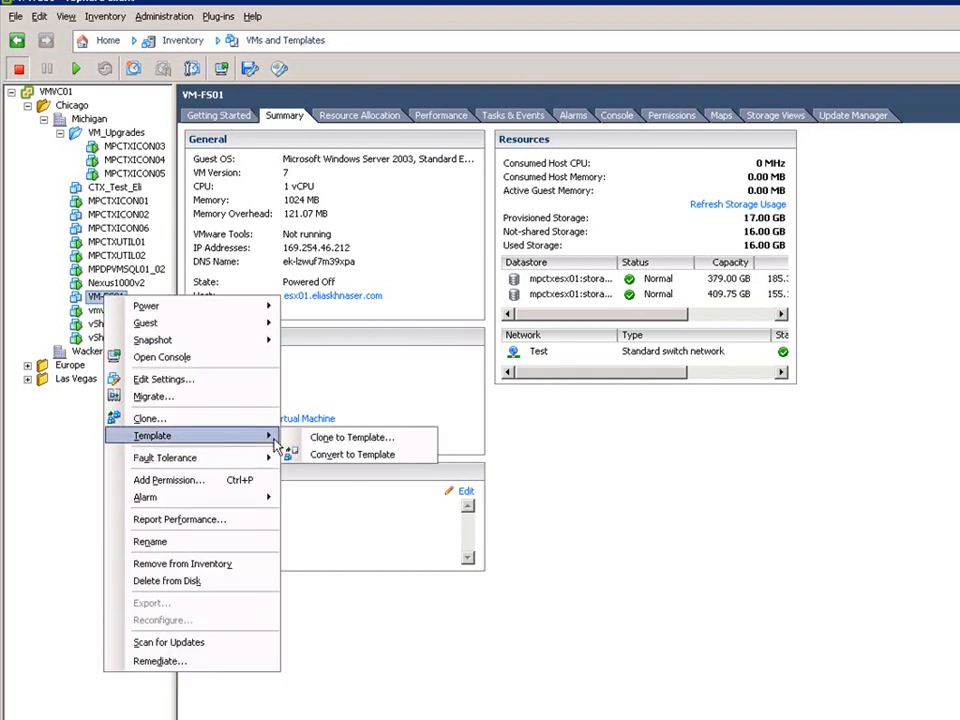
{"action": "left_click", "coordinate": [358, 458]}
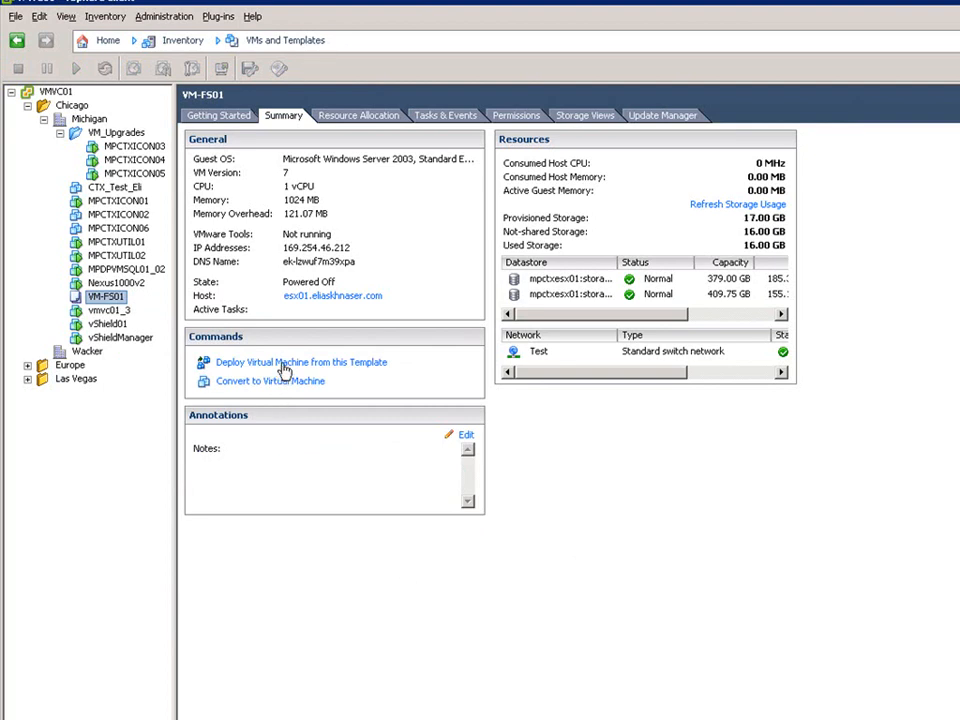
Convert the VM-FS01 template back to a virtual machine running on the esx01 host.
{"action": "right_click", "coordinate": [103, 298]}
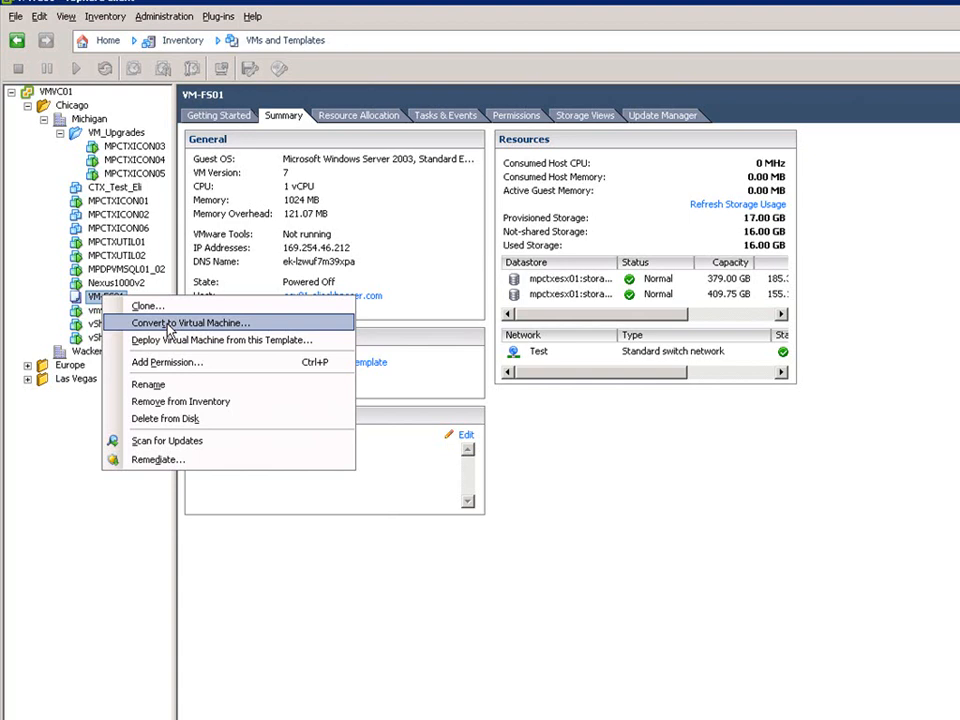
{"action": "left_click", "coordinate": [605, 468]}
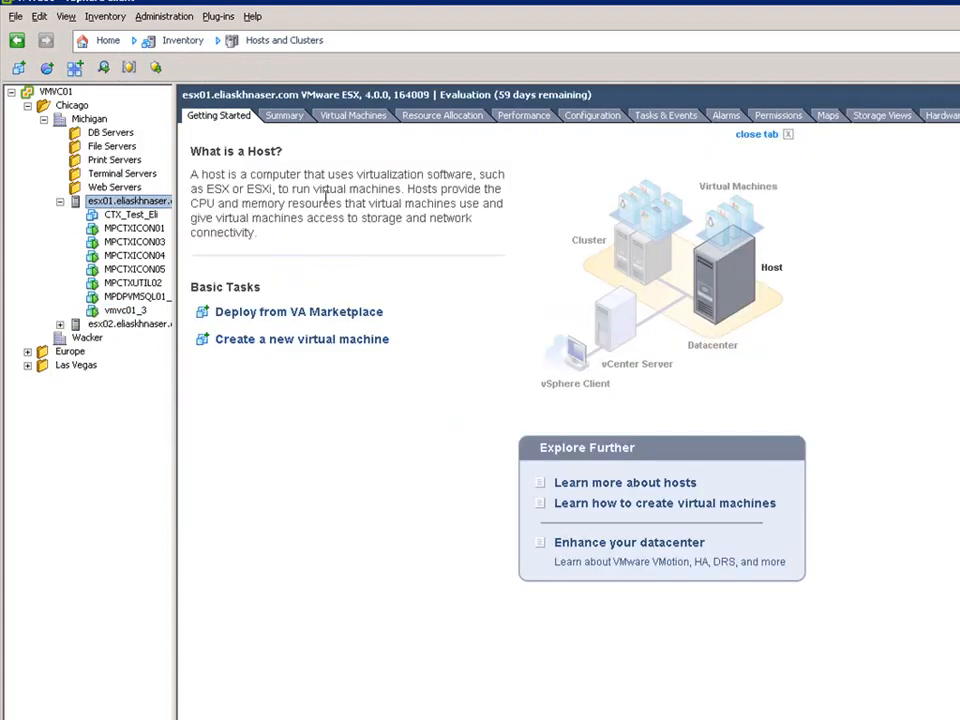
{"action": "left_click", "coordinate": [353, 115]}
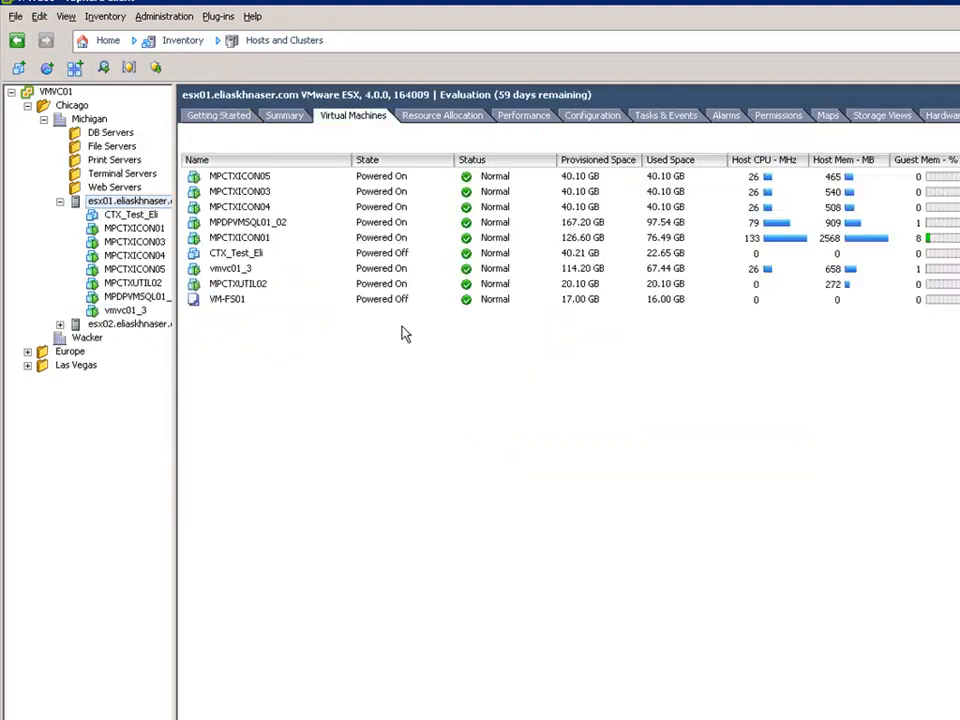
{"action": "right_click", "coordinate": [222, 304]}
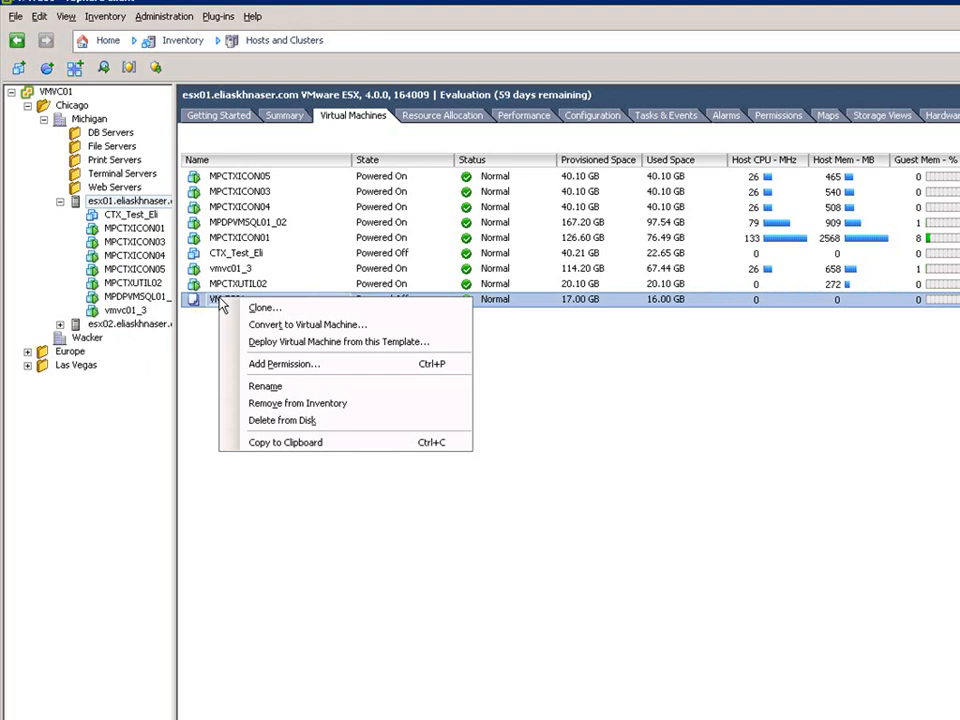
{"action": "left_click", "coordinate": [700, 405]}
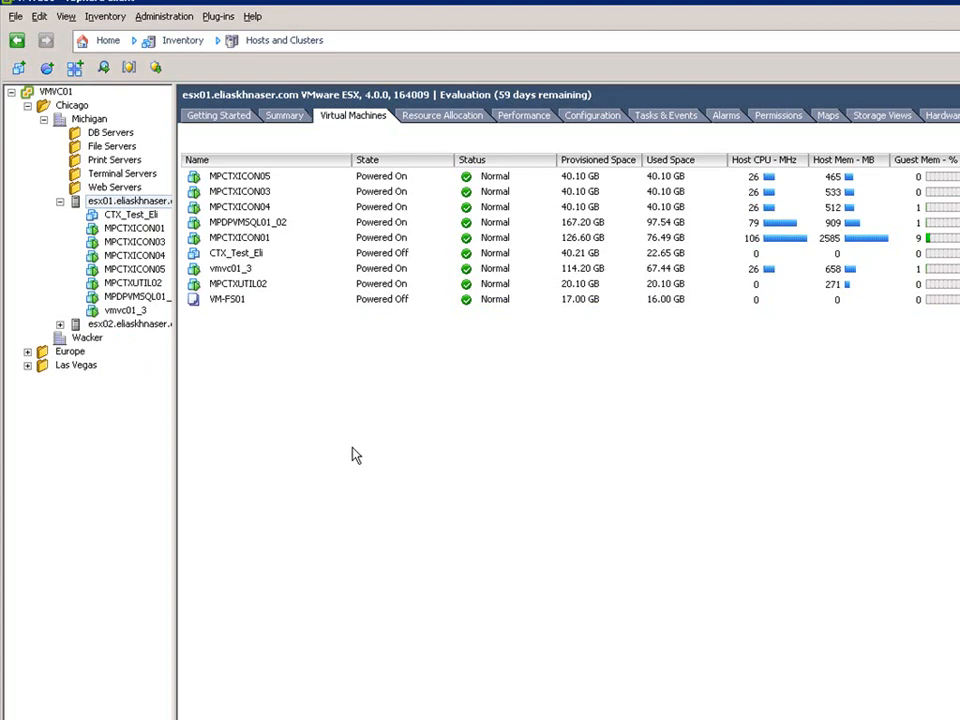
{"action": "left_click", "coordinate": [216, 303]}
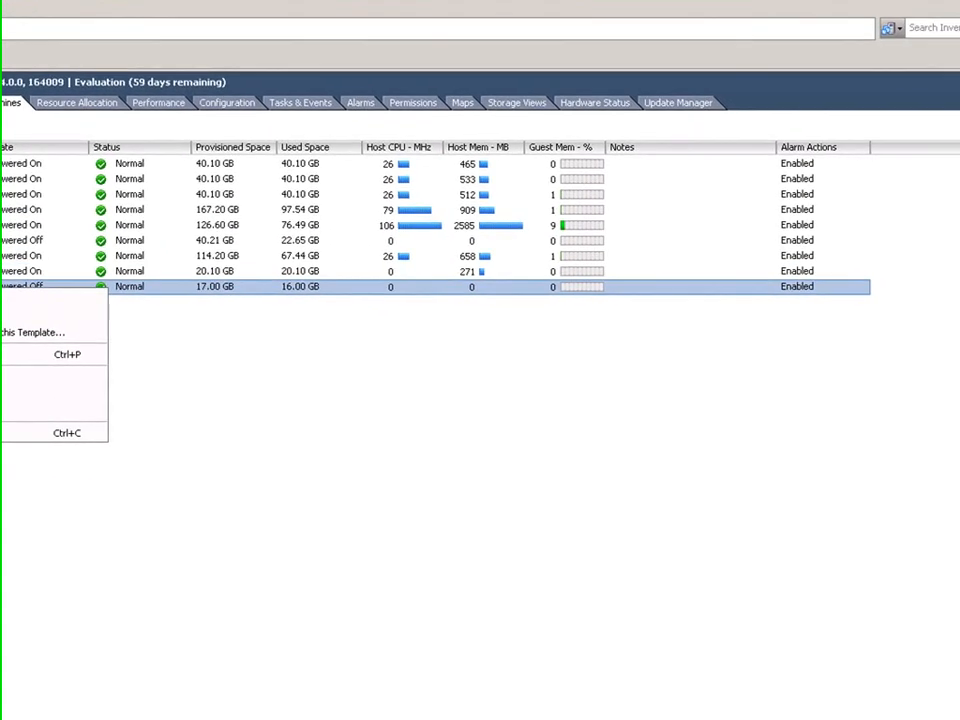
{"action": "left_click", "coordinate": [146, 325]}
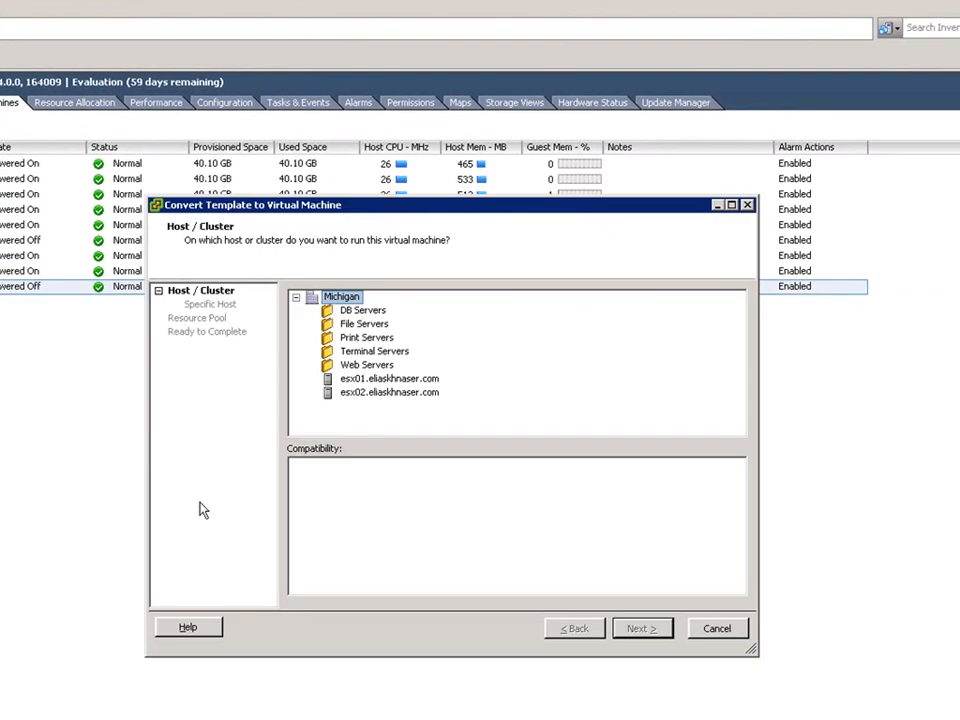
{"action": "left_click", "coordinate": [381, 379]}
{"action": "left_click", "coordinate": [640, 627]}
{"action": "left_click", "coordinate": [641, 628]}
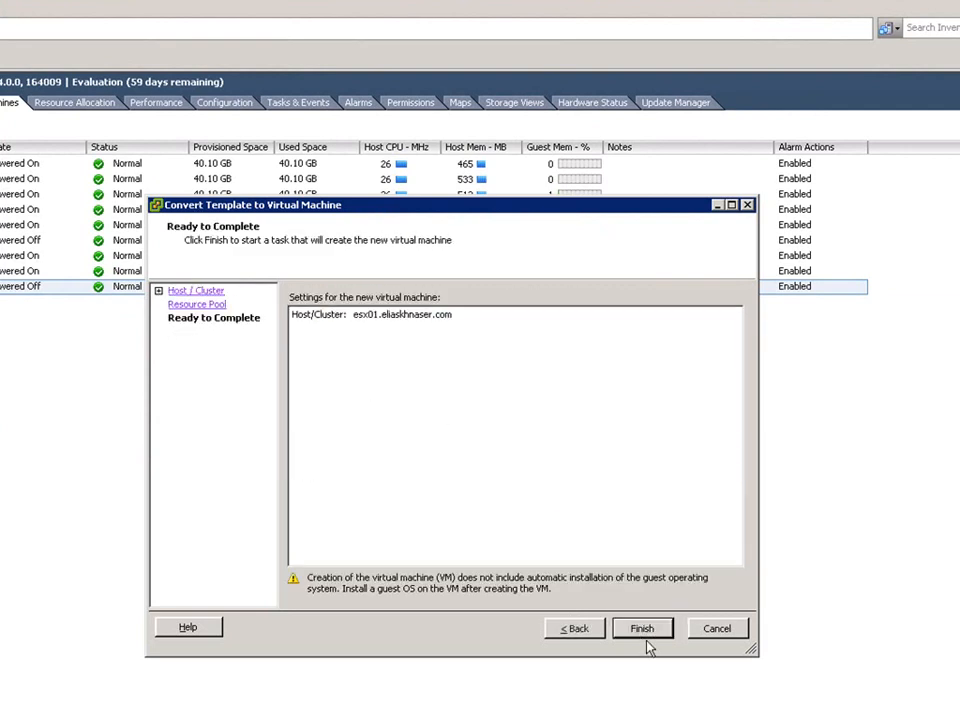
{"action": "left_click", "coordinate": [643, 629]}
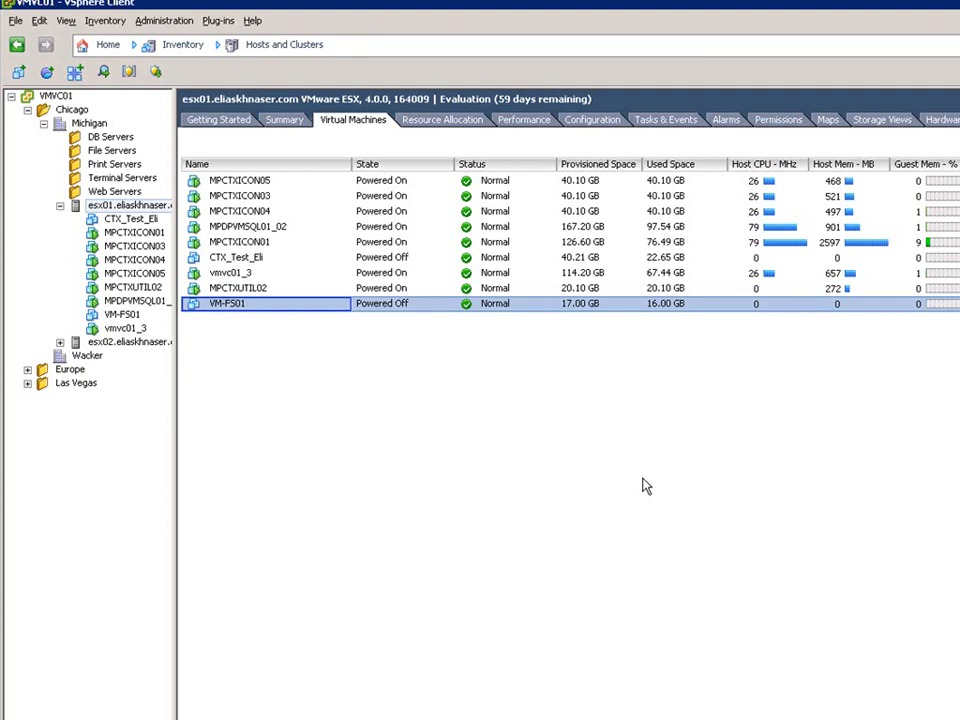
Start cloning VM-FS01 and name the new virtual machine VM-FS02.
{"action": "right_click", "coordinate": [243, 310]}
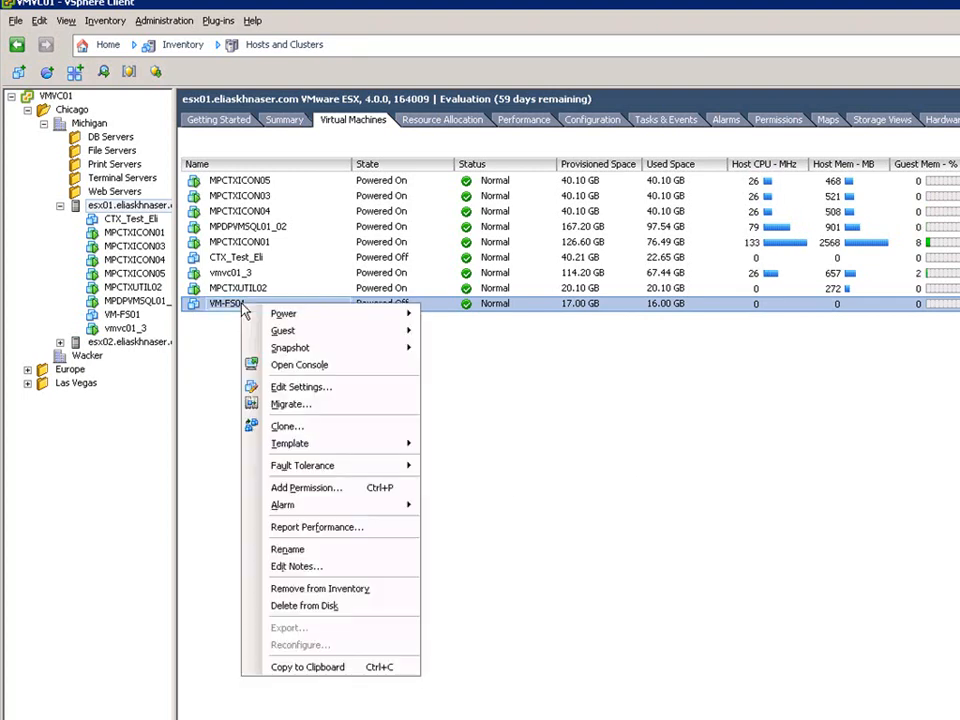
{"action": "left_click", "coordinate": [284, 428]}
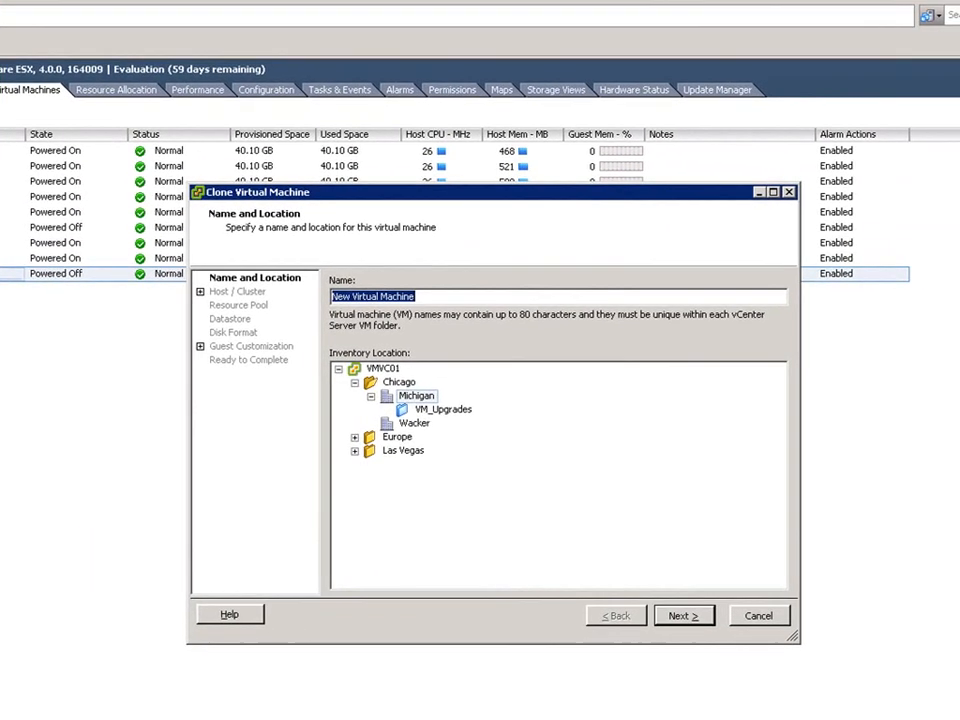
{"action": "type", "text": "VM"}
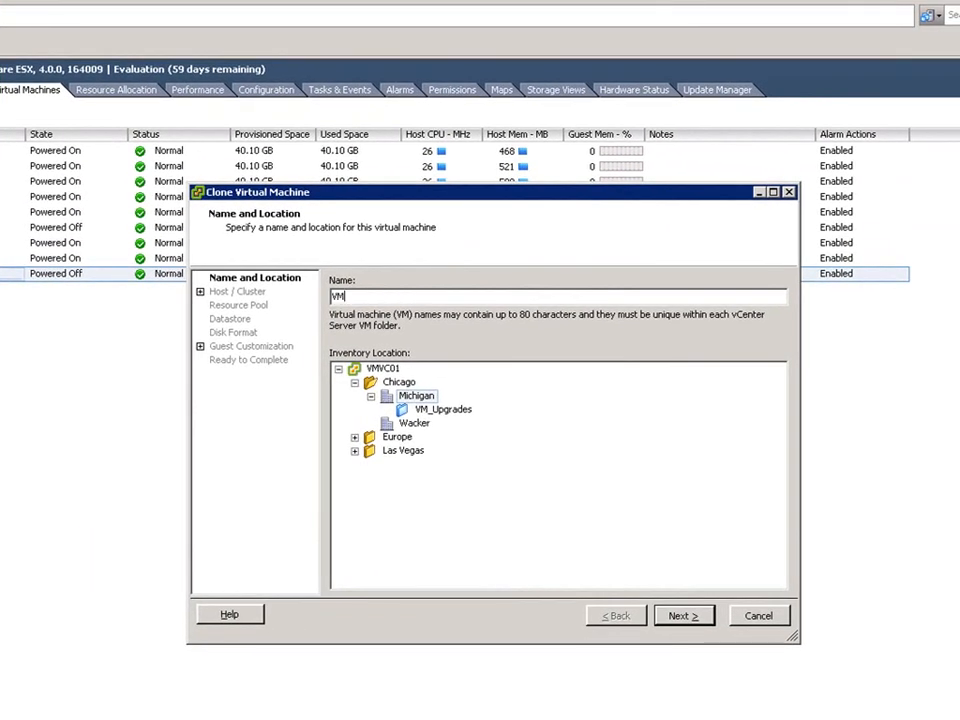
{"action": "type", "text": "-FS-2"}
{"action": "key", "text": "BackSpace"}
{"action": "key", "text": "BackSpace"}
{"action": "type", "text": "02"}
{"action": "left_click", "coordinate": [682, 617]}
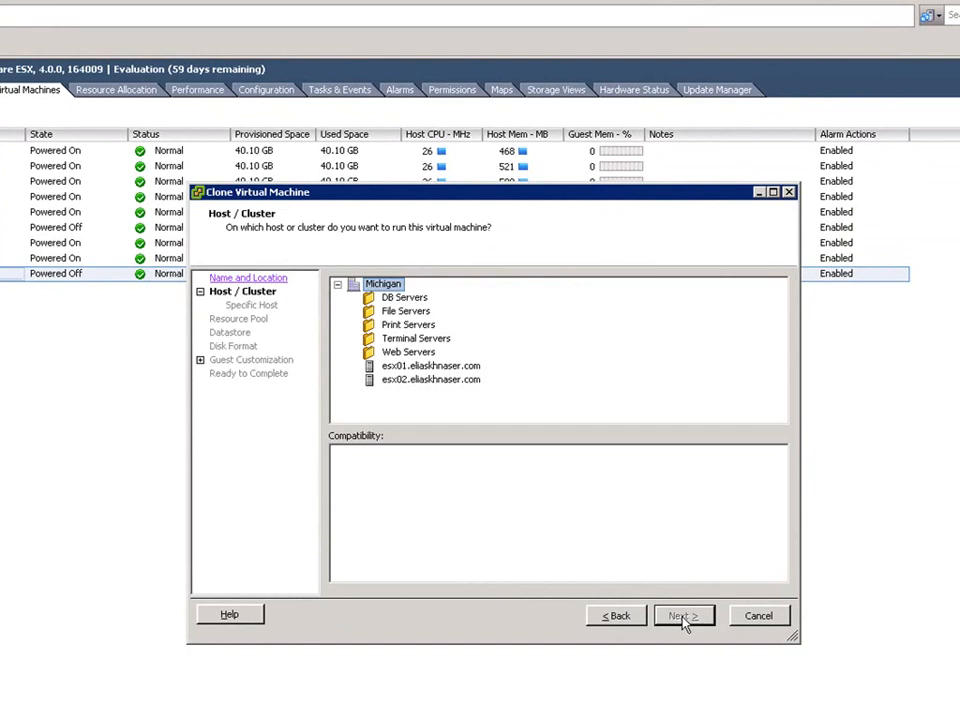
Place the clone on the esx01 host, keep the same disk format as source, and finish the clone wizard.
{"action": "left_click", "coordinate": [480, 366]}
{"action": "left_click", "coordinate": [680, 615]}
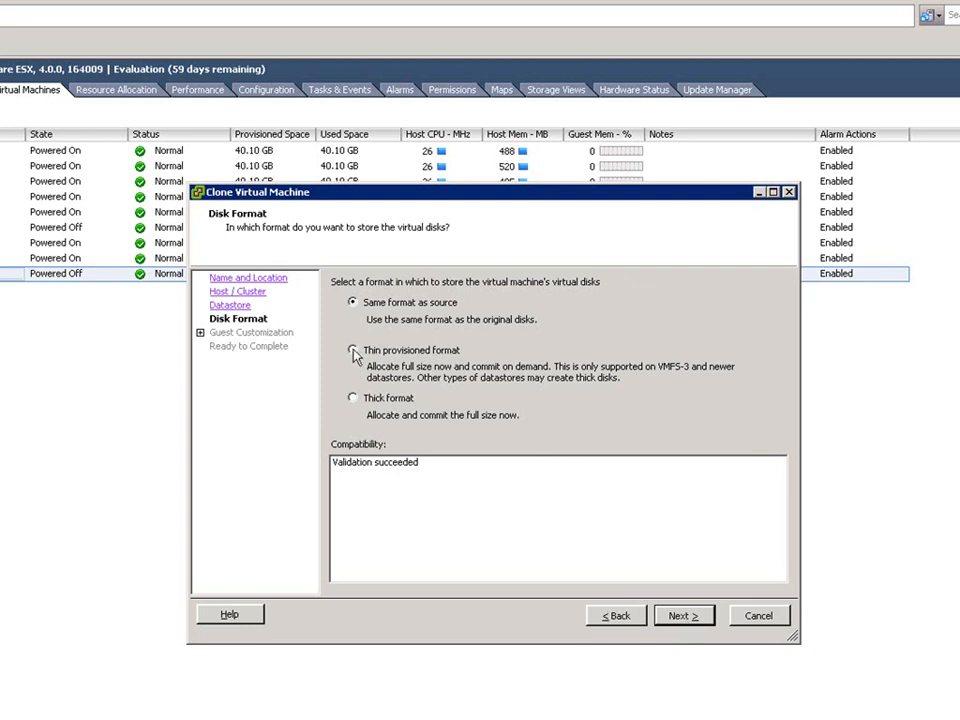
{"action": "left_click", "coordinate": [354, 399]}
{"action": "left_click", "coordinate": [362, 306]}
{"action": "left_click", "coordinate": [683, 617]}
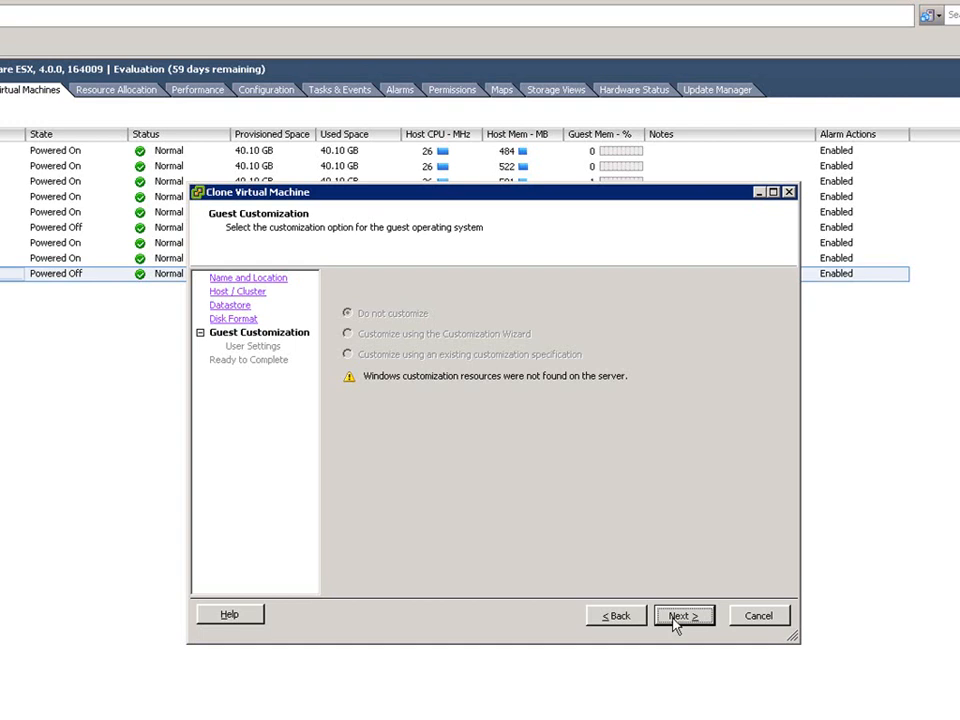
{"action": "left_click", "coordinate": [683, 616]}
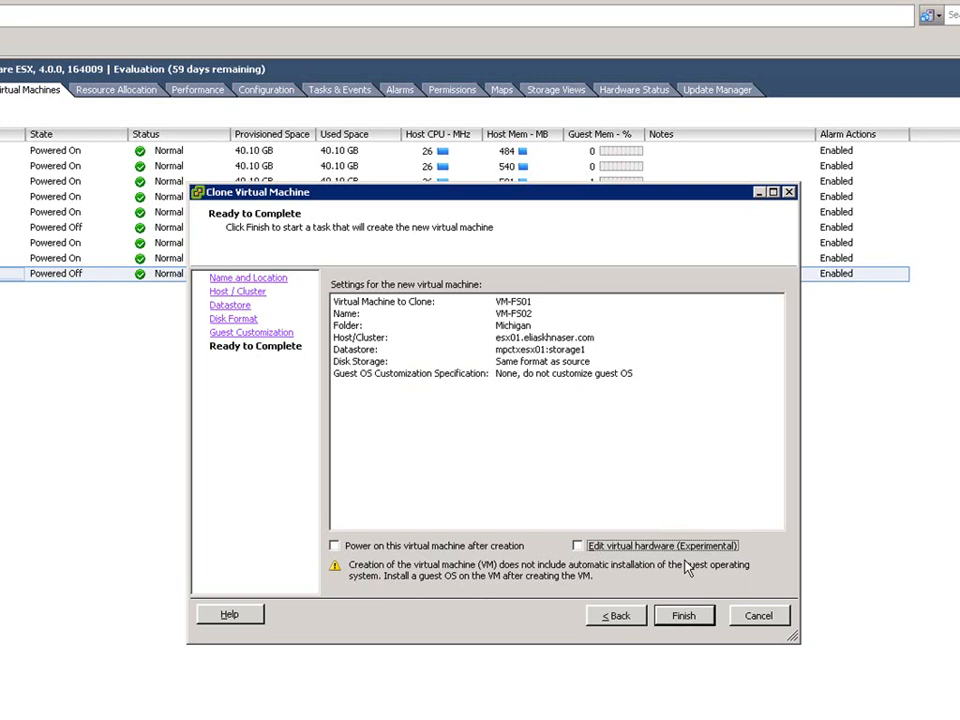
{"action": "left_click", "coordinate": [684, 617]}
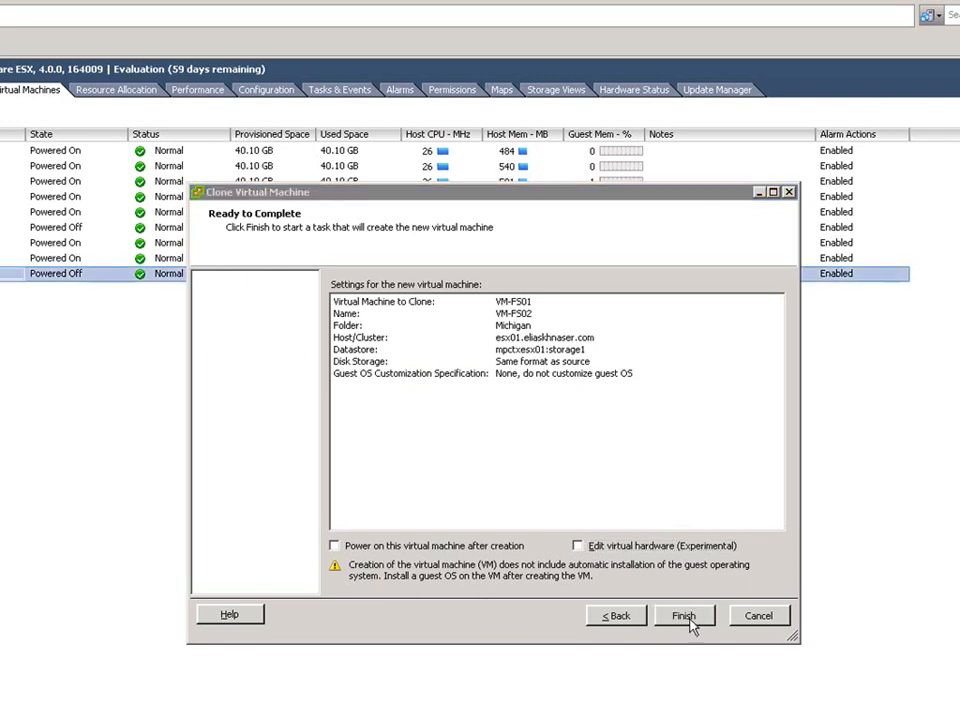
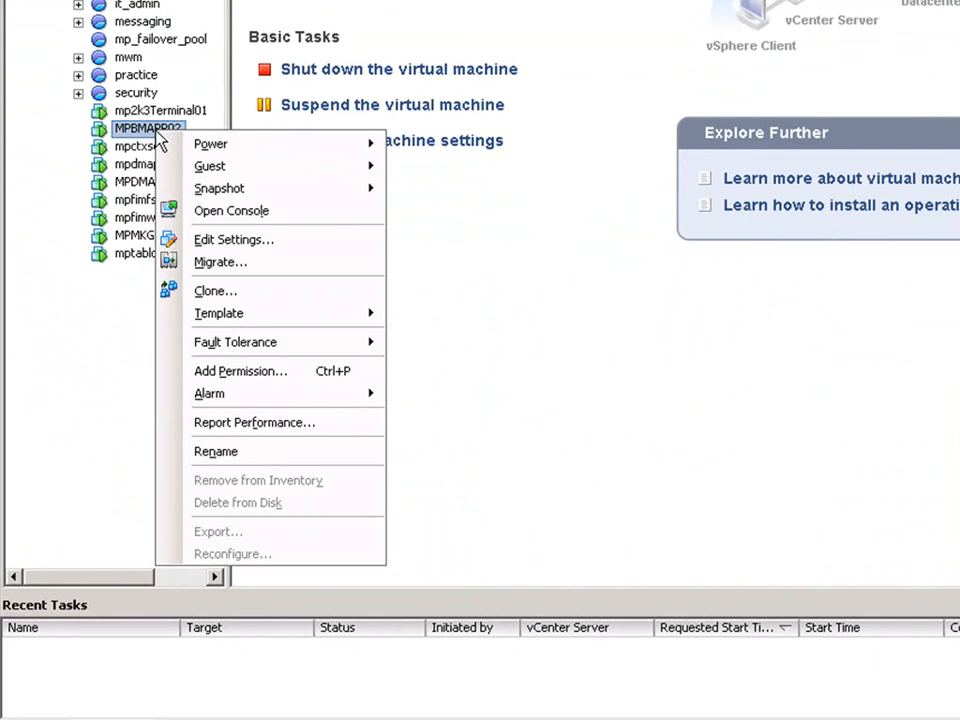
{"action": "left_click", "coordinate": [216, 292]}
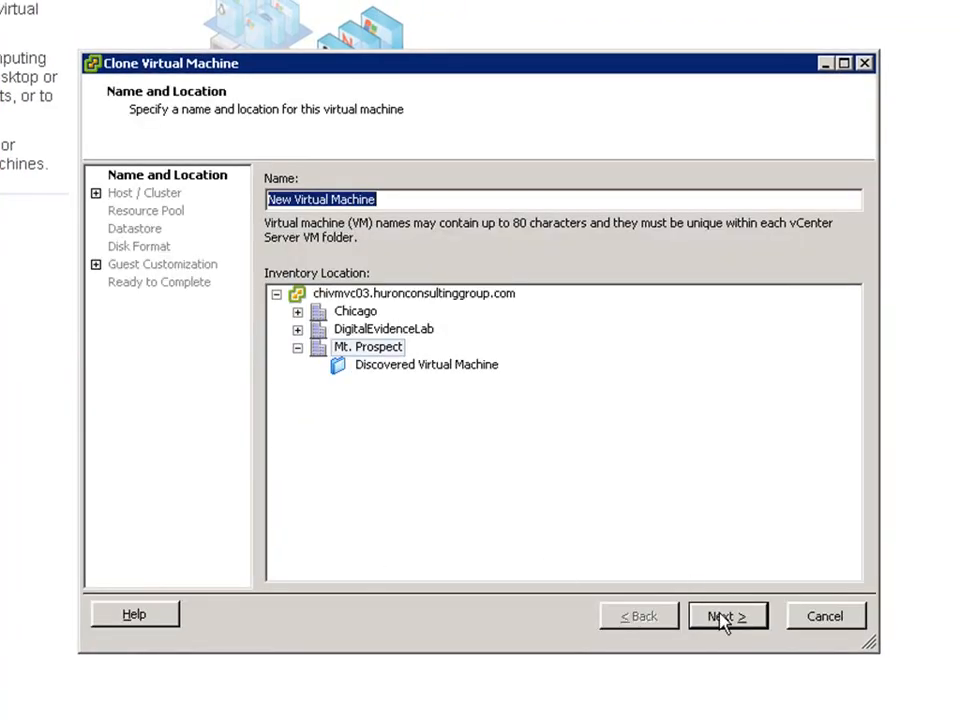
{"action": "left_click", "coordinate": [724, 617]}
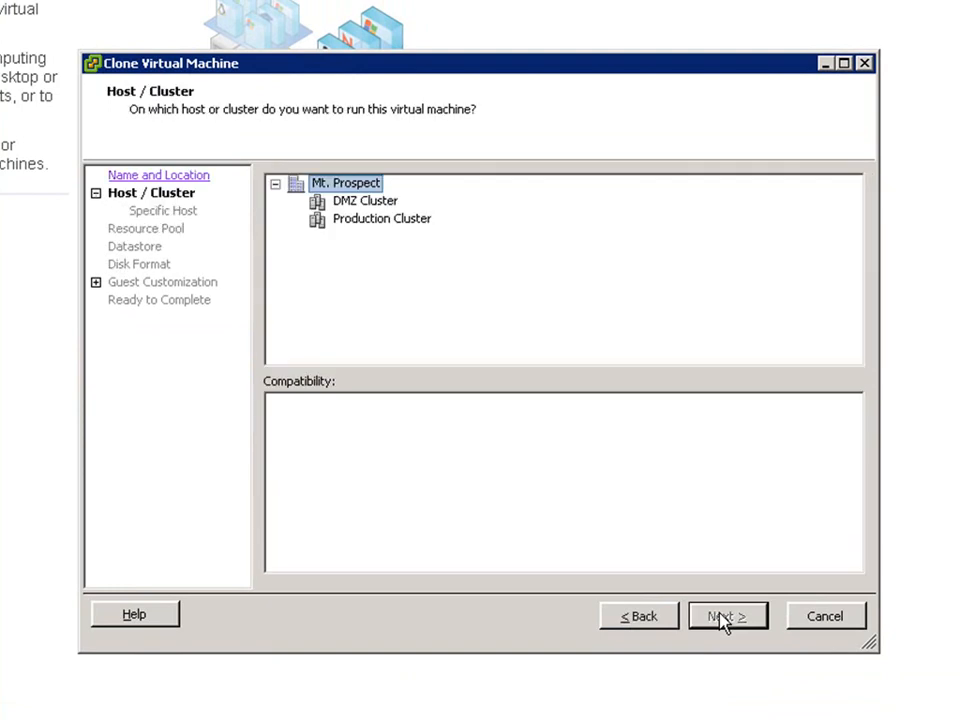
{"action": "left_click", "coordinate": [415, 225]}
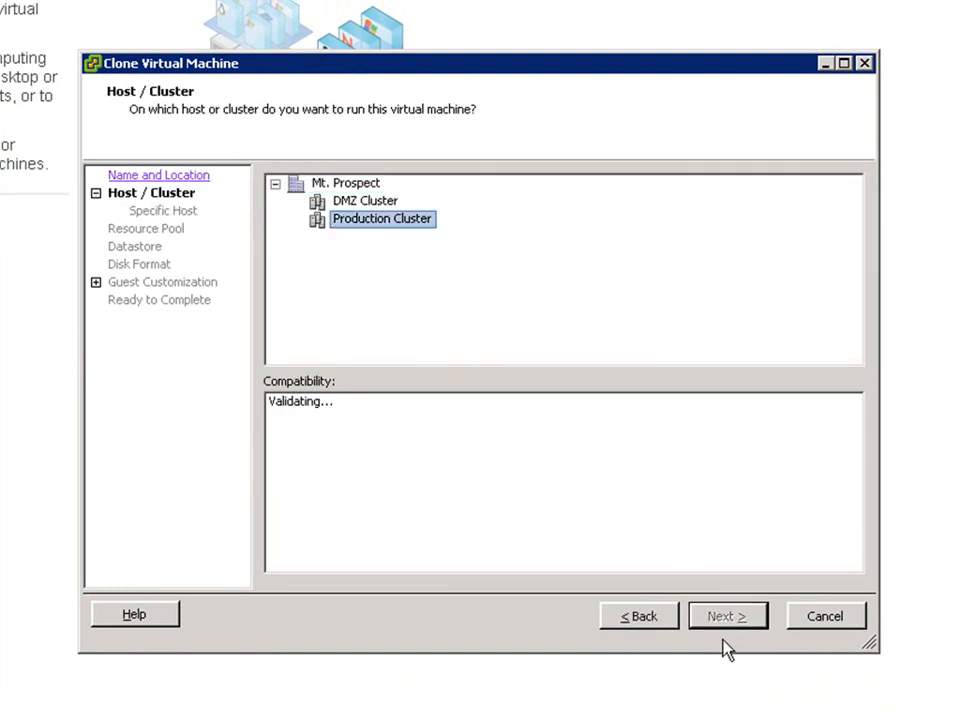
{"action": "left_click", "coordinate": [725, 619]}
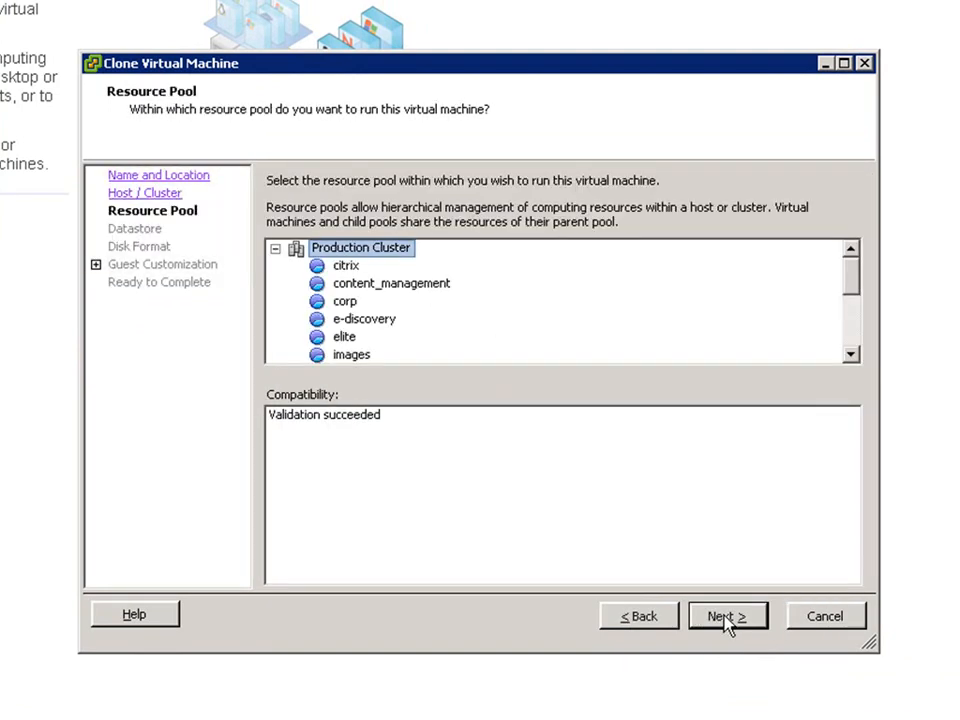
{"action": "left_click", "coordinate": [725, 617]}
{"action": "left_click", "coordinate": [726, 617]}
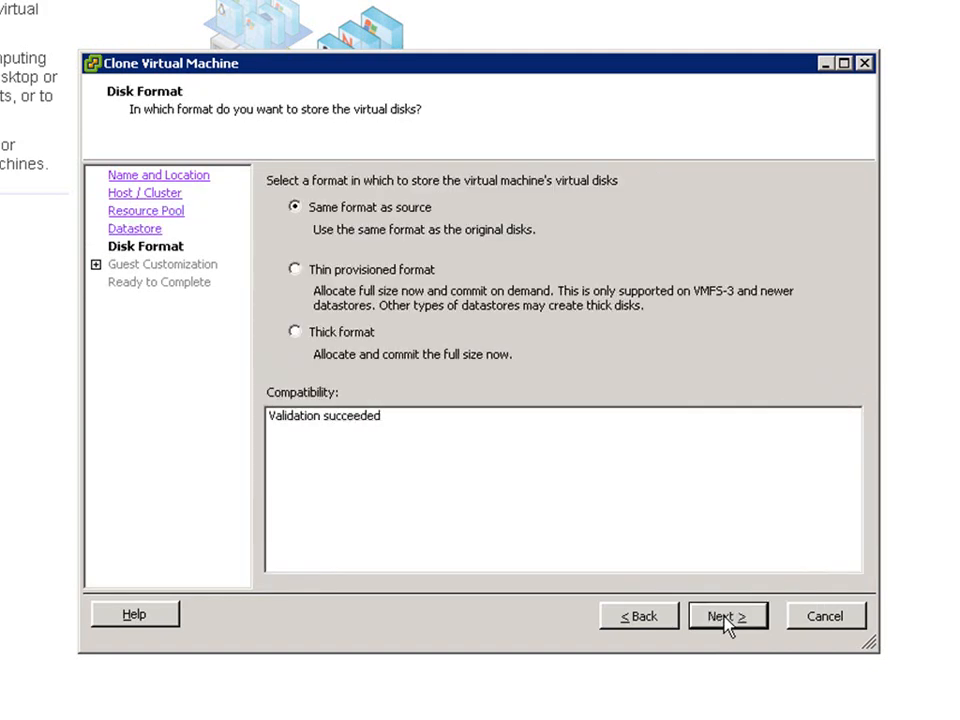
{"action": "left_click", "coordinate": [726, 617]}
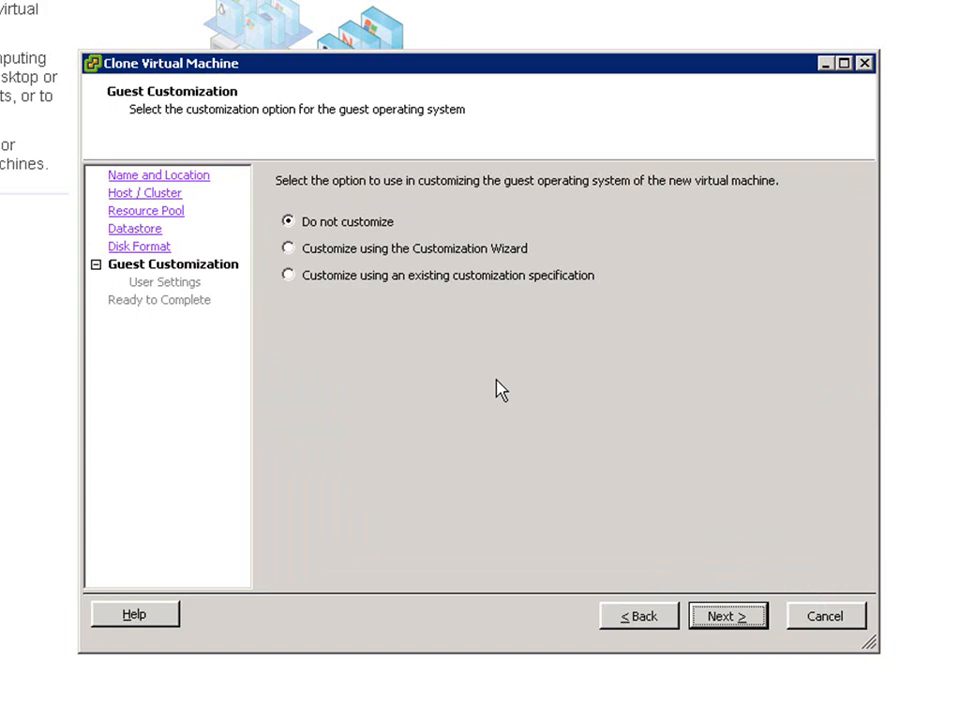
{"action": "left_click", "coordinate": [425, 250]}
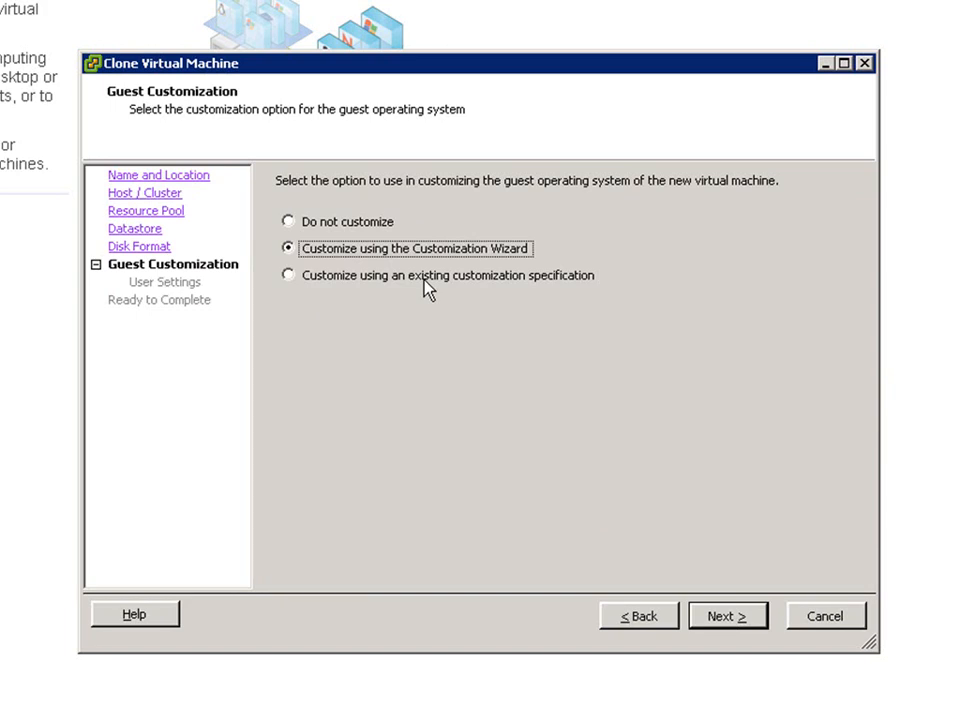
{"action": "left_click", "coordinate": [726, 617]}
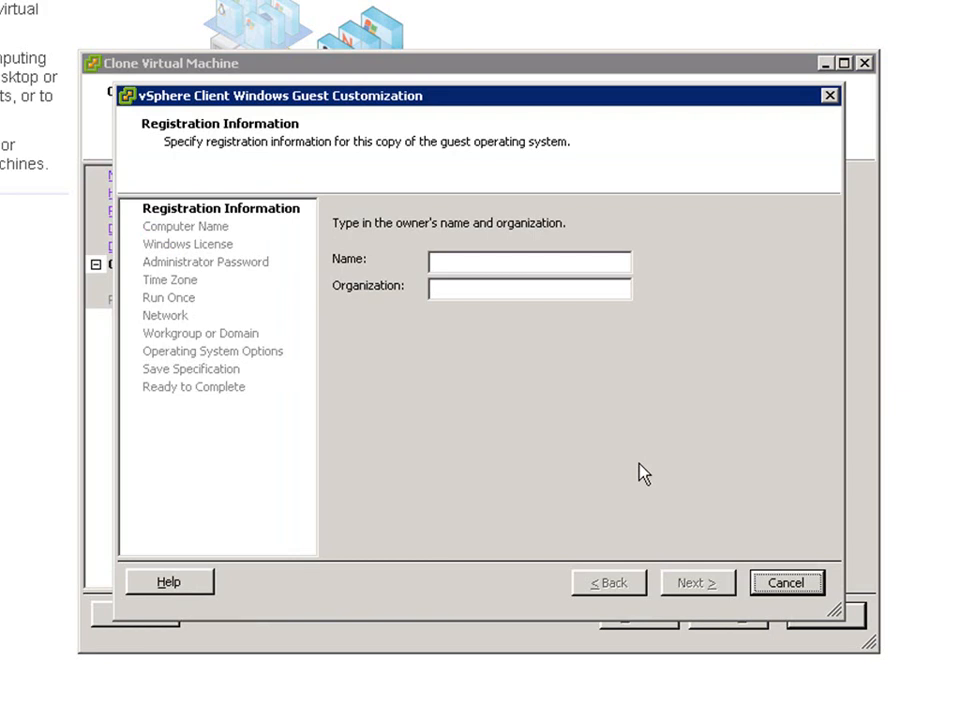
{"action": "left_click", "coordinate": [792, 588]}
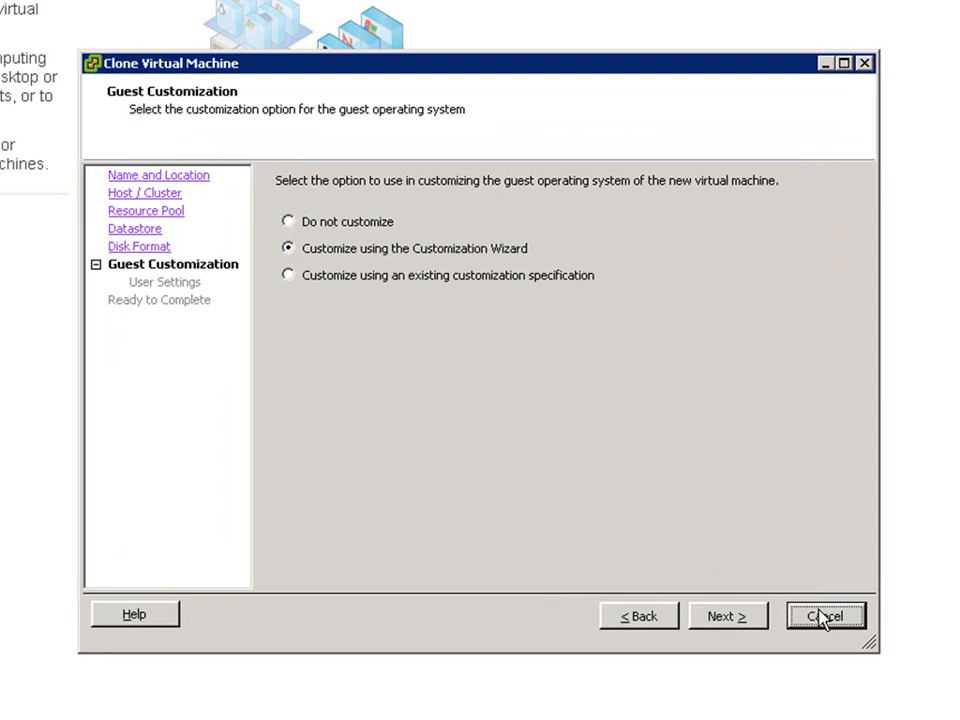
{"action": "left_click", "coordinate": [824, 616]}
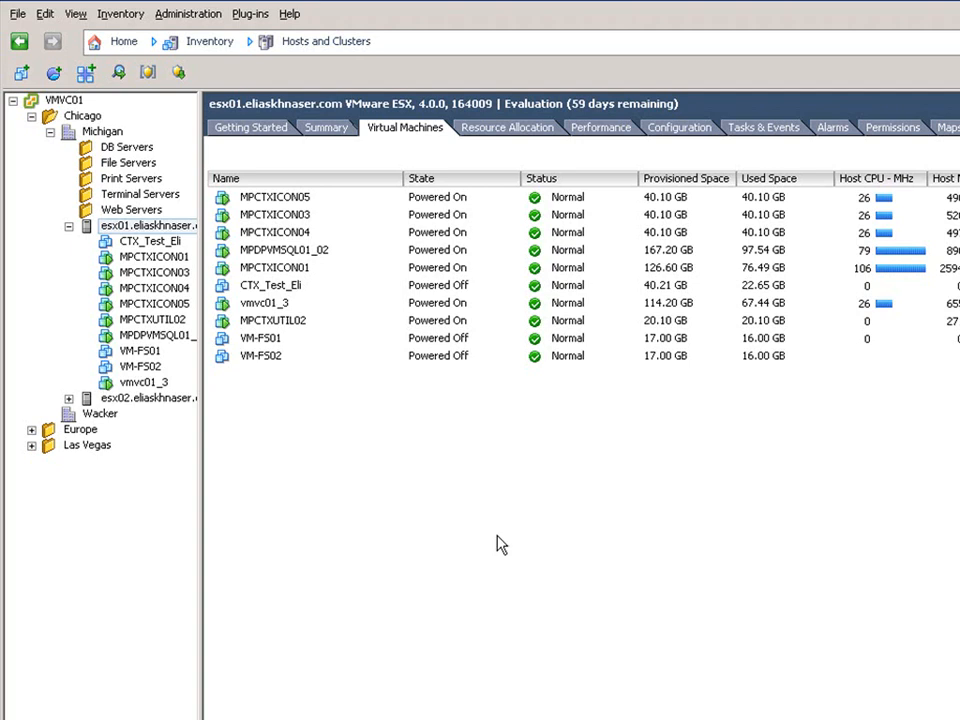
Take a snapshot of VM-FS01 named Gold.
{"action": "right_click", "coordinate": [150, 355]}
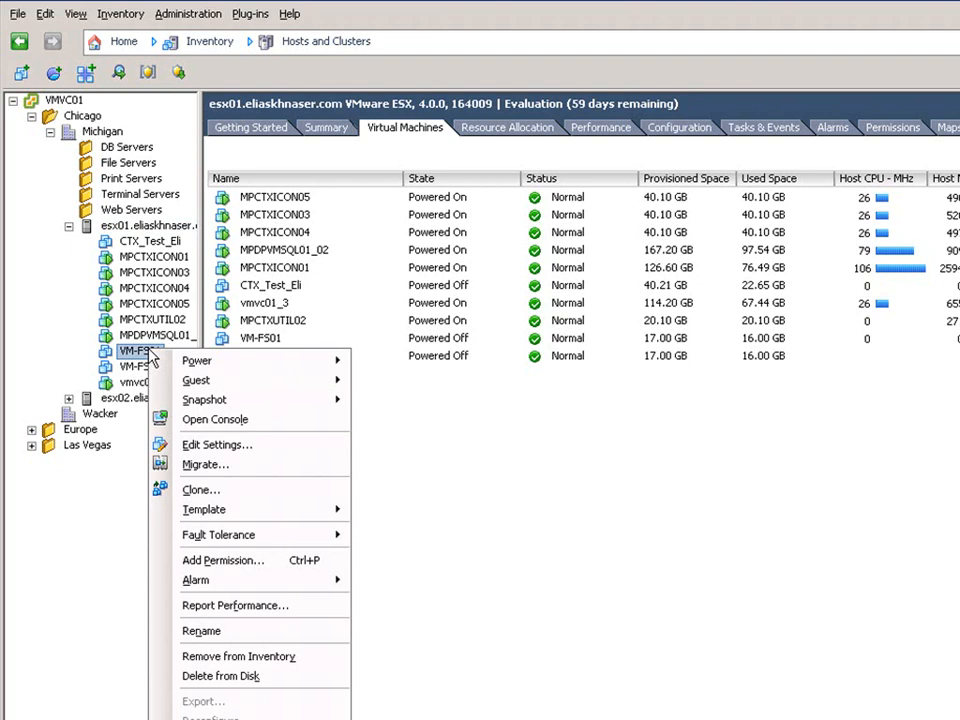
{"action": "mouse_move", "coordinate": [204, 399]}
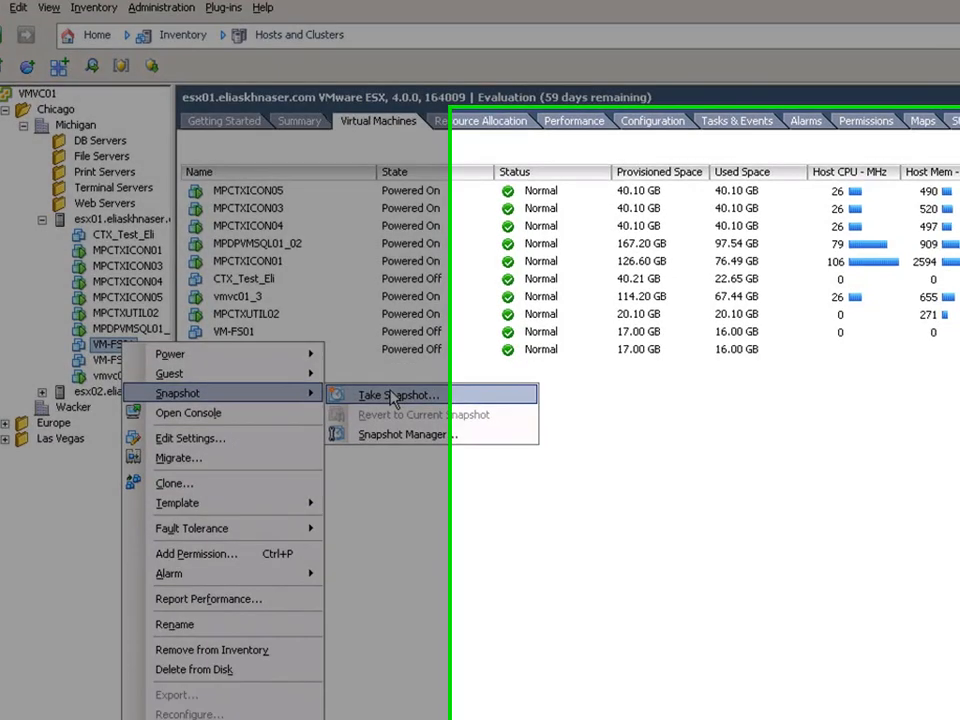
{"action": "left_click", "coordinate": [392, 400]}
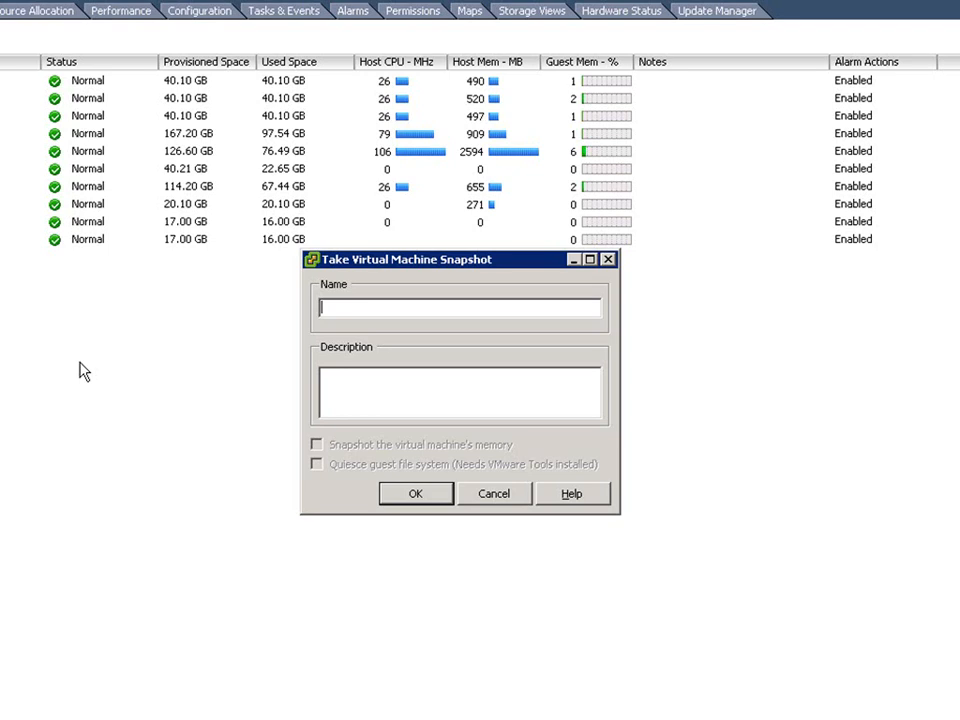
{"action": "type", "text": "Gold"}
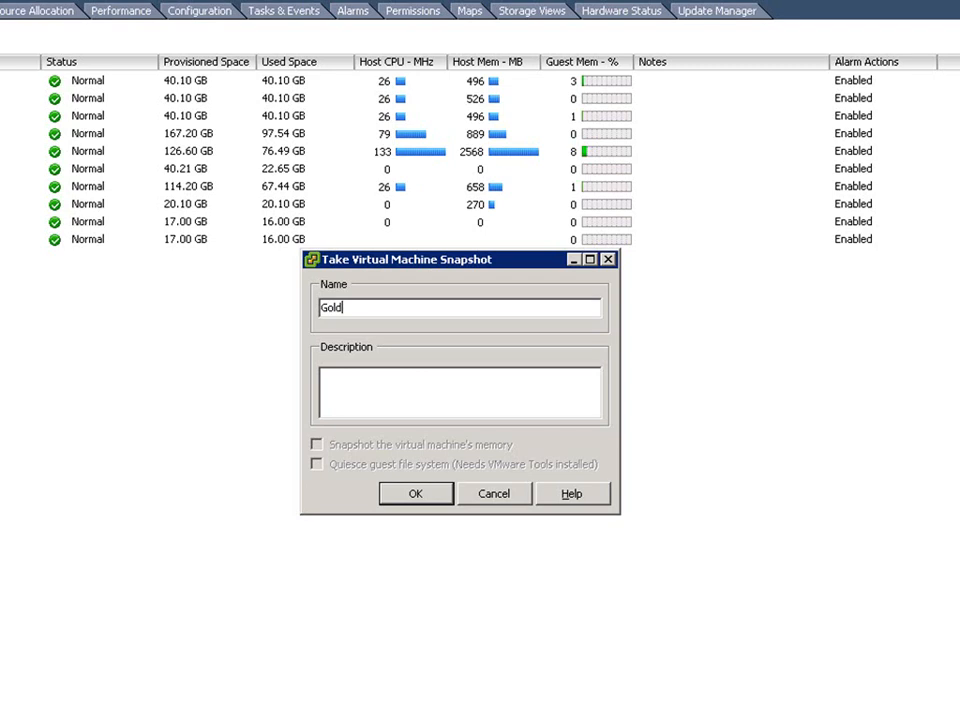
{"action": "left_click", "coordinate": [414, 494]}
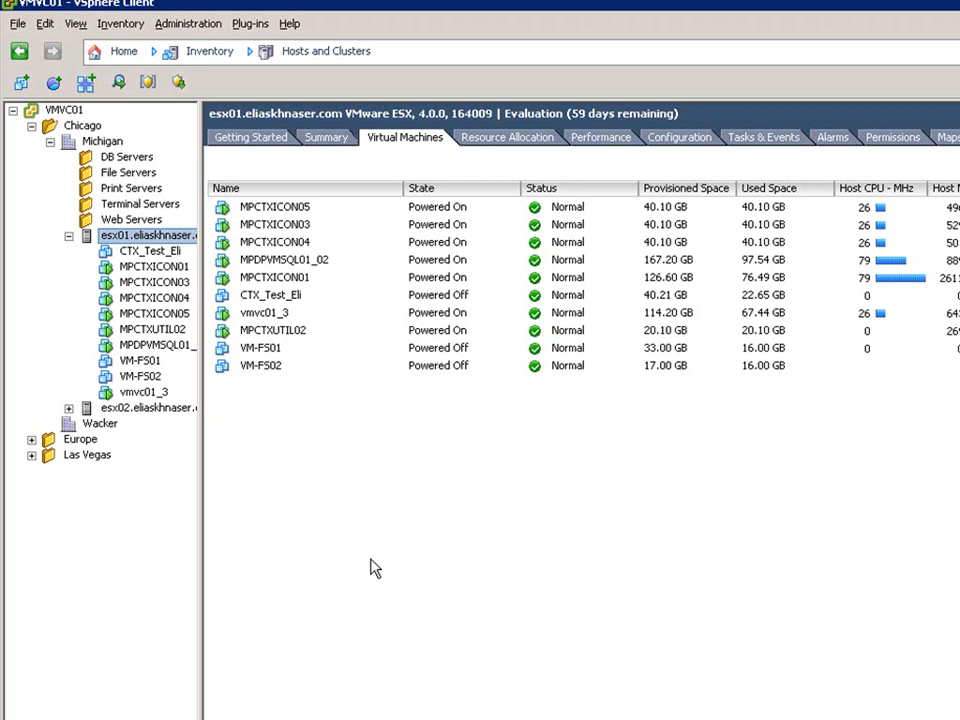
Open the Snapshot Manager for VM-FS01 to review its snapshots, then close it.
{"action": "right_click", "coordinate": [148, 362]}
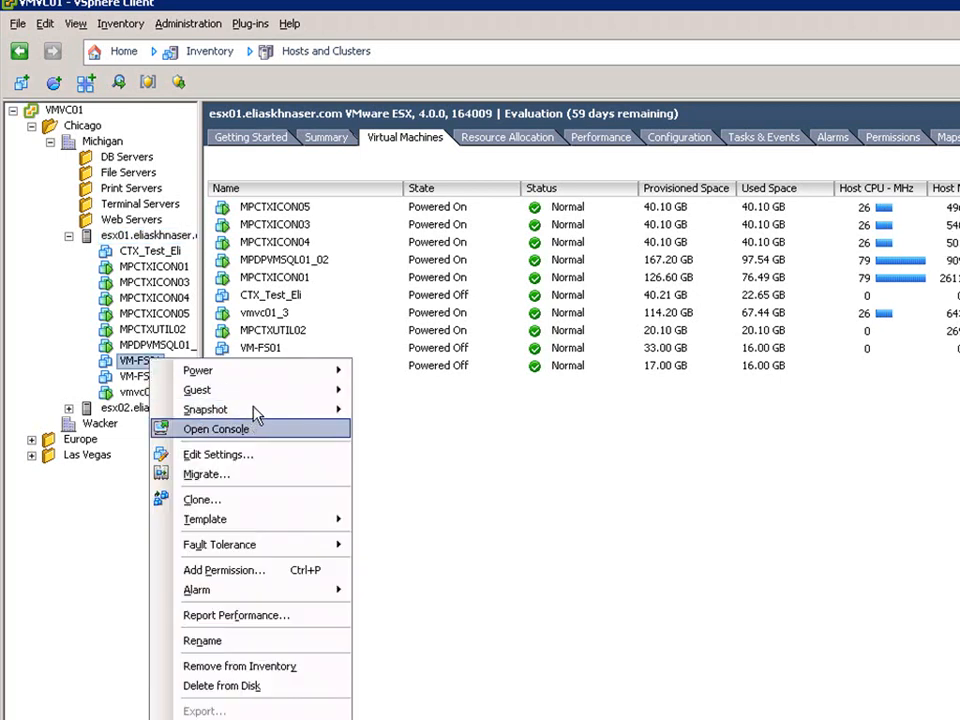
{"action": "mouse_move", "coordinate": [257, 415]}
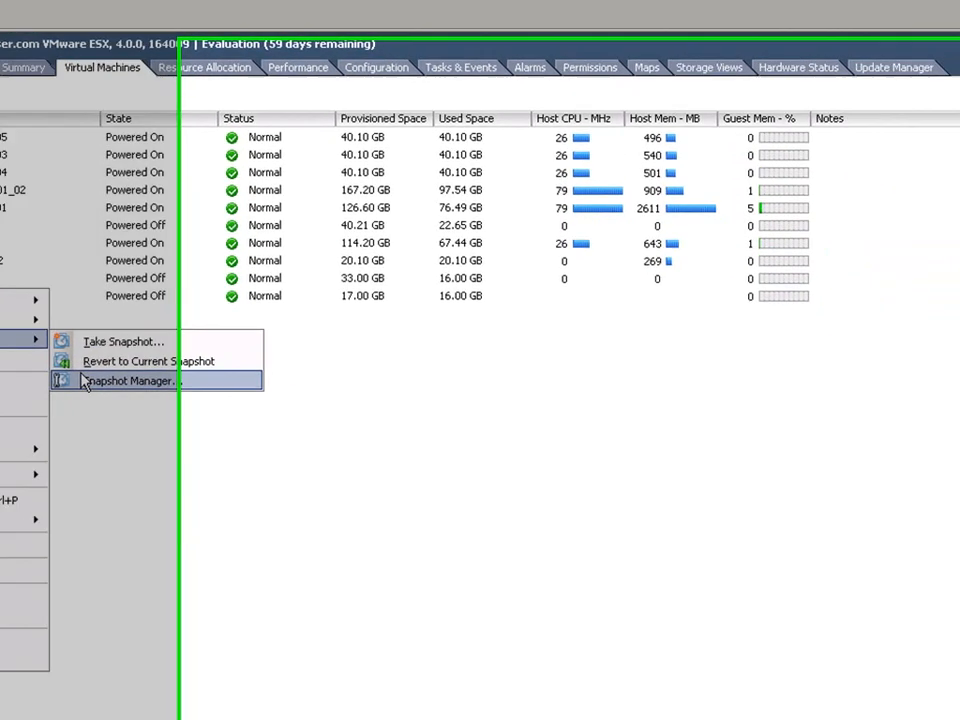
{"action": "left_click", "coordinate": [84, 381]}
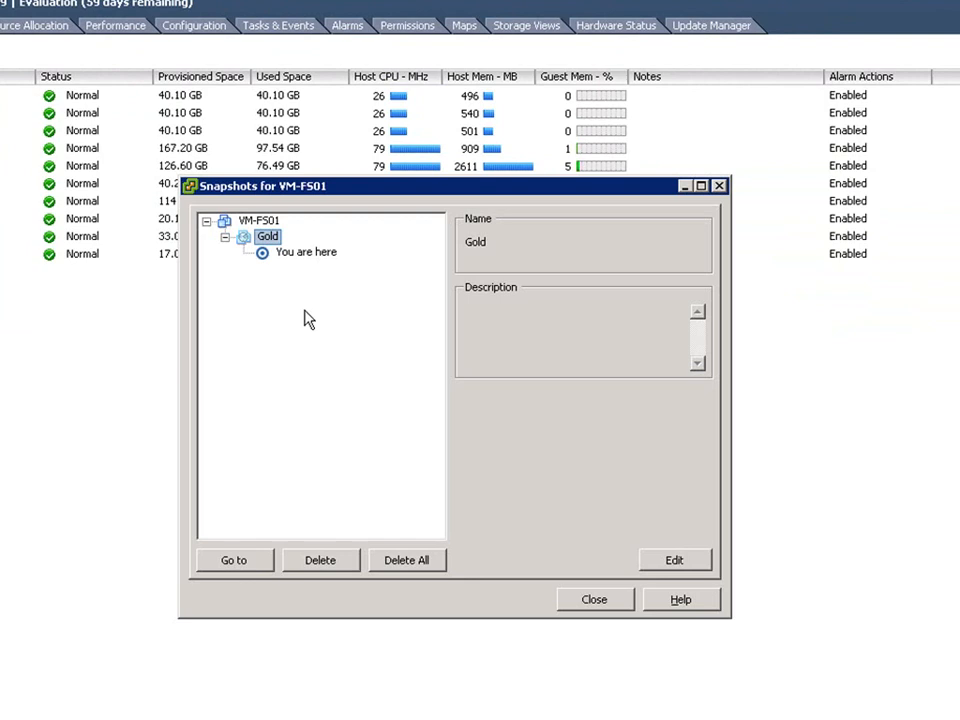
{"action": "left_click", "coordinate": [596, 600]}
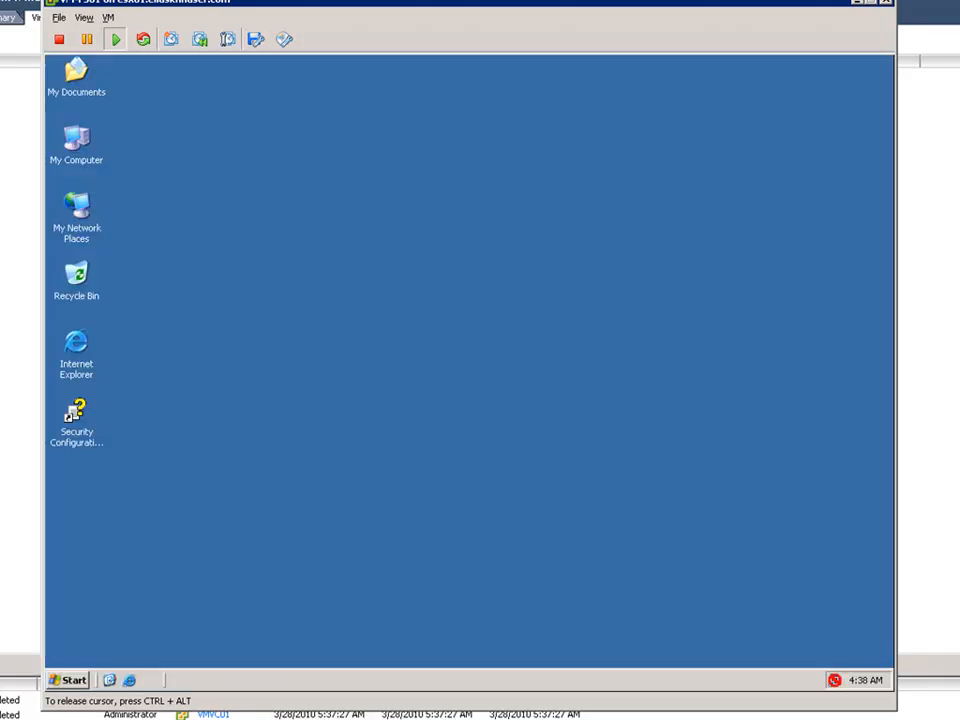
Create a new Rich Text Document and a new Wordpad Document on the guest's desktop in the VM console.
{"action": "right_click", "coordinate": [279, 248]}
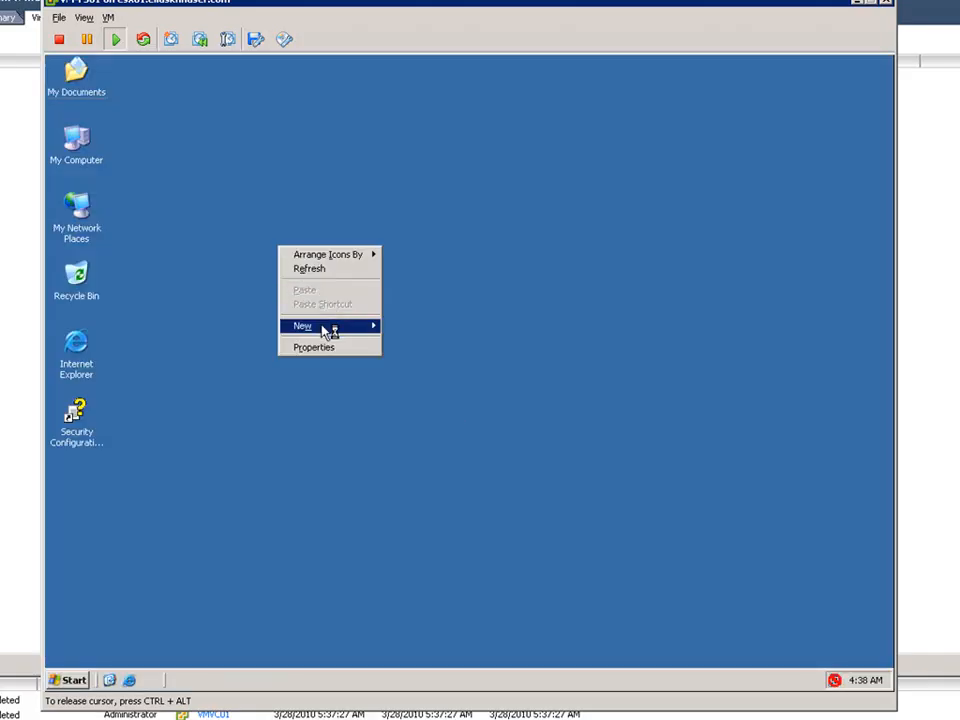
{"action": "mouse_move", "coordinate": [333, 329]}
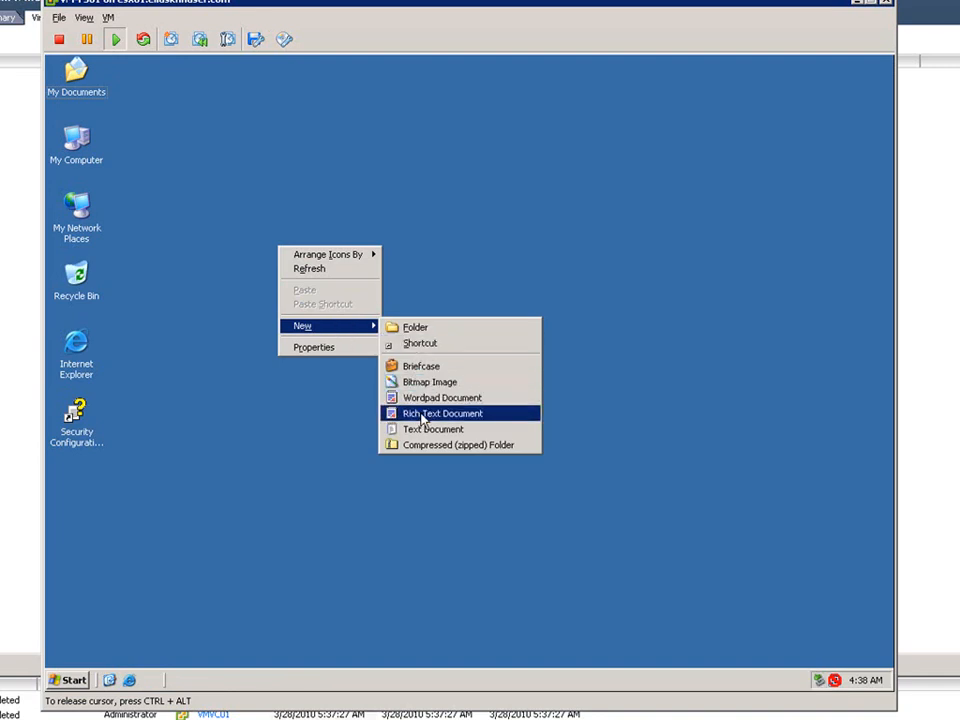
{"action": "left_click", "coordinate": [423, 414]}
{"action": "key", "text": "Return"}
{"action": "right_click", "coordinate": [326, 313]}
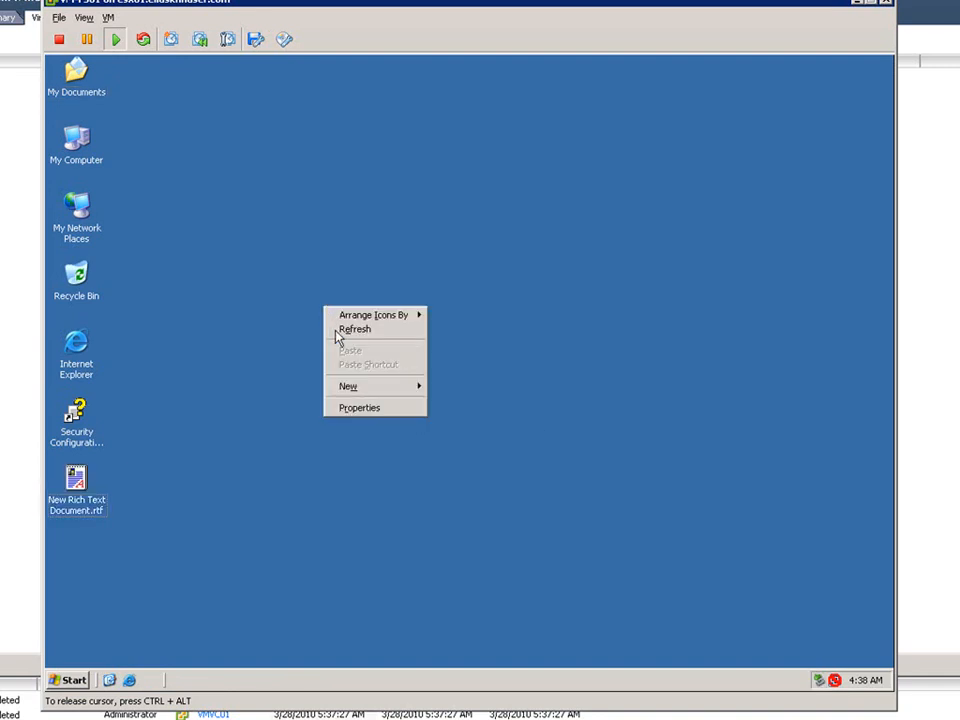
{"action": "mouse_move", "coordinate": [392, 388]}
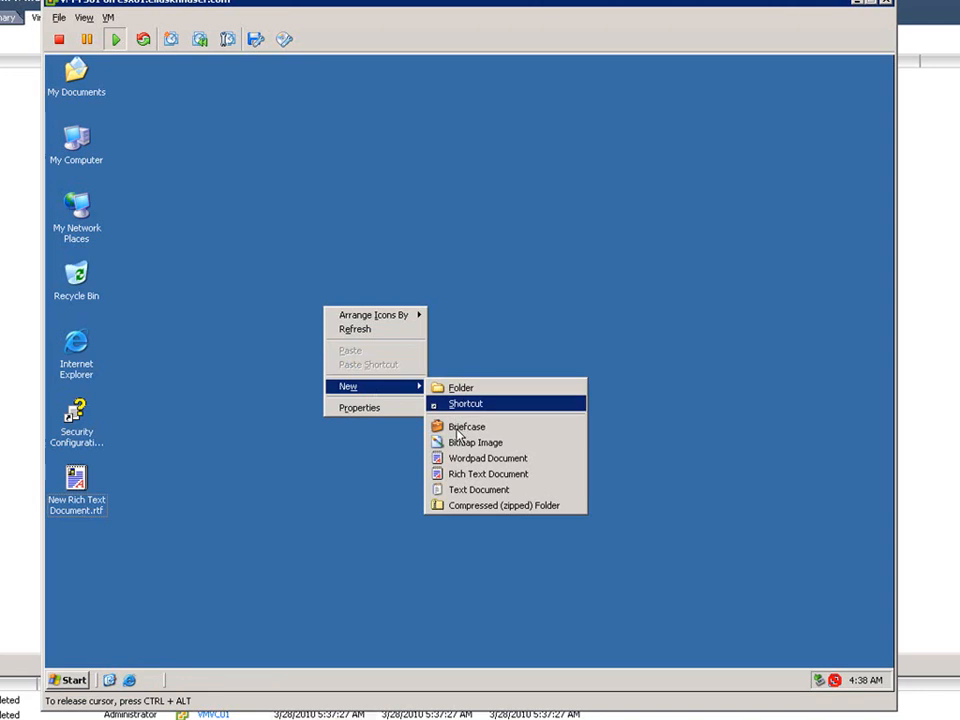
{"action": "left_click", "coordinate": [463, 458]}
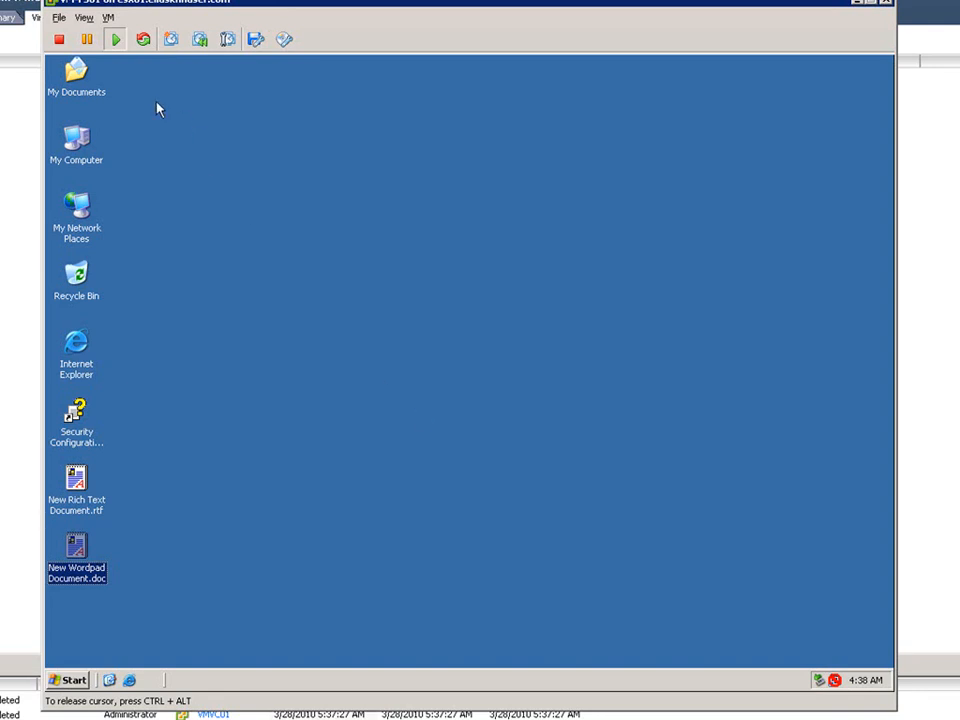
Revert VM-FS01 to the Gold snapshot through the Snapshot Manager and close it.
{"action": "left_click", "coordinate": [107, 18]}
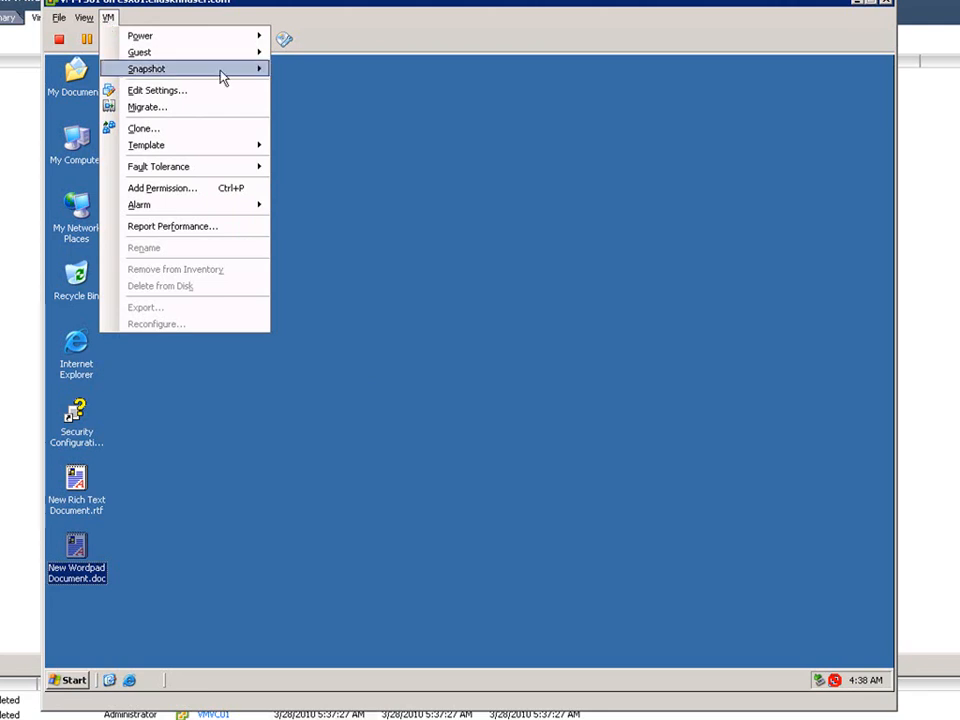
{"action": "mouse_move", "coordinate": [222, 72]}
{"action": "left_click", "coordinate": [328, 105]}
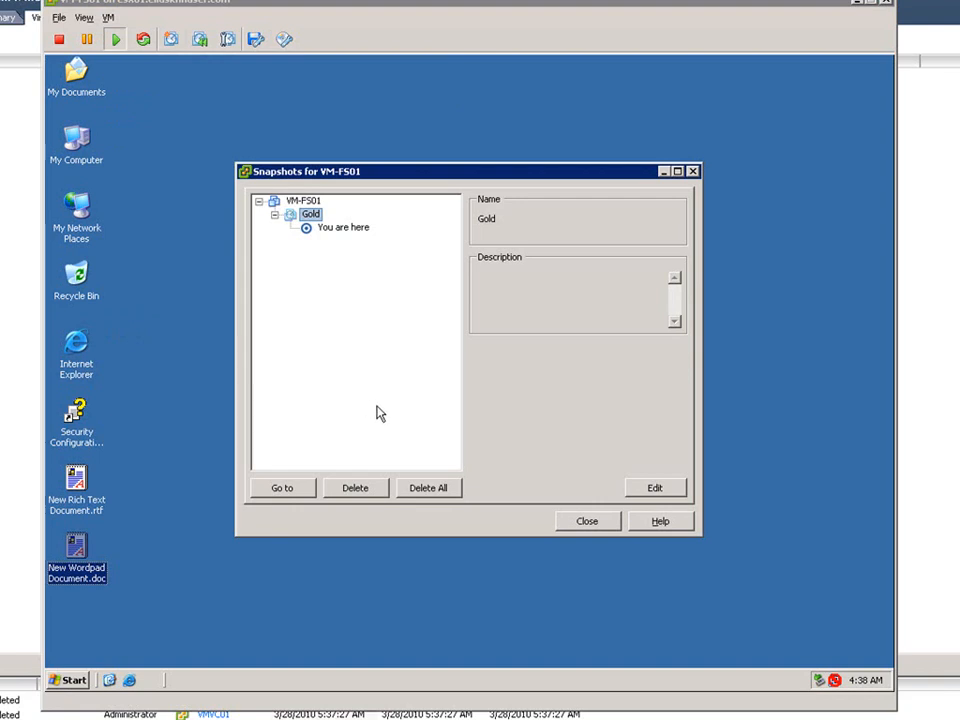
{"action": "left_click", "coordinate": [283, 489]}
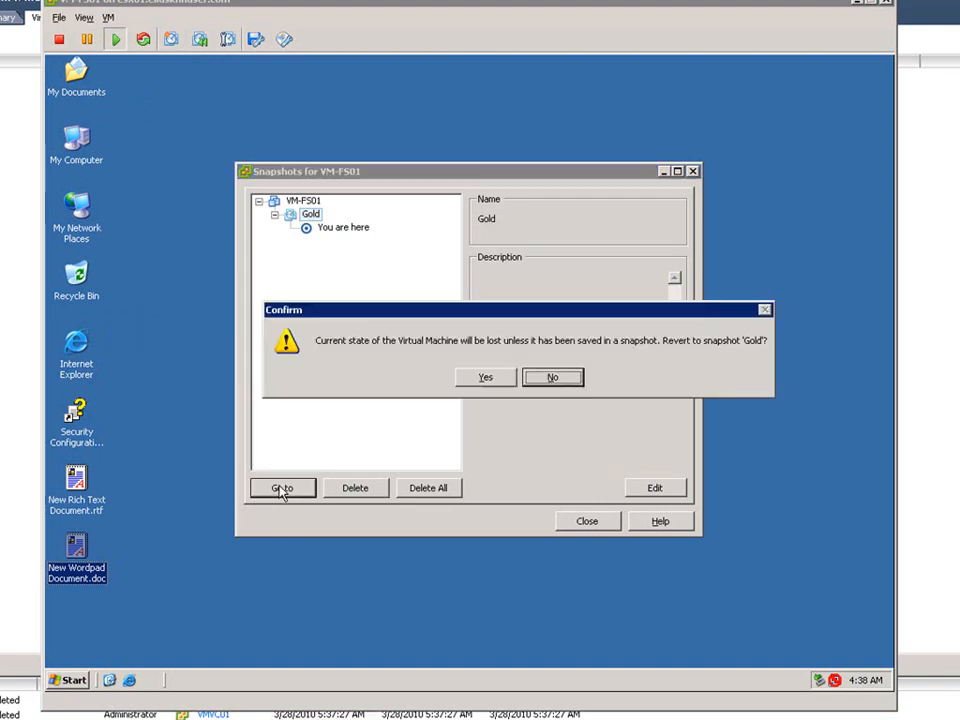
{"action": "left_click", "coordinate": [484, 379]}
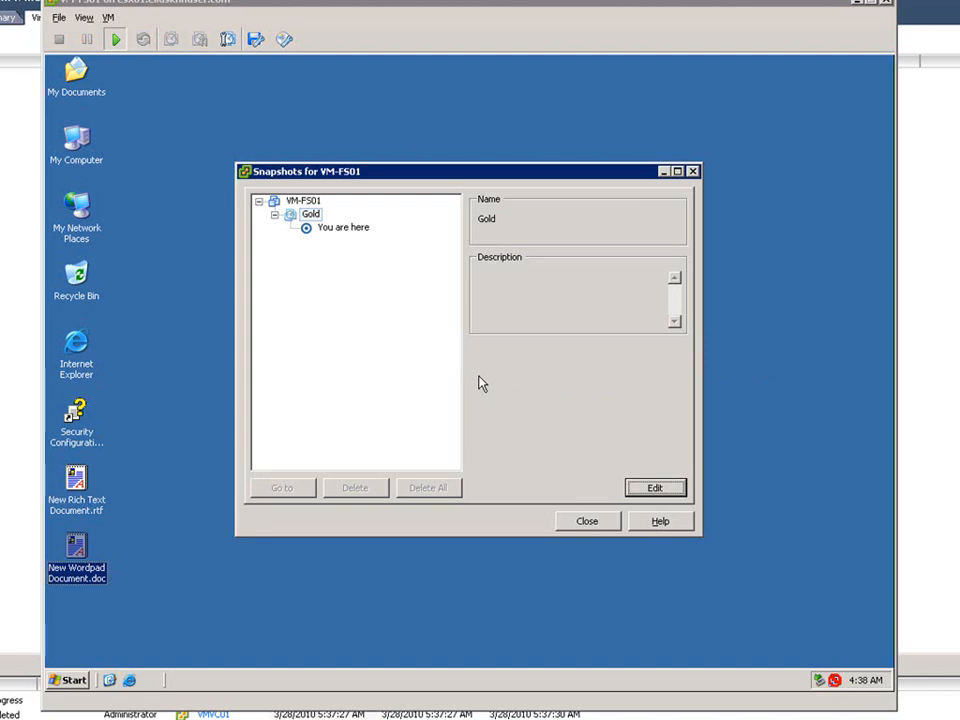
{"action": "left_click", "coordinate": [580, 521]}
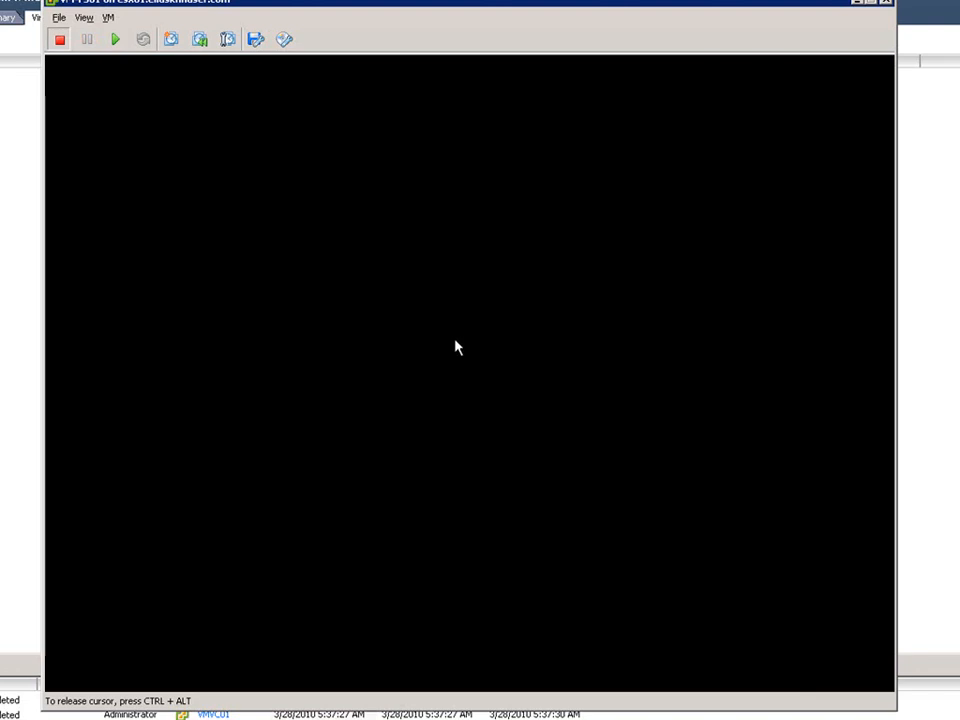
Power on the VM and send the Ctrl+Alt+Delete log-on sequence to the guest.
{"action": "left_click", "coordinate": [115, 39]}
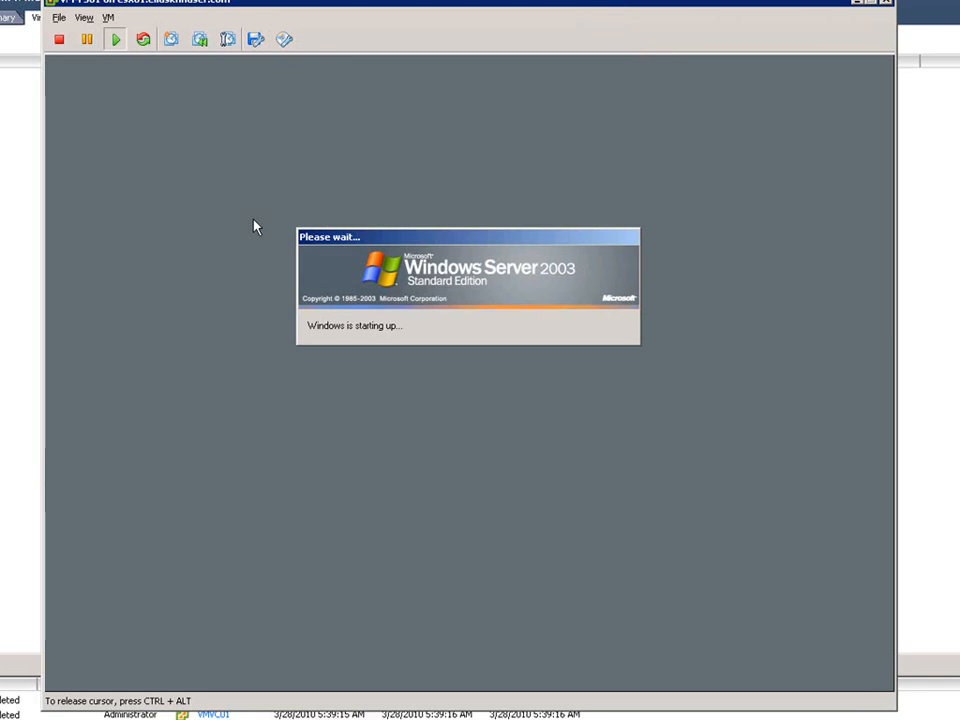
{"action": "key", "text": "ctrl+alt+Insert"}
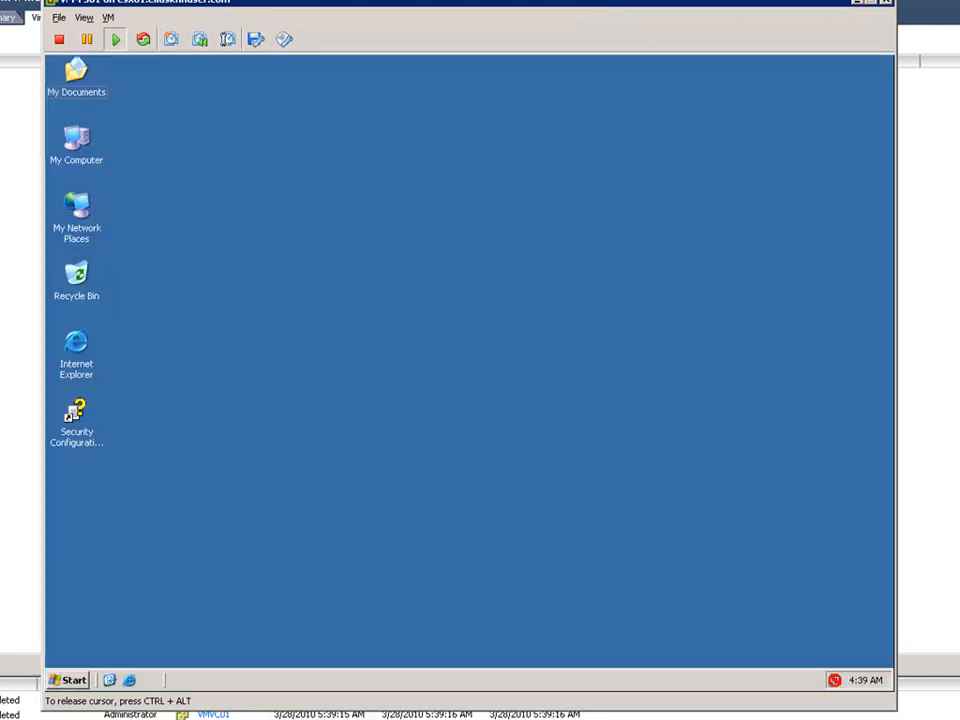
Create a new Wordpad Document on the guest's desktop.
{"action": "right_click", "coordinate": [306, 231]}
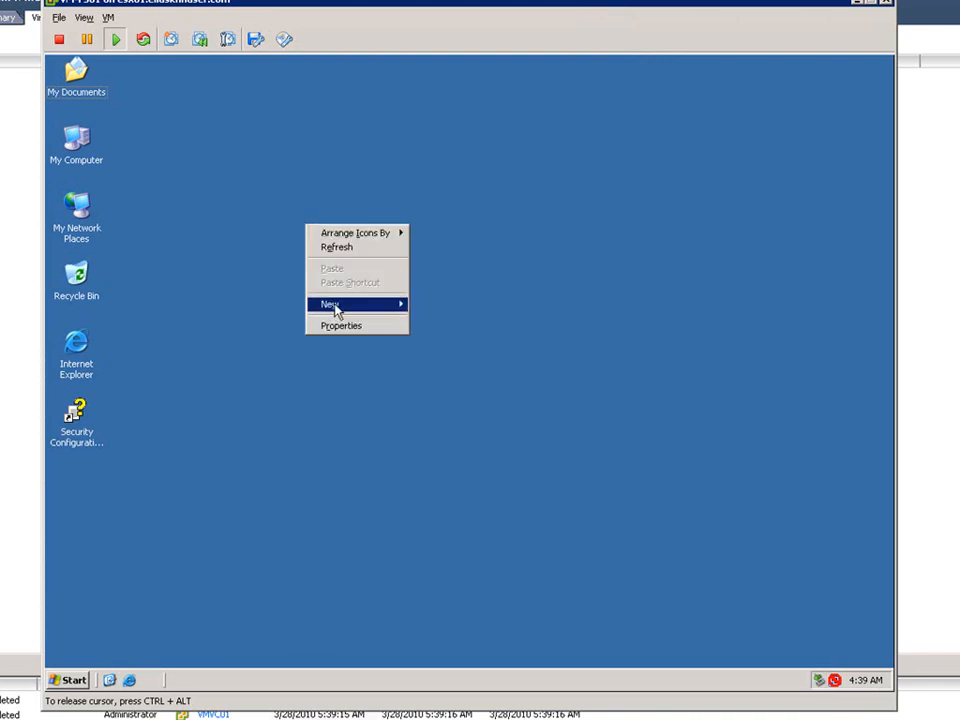
{"action": "mouse_move", "coordinate": [336, 311]}
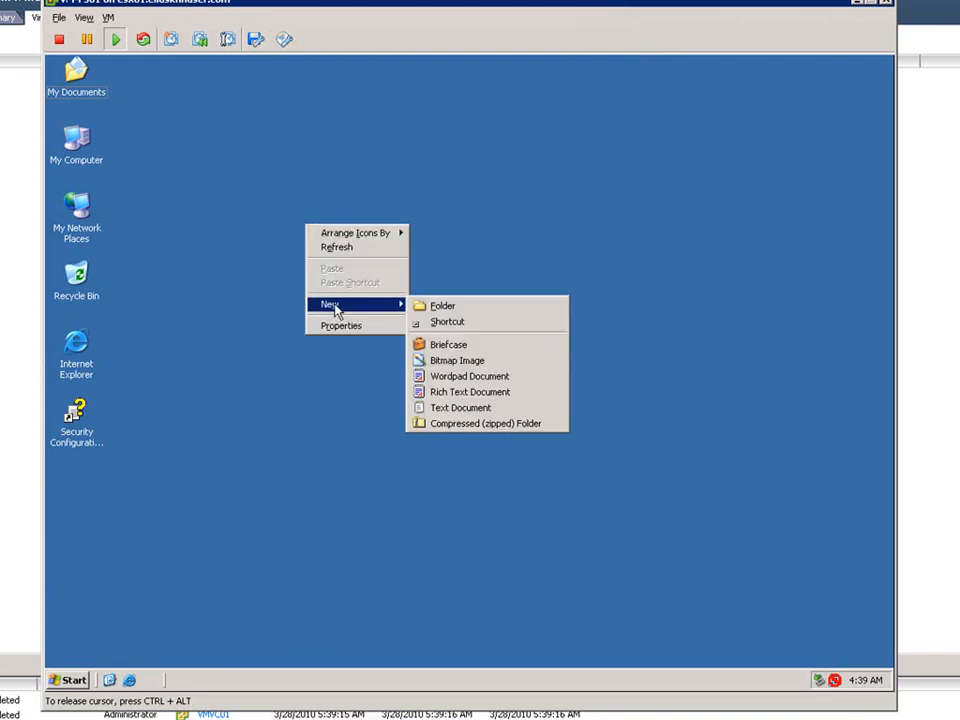
{"action": "left_click", "coordinate": [445, 377]}
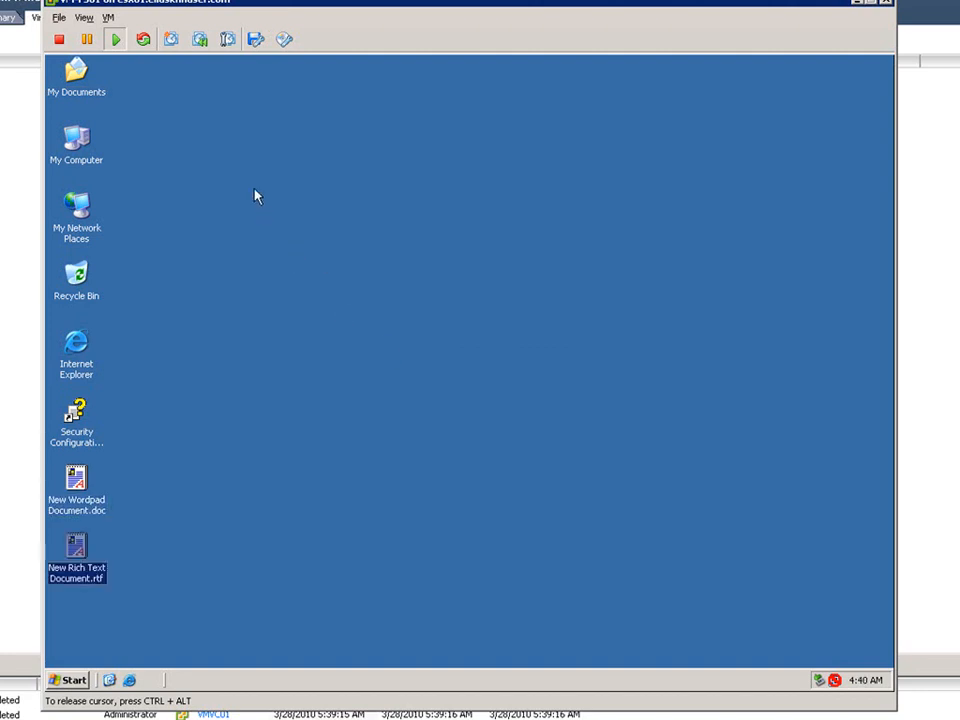
Take a snapshot of the VM named "Gold with files" with its memory included.
{"action": "left_click", "coordinate": [110, 19]}
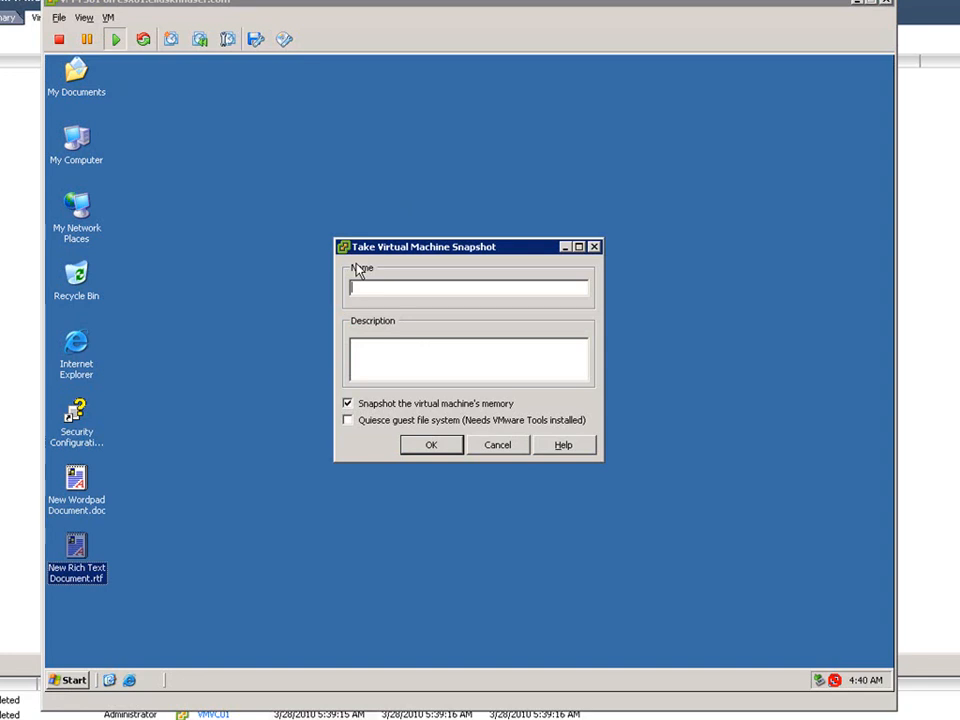
{"action": "type", "text": "Gold with files"}
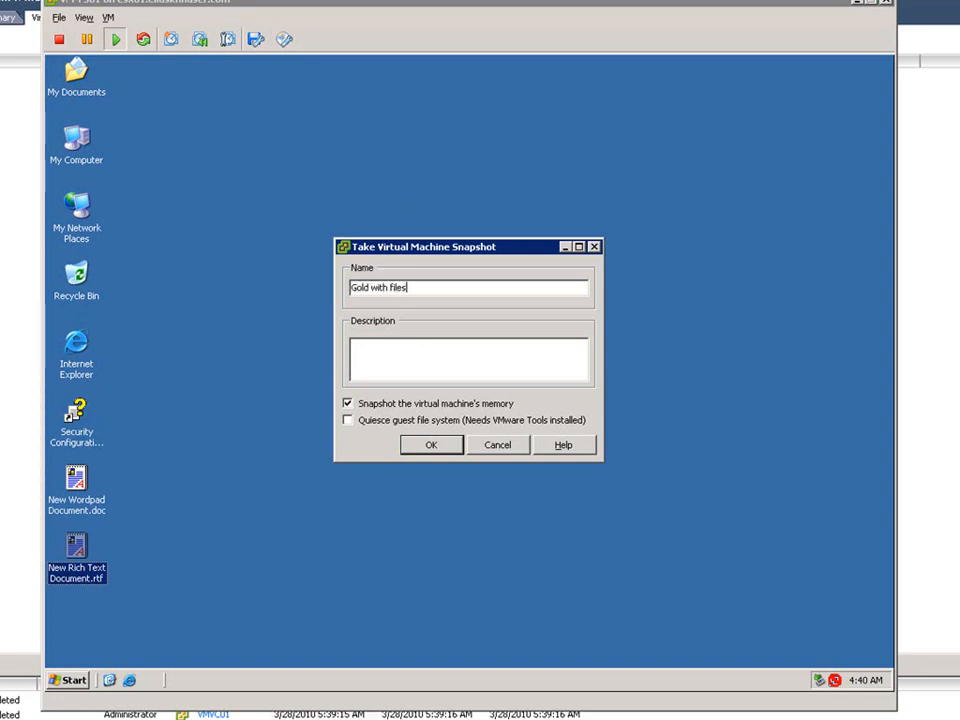
{"action": "left_click", "coordinate": [431, 446]}
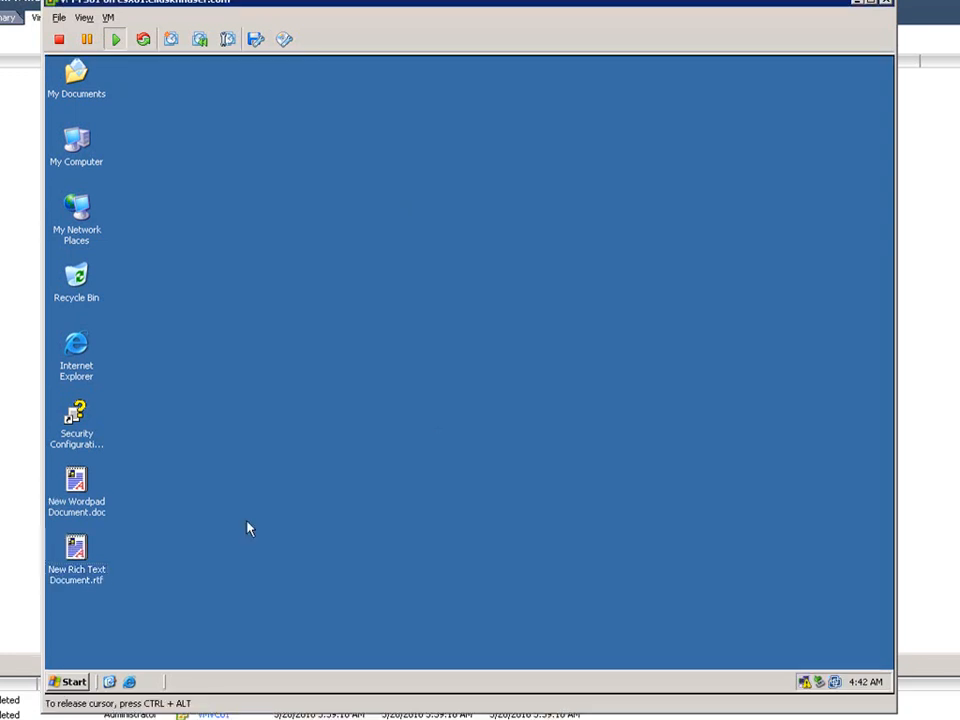
Copy the Wordpad and Rich Text documents and paste several duplicates onto the guest's desktop.
{"action": "left_click_drag", "start_coordinate": [160, 594], "coordinate": [50, 463]}
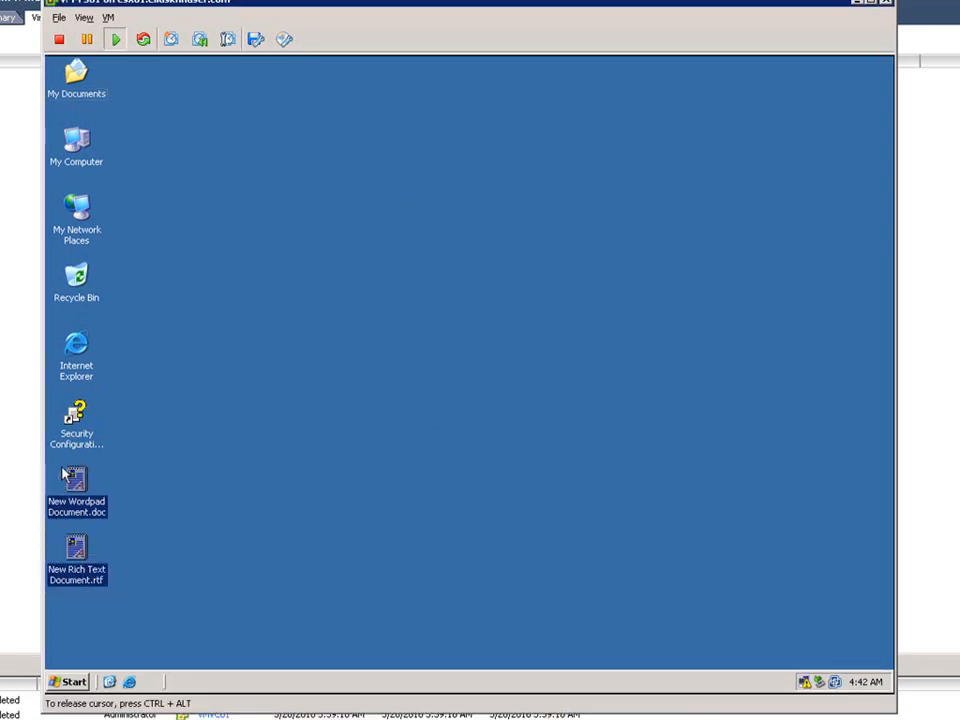
{"action": "key", "text": "ctrl+v"}
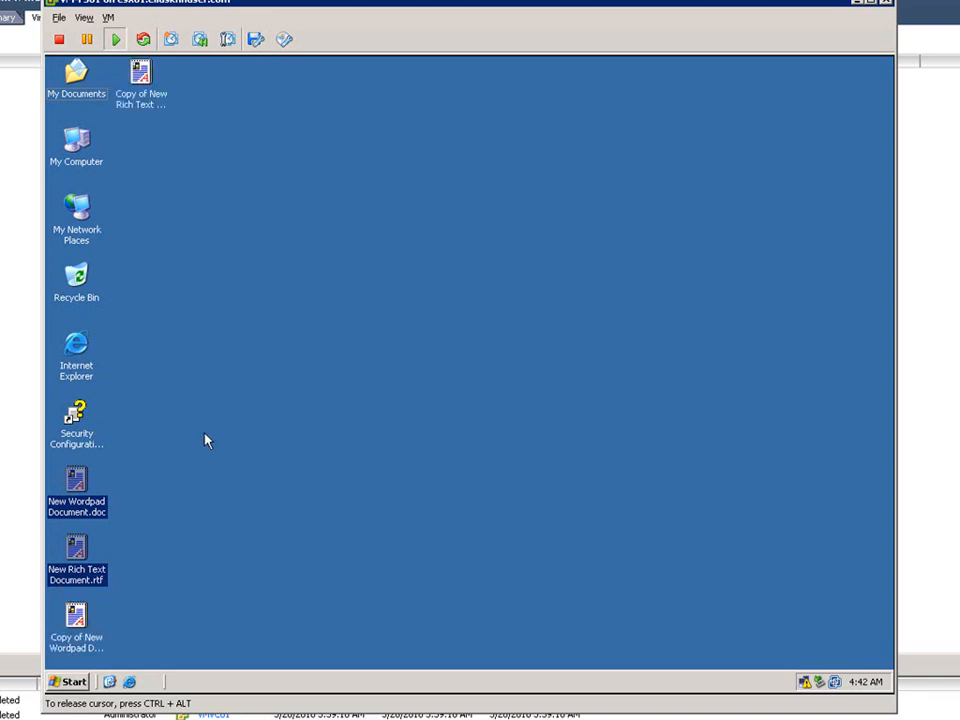
{"action": "key", "text": "ctrl+v"}
{"action": "key", "text": "ctrl+v"}
{"action": "key", "text": "ctrl+v"}
{"action": "key", "text": "ctrl+v"}
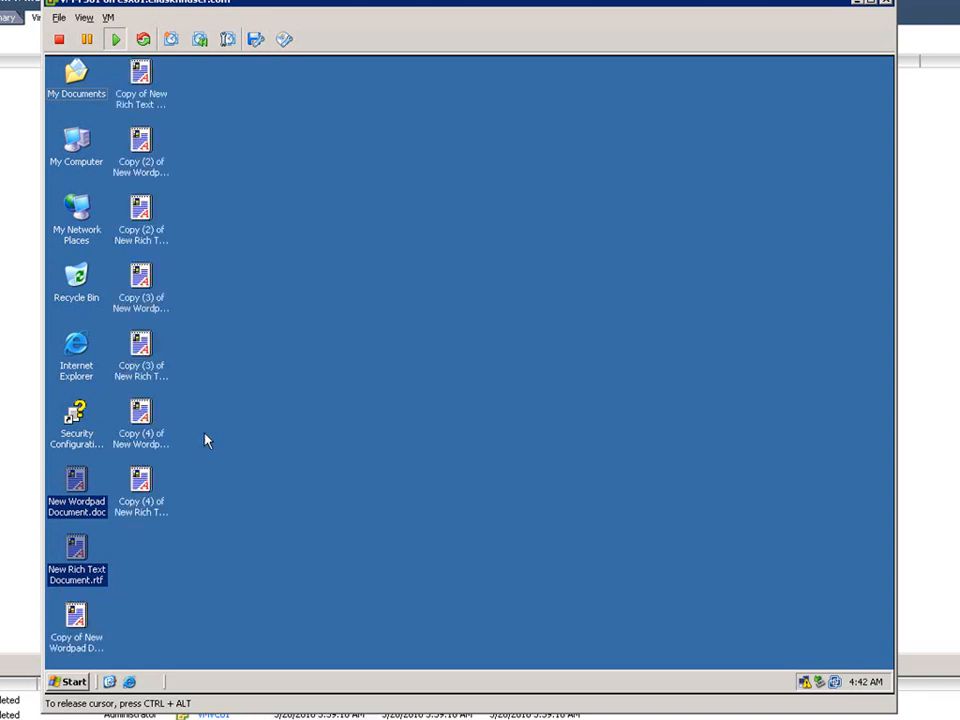
{"action": "left_click", "coordinate": [454, 422]}
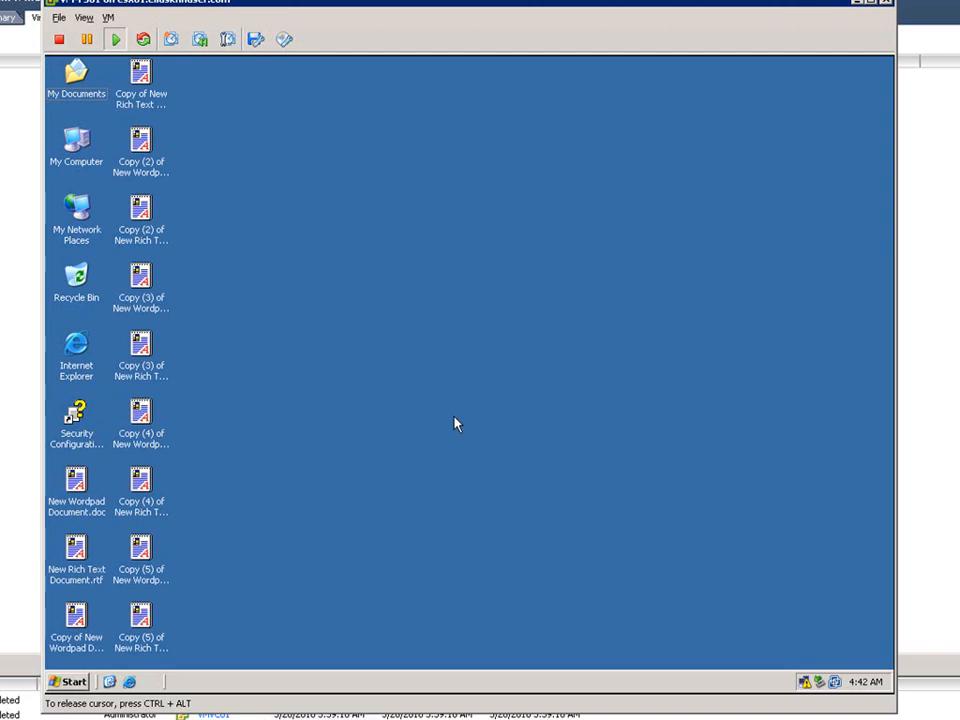
Revert the VM to the "Gold with files" snapshot through the Snapshot Manager and close it.
{"action": "mouse_move", "coordinate": [75, 490]}
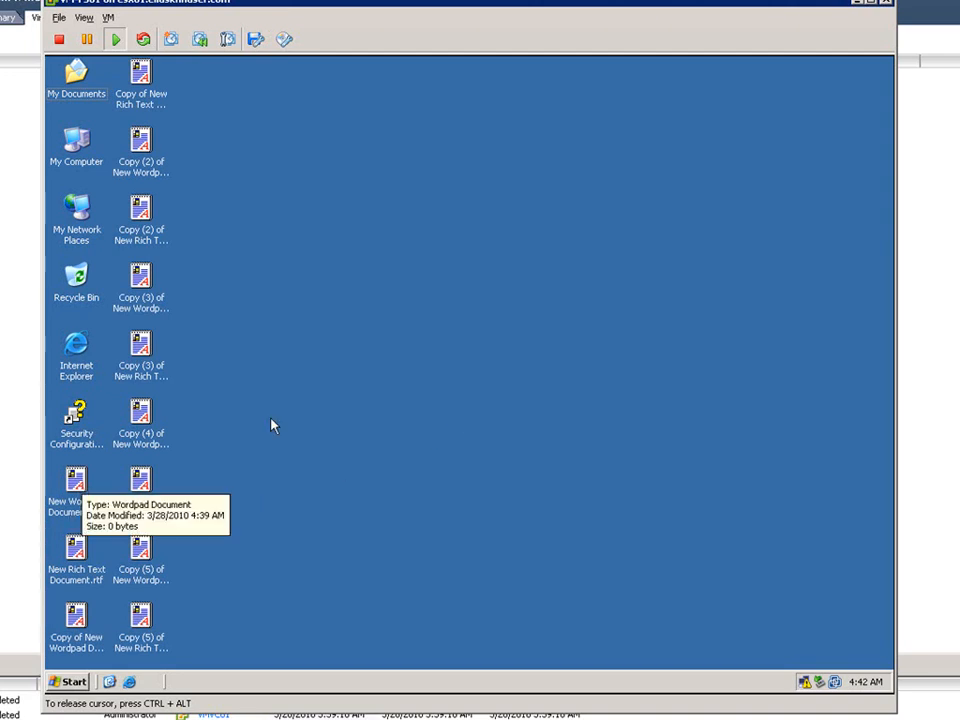
{"action": "left_click", "coordinate": [108, 18]}
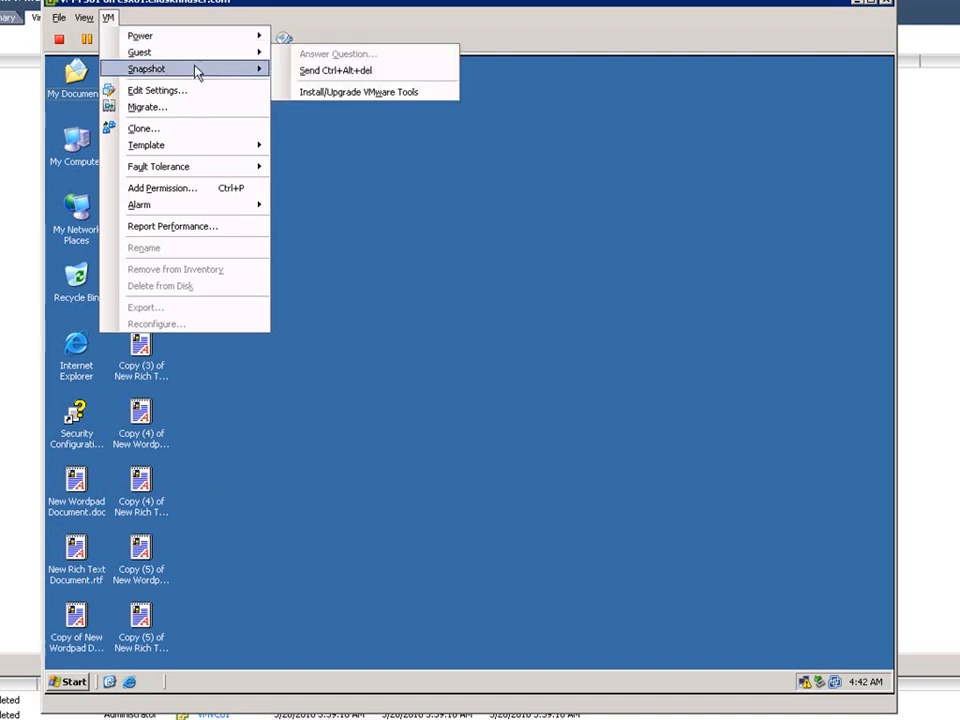
{"action": "mouse_move", "coordinate": [234, 70]}
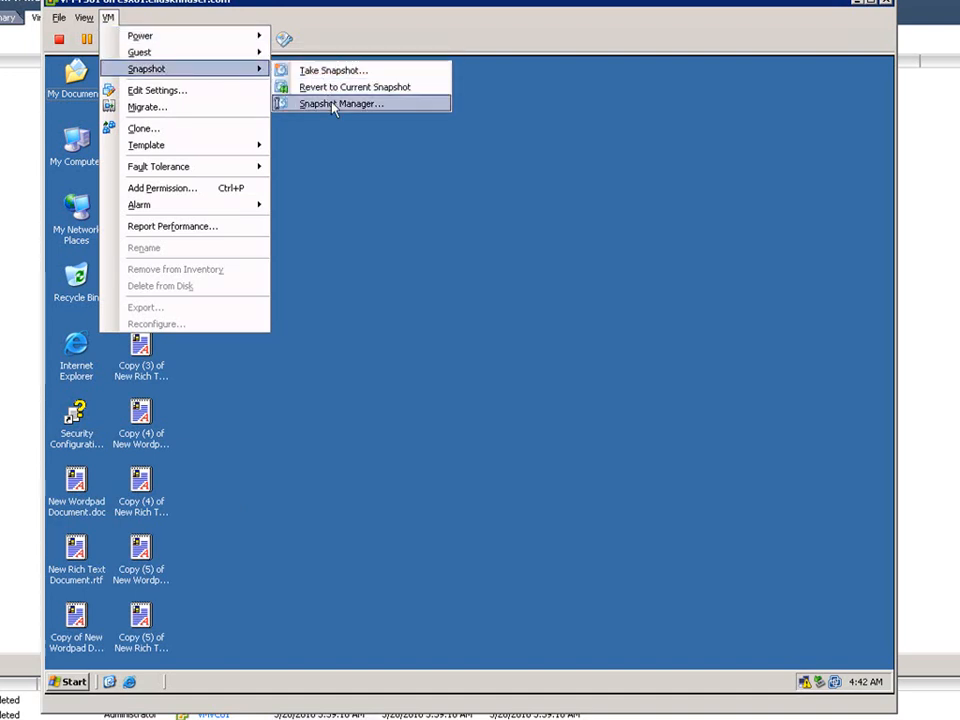
{"action": "left_click", "coordinate": [332, 102]}
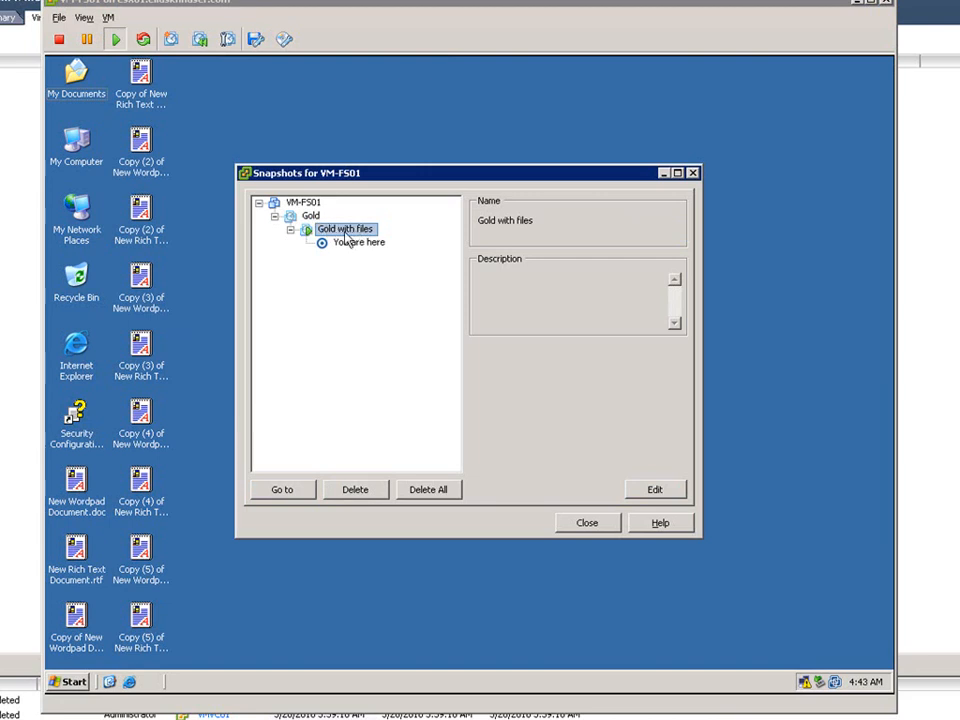
{"action": "left_click", "coordinate": [284, 489]}
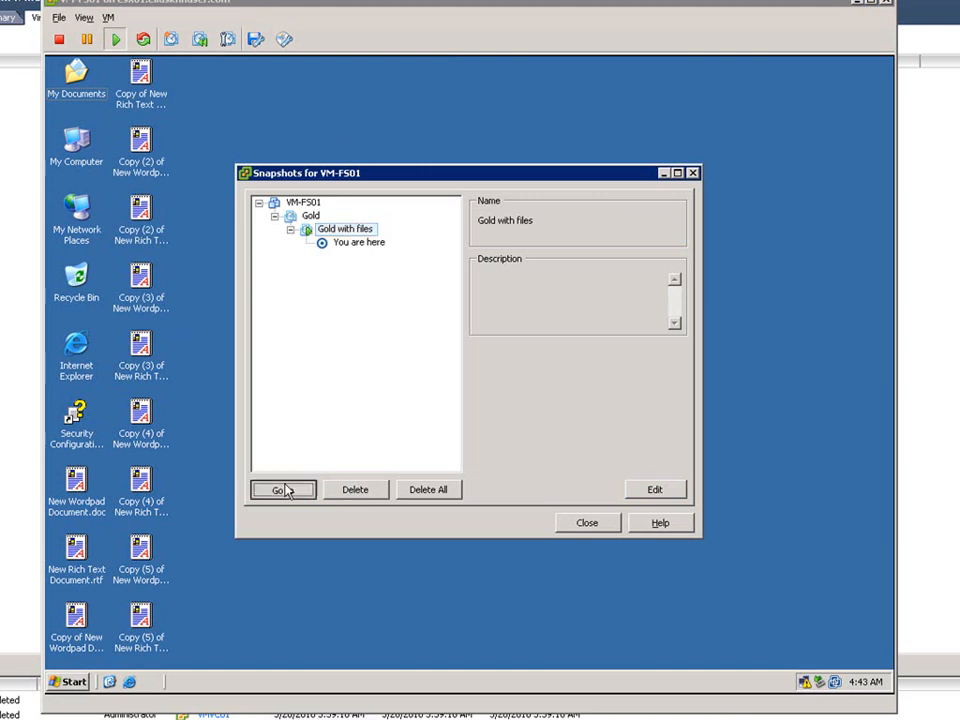
{"action": "left_click", "coordinate": [483, 378]}
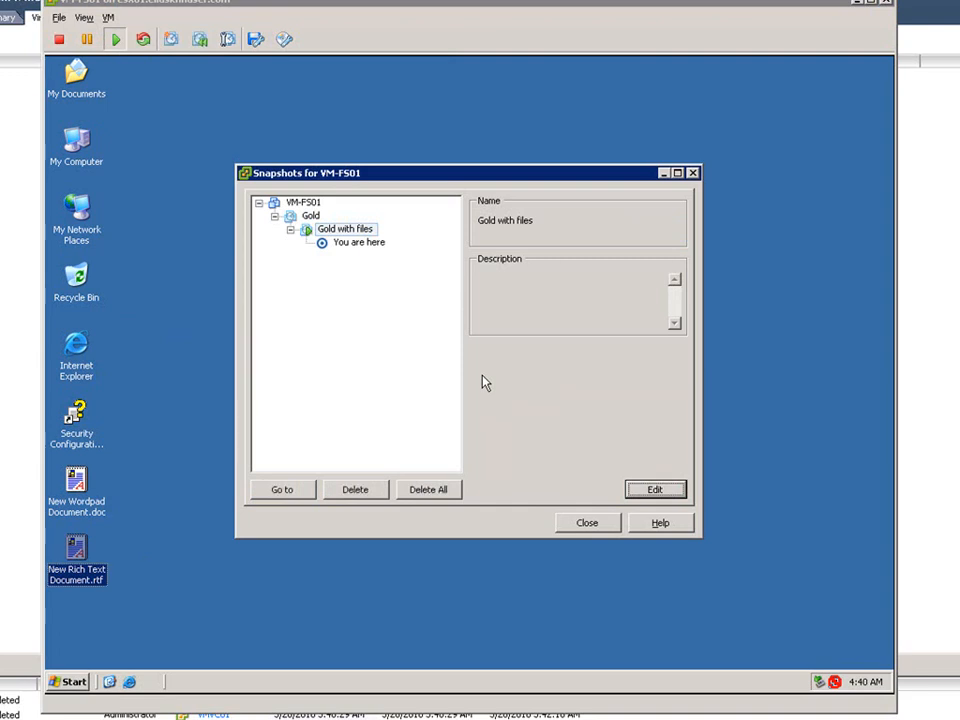
{"action": "left_click", "coordinate": [584, 528]}
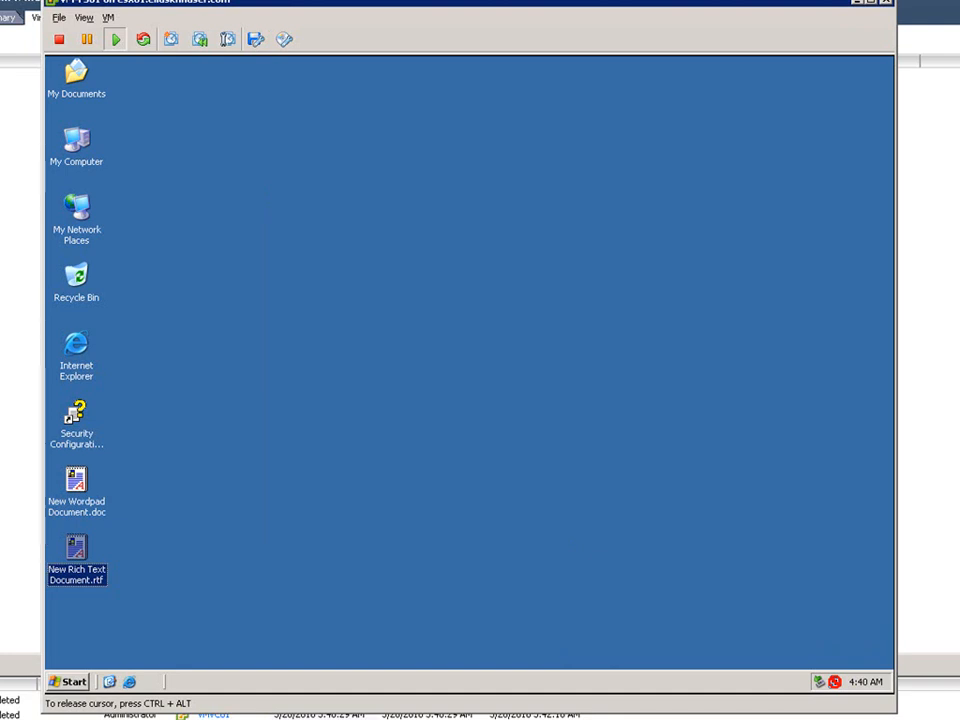
Revert the VM to the Gold snapshot through the Snapshot Manager, then close the manager and the console window.
{"action": "left_click", "coordinate": [108, 17]}
{"action": "mouse_move", "coordinate": [150, 69]}
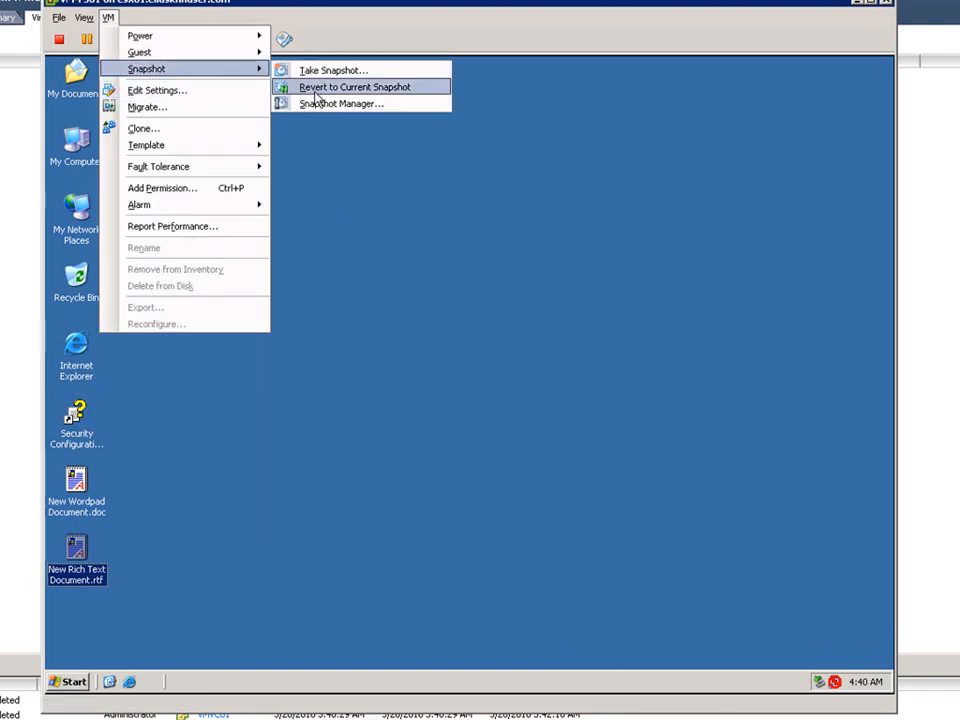
{"action": "left_click", "coordinate": [321, 104]}
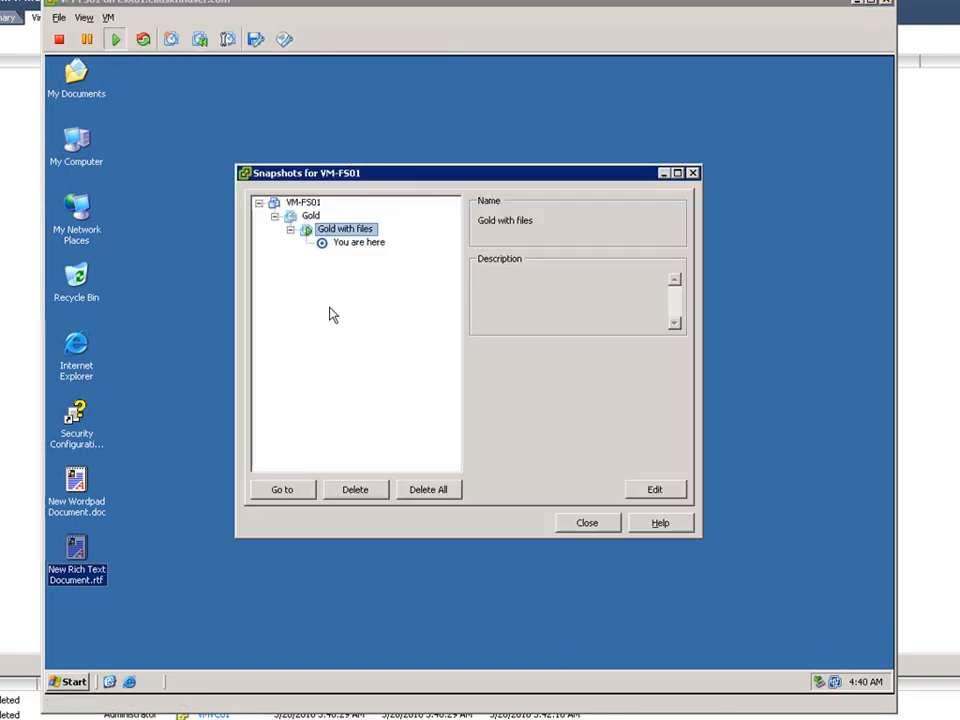
{"action": "left_click", "coordinate": [310, 216]}
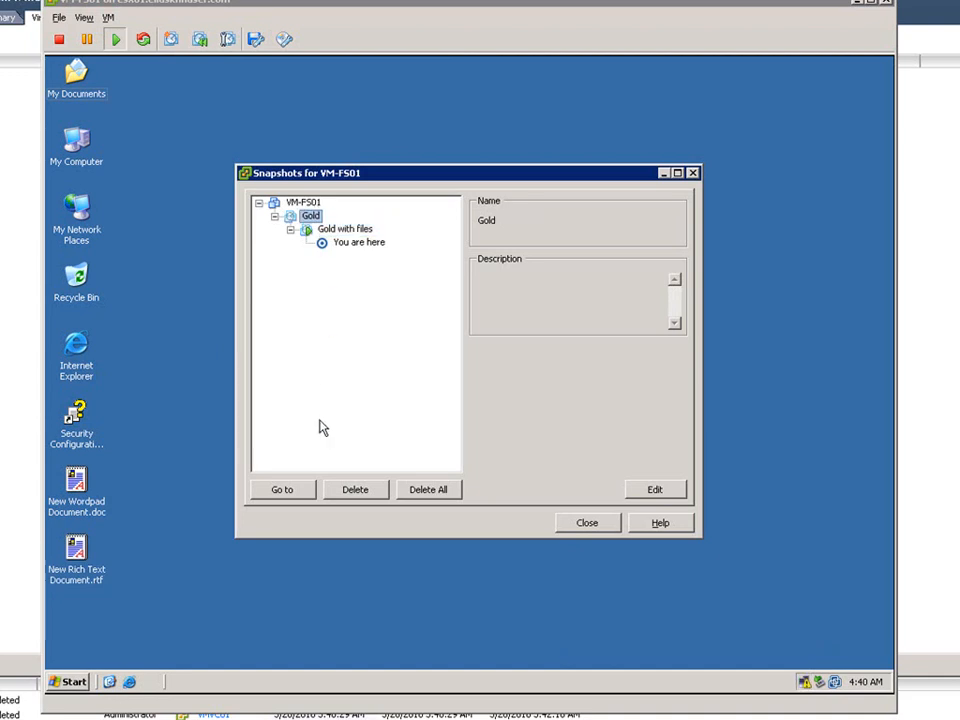
{"action": "left_click", "coordinate": [284, 490]}
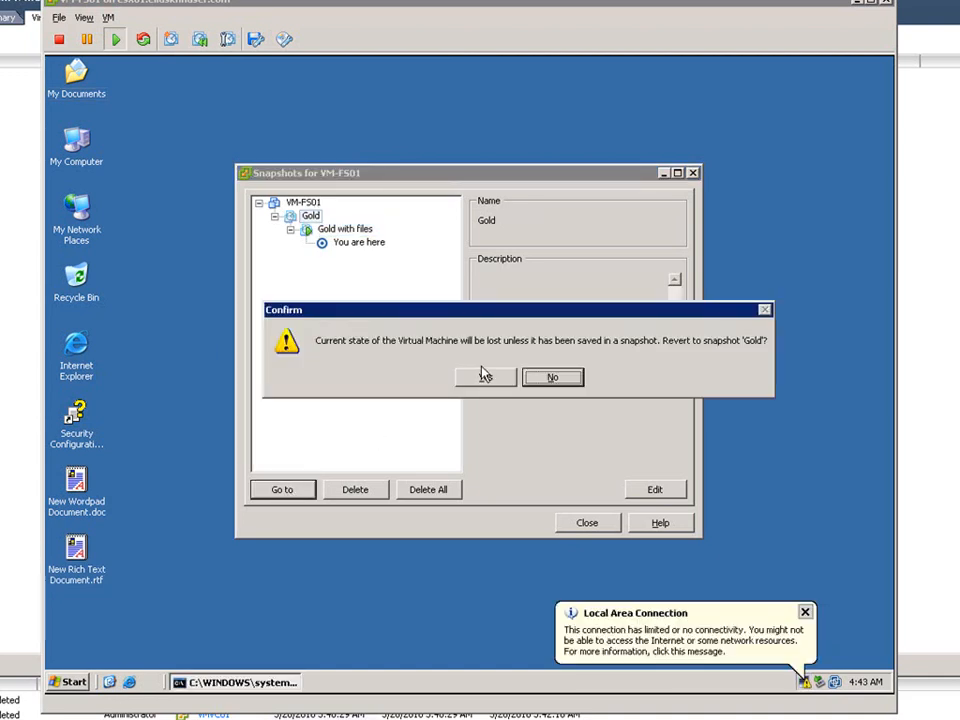
{"action": "left_click", "coordinate": [486, 379]}
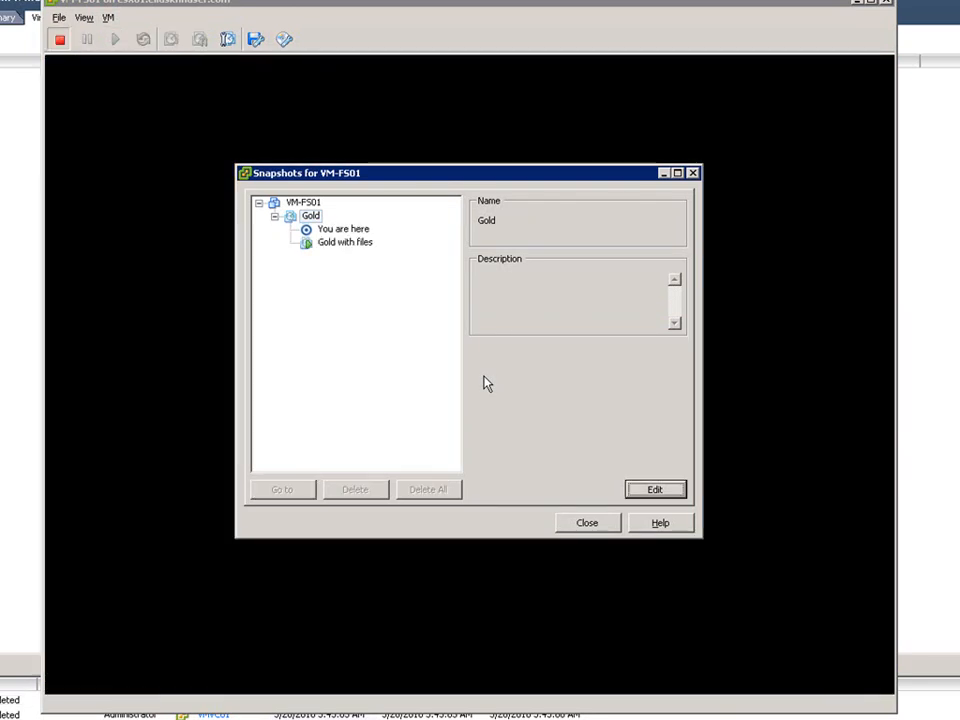
{"action": "left_click", "coordinate": [586, 523]}
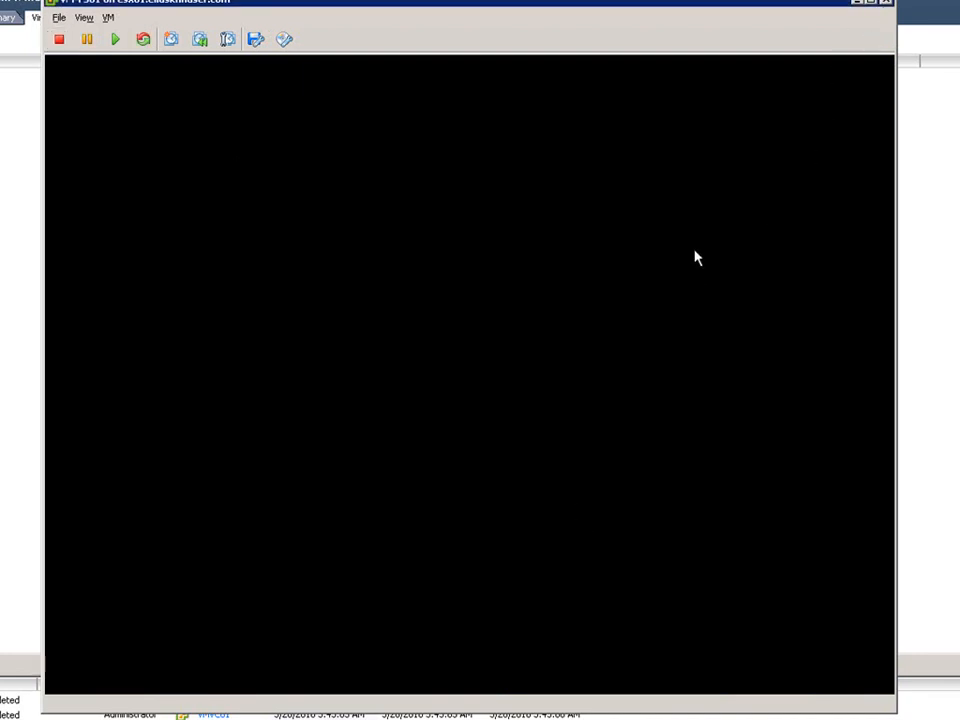
{"action": "key", "text": "alt+F4"}
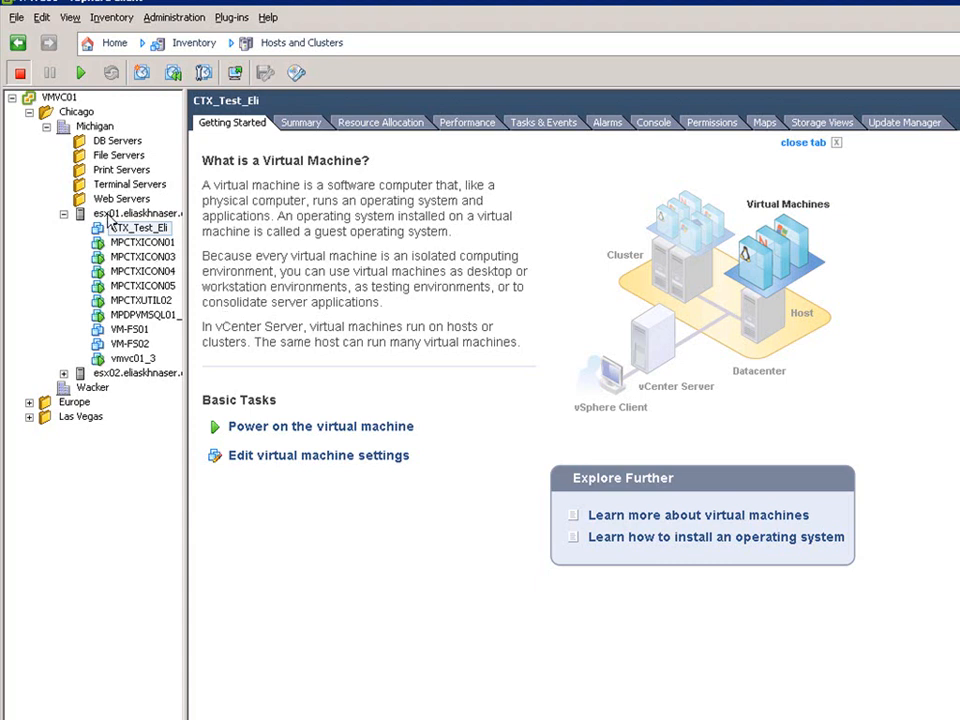
Create a new vApp named vsphere on host esx01 with default CPU and memory resource allocation.
{"action": "right_click", "coordinate": [113, 216]}
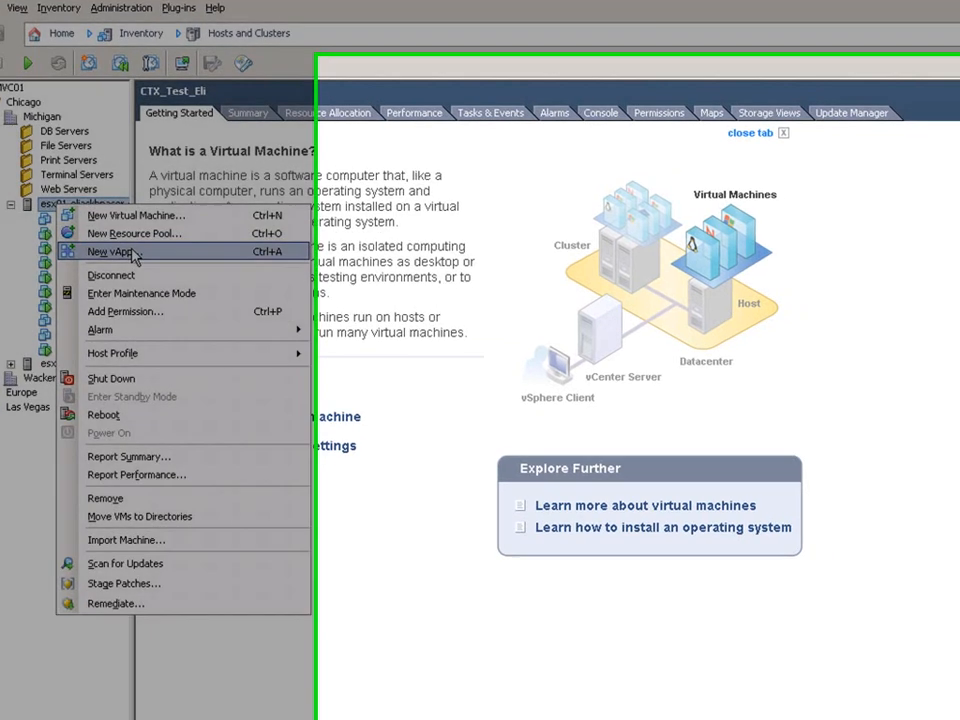
{"action": "left_click", "coordinate": [187, 262]}
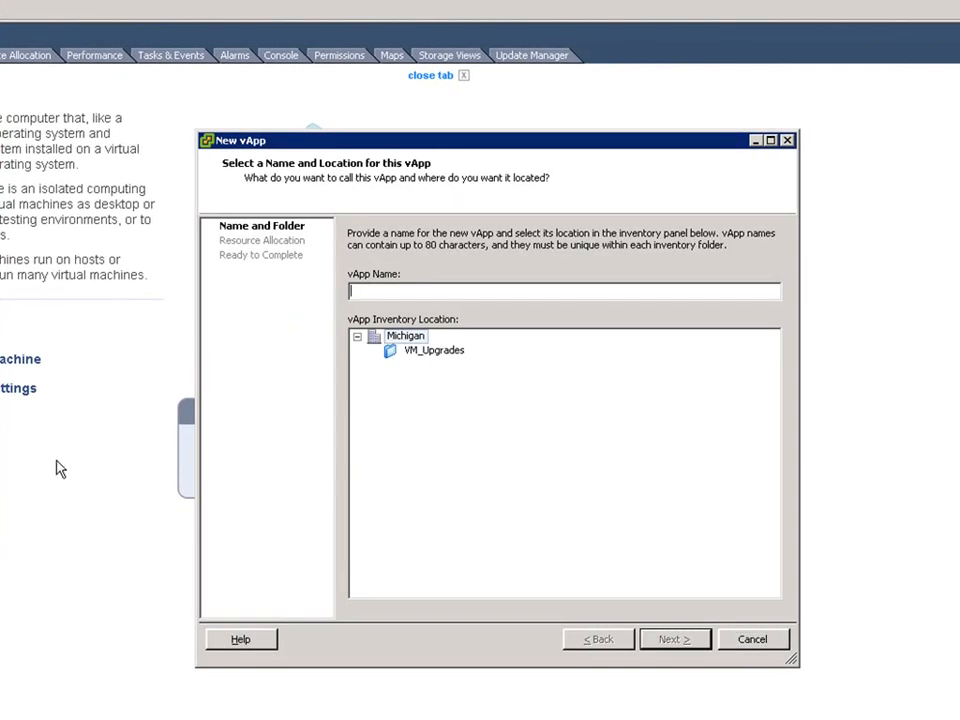
{"action": "type", "text": "vsphere"}
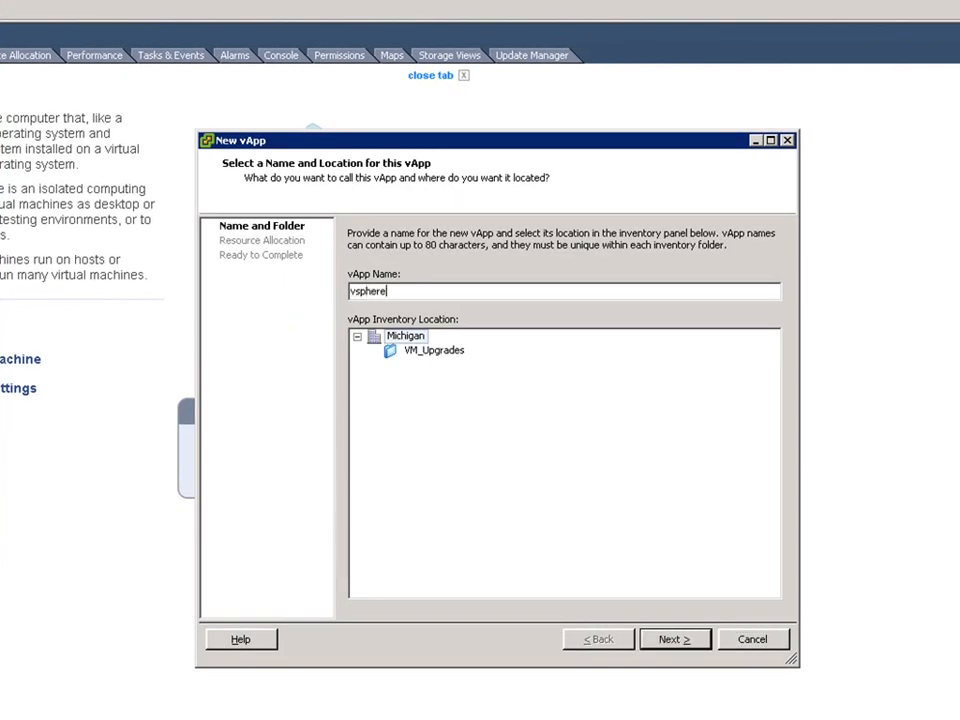
{"action": "left_click", "coordinate": [673, 642]}
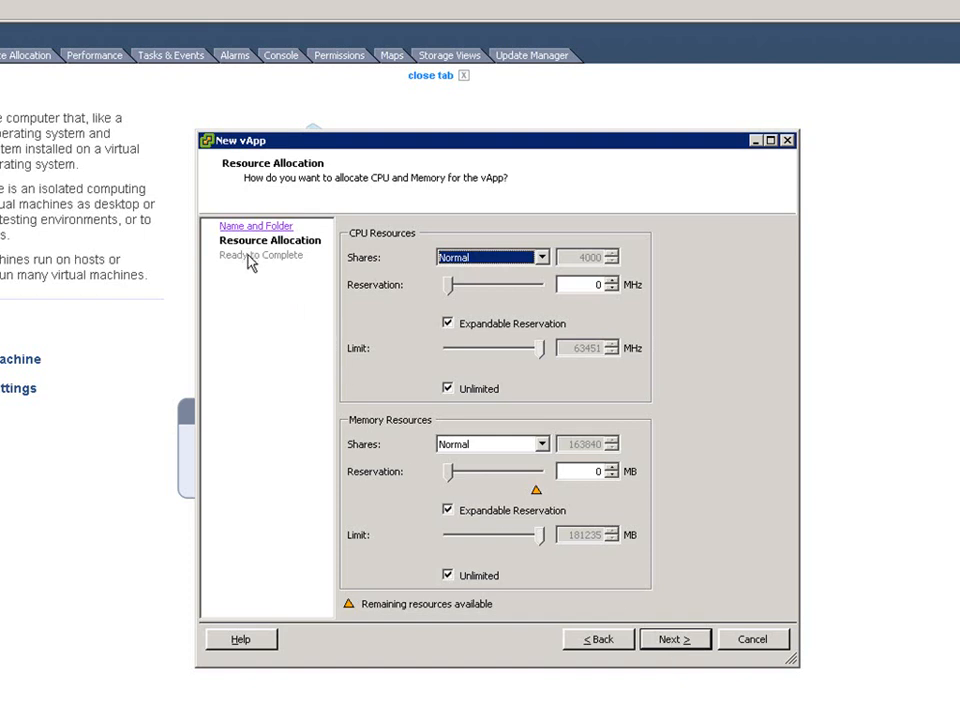
{"action": "left_click", "coordinate": [673, 640]}
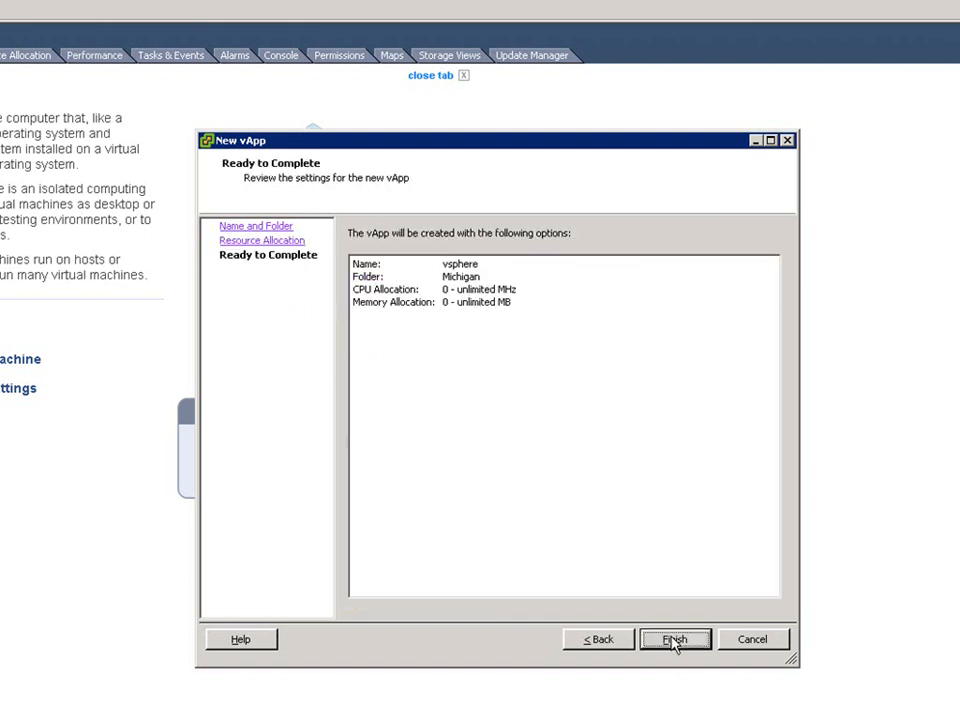
{"action": "left_click", "coordinate": [673, 640]}
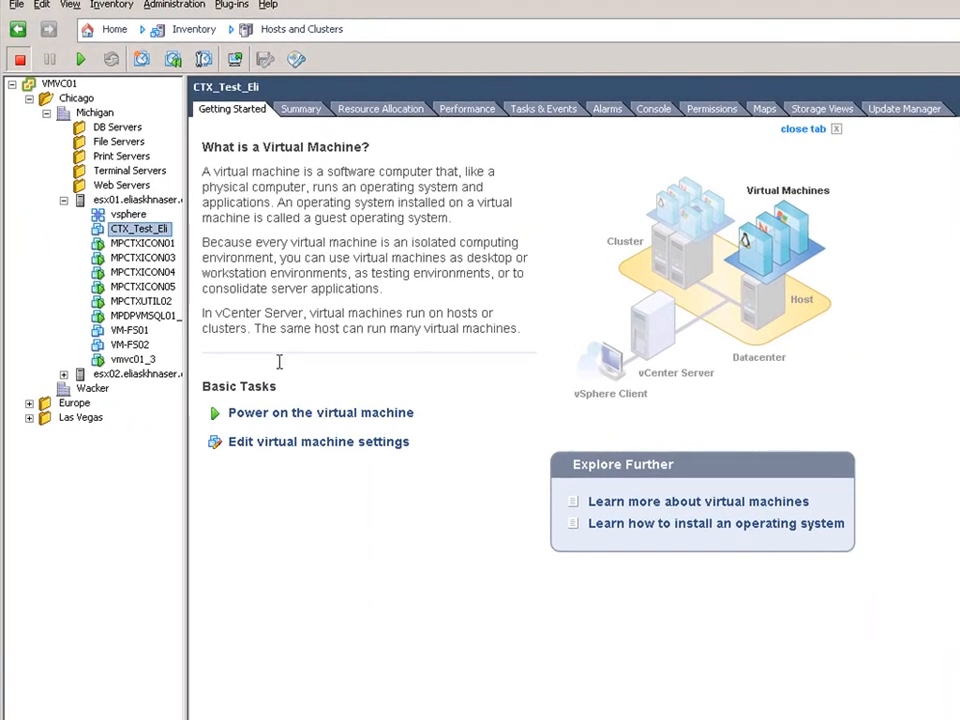
Move VM-FS02, vmvc01_3 and MPDPVMSQL01 into the vsphere vApp and expand it.
{"action": "left_click_drag", "start_coordinate": [128, 369], "coordinate": [135, 220]}
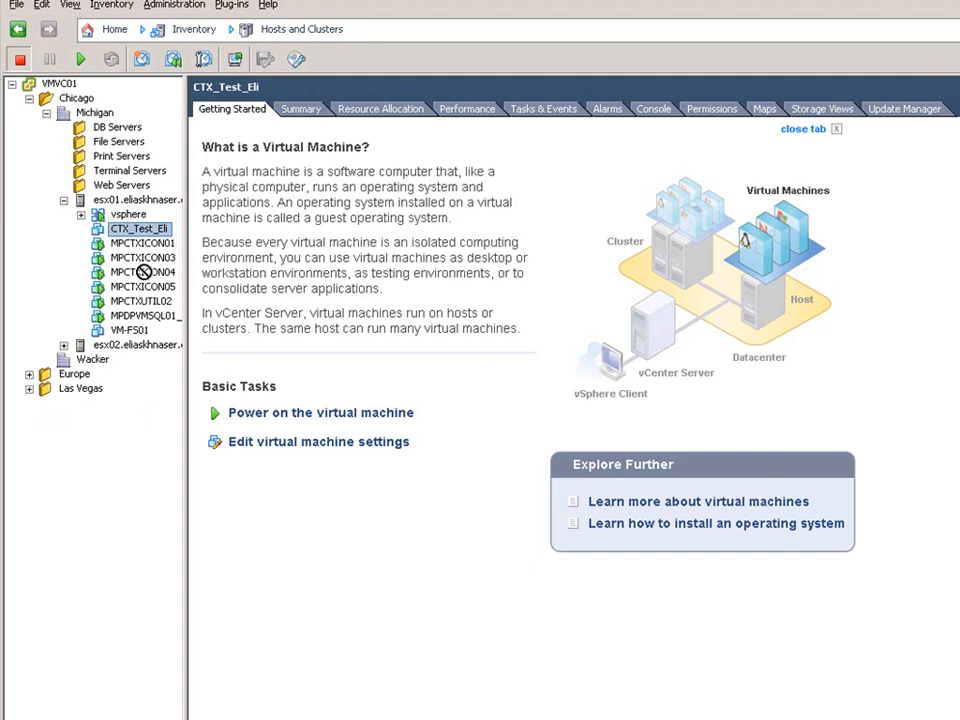
{"action": "left_click", "coordinate": [81, 215]}
Open the vsphere vApp's settings and review its Resources, Properties, IP Allocation Policy and Advanced pages.
{"action": "right_click", "coordinate": [126, 216]}
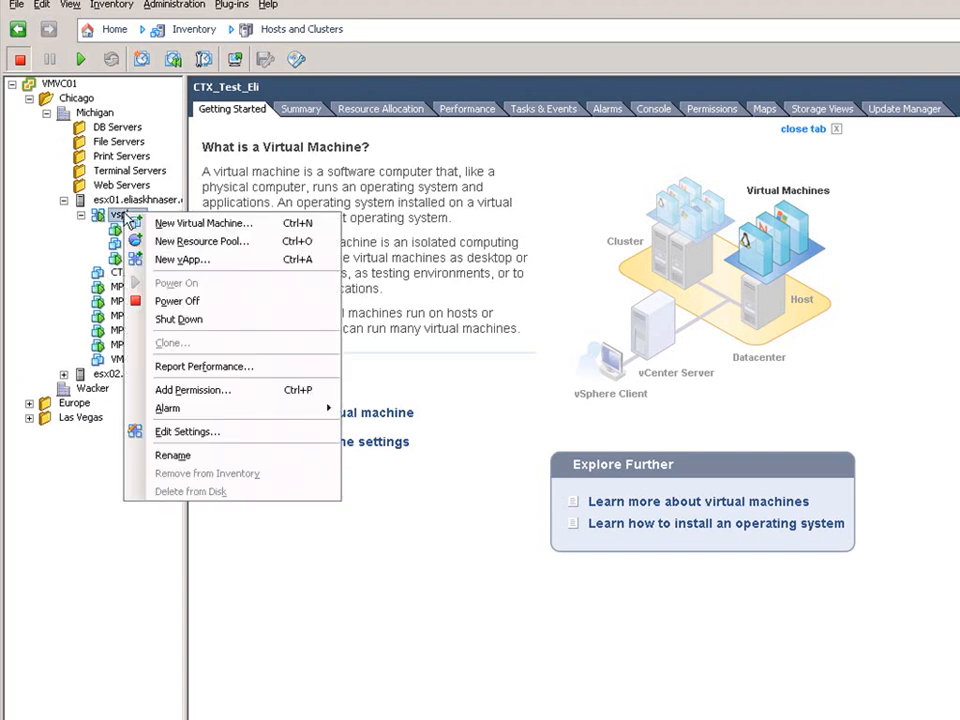
{"action": "left_click", "coordinate": [192, 433]}
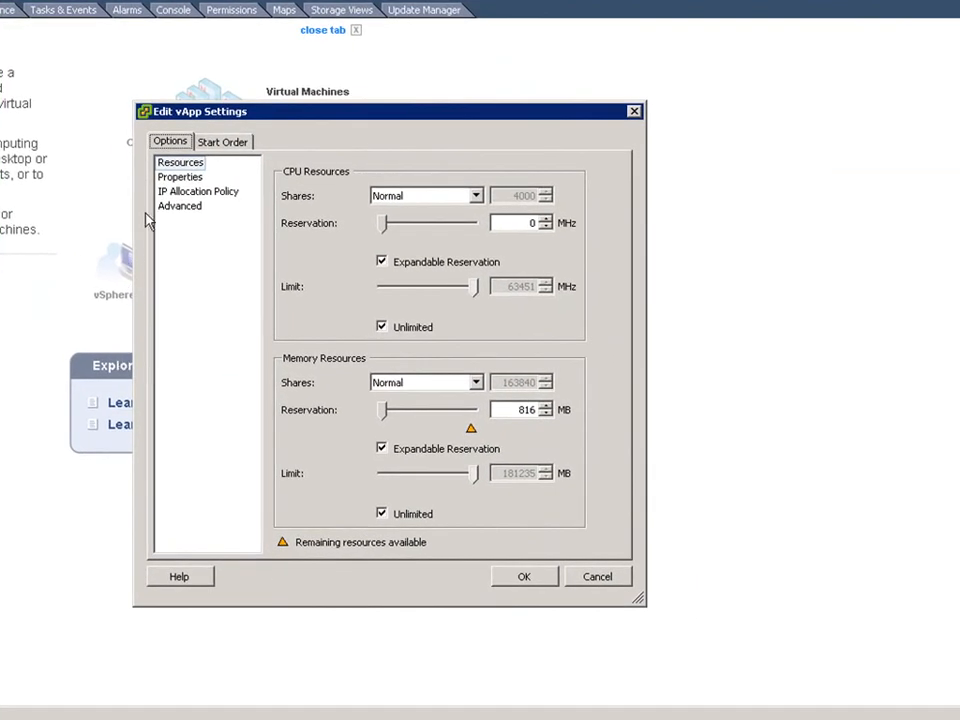
{"action": "left_click", "coordinate": [193, 166]}
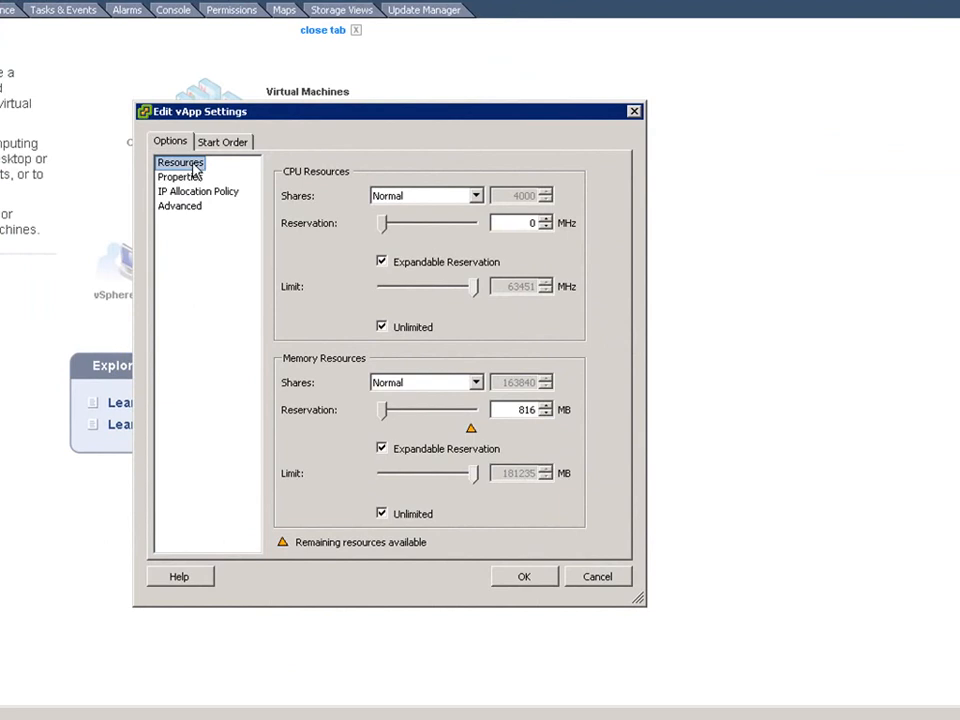
{"action": "left_click", "coordinate": [194, 180]}
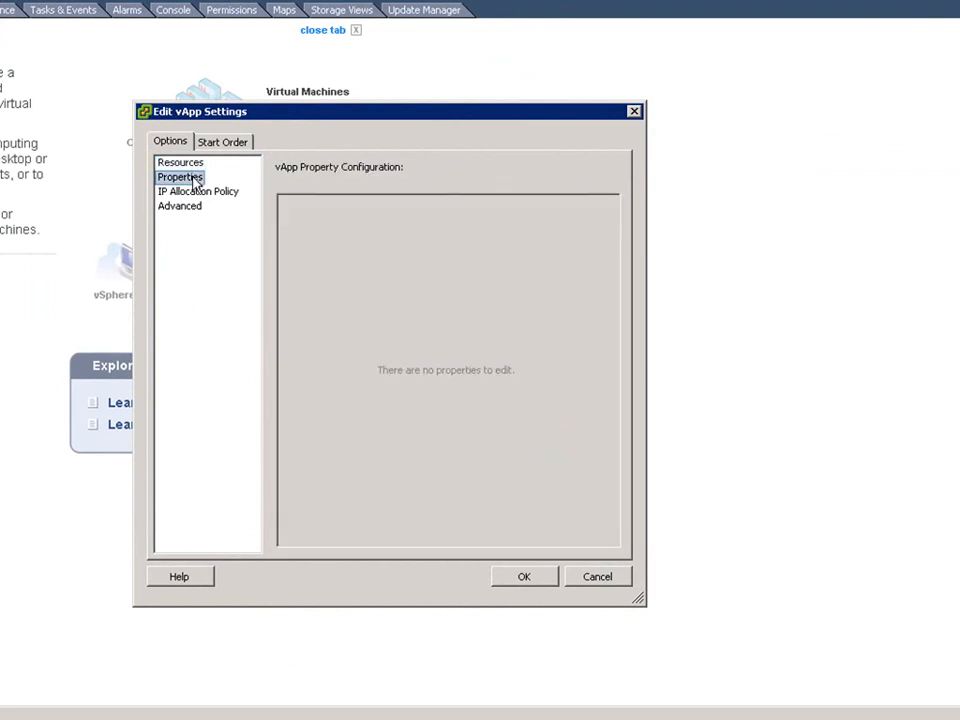
{"action": "left_click", "coordinate": [200, 191]}
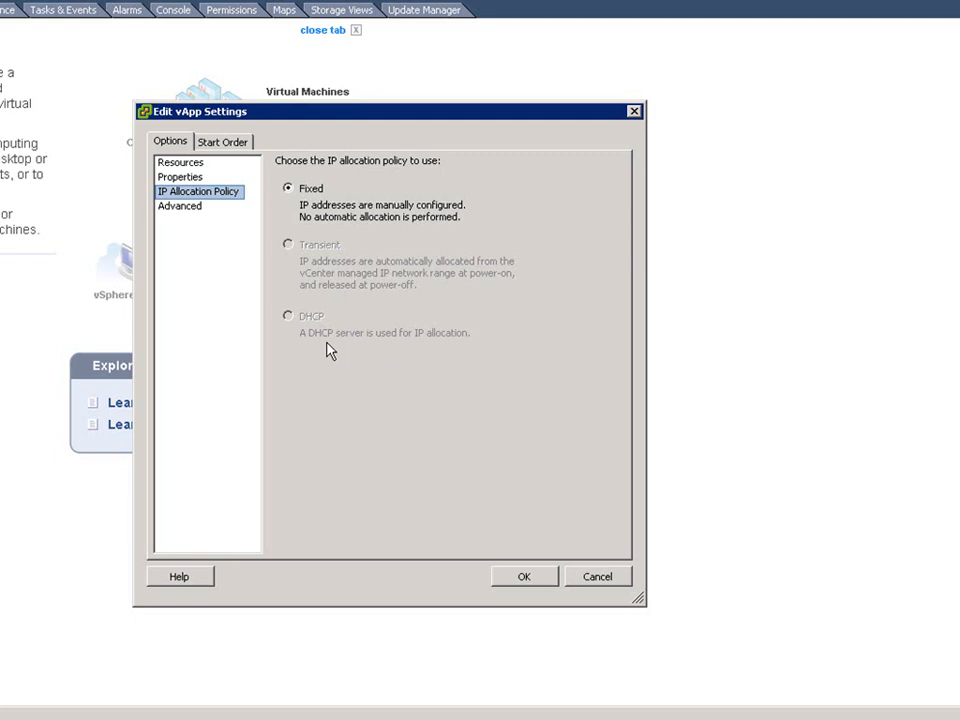
{"action": "left_click", "coordinate": [191, 211]}
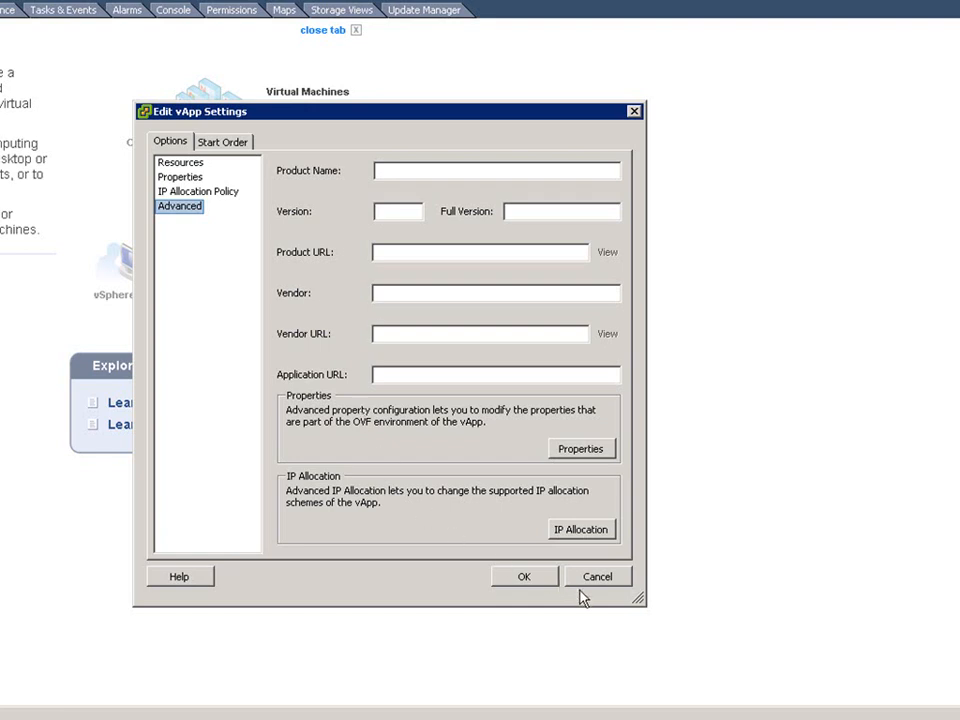
{"action": "left_click", "coordinate": [510, 576]}
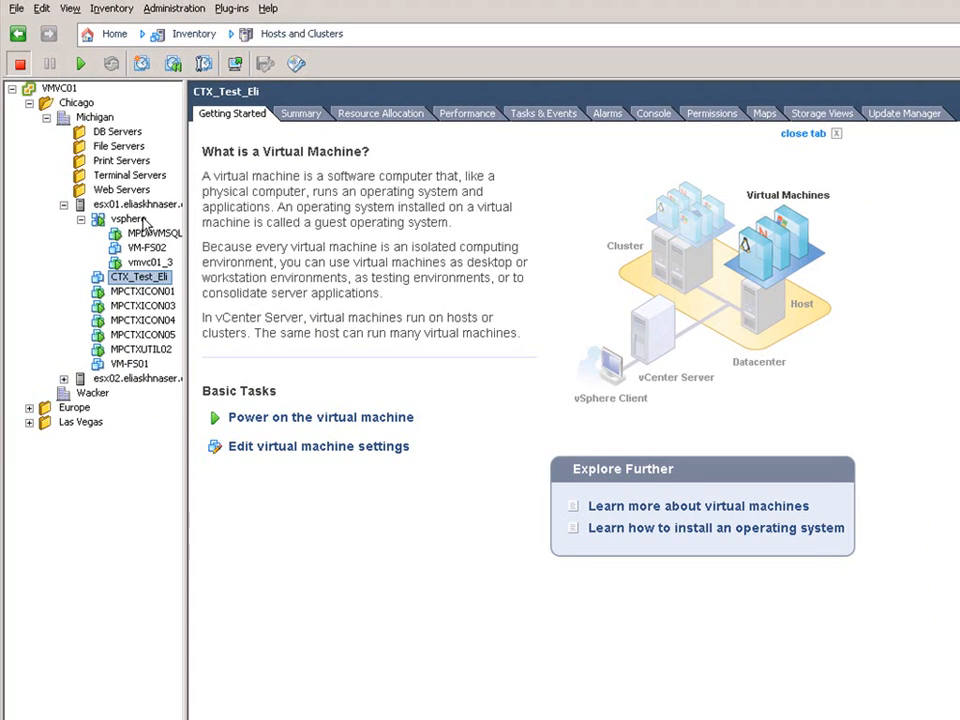
View the summary of the CTX_Test_Eli virtual machine.
{"action": "right_click", "coordinate": [143, 222]}
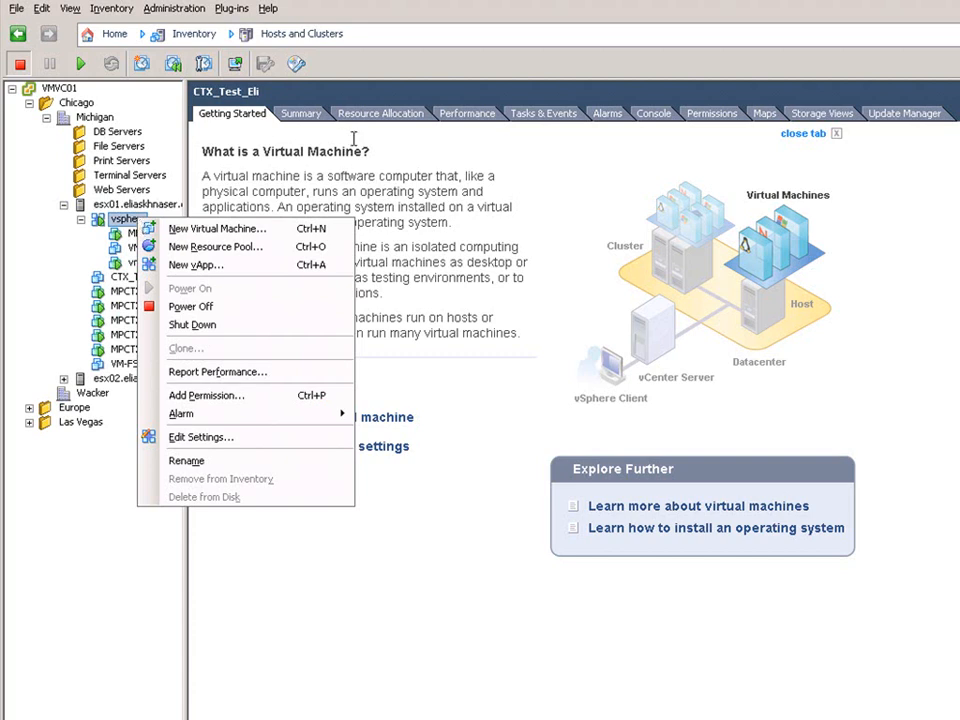
{"action": "left_click", "coordinate": [498, 288]}
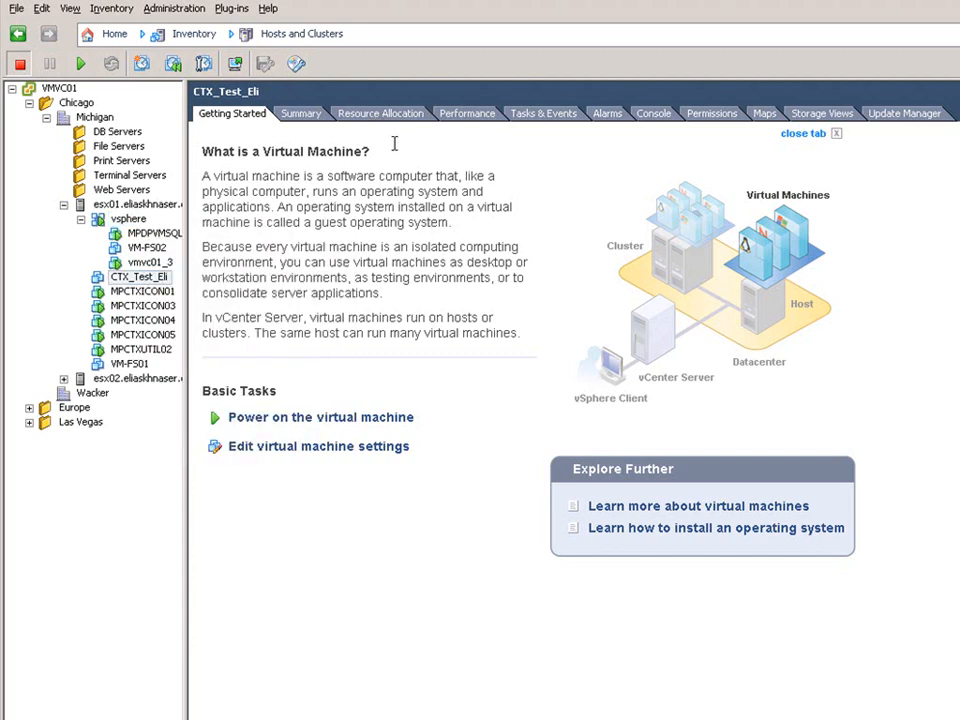
{"action": "left_click", "coordinate": [300, 113]}
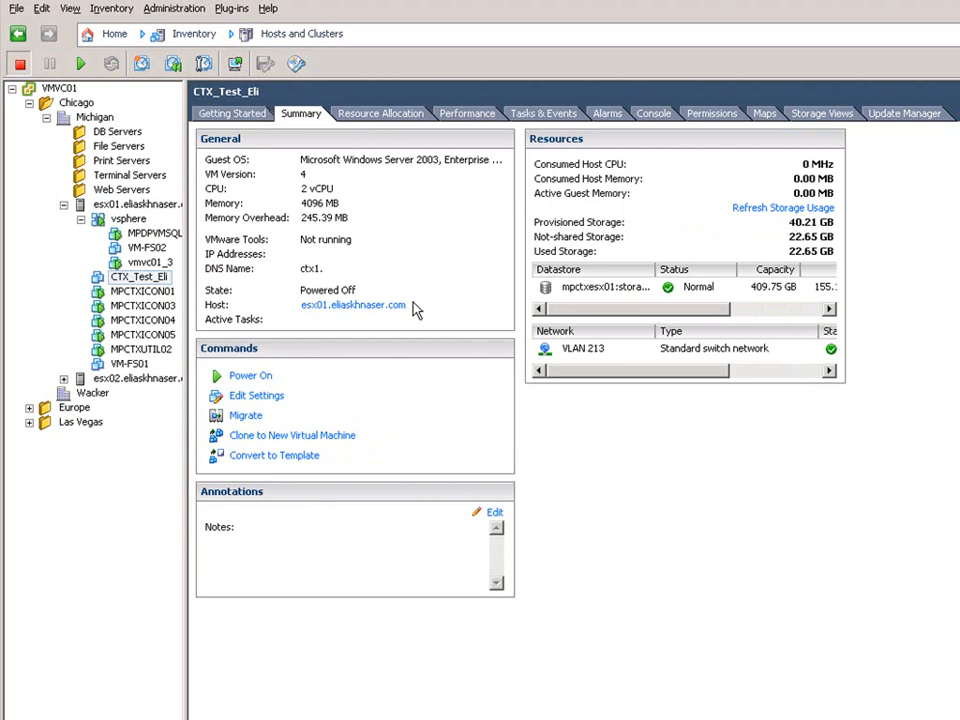
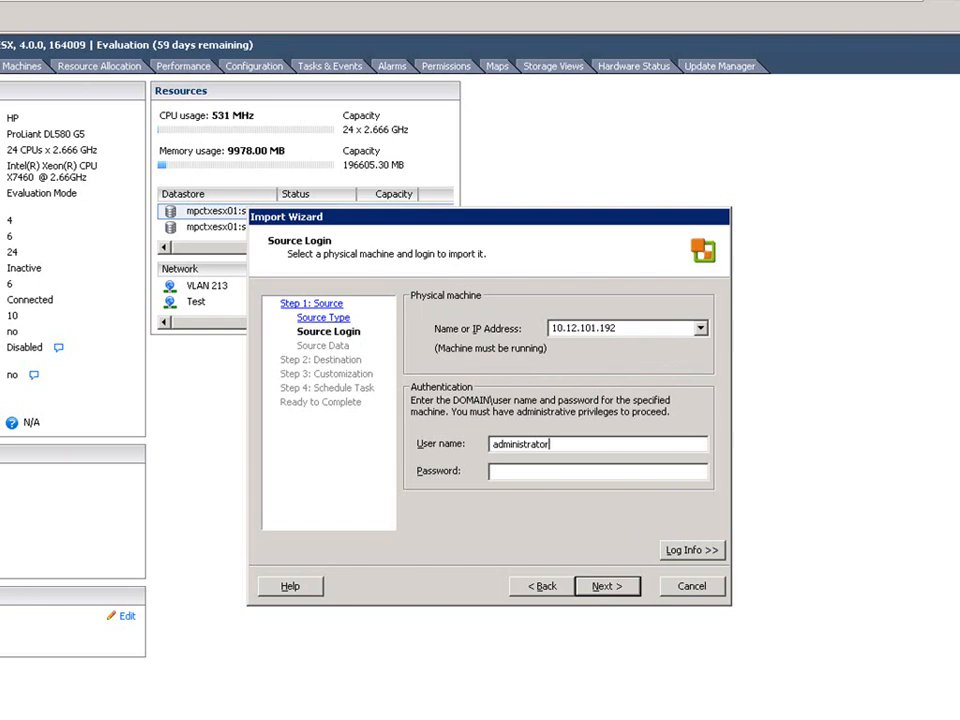
Enter the administrator account password for the physical machine and accept the temporary Converter Agent installation with automatic uninstall.
{"action": "type", "text": "*************"}
{"action": "left_click", "coordinate": [614, 588]}
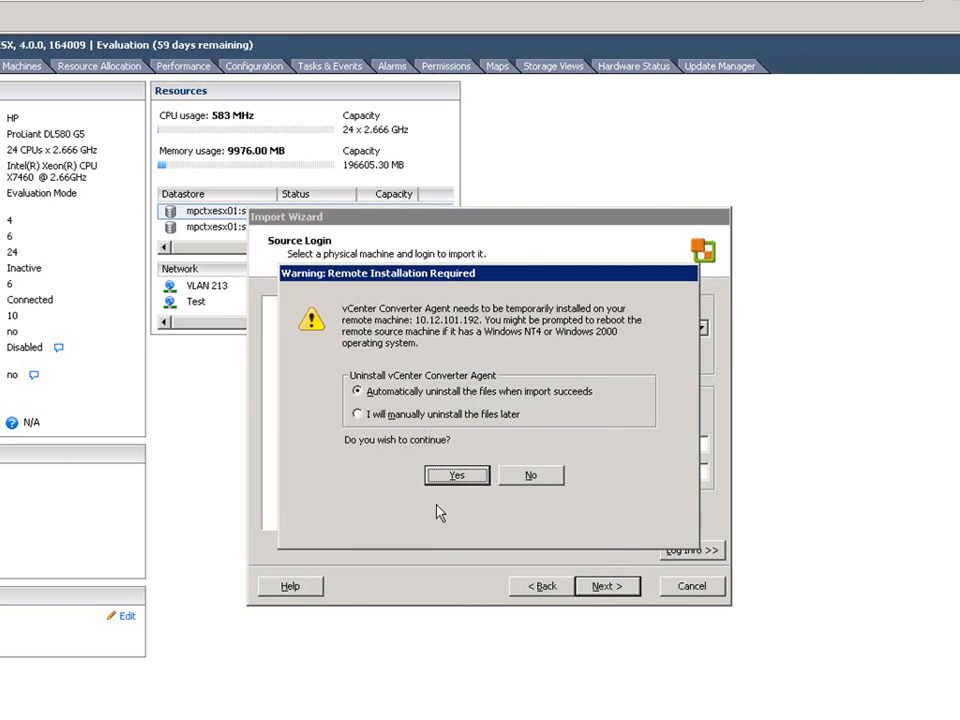
{"action": "left_click", "coordinate": [457, 477]}
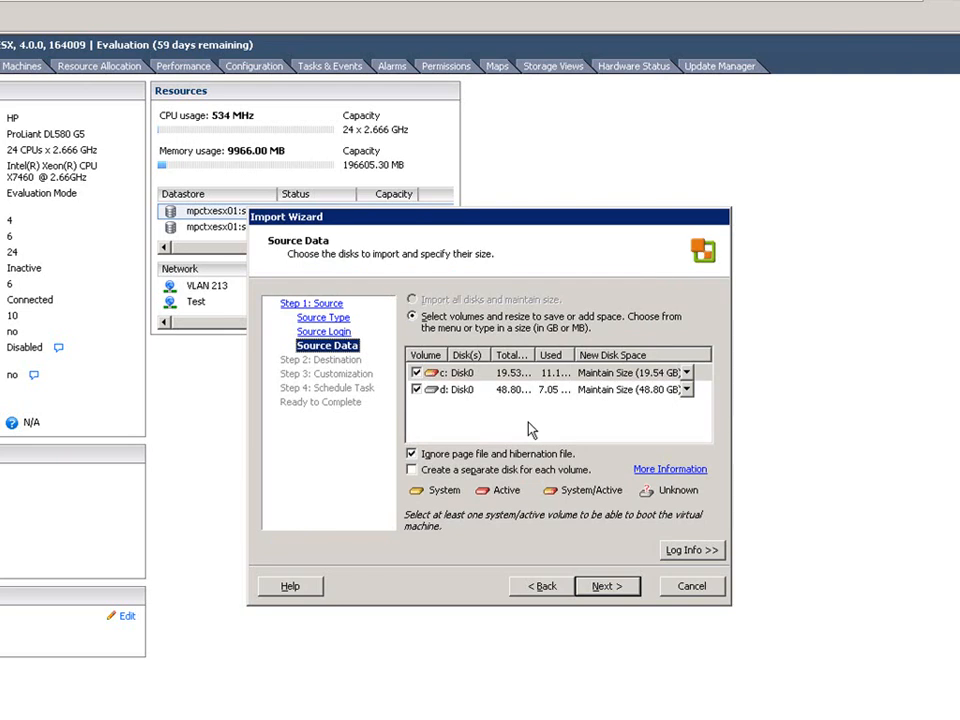
Create a separate disk for each volume and resize both the c: and d: volumes to 15 GB.
{"action": "left_click", "coordinate": [414, 471]}
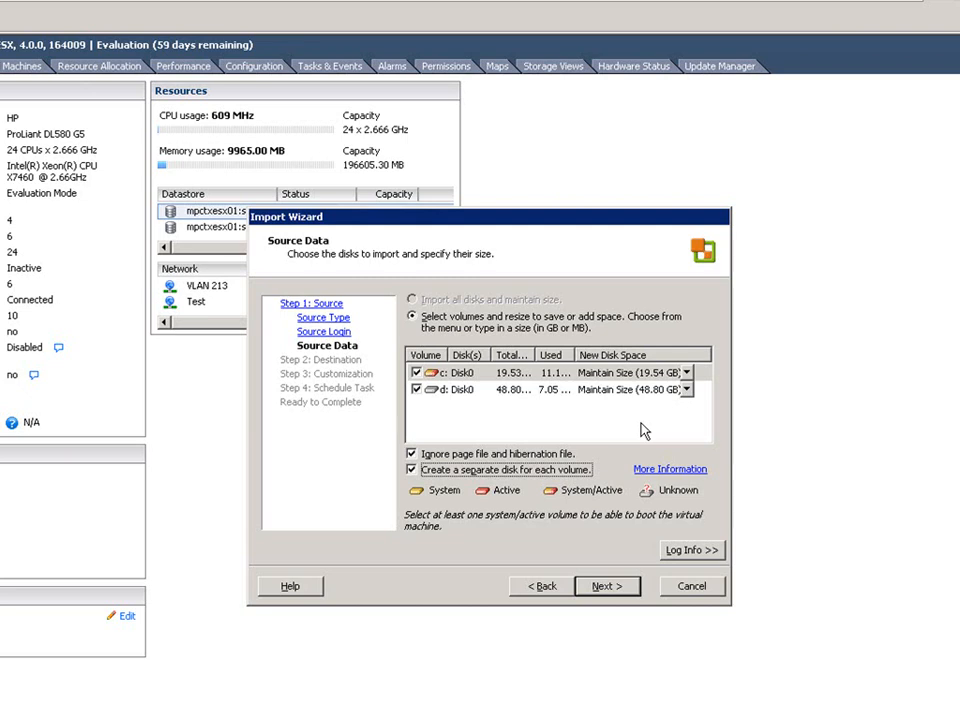
{"action": "left_click", "coordinate": [687, 374]}
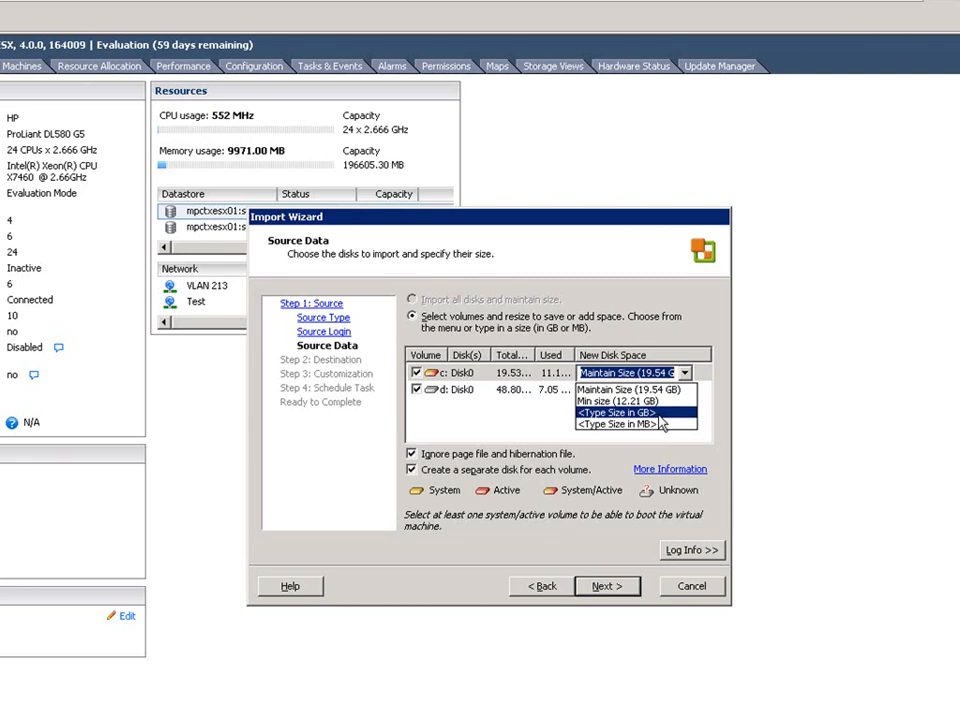
{"action": "left_click", "coordinate": [673, 413]}
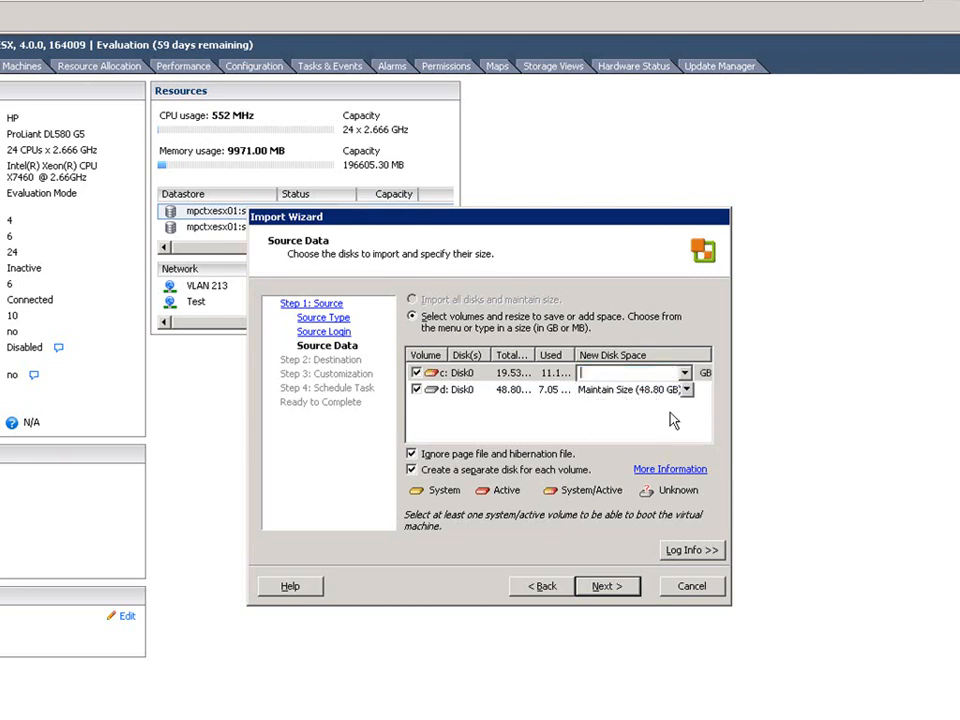
{"action": "type", "text": "15"}
{"action": "left_click", "coordinate": [687, 391]}
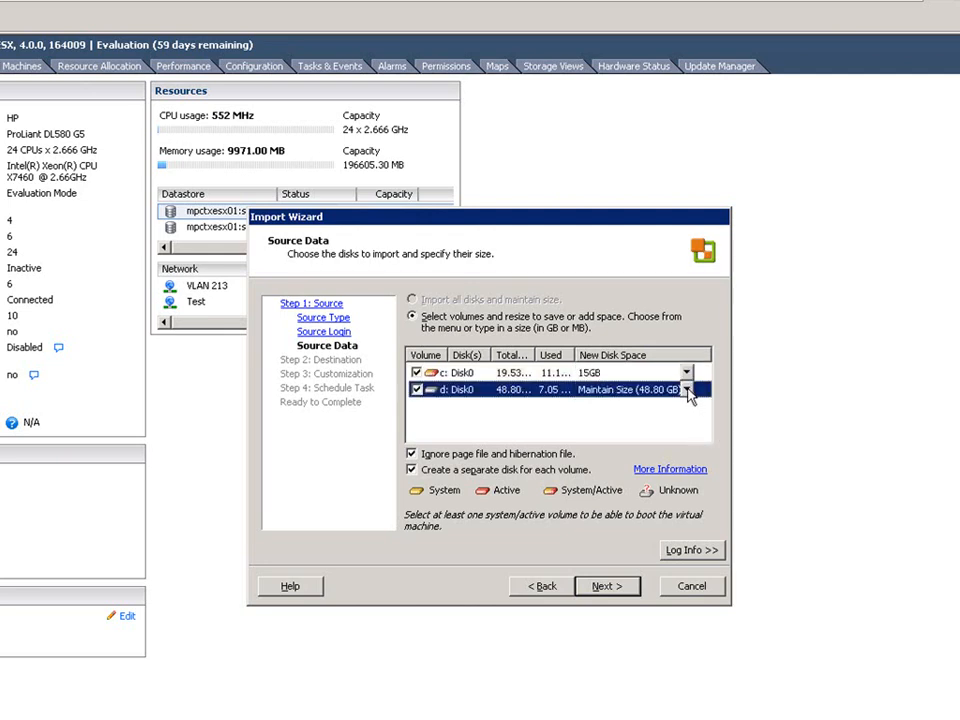
{"action": "left_click", "coordinate": [687, 390]}
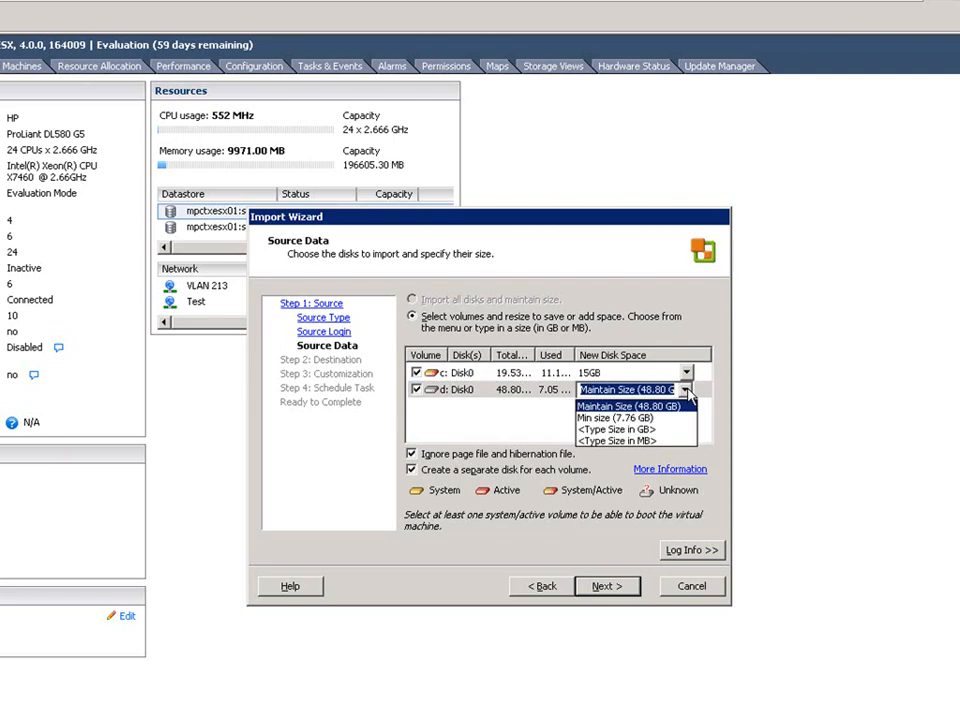
{"action": "left_click", "coordinate": [672, 429]}
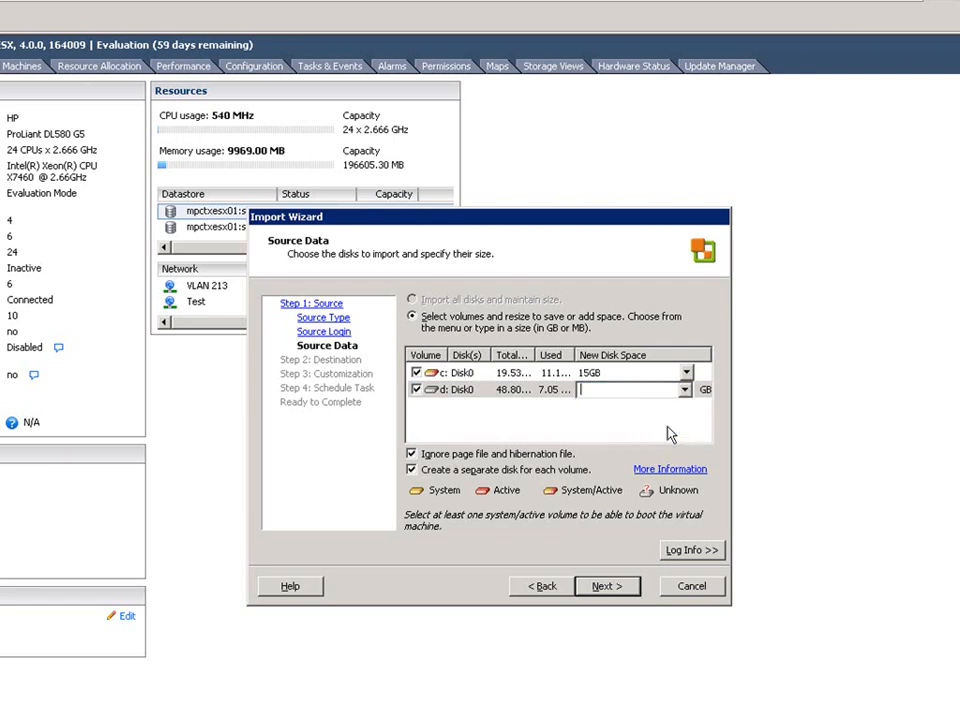
{"action": "type", "text": "15"}
{"action": "left_click", "coordinate": [547, 430]}
{"action": "left_click", "coordinate": [606, 589]}
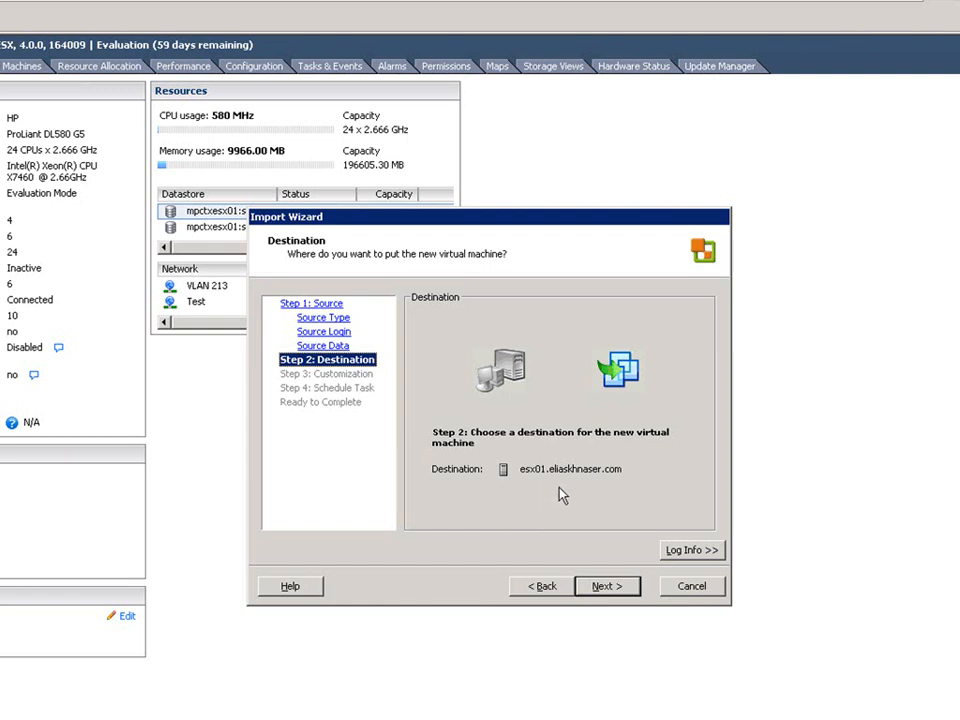
Keep esx01 as the destination and name the new virtual machine vm-fs04.
{"action": "left_click", "coordinate": [605, 593]}
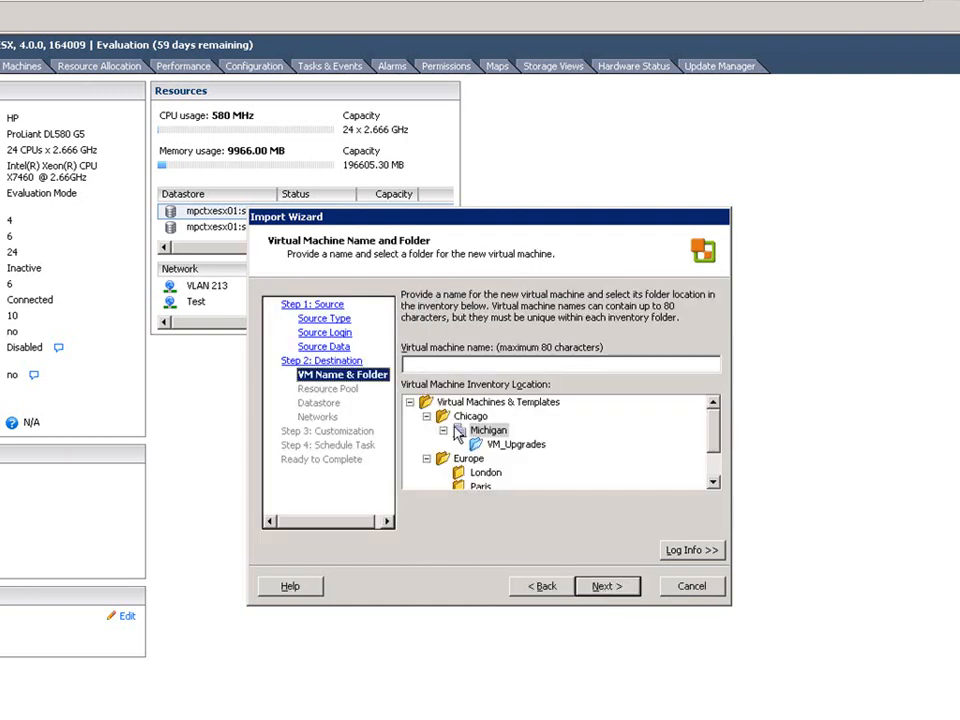
{"action": "left_click", "coordinate": [436, 366]}
{"action": "type", "text": "vm-fs"}
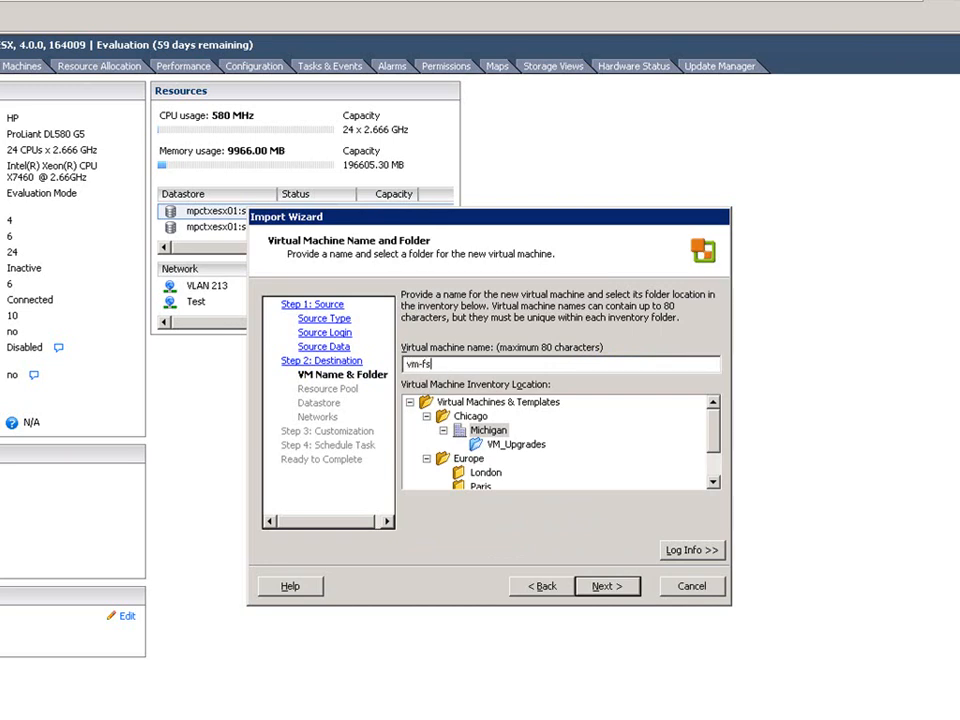
{"action": "type", "text": "04"}
{"action": "left_click", "coordinate": [600, 588]}
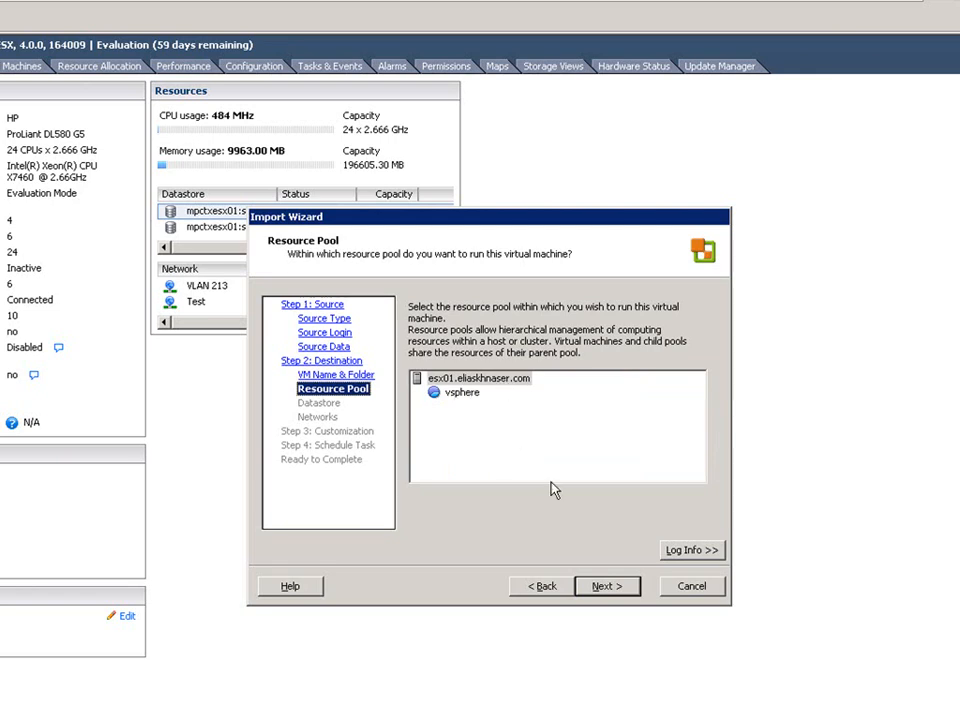
Place the new virtual machine on datastore mpctxesx01:storage1.
{"action": "left_click", "coordinate": [606, 587]}
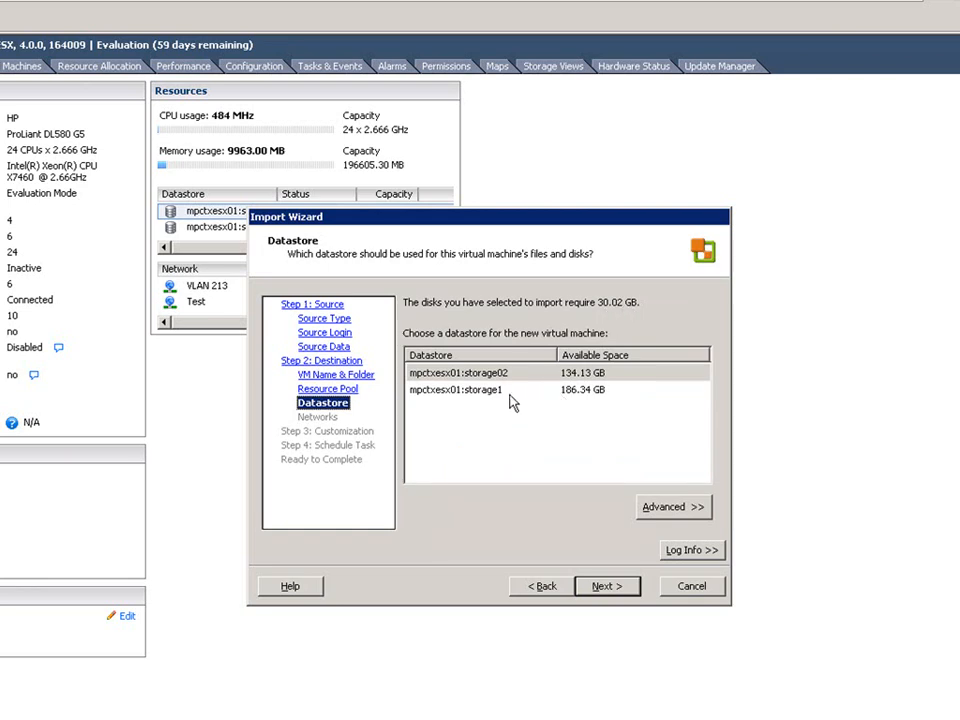
{"action": "left_click", "coordinate": [492, 392]}
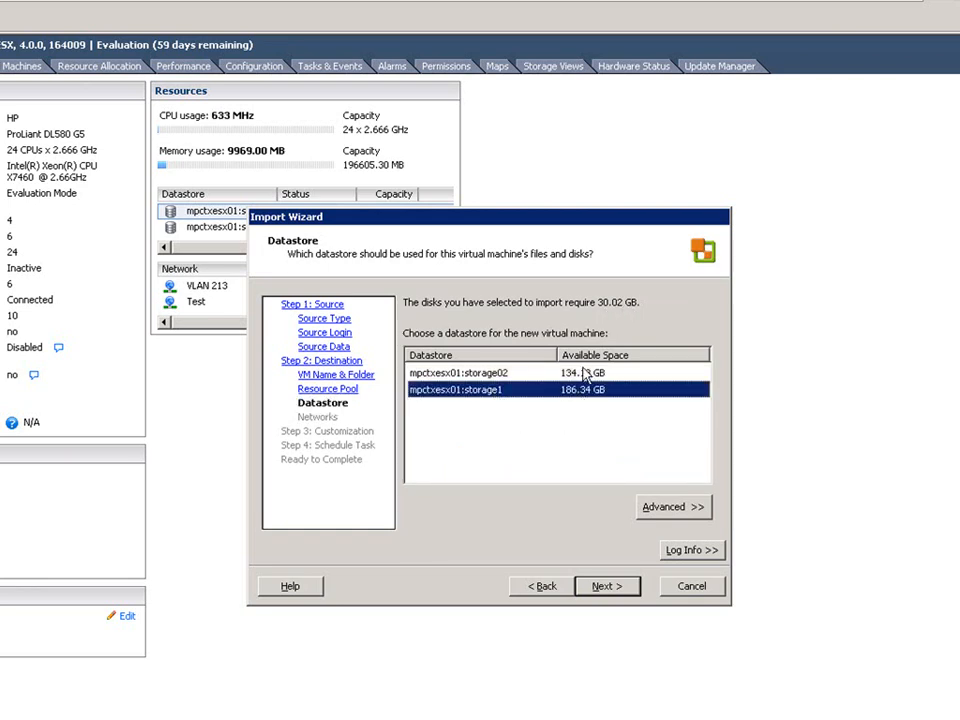
{"action": "left_click", "coordinate": [607, 587]}
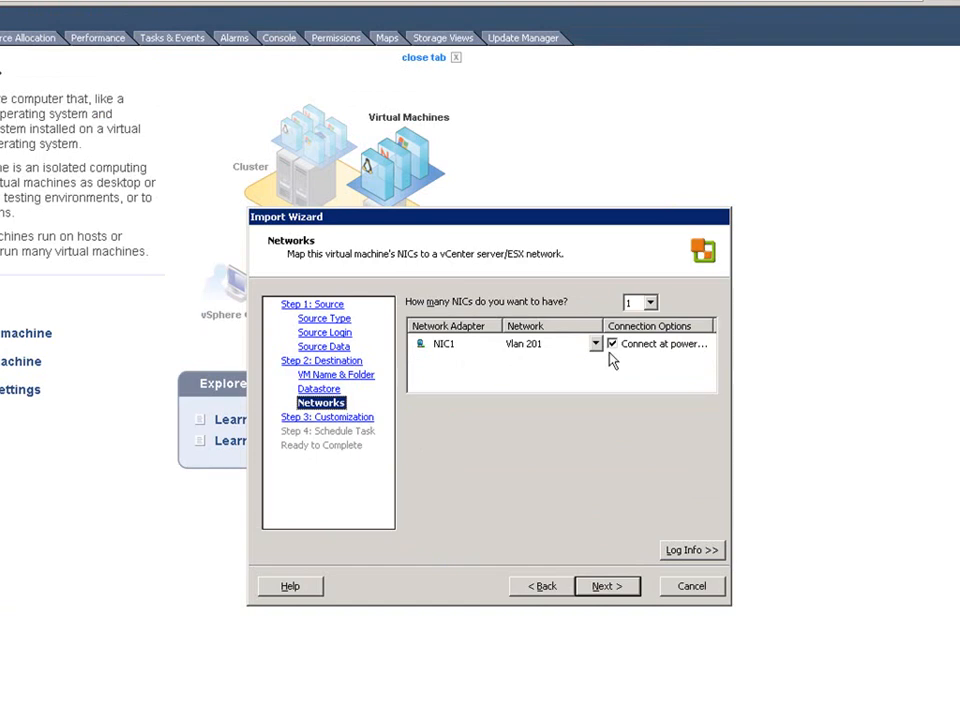
Enable installing VMware Tools and removing all System Restore checkpoints, run the task immediately, and finish the import.
{"action": "left_click", "coordinate": [604, 588]}
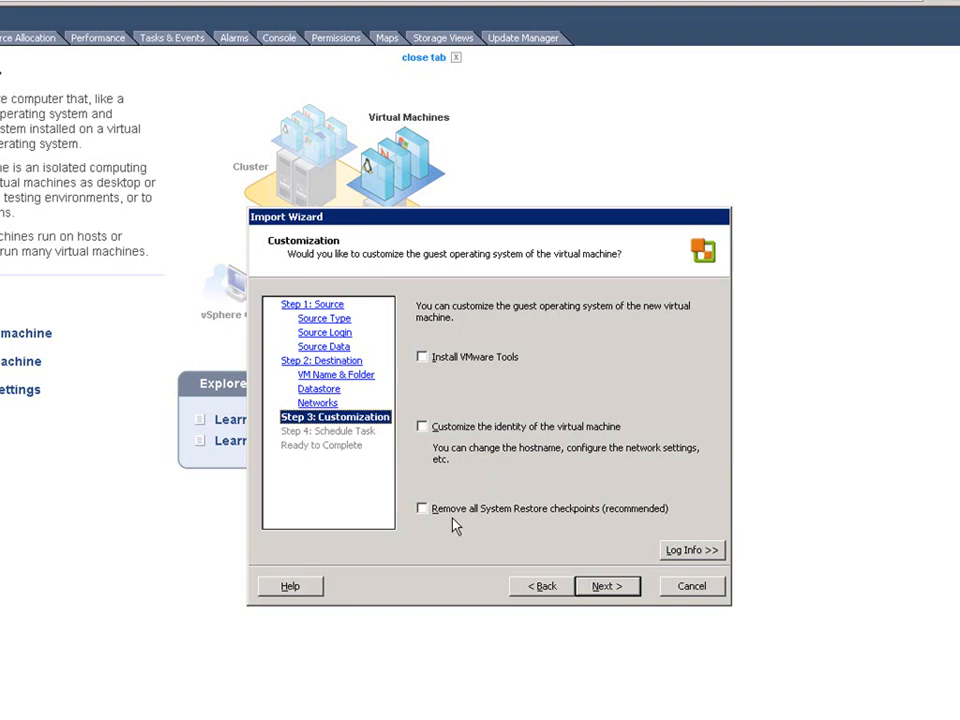
{"action": "left_click", "coordinate": [451, 364]}
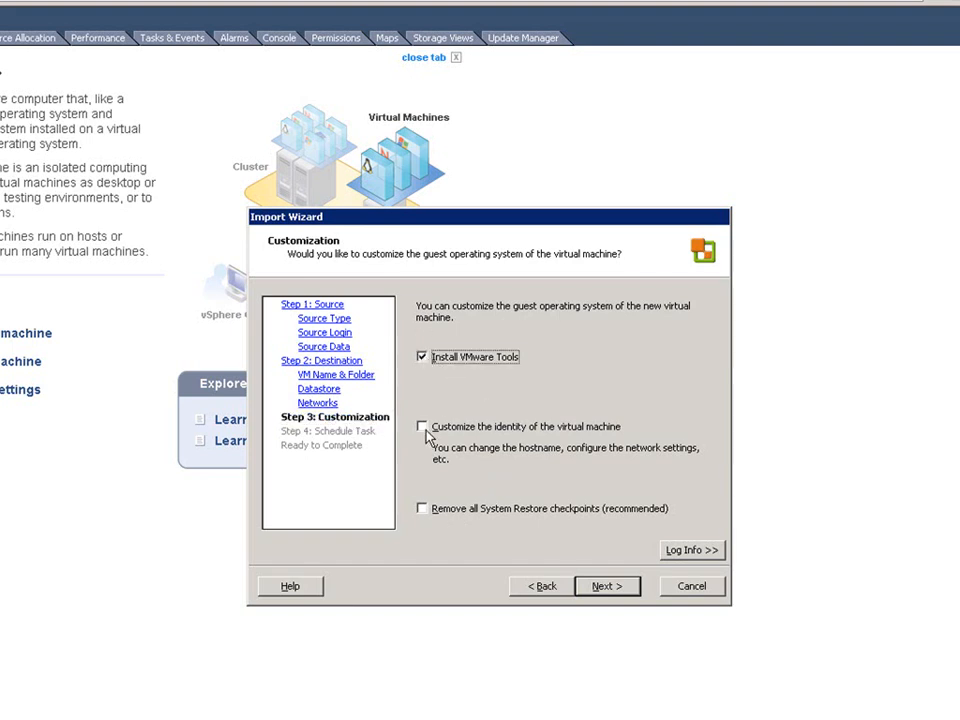
{"action": "left_click", "coordinate": [423, 510]}
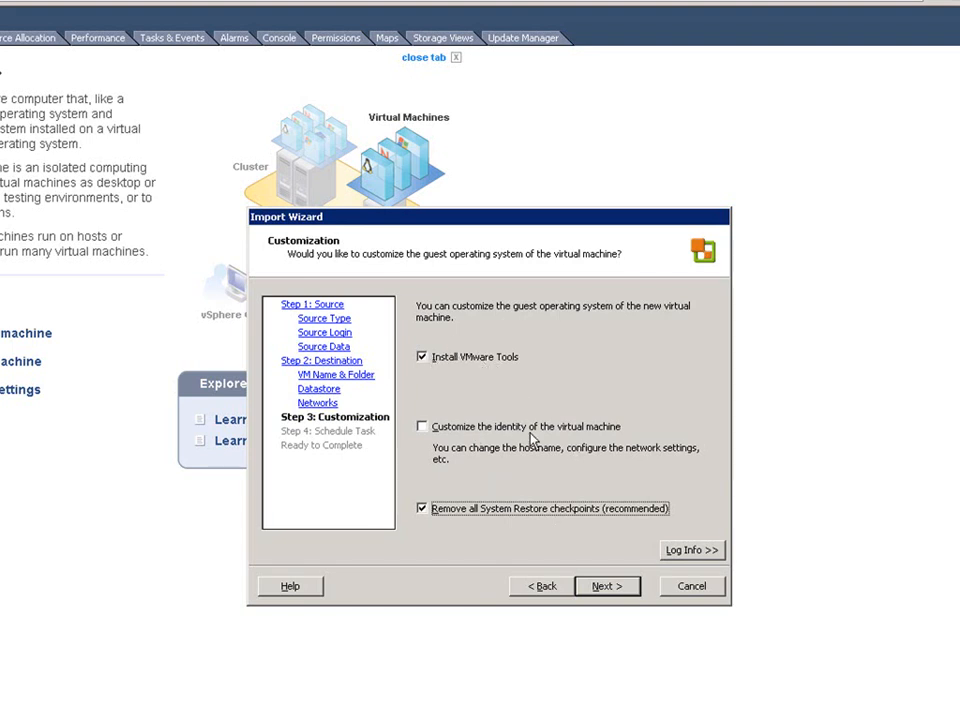
{"action": "left_click", "coordinate": [606, 587]}
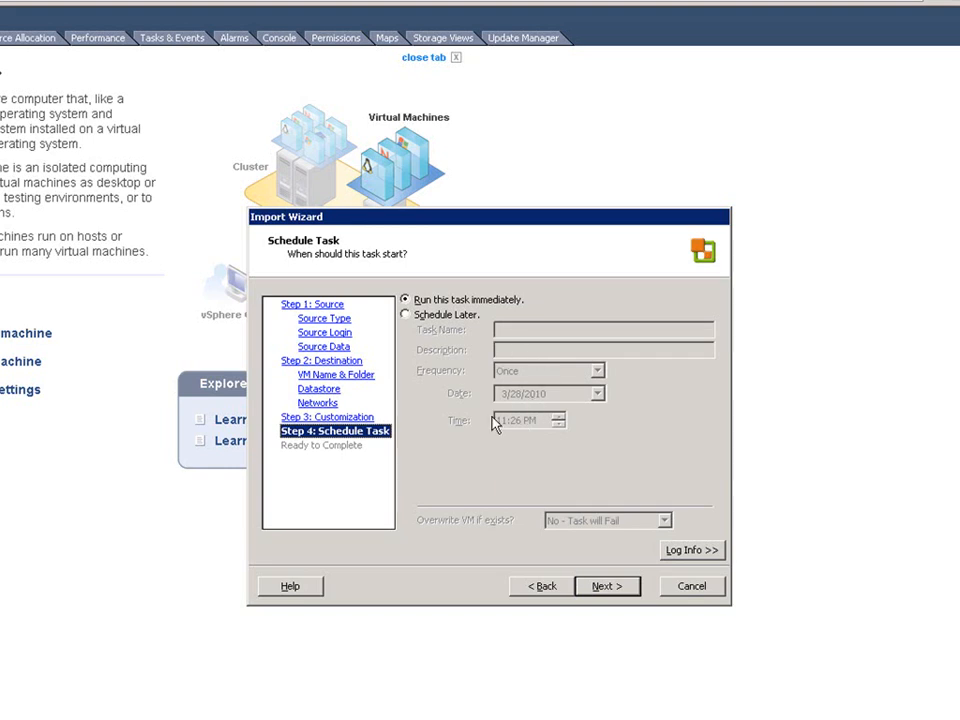
{"action": "left_click", "coordinate": [605, 590]}
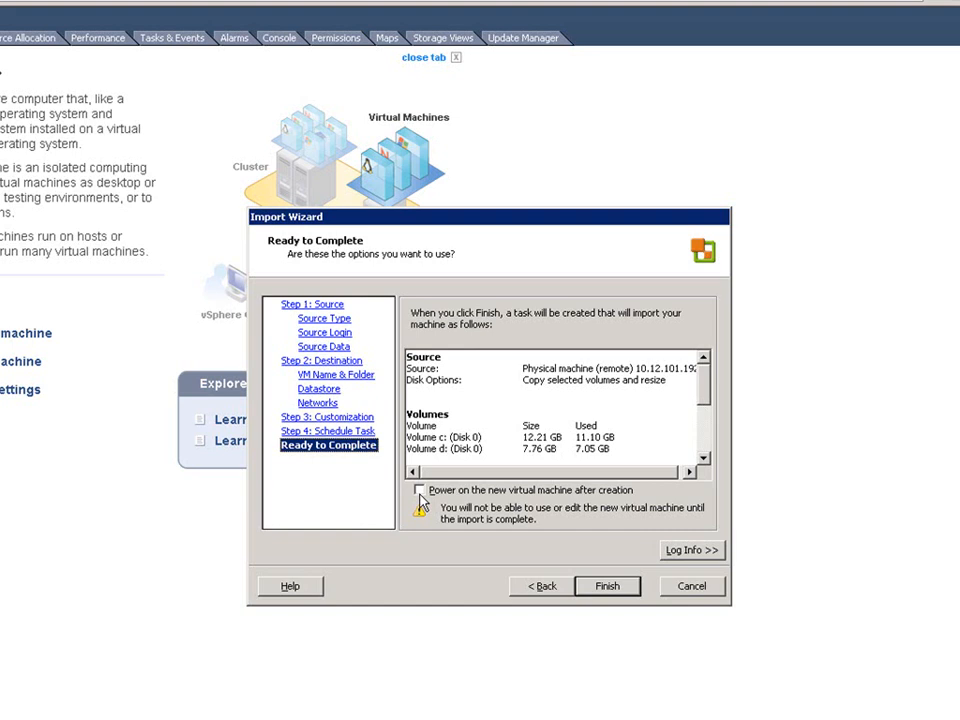
{"action": "left_click", "coordinate": [607, 588]}
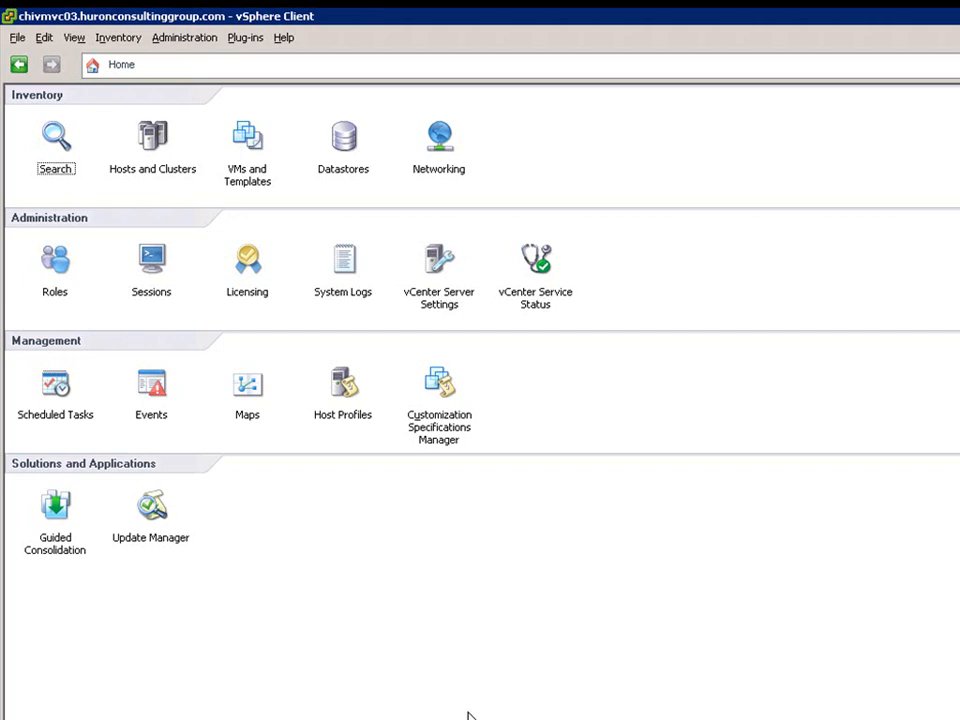
Open Guided Consolidation and review its Configuration, domain selection, and Tasks pages.
{"action": "left_click", "coordinate": [60, 557]}
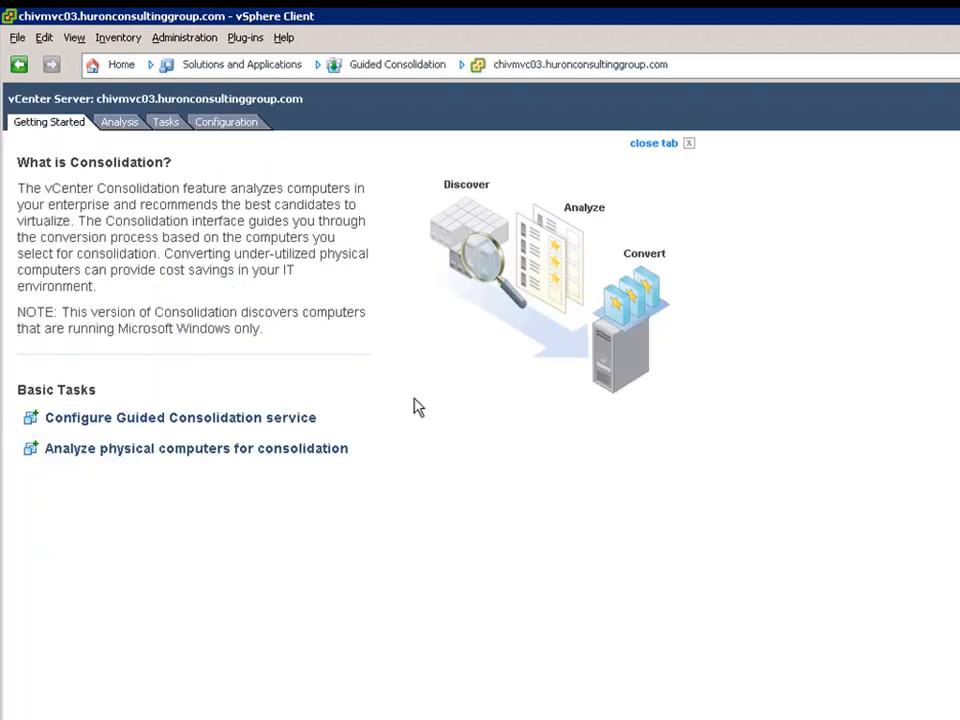
{"action": "left_click", "coordinate": [240, 125]}
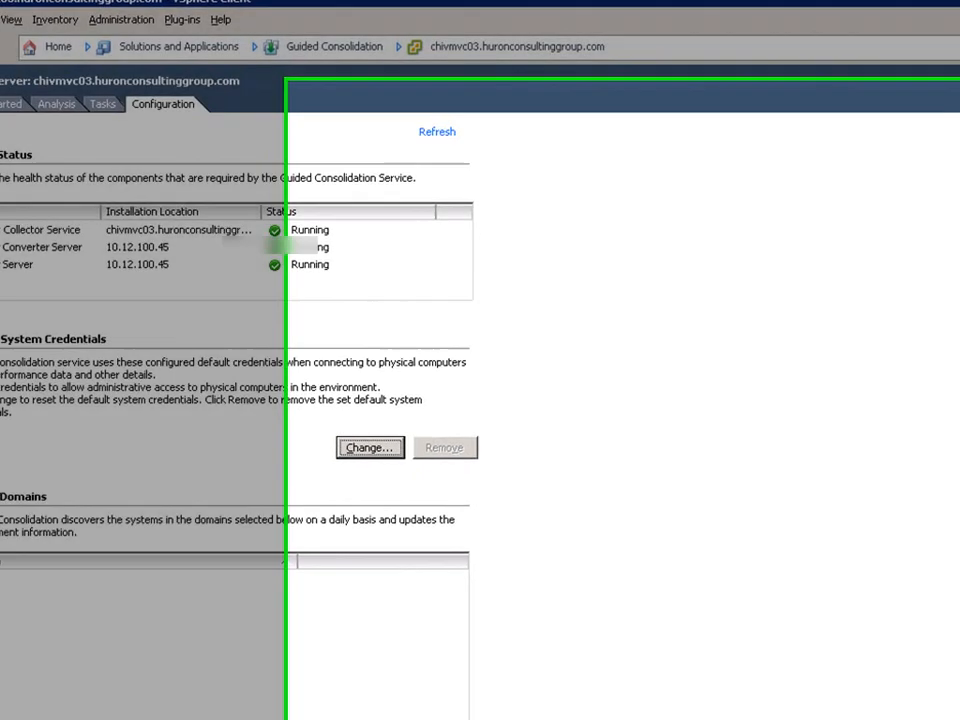
{"action": "left_click", "coordinate": [81, 690]}
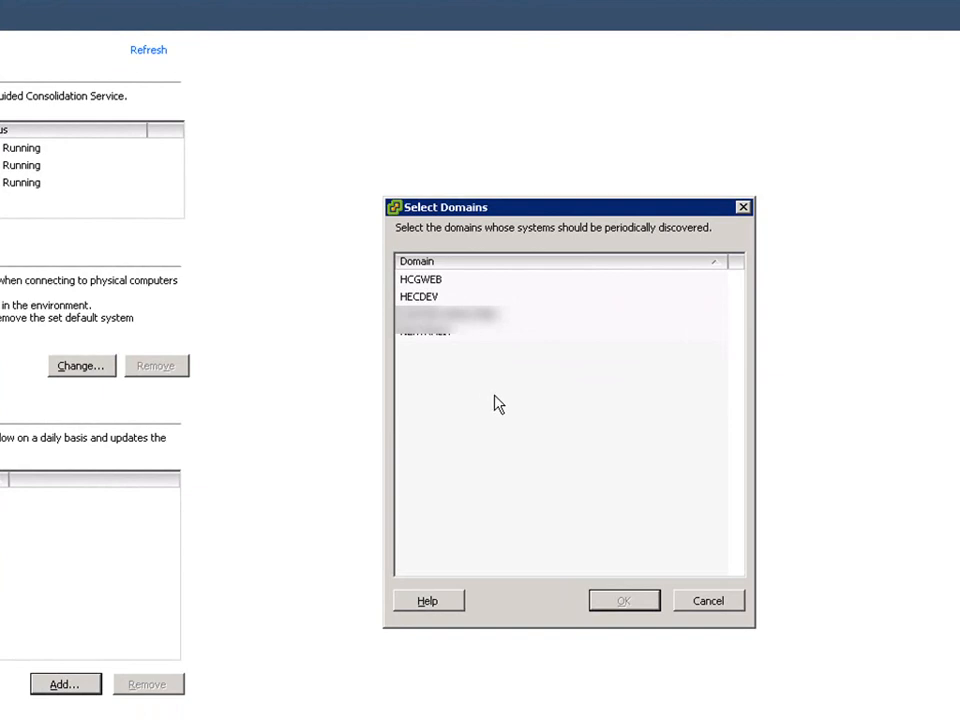
{"action": "left_click", "coordinate": [729, 604]}
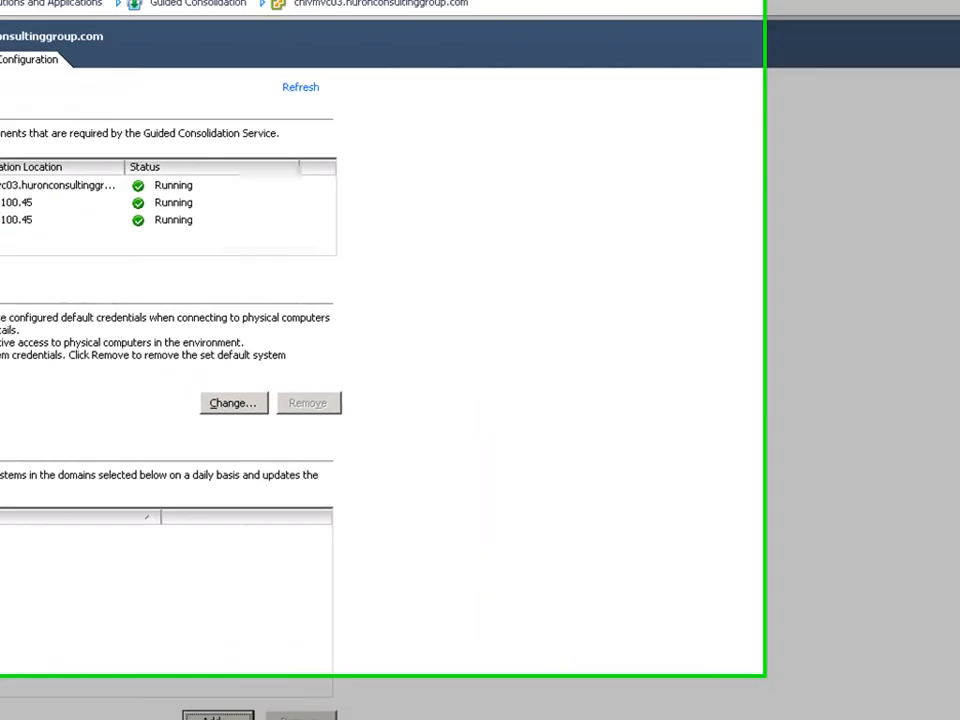
{"action": "left_click", "coordinate": [166, 108]}
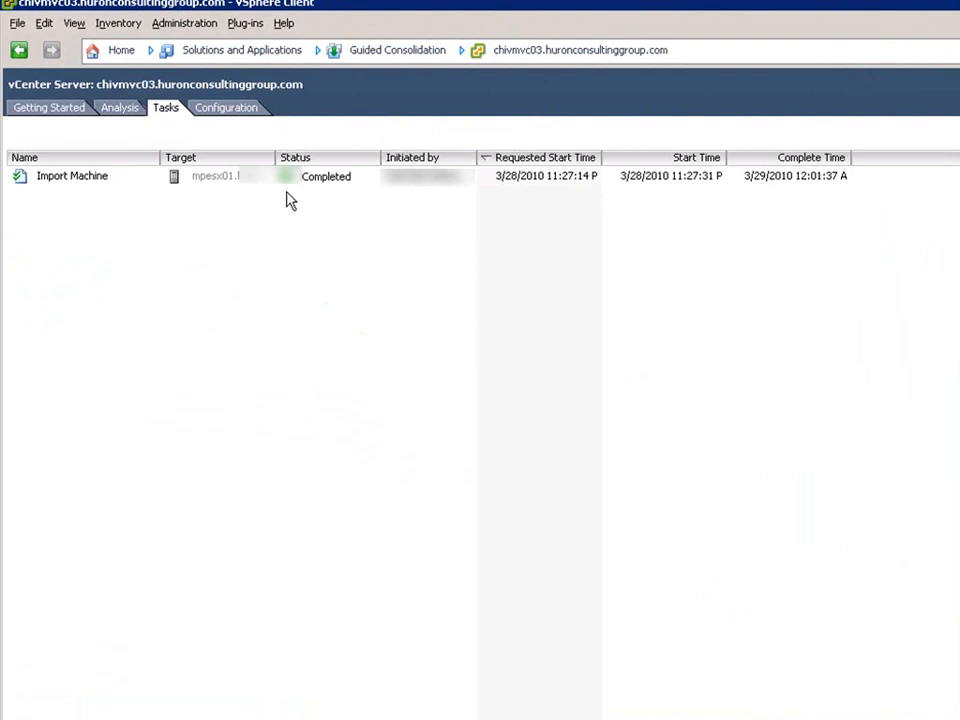
{"action": "left_click", "coordinate": [121, 110]}
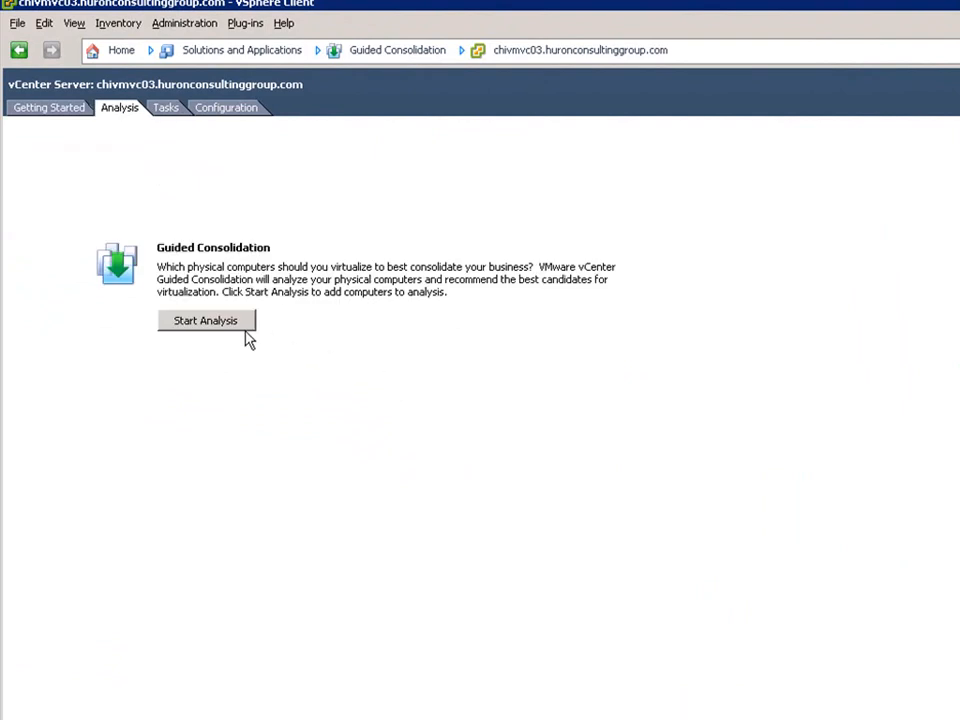
Start an analysis for the IP range 10.12.101.193-10.12.101.204.
{"action": "left_click", "coordinate": [206, 324]}
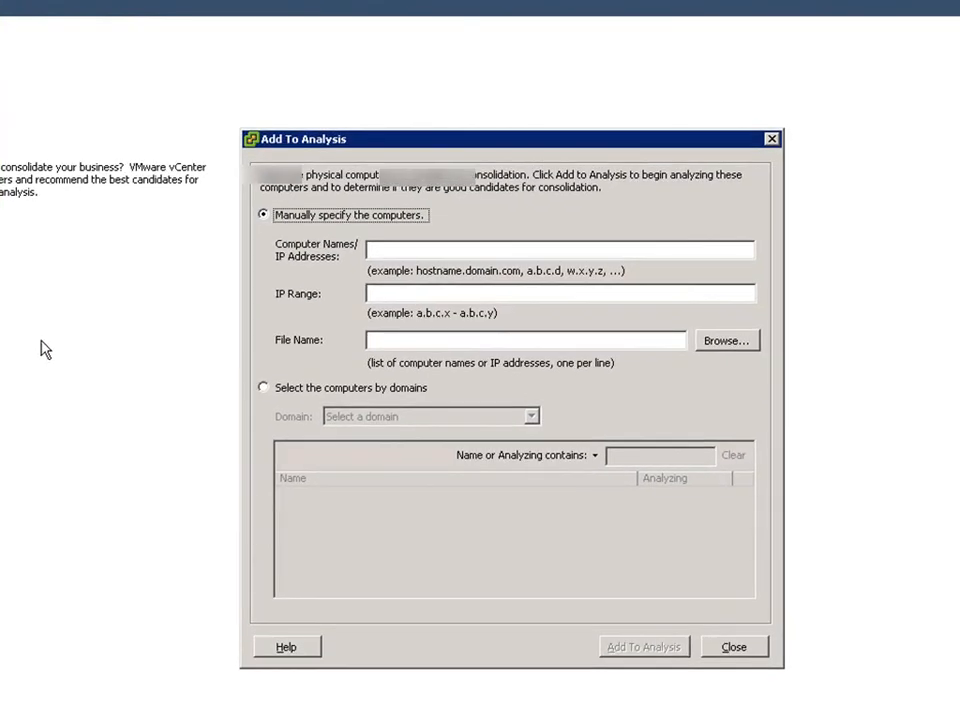
{"action": "left_click", "coordinate": [376, 294]}
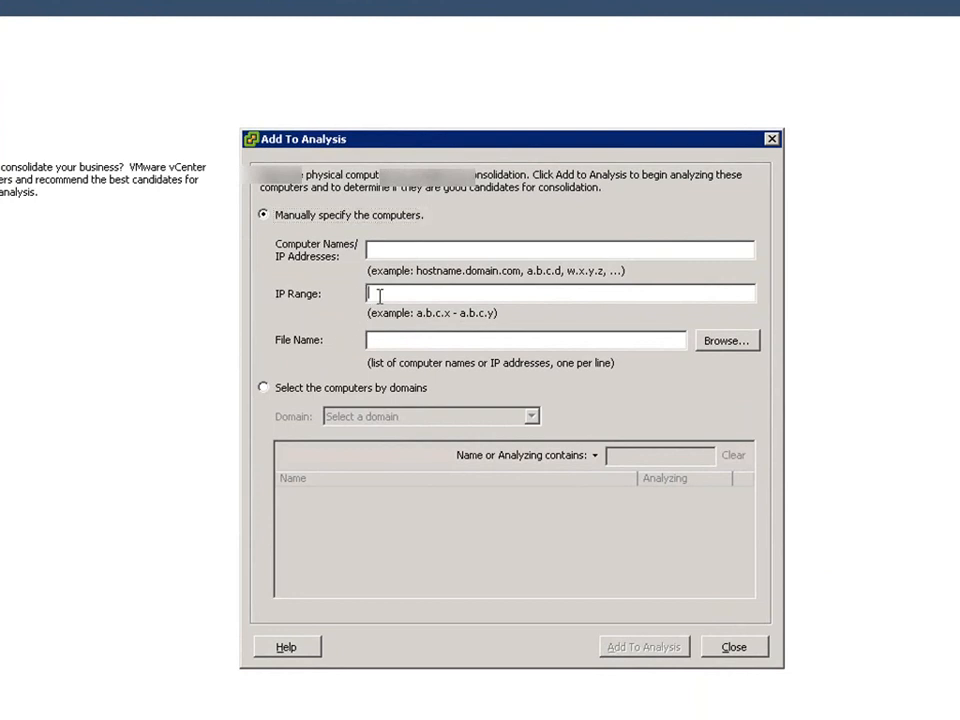
{"action": "type", "text": "10"}
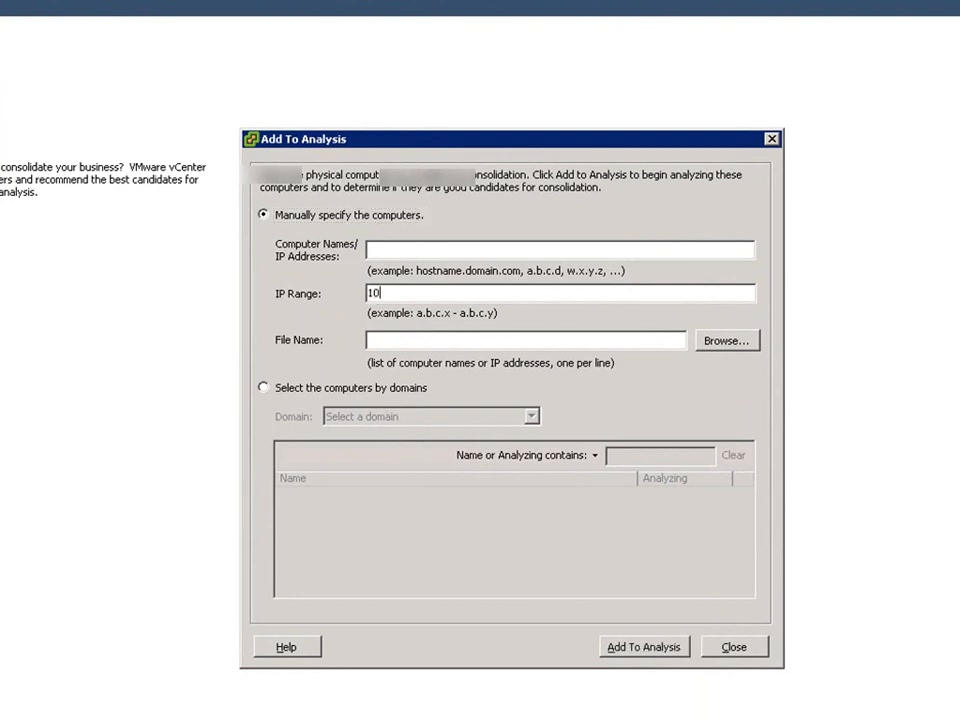
{"action": "type", "text": ".12.101.193-10.12.101."}
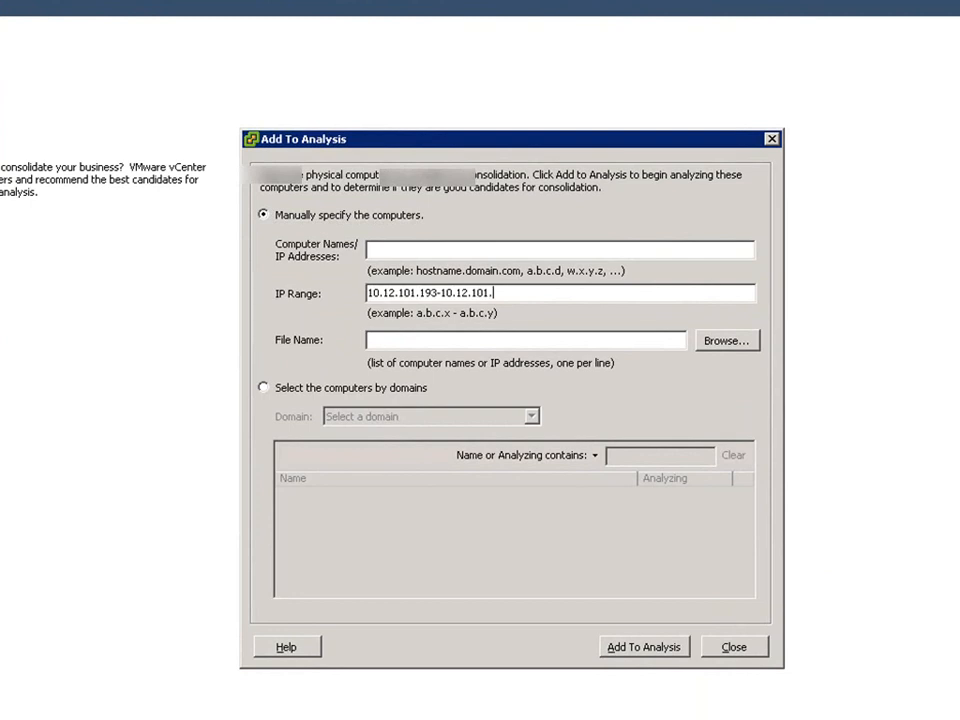
{"action": "type", "text": "204"}
{"action": "left_click", "coordinate": [650, 648]}
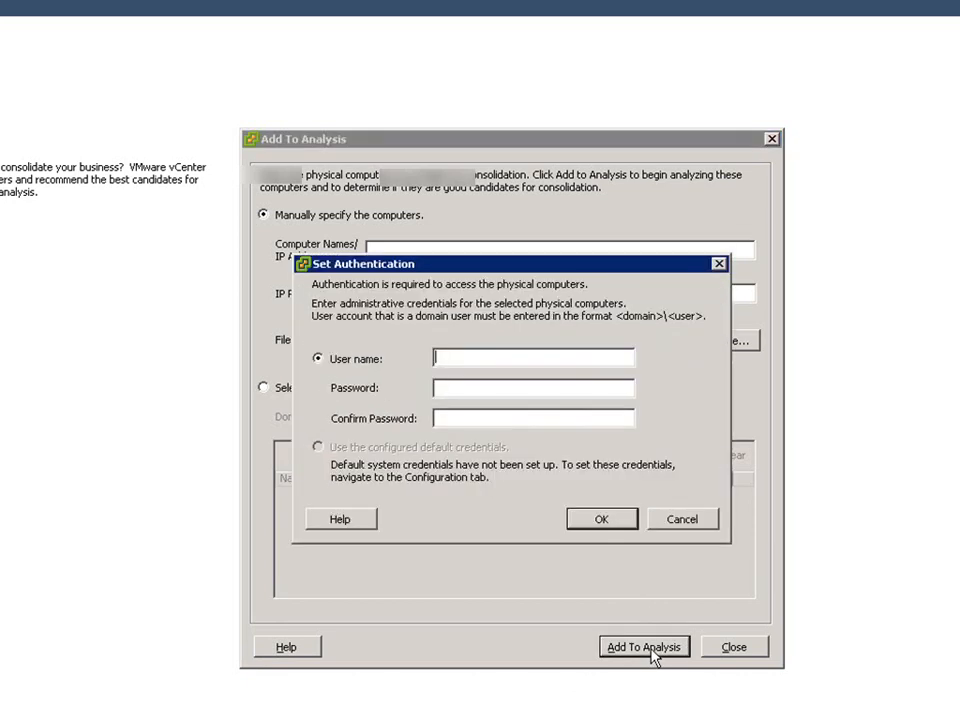
Authenticate as administrator with the account password and its confirmation, then close the Add To Analysis dialog.
{"action": "type", "text": "administrator"}
{"action": "key", "text": "Tab"}
{"action": "type", "text": "********"}
{"action": "type", "text": "****"}
{"action": "key", "text": "Tab"}
{"action": "type", "text": "*************"}
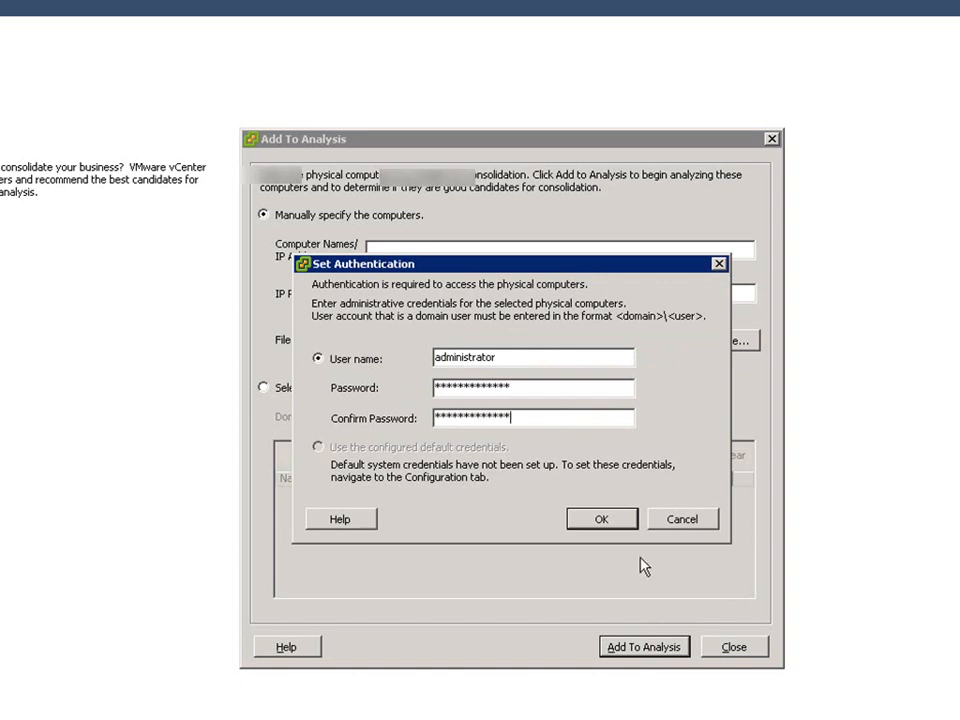
{"action": "left_click", "coordinate": [578, 519]}
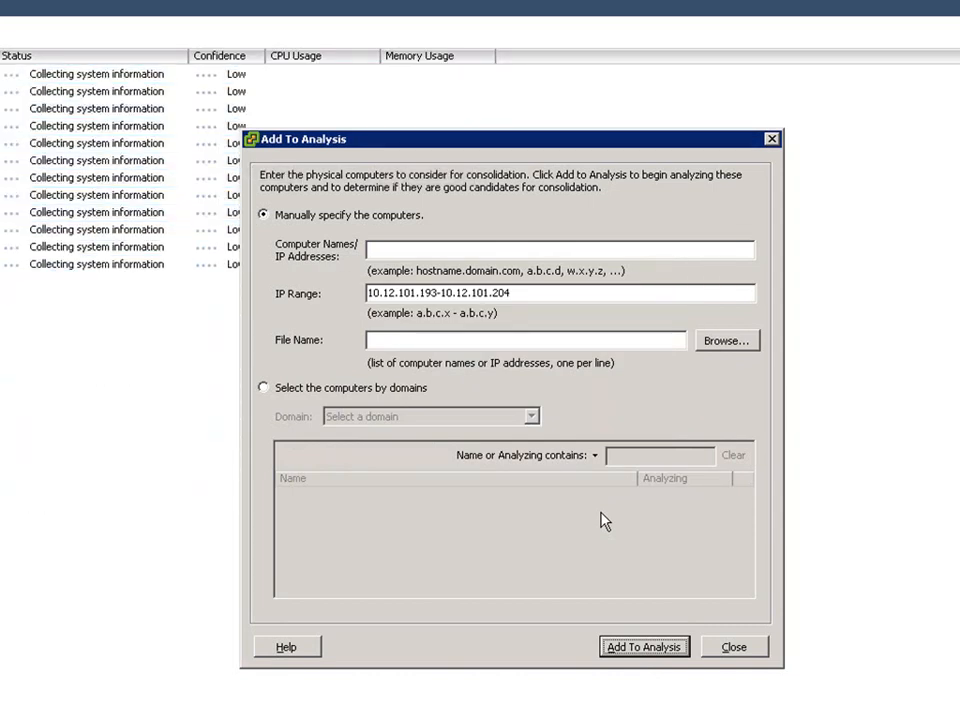
{"action": "left_click", "coordinate": [737, 648]}
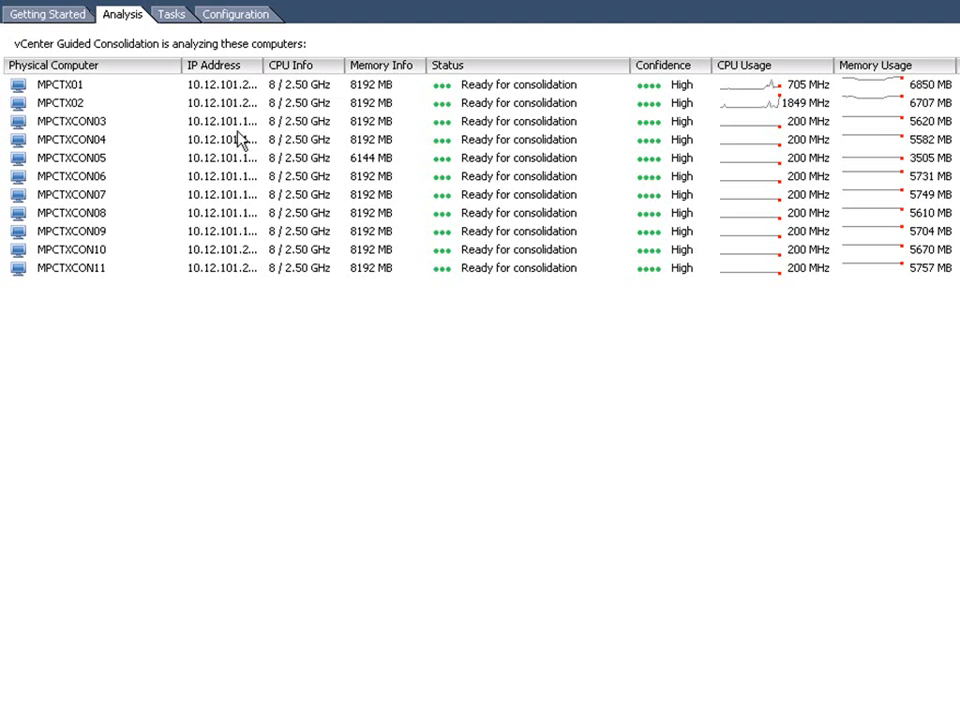
Start consolidating MPCTXCON03 and choose the Production Cluster under Mt. Prospect as the destination.
{"action": "left_click", "coordinate": [87, 124]}
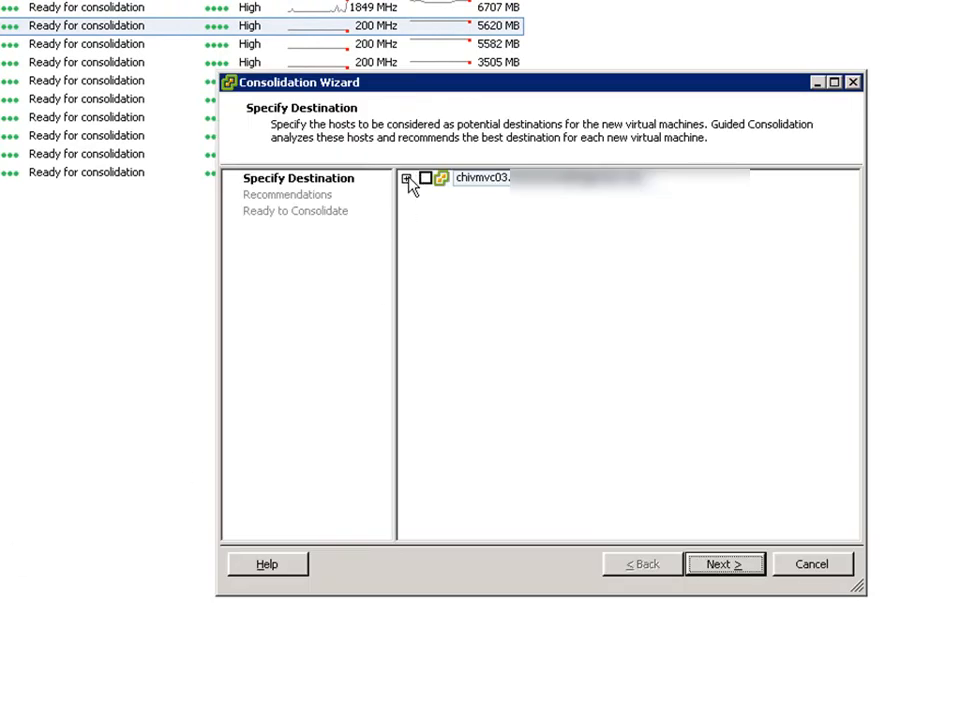
{"action": "left_click", "coordinate": [406, 178]}
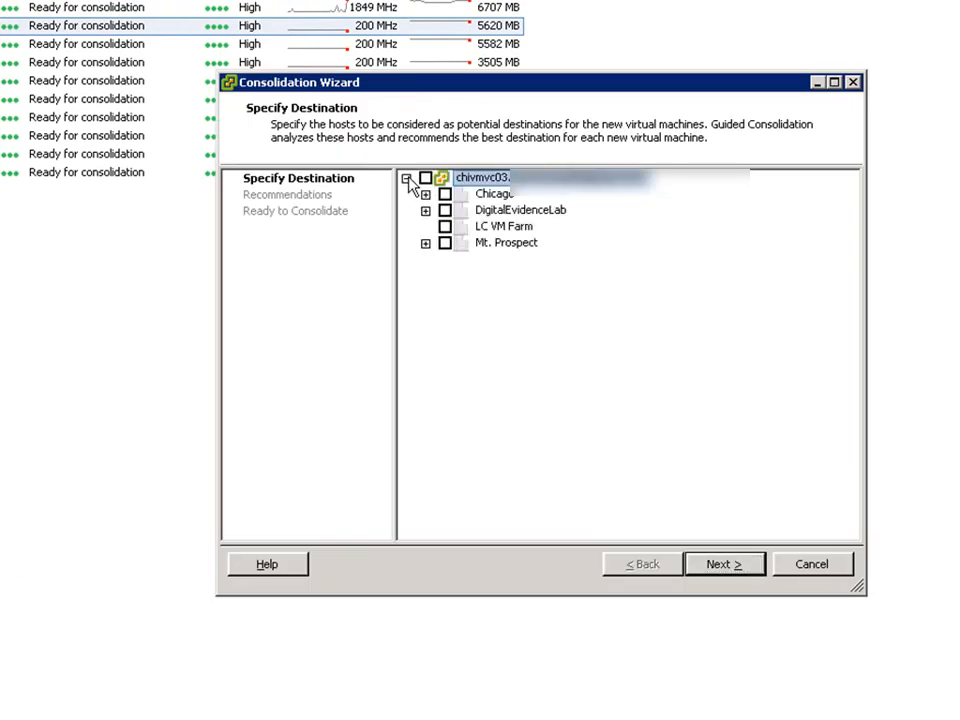
{"action": "left_click", "coordinate": [426, 244]}
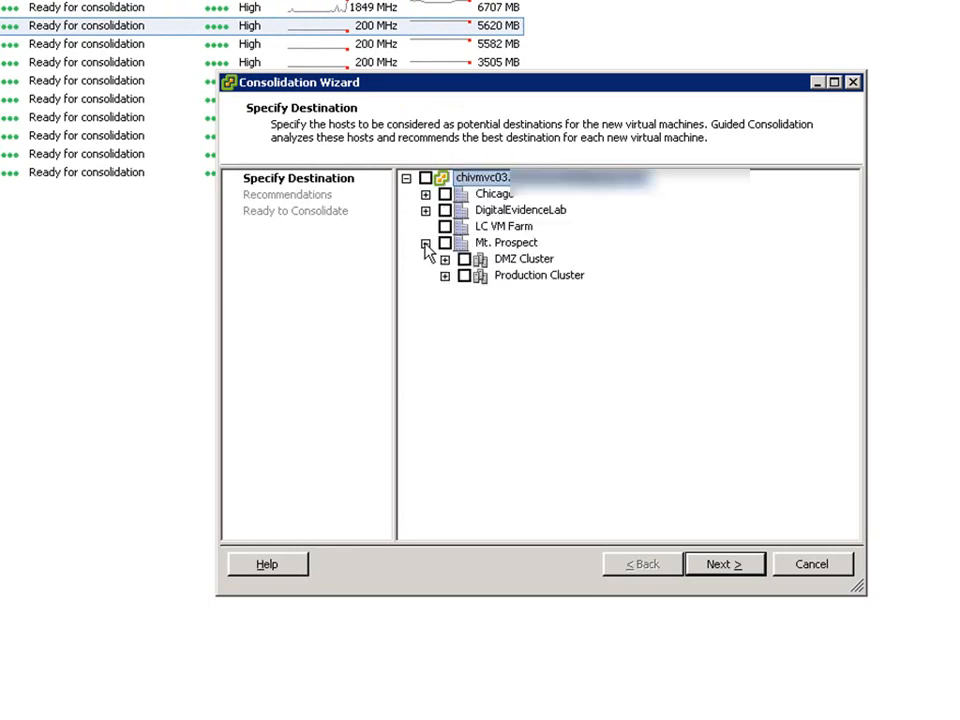
{"action": "left_click", "coordinate": [464, 276]}
{"action": "left_click", "coordinate": [727, 563]}
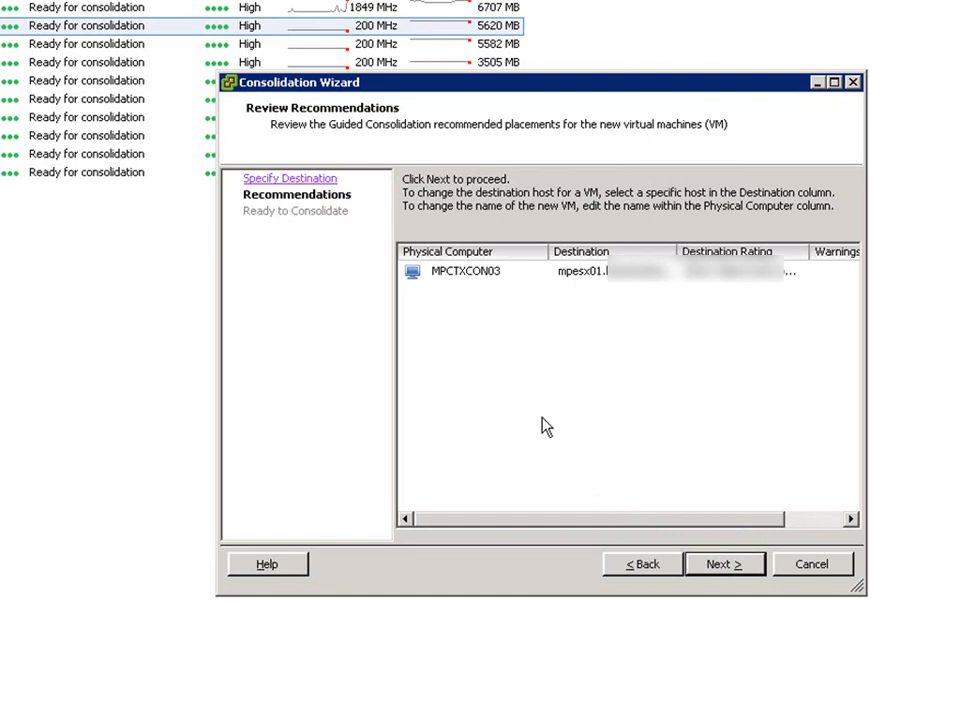
Accept the recommended destination host for MPCTXCON03 and finish the consolidation plan.
{"action": "left_click", "coordinate": [447, 277]}
{"action": "left_click", "coordinate": [447, 283]}
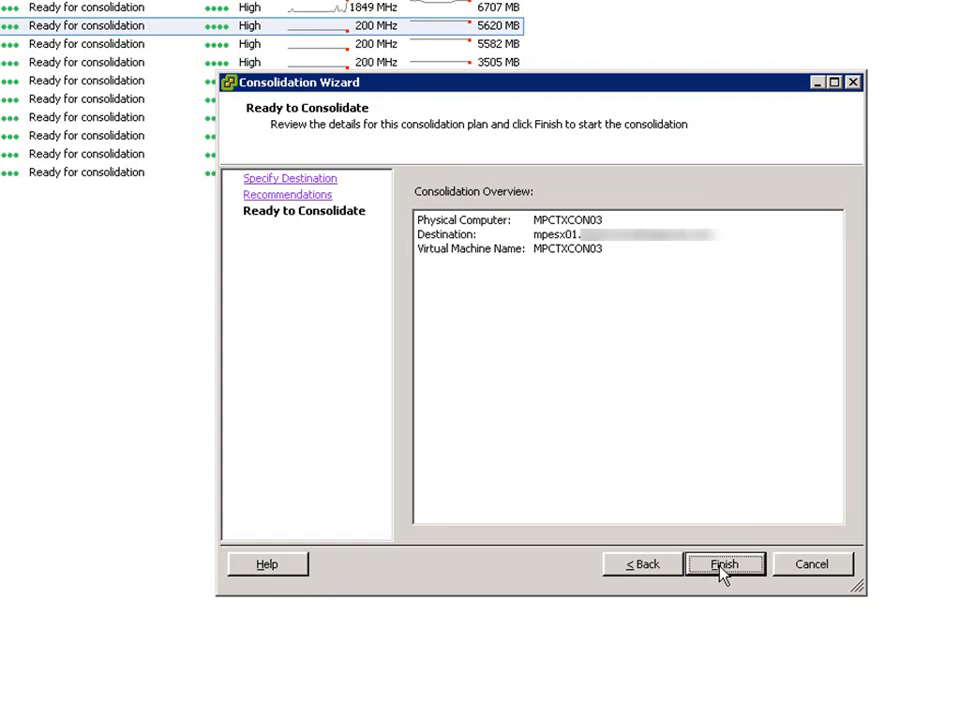
{"action": "left_click", "coordinate": [800, 566]}
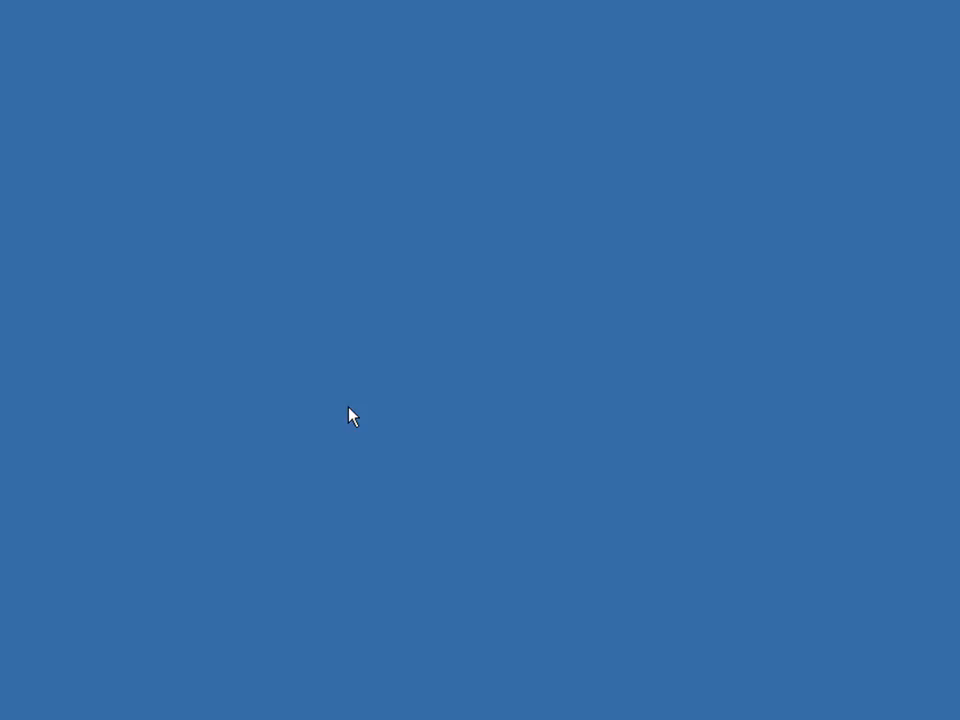